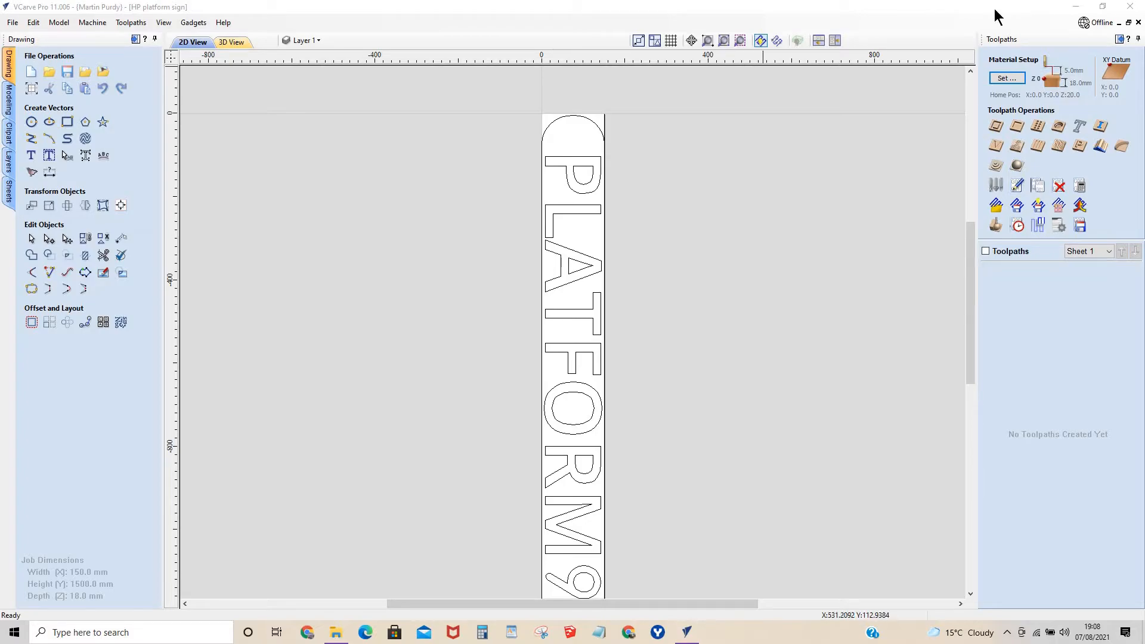
# Switch to VCarve Pro 10.5 and create a new single-sided job of 150 x 150 mm, 22 mm thick.
pyautogui.click(1076, 7)
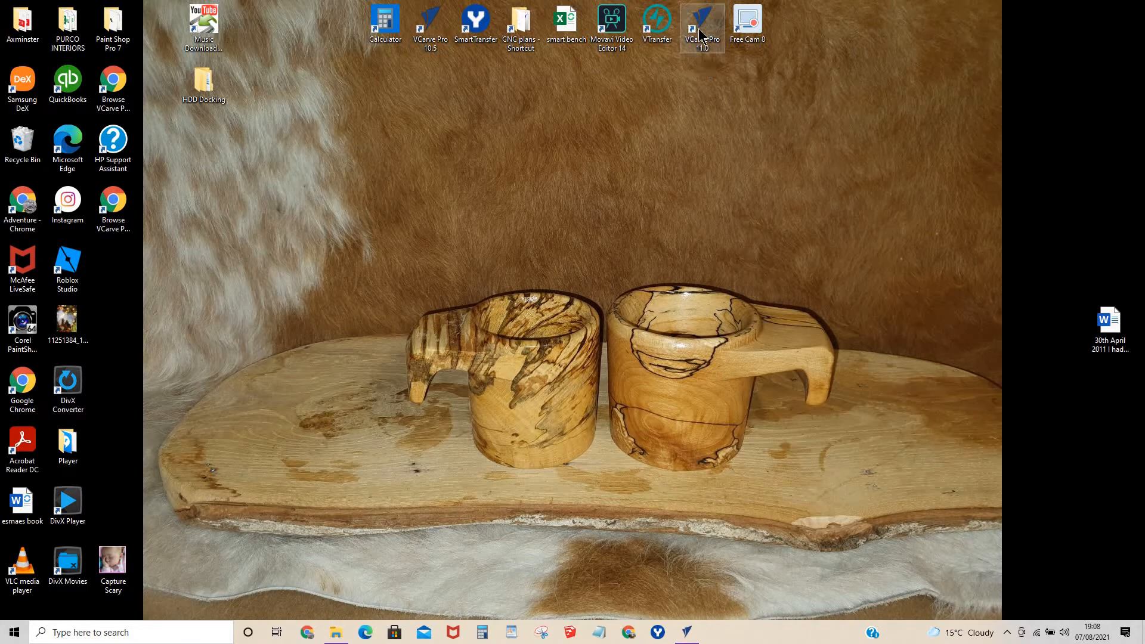
pyautogui.click(686, 630)
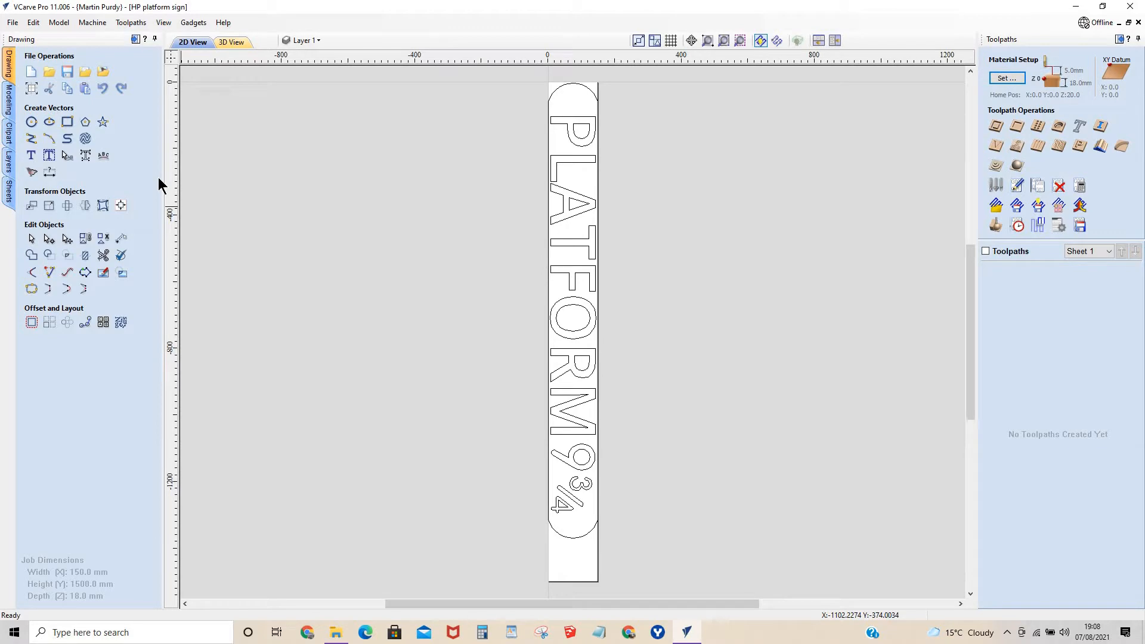
pyautogui.doubleClick(581, 12)
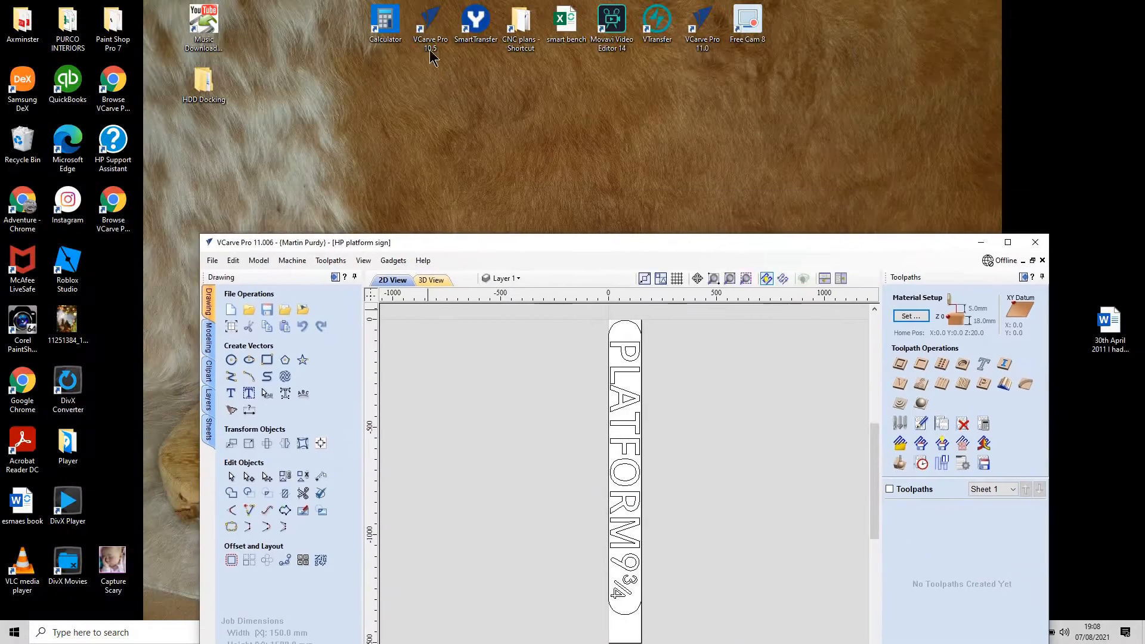
pyautogui.doubleClick(432, 21)
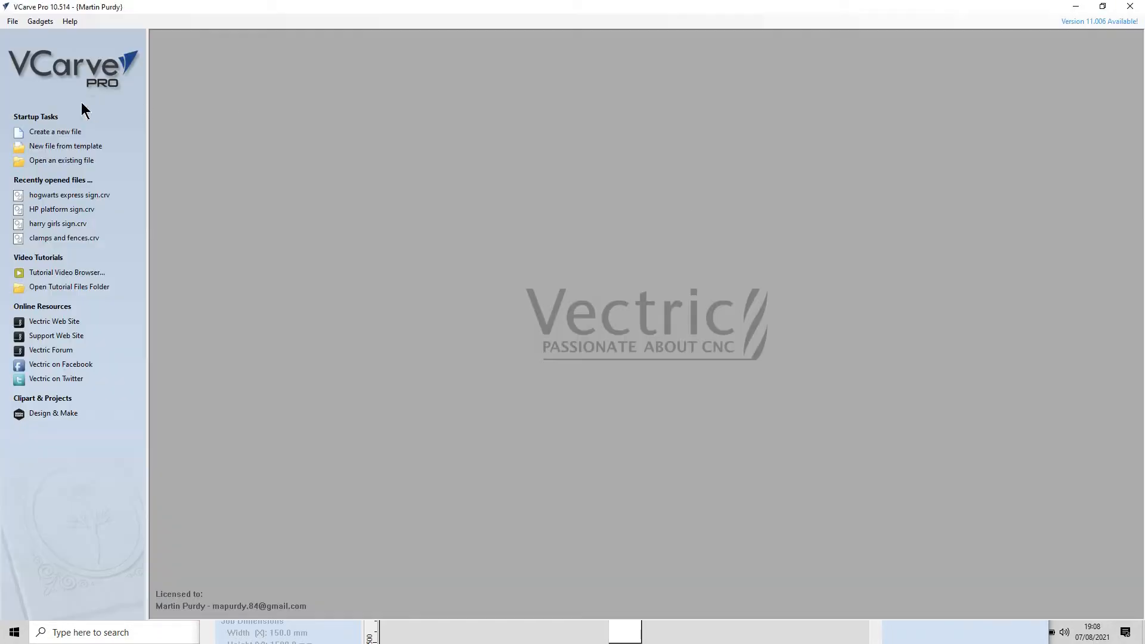
pyautogui.click(54, 132)
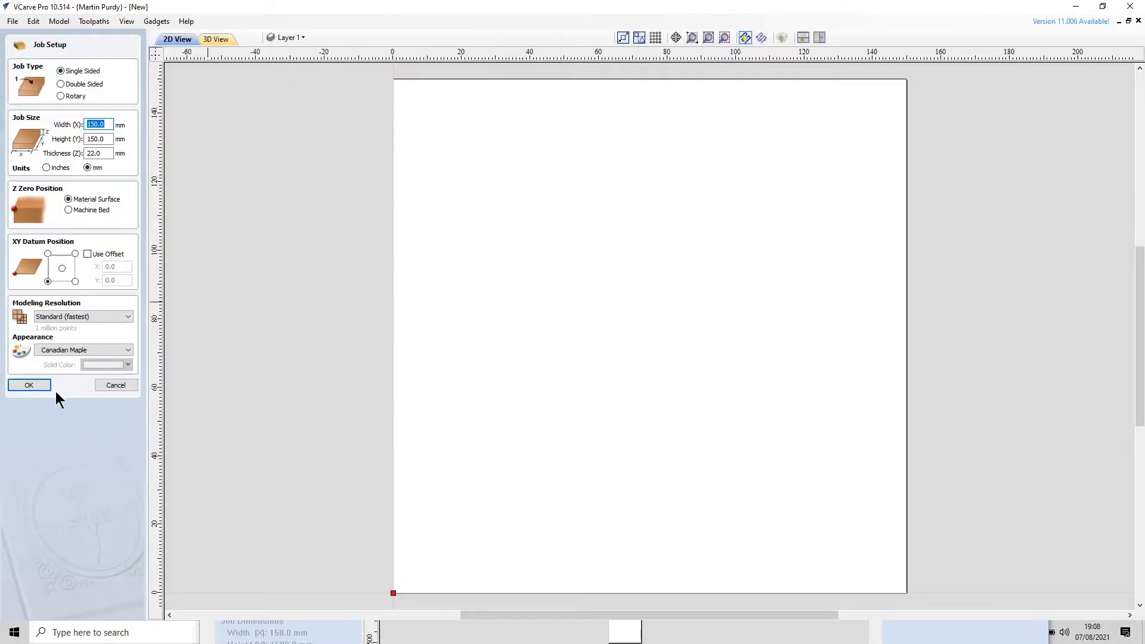
pyautogui.click(21, 386)
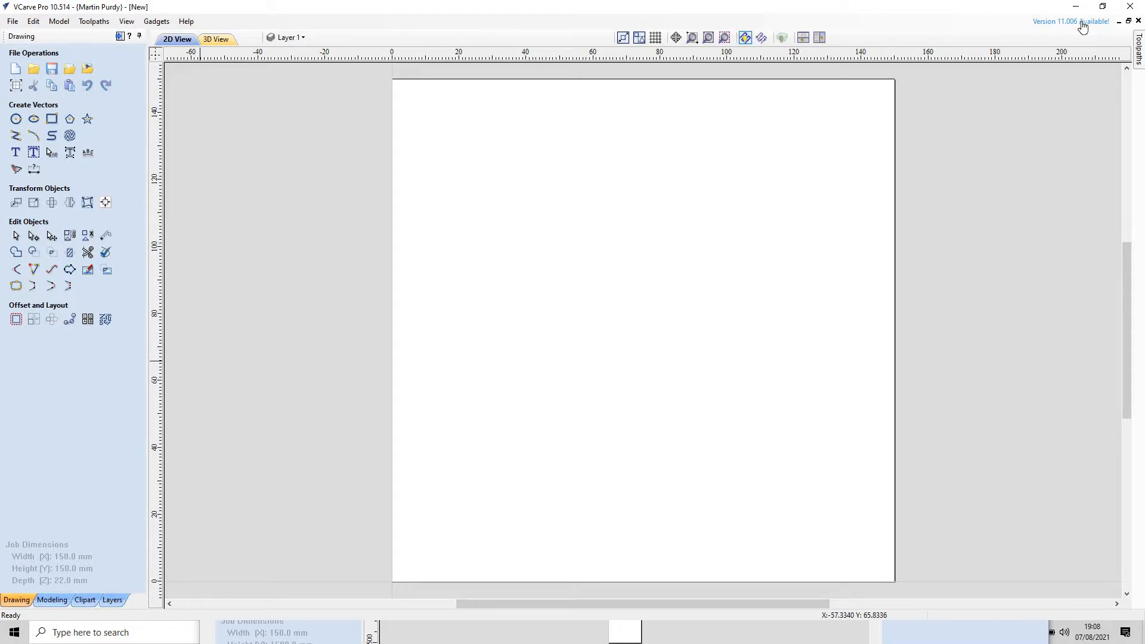
# Quit VCarve Pro 10.5 without saving the new job and return to the maximized HP platform sign in version 11.
pyautogui.click(1130, 6)
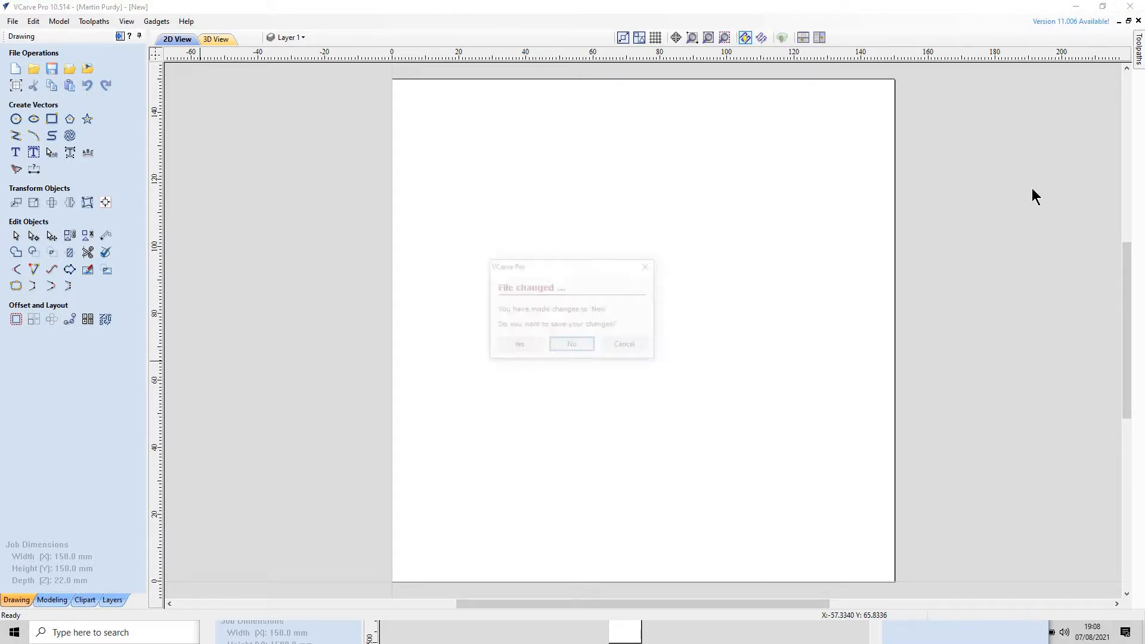
pyautogui.click(572, 346)
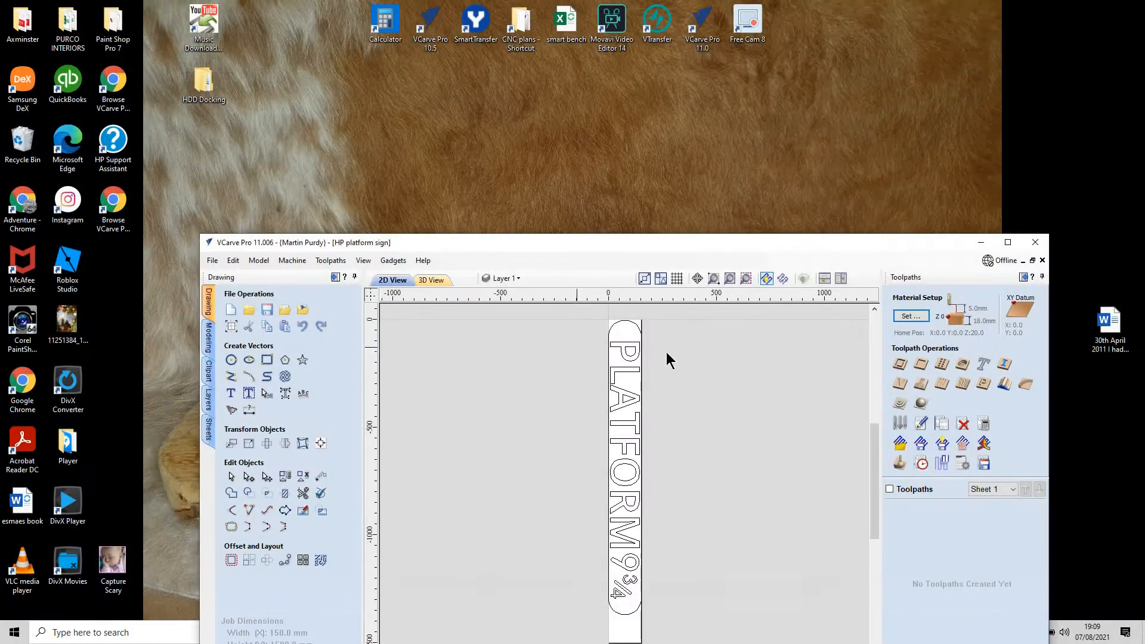
pyautogui.click(1005, 243)
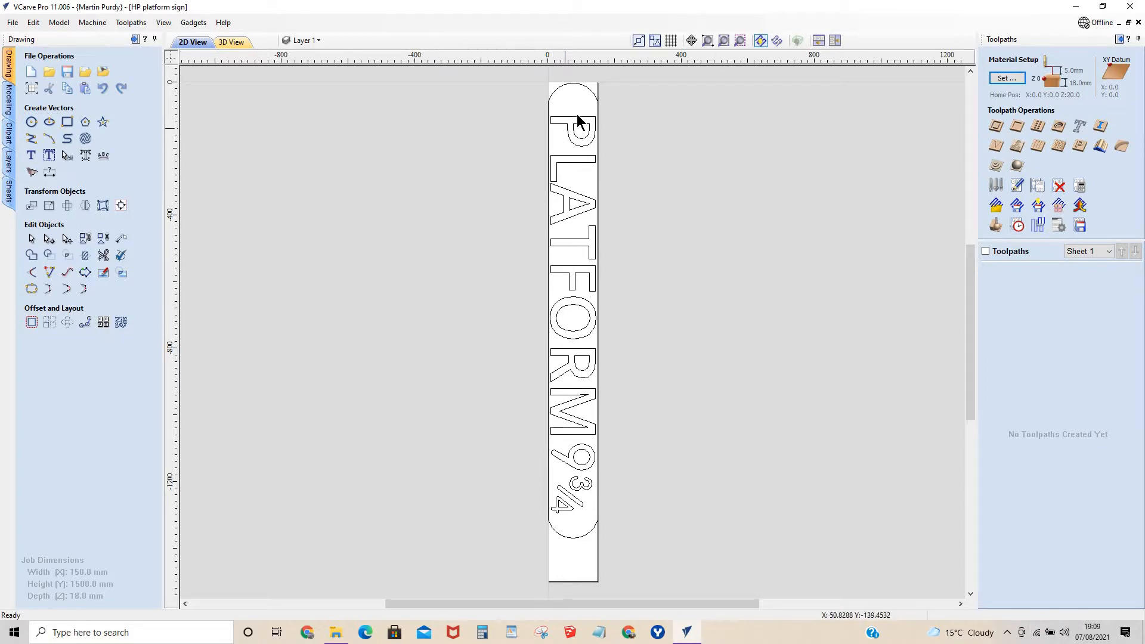
pyautogui.moveTo(584, 563); pyautogui.dragTo(564, 157)
pyautogui.click(712, 310)
pyautogui.scroll(-2, 632, 303)
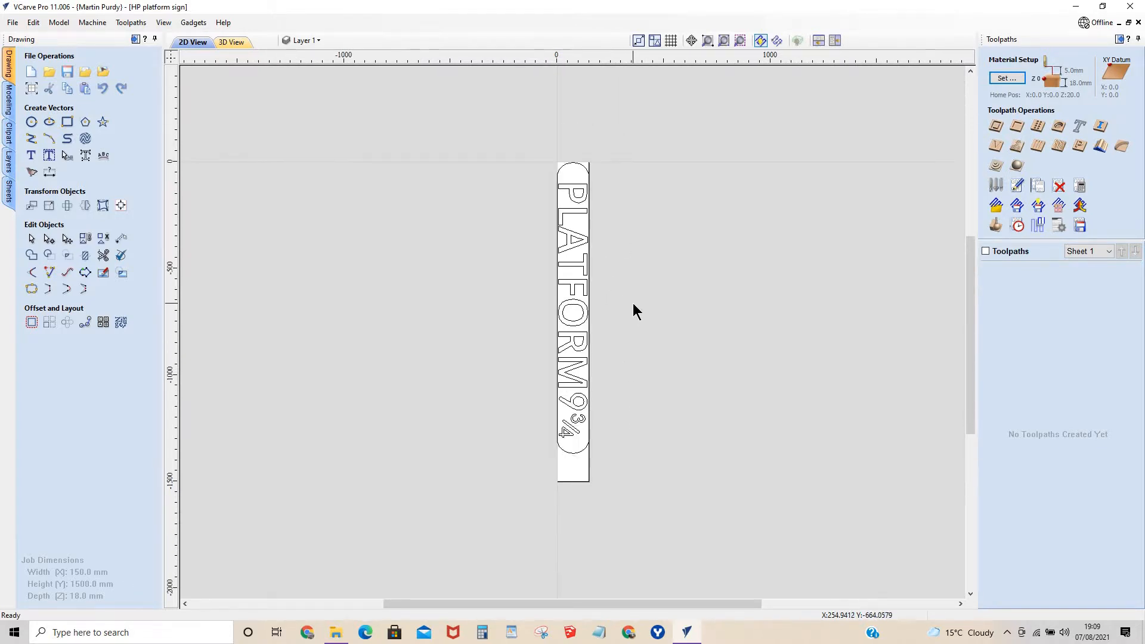
pyautogui.scroll(2, 632, 303)
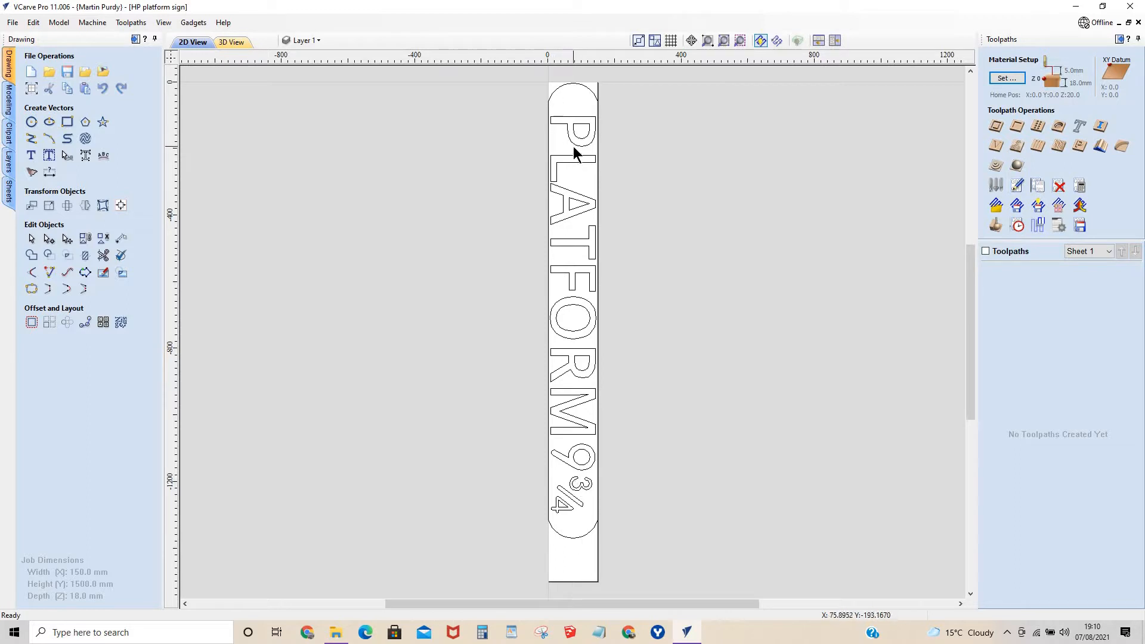
# Measure the stroke width of the letter P's stem between its two long edges.
pyautogui.scroll(2, 560, 120)
pyautogui.scroll(2, 559, 116)
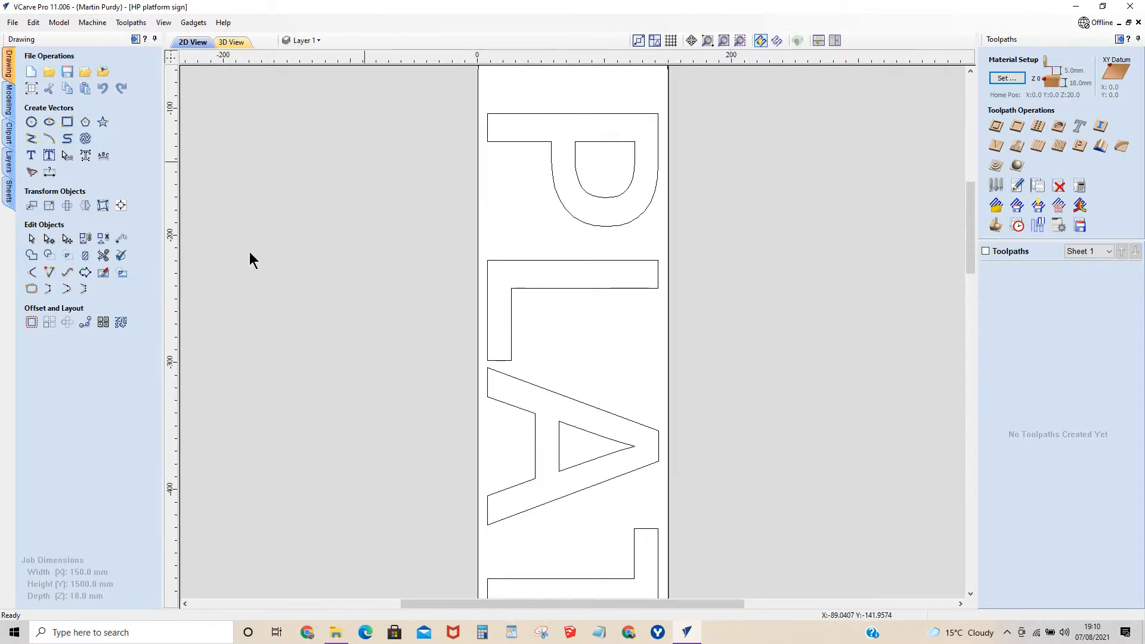
pyautogui.click(121, 239)
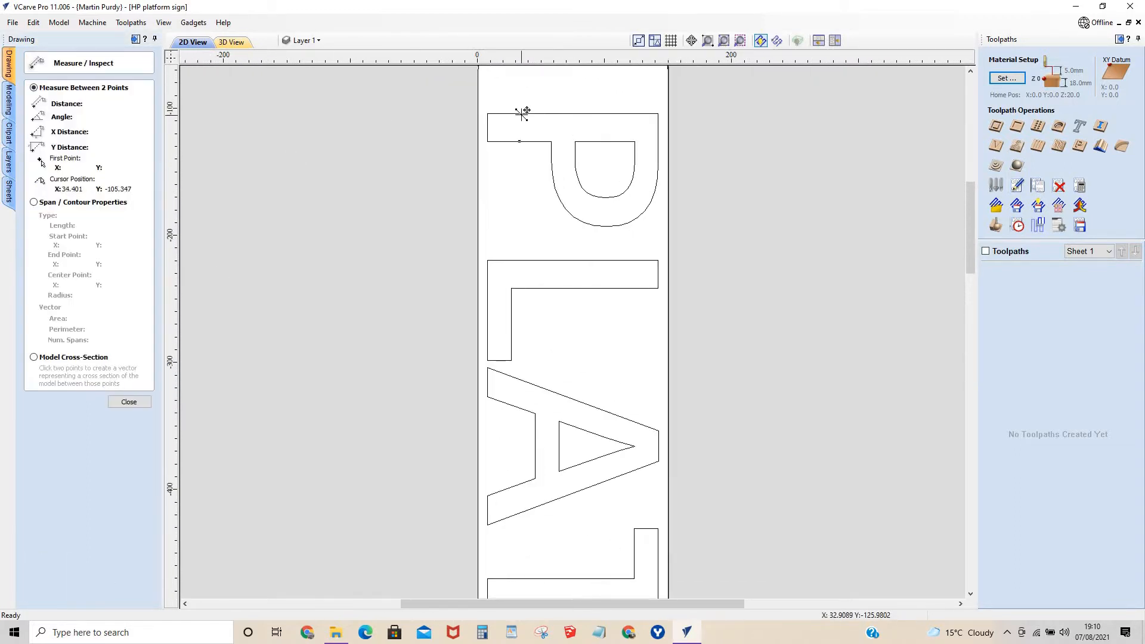
pyautogui.click(520, 141)
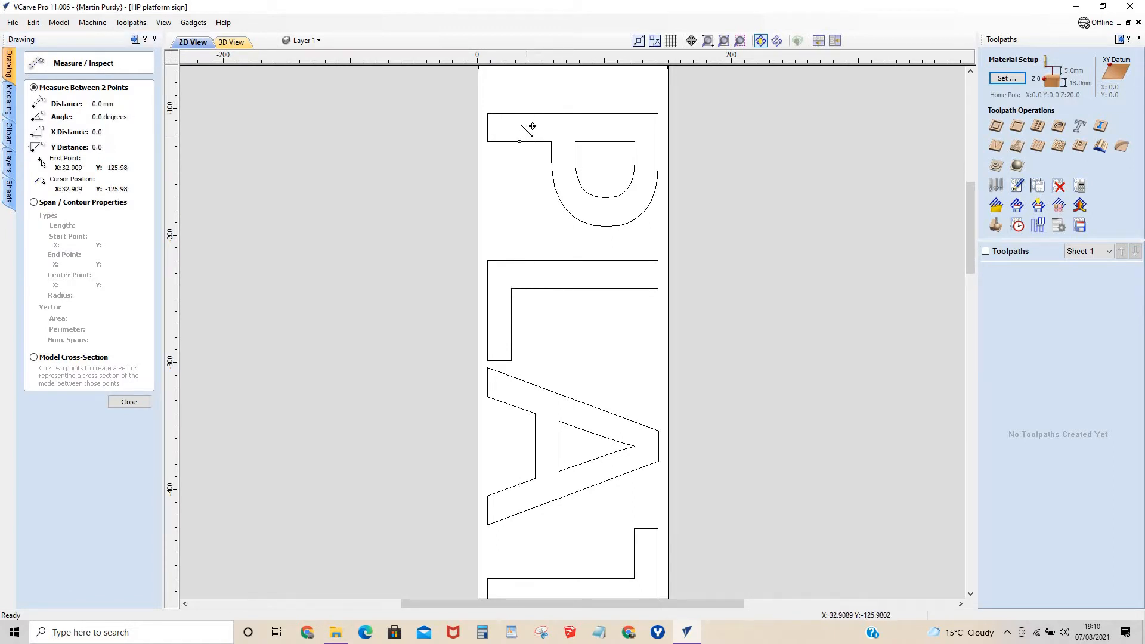
pyautogui.scroll(5, 520, 111)
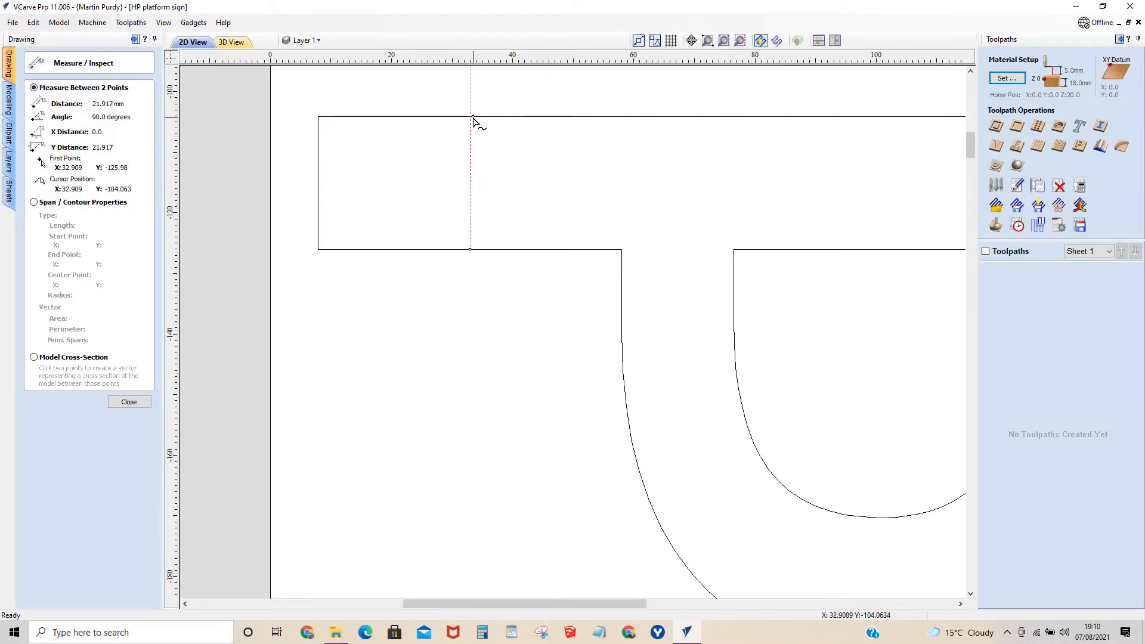
pyautogui.scroll(-5, 468, 155)
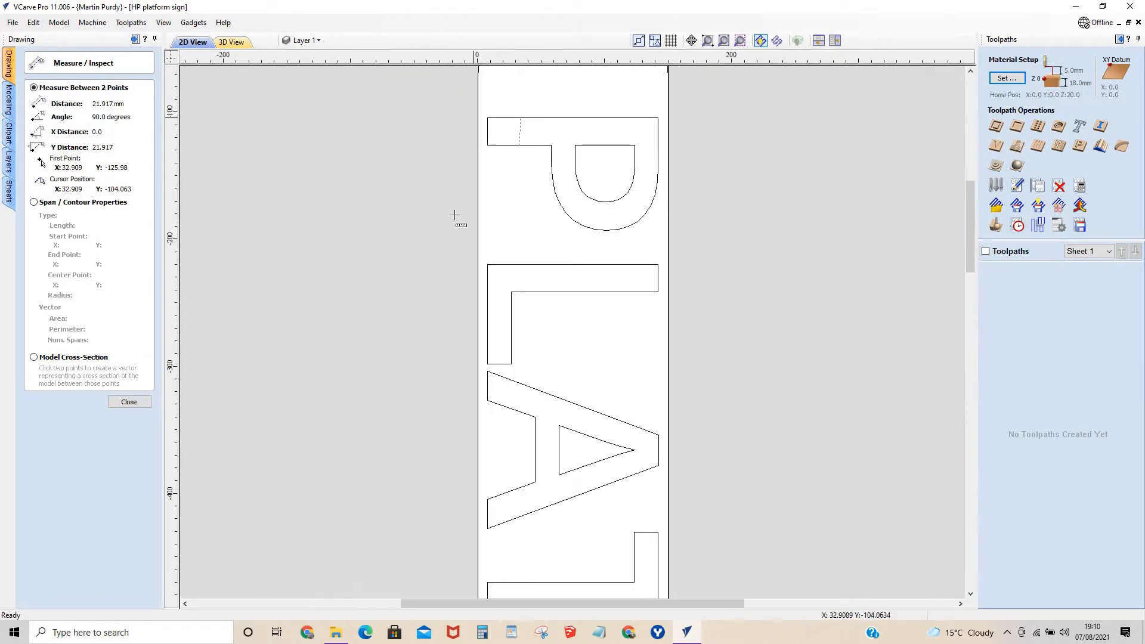
pyautogui.click(129, 402)
# Examine the margins between the first letters and the rounded end and sides of the sign outline.
pyautogui.scroll(-5, 551, 361)
pyautogui.scroll(2, 599, 366)
pyautogui.scroll(3, 599, 269)
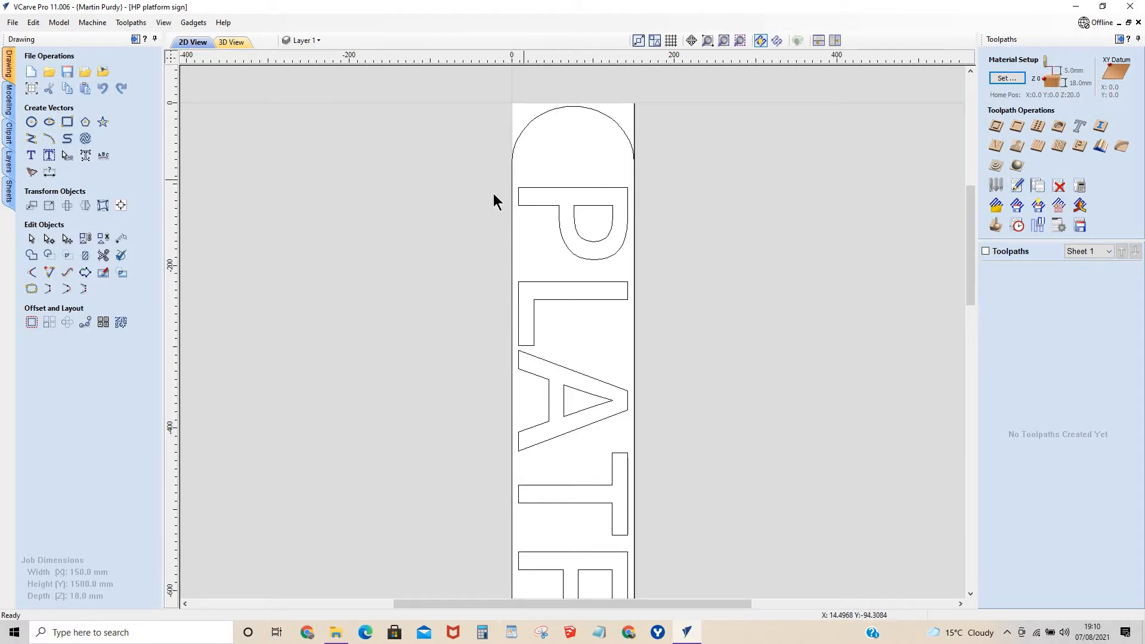
pyautogui.scroll(4, 509, 177)
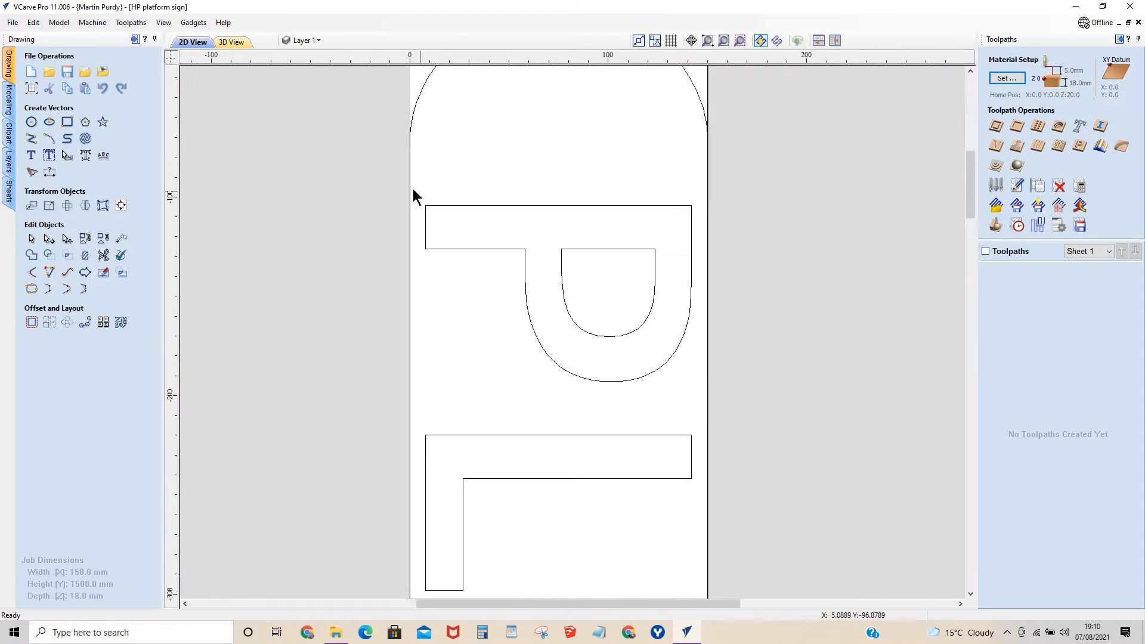
pyautogui.scroll(-2, 413, 189)
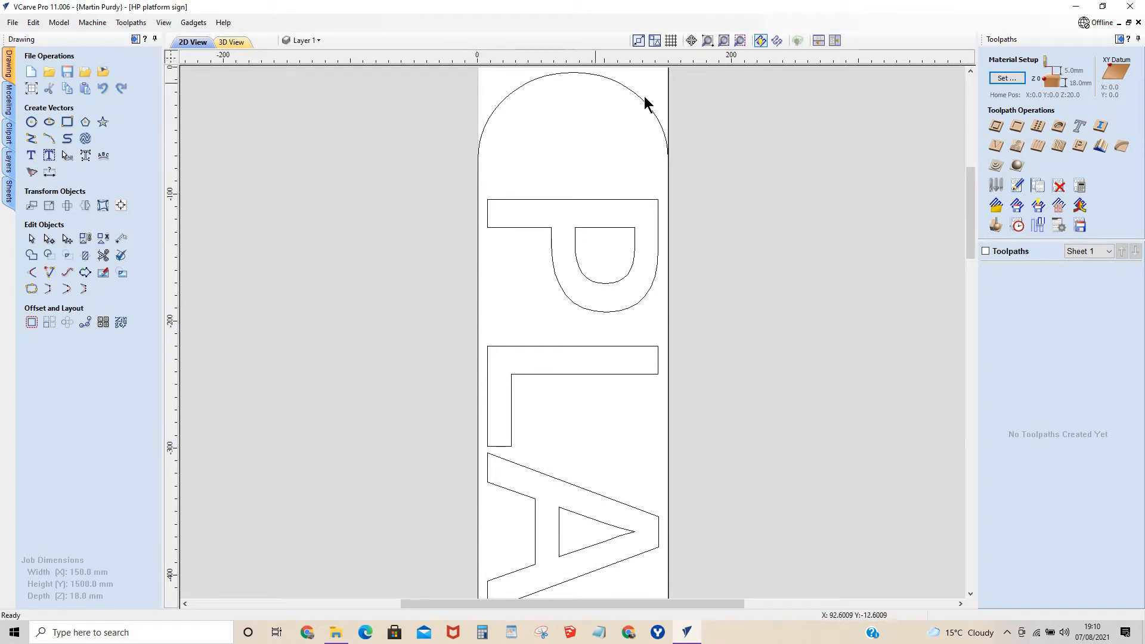
pyautogui.click(667, 187)
pyautogui.scroll(-1, 628, 408)
pyautogui.scroll(-3, 628, 408)
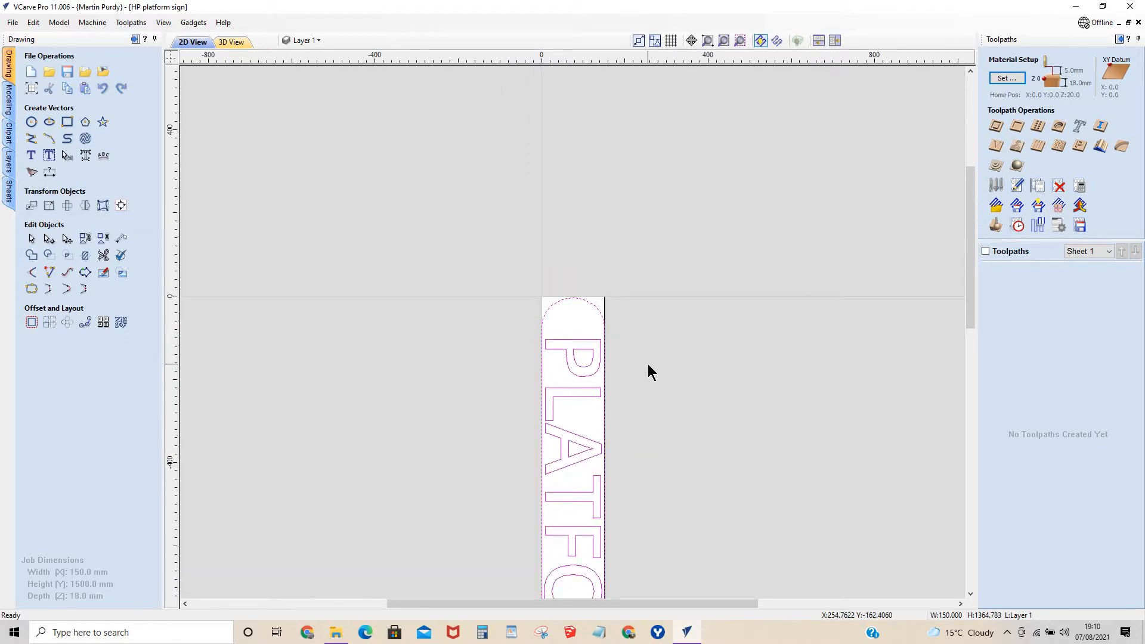
pyautogui.click(648, 416)
# Select the rounded sign outline and check its overall width and height.
pyautogui.scroll(-4, 648, 417)
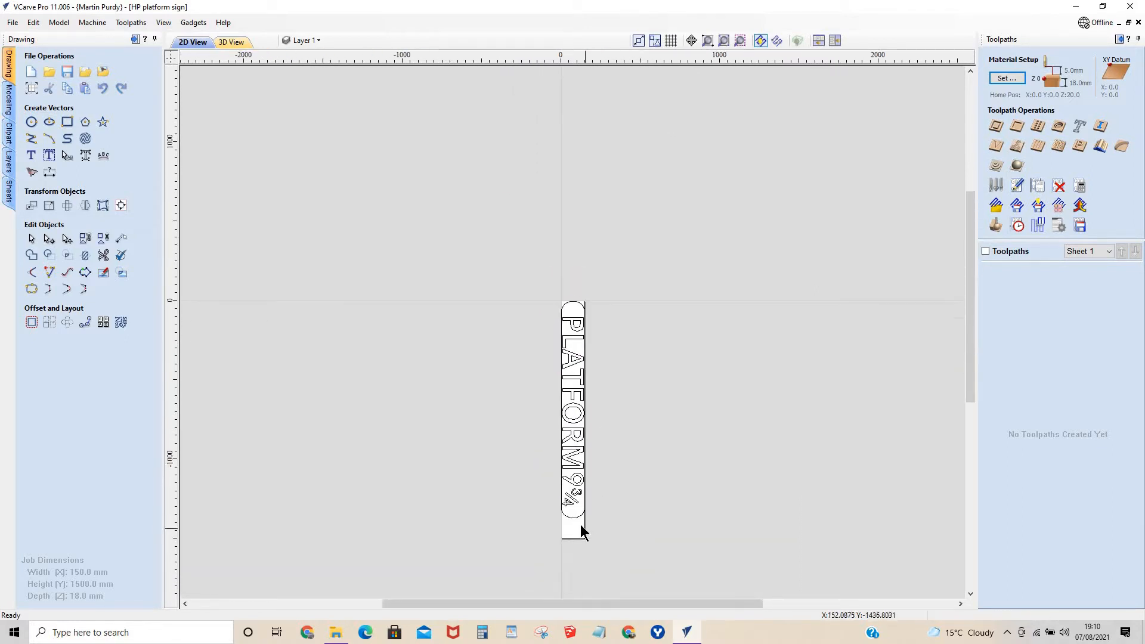
pyautogui.scroll(6, 580, 525)
pyautogui.click(571, 492)
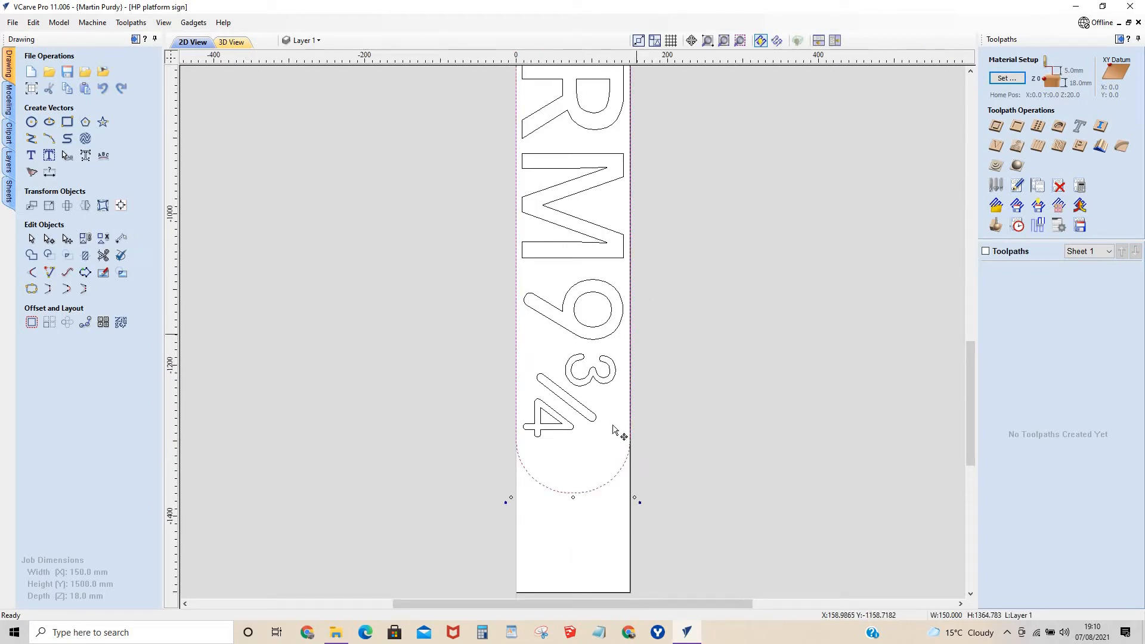
pyautogui.scroll(-2, 641, 177)
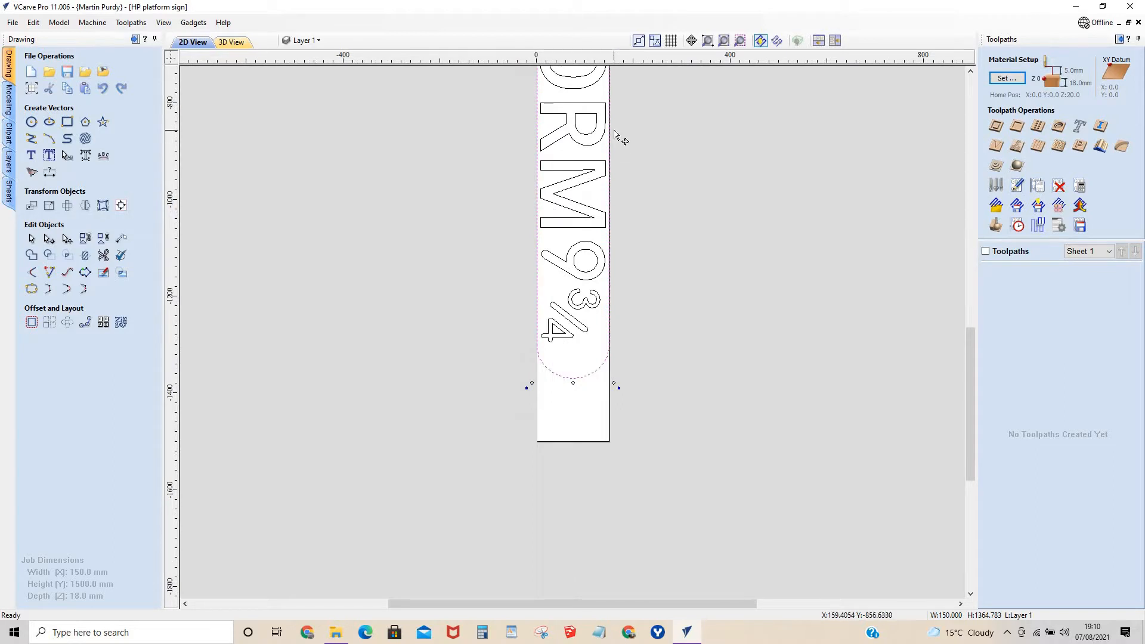
pyautogui.scroll(-2, 616, 137)
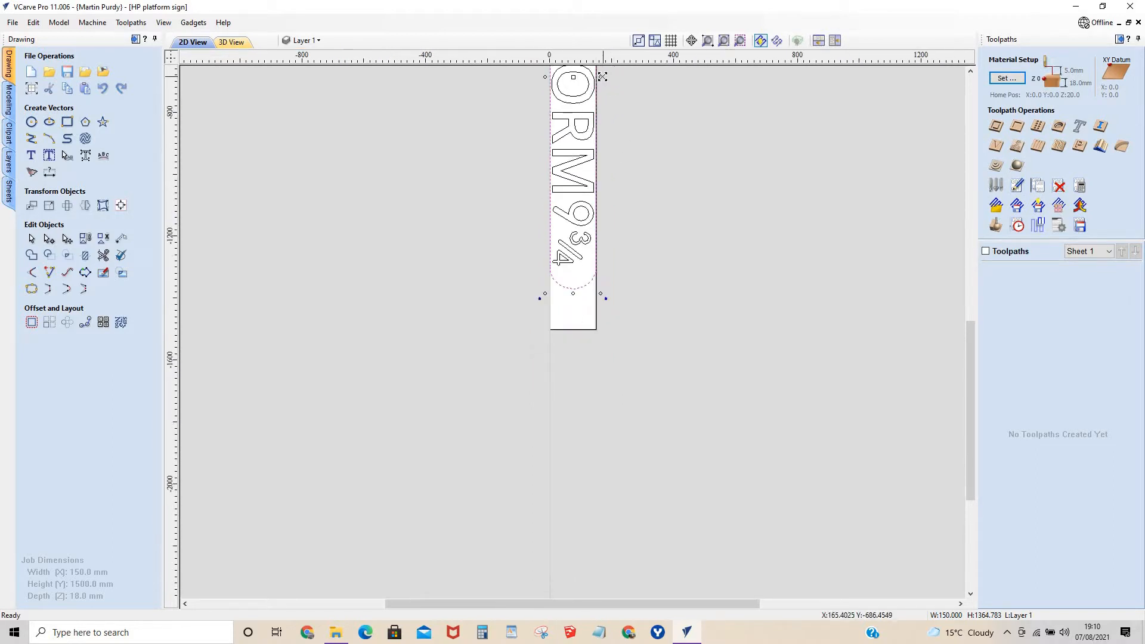
pyautogui.scroll(4, 602, 76)
pyautogui.scroll(1, 705, 76)
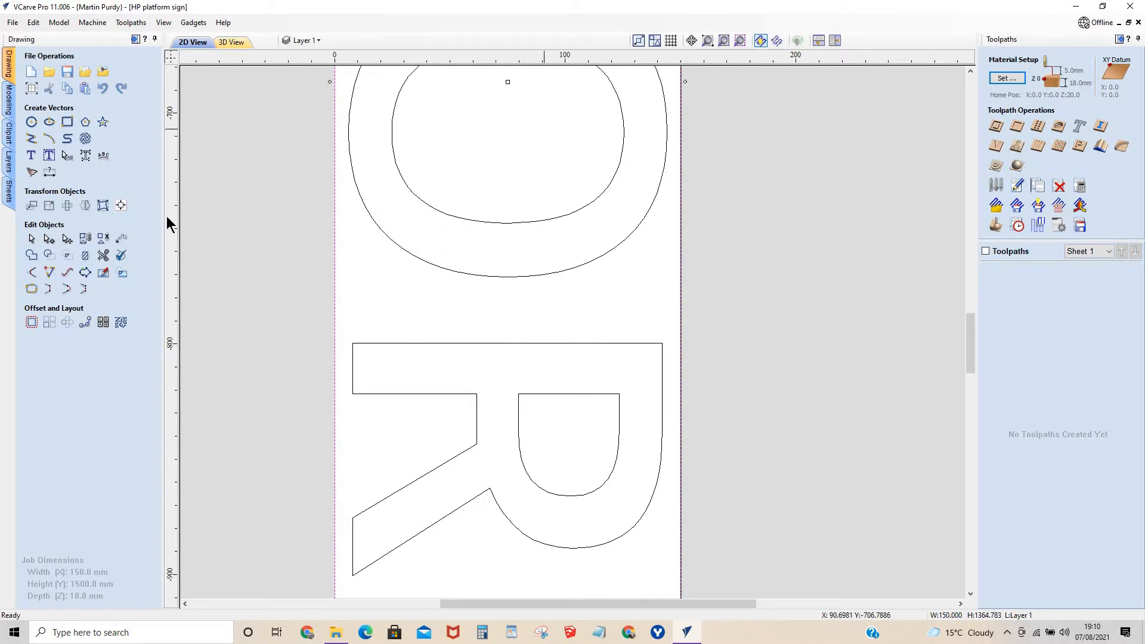
# Try to add a square-cornered rectangle 155 mm wide and 1364 mm high around the sign.
pyautogui.click(66, 123)
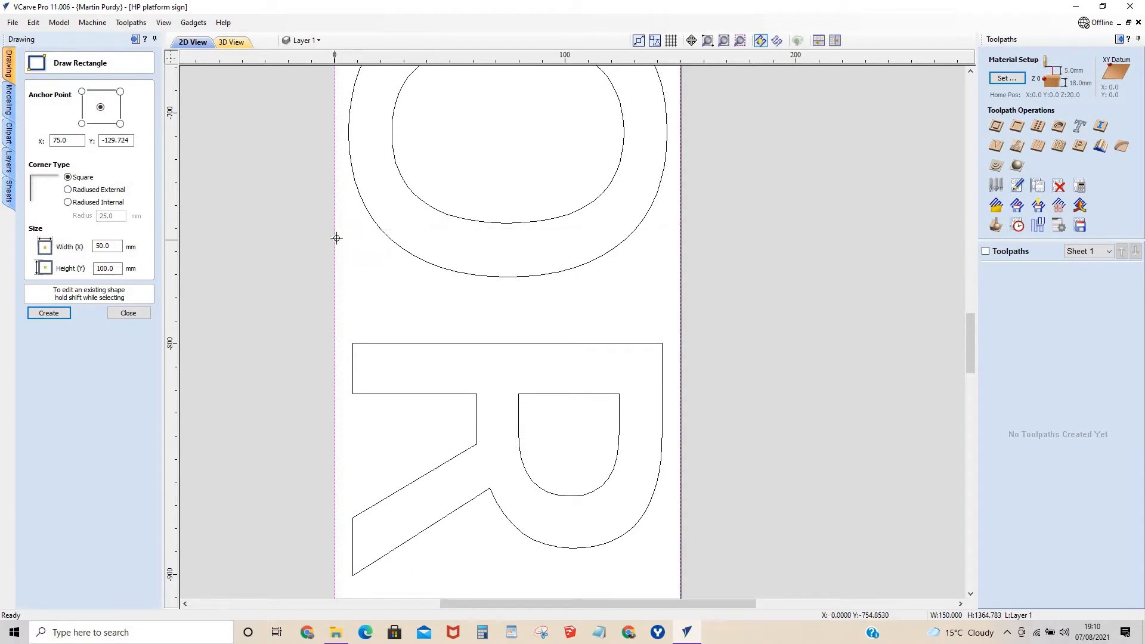
pyautogui.doubleClick(106, 268)
pyautogui.write('1364')
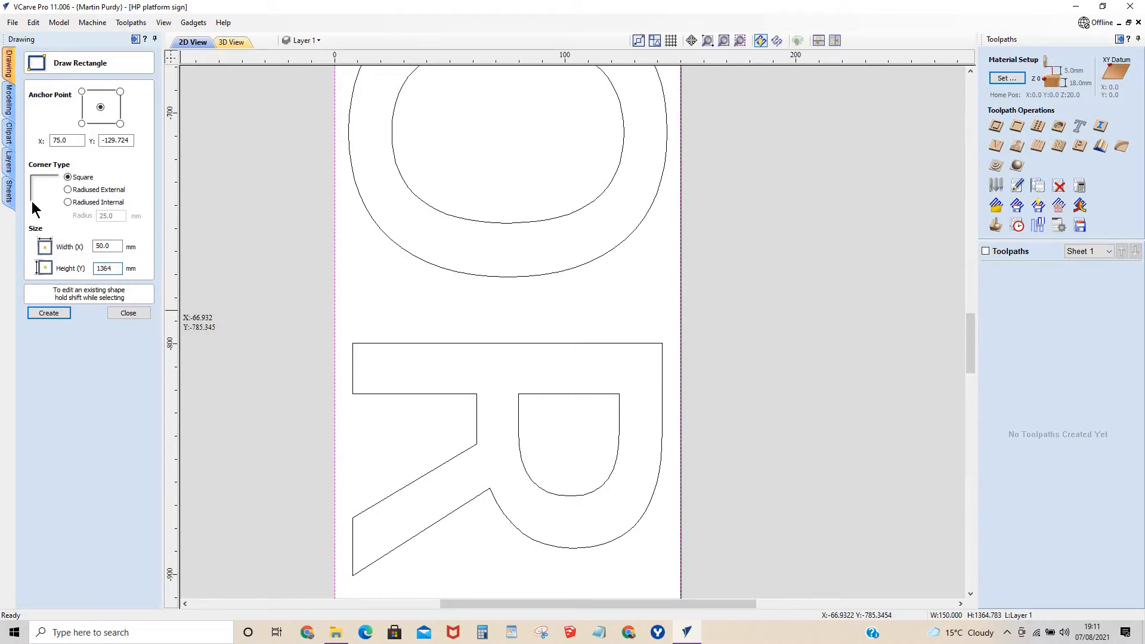
pyautogui.doubleClick(106, 245)
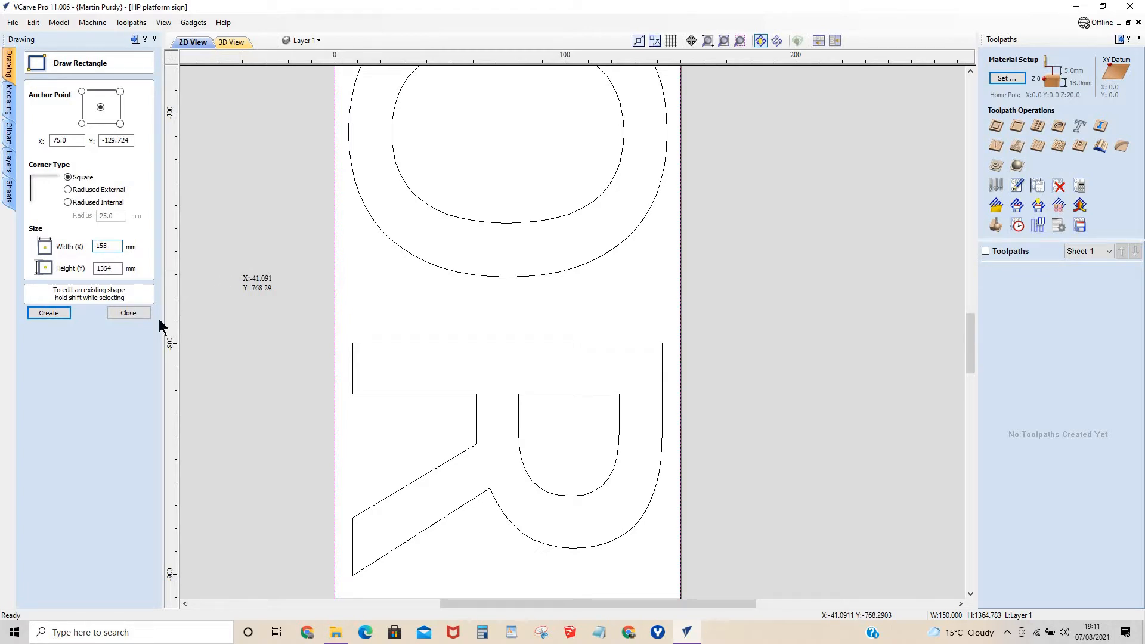
pyautogui.click(47, 312)
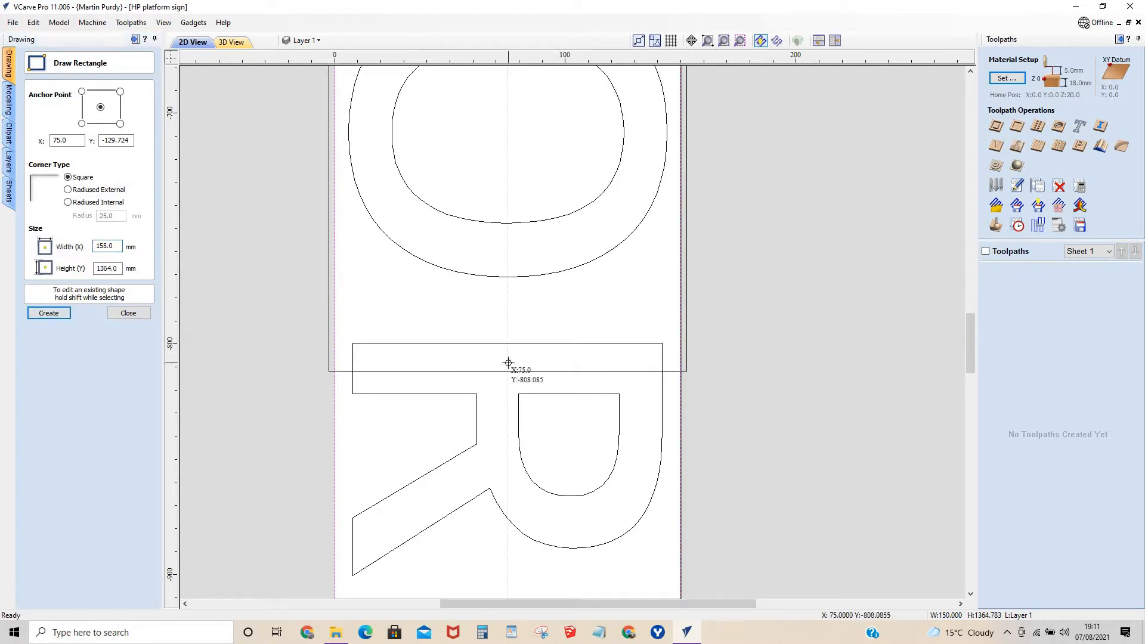
pyautogui.scroll(-8, 508, 362)
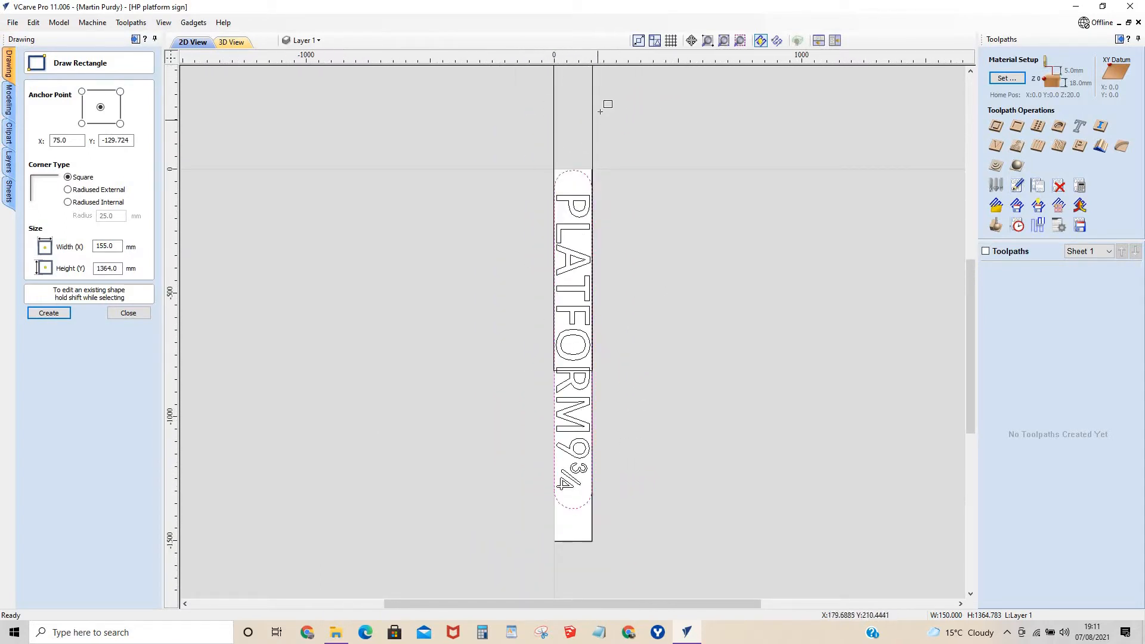
pyautogui.scroll(-2, 600, 111)
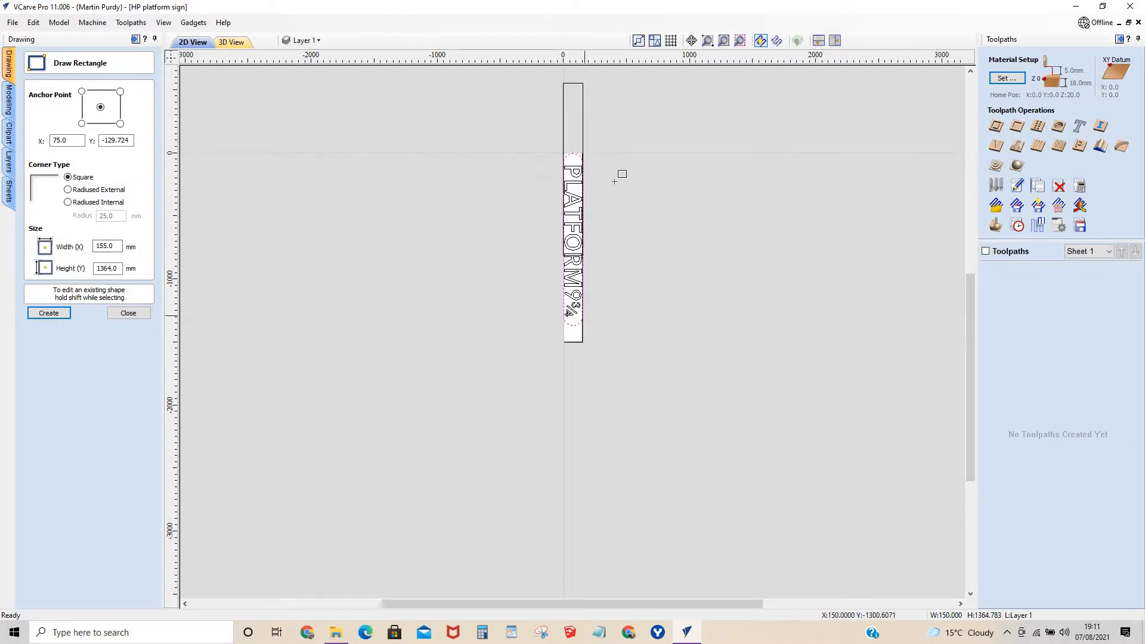
pyautogui.click(614, 129)
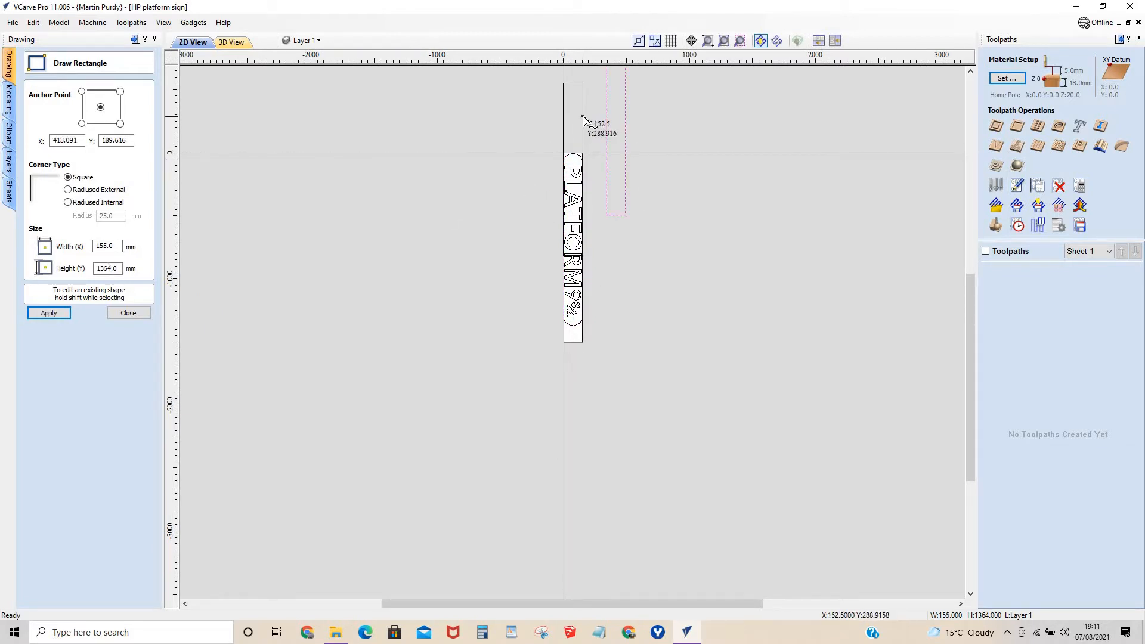
# Delete both misplaced 155 x 1364 mm rectangles from the drawing.
pyautogui.click(125, 314)
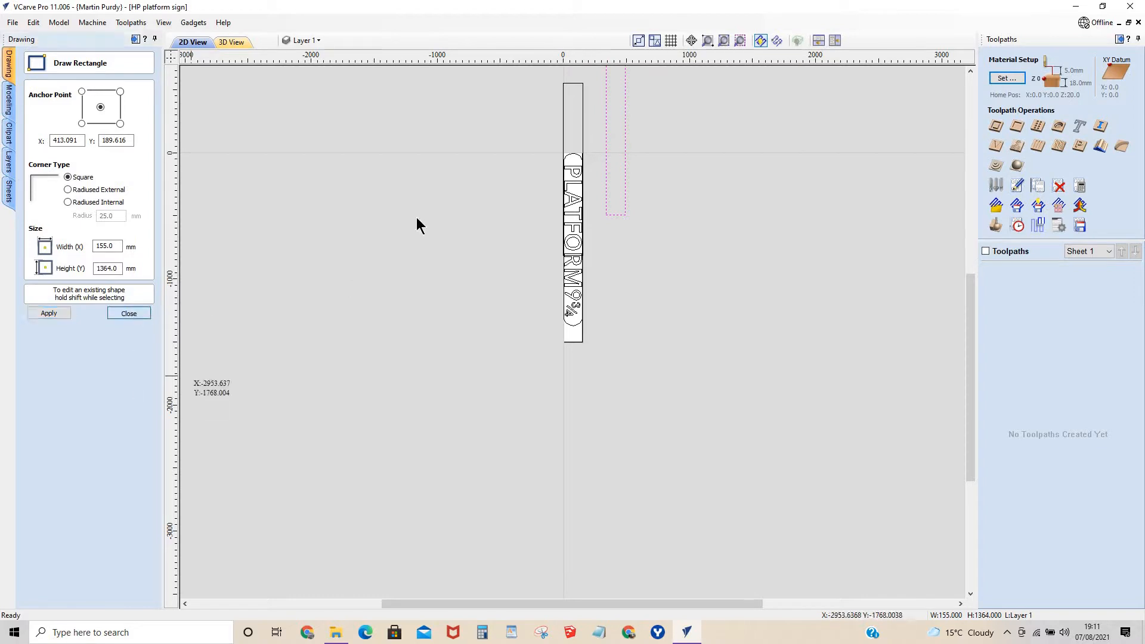
pyautogui.press('Delete')
pyautogui.click(582, 136)
pyautogui.press('Delete')
# Create a 155 mm wide, 1364 mm high rectangle with 75 mm external corner radii.
pyautogui.click(578, 159)
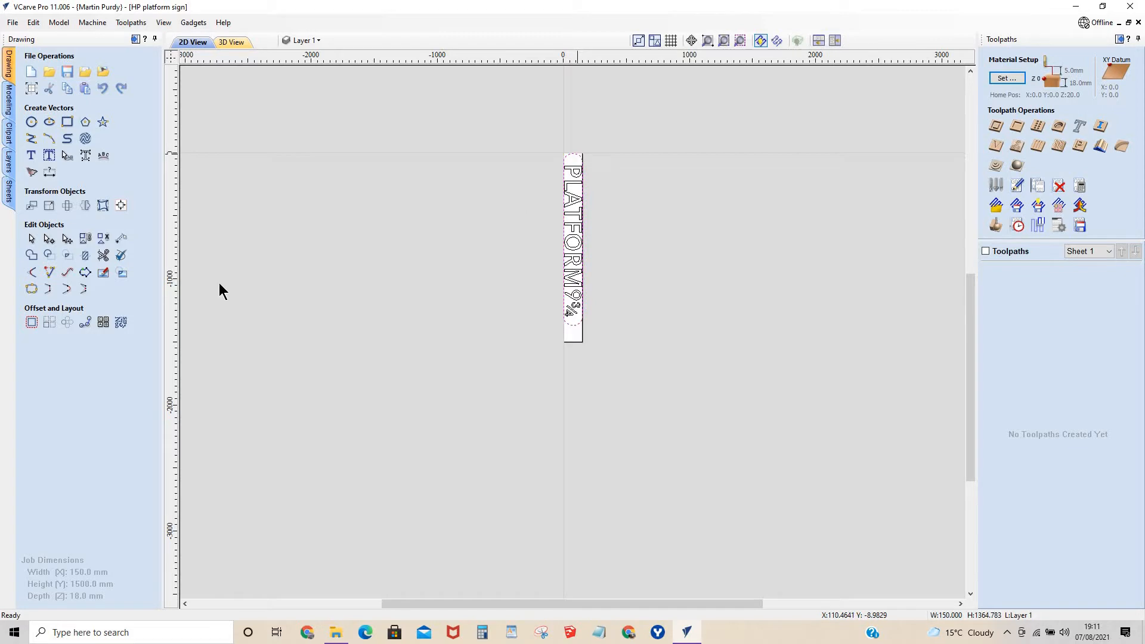
pyautogui.click(66, 122)
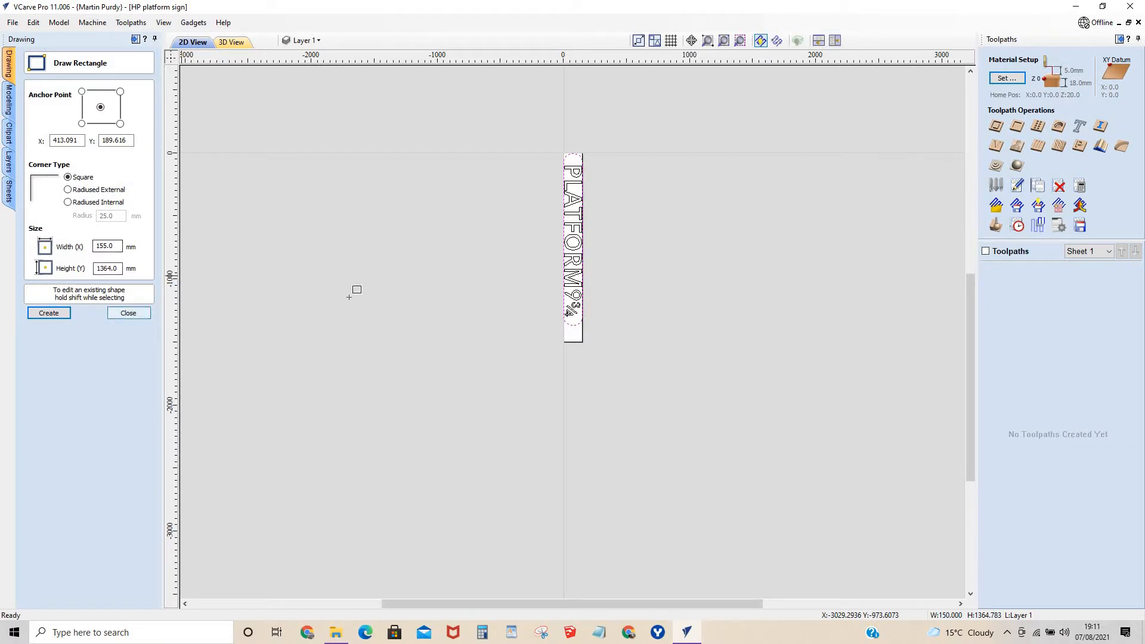
pyautogui.click(67, 189)
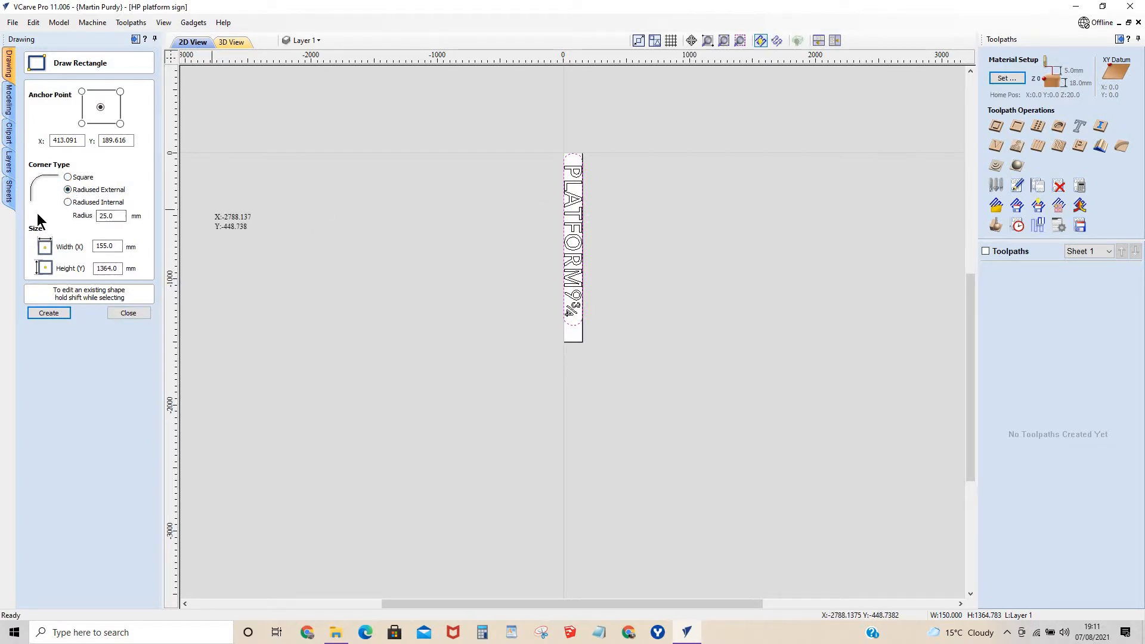
pyautogui.write('75')
pyautogui.click(67, 312)
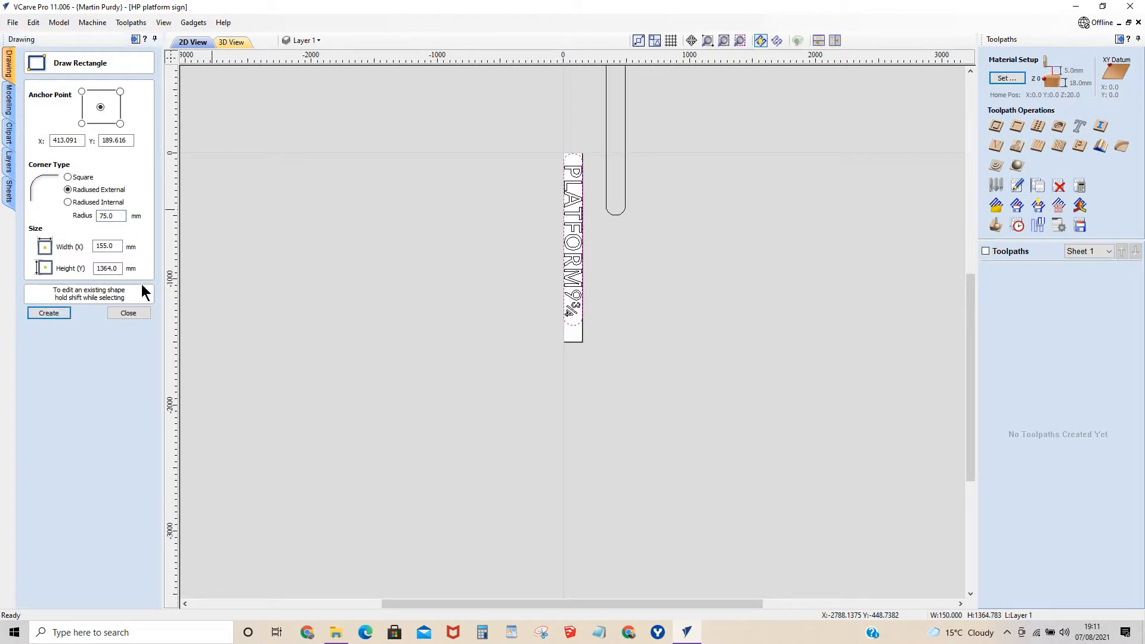
pyautogui.click(129, 313)
# Centre the new 155 mm wide rounded rectangle on the original sign outline, both horizontally and vertically.
pyautogui.click(617, 215)
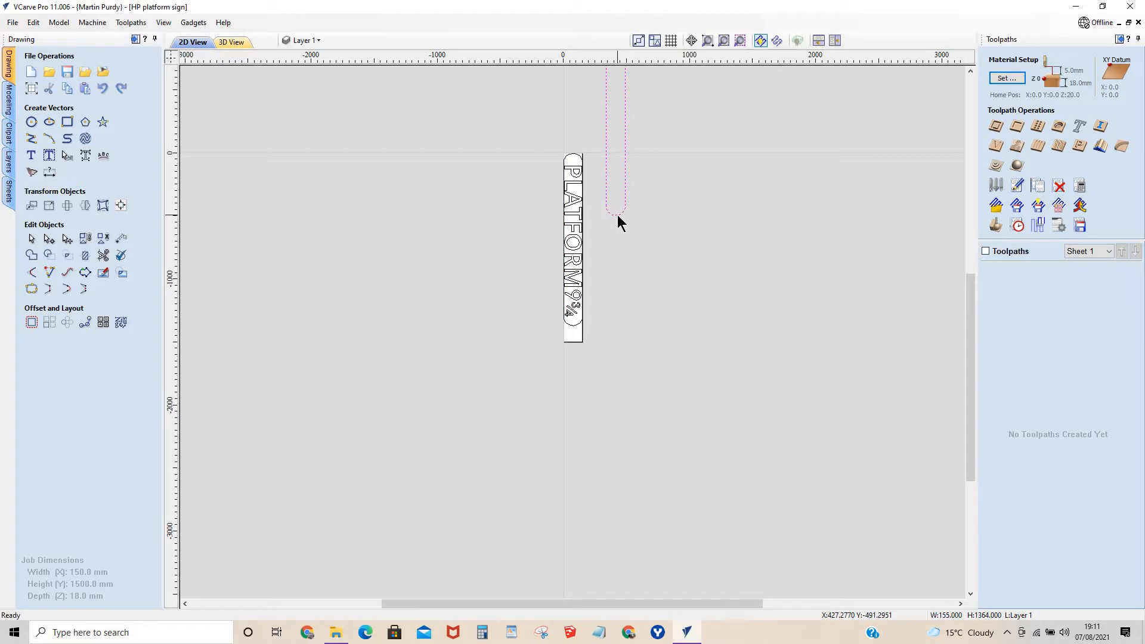
pyautogui.keyDown('shift'); pyautogui.click(576, 329); pyautogui.keyUp('shift')
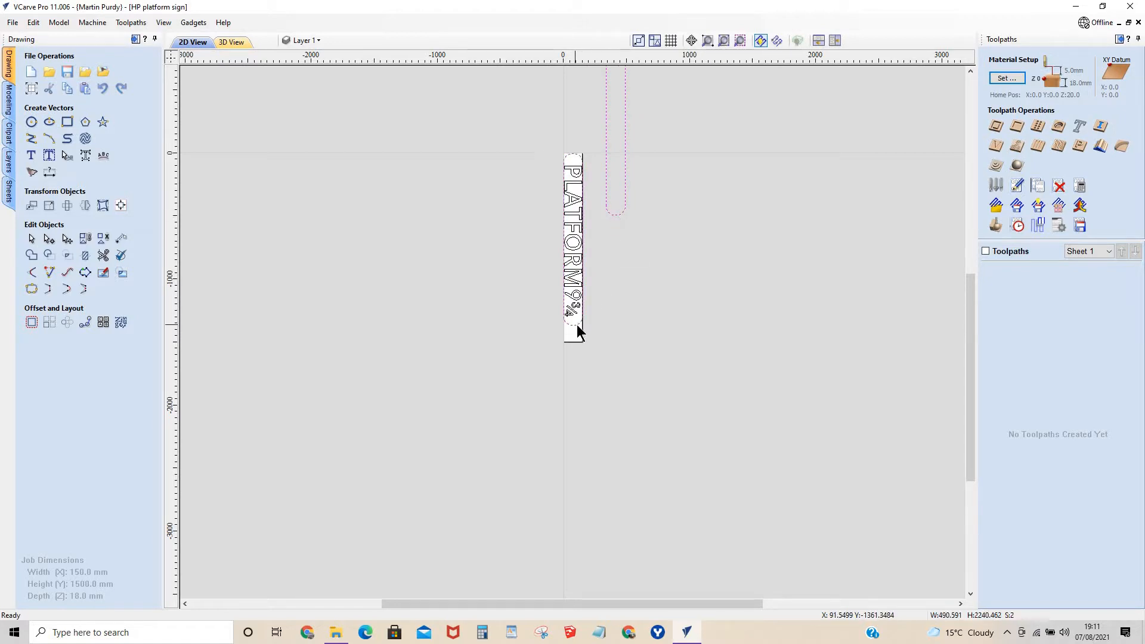
pyautogui.click(121, 205)
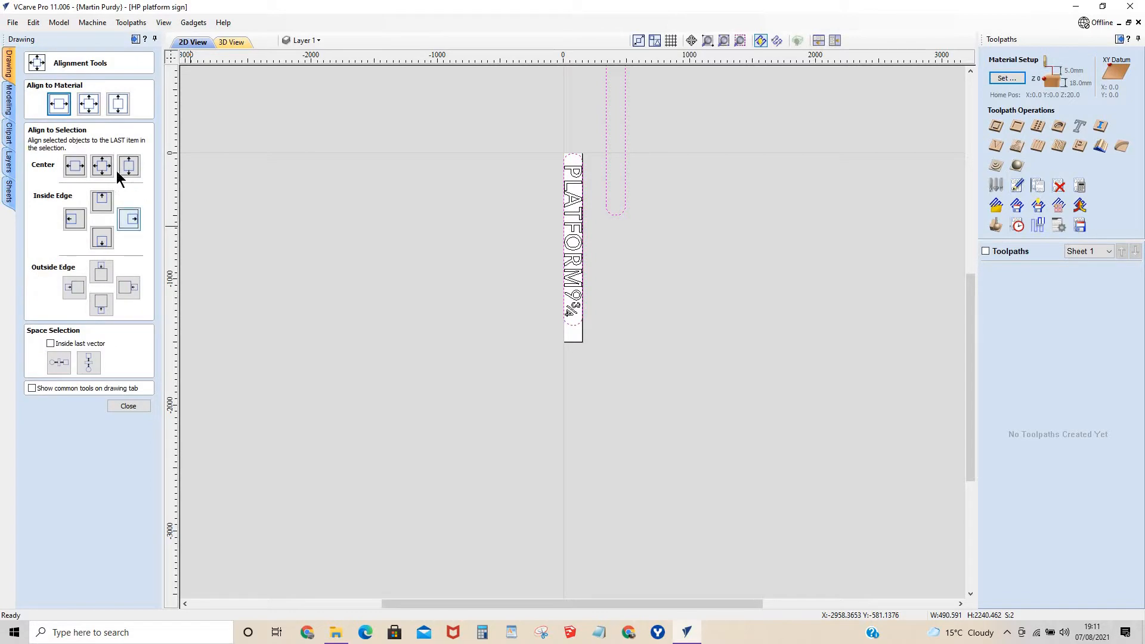
pyautogui.click(102, 167)
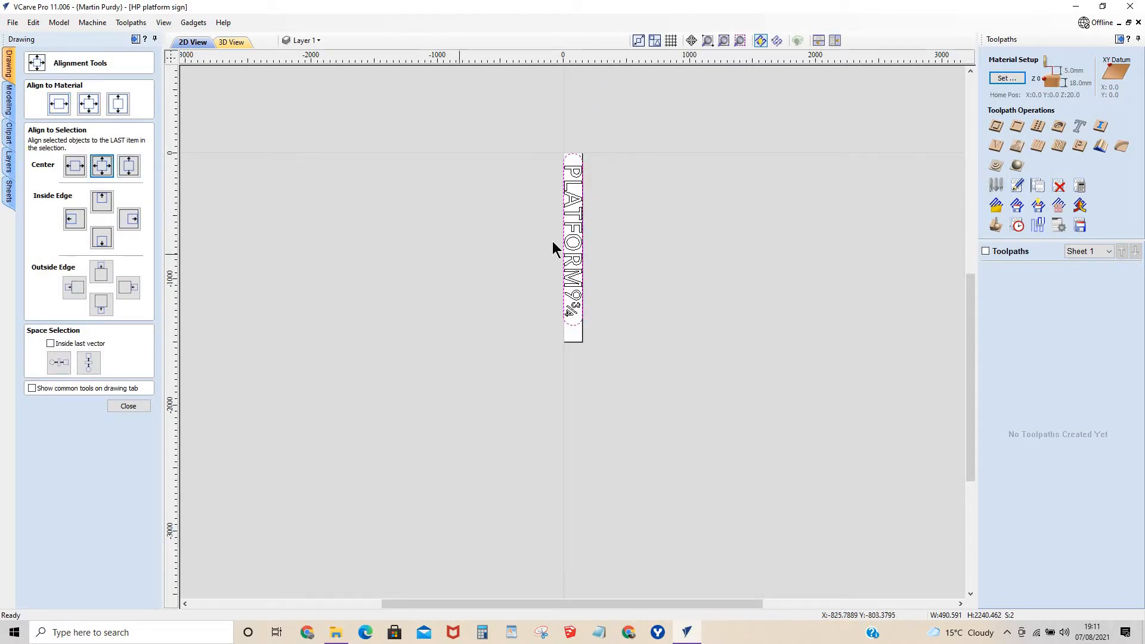
# Deselect the wider rounded rectangle and delete the original 150 mm wide sign outline.
pyautogui.scroll(8, 565, 222)
pyautogui.scroll(2, 461, 452)
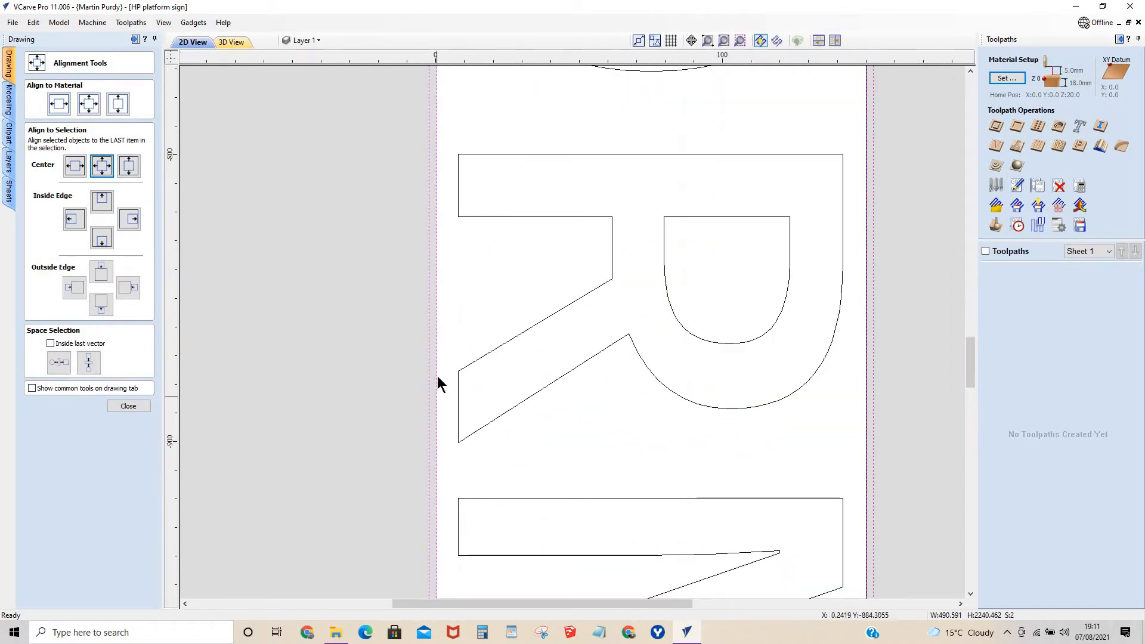
pyautogui.click(406, 378)
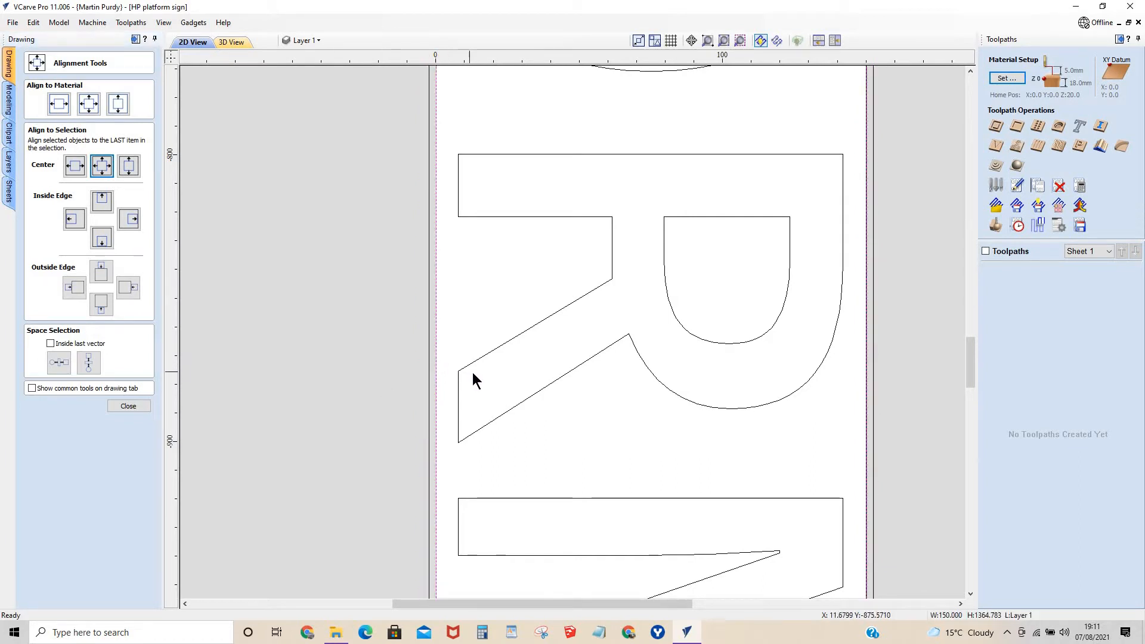
pyautogui.scroll(-7, 506, 386)
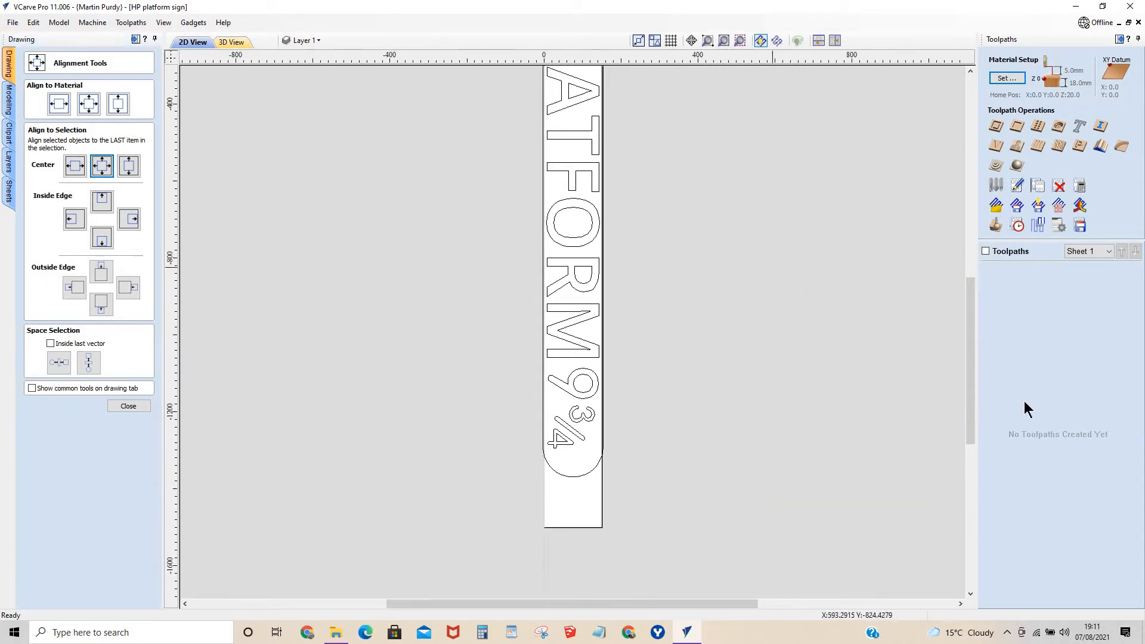
# Set the width of the remaining rounded sign outline to 152.5 mm.
pyautogui.moveTo(970, 349); pyautogui.dragTo(970, 297)
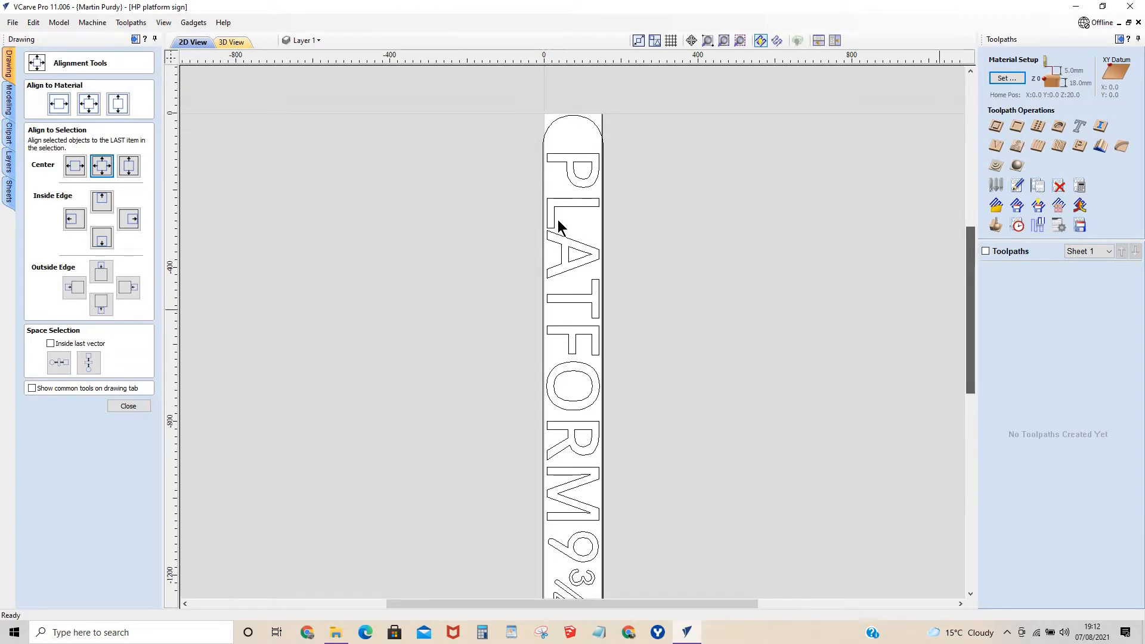
pyautogui.scroll(1, 573, 134)
pyautogui.scroll(3, 573, 142)
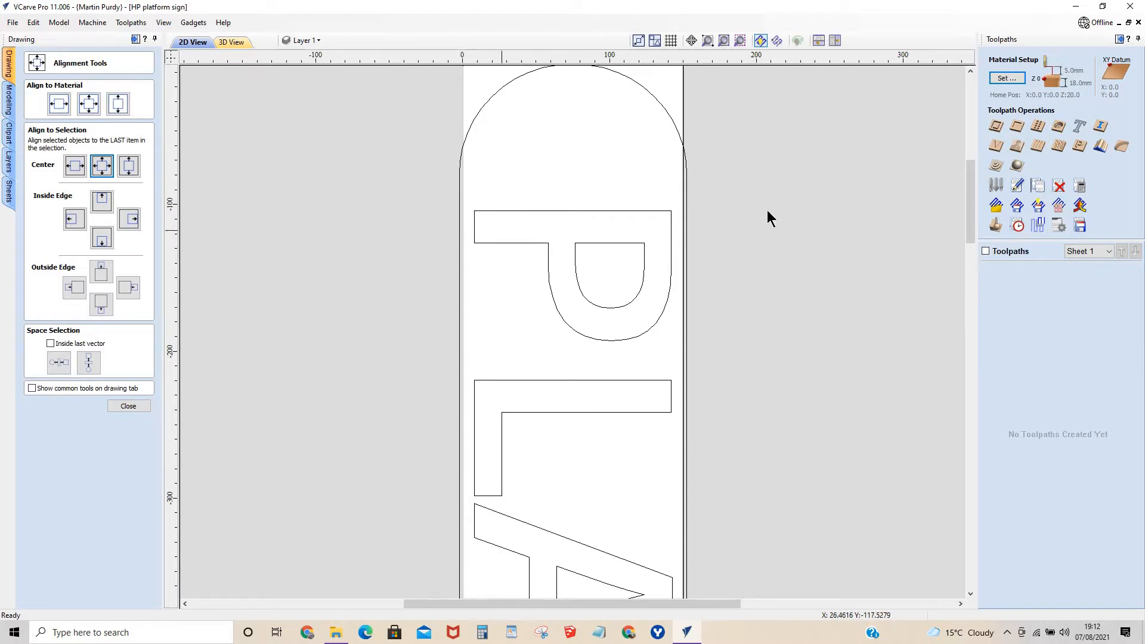
pyautogui.scroll(4, 462, 277)
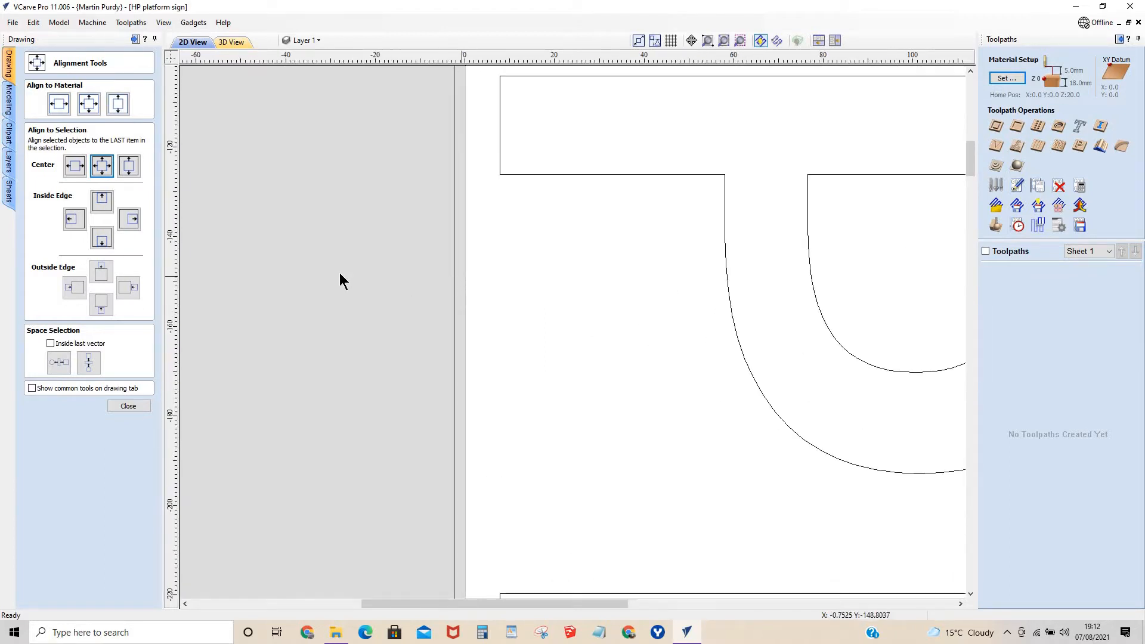
pyautogui.click(127, 406)
pyautogui.click(453, 360)
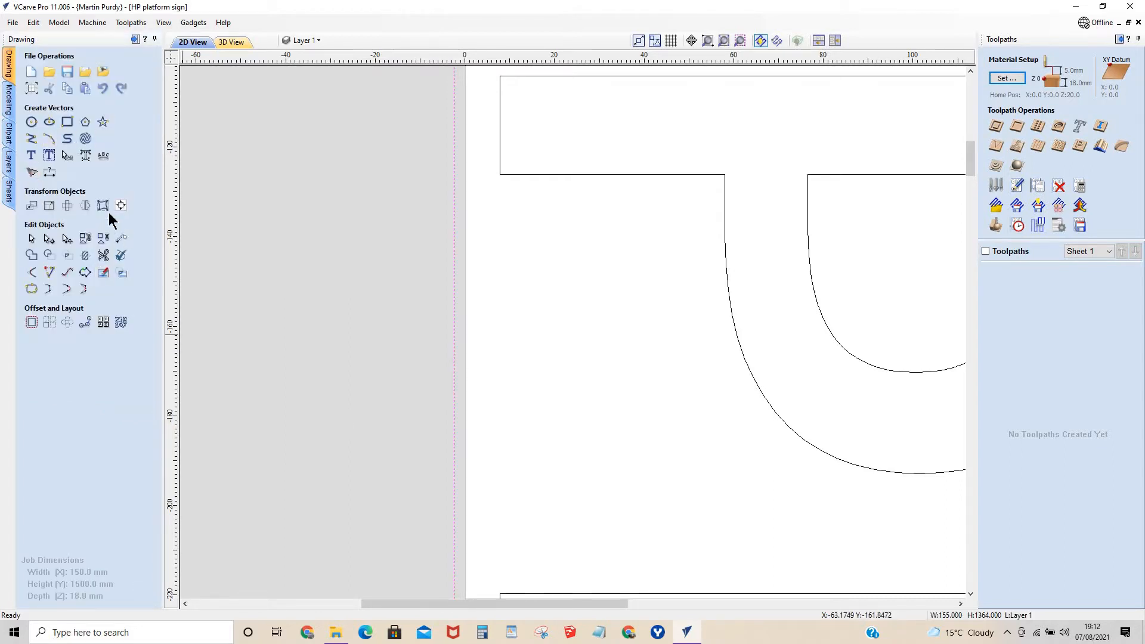
pyautogui.click(68, 122)
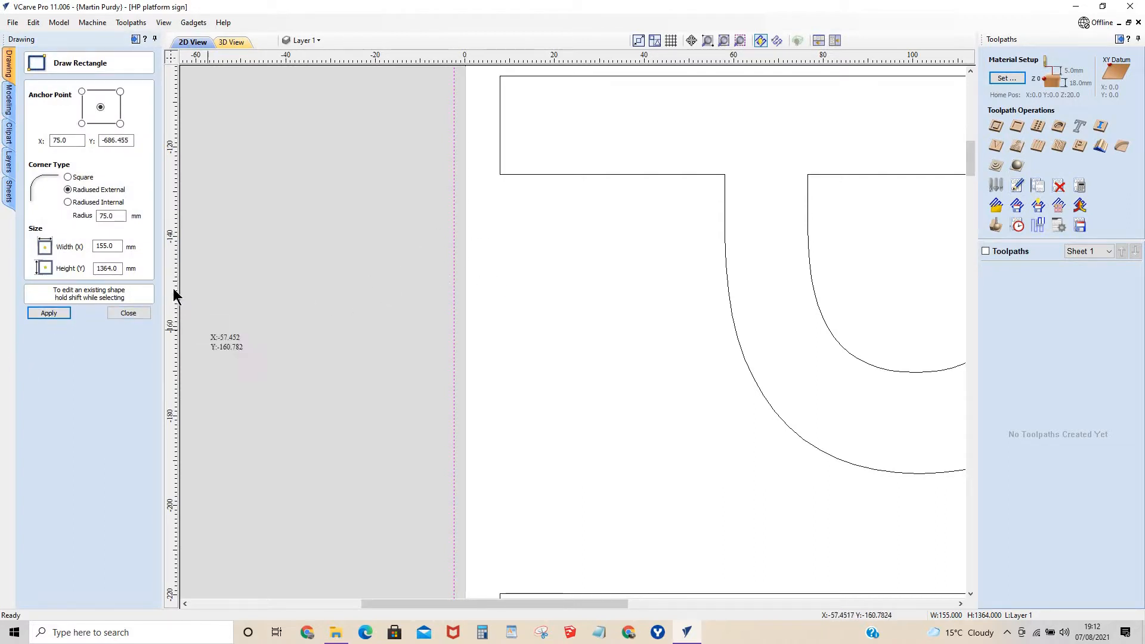
pyautogui.click(107, 246)
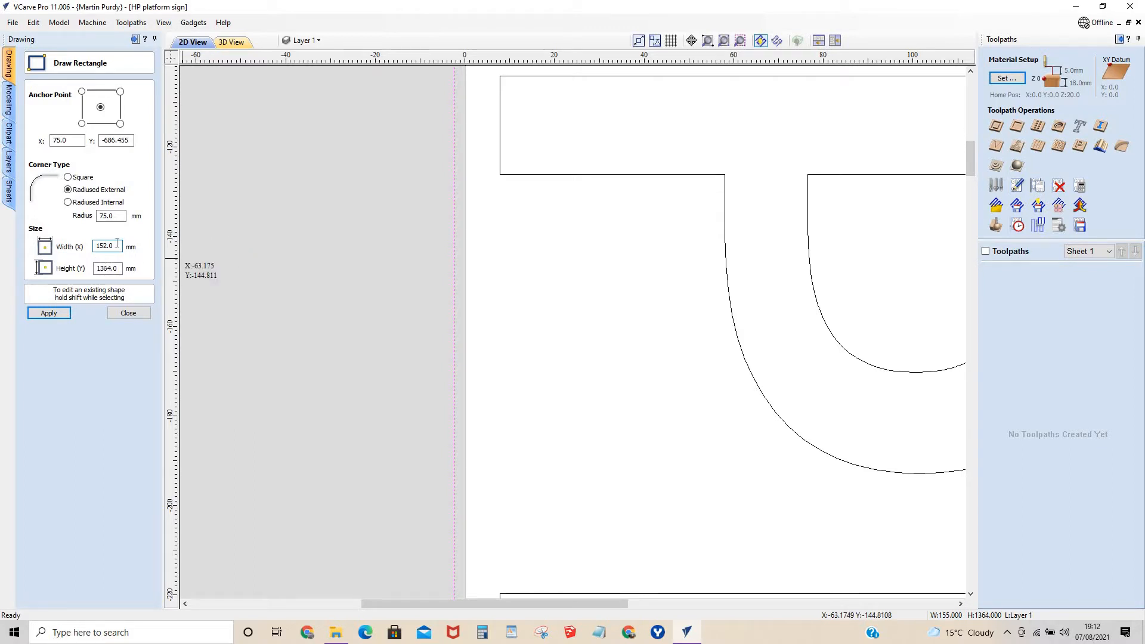
pyautogui.press('BackSpace')
pyautogui.click(49, 313)
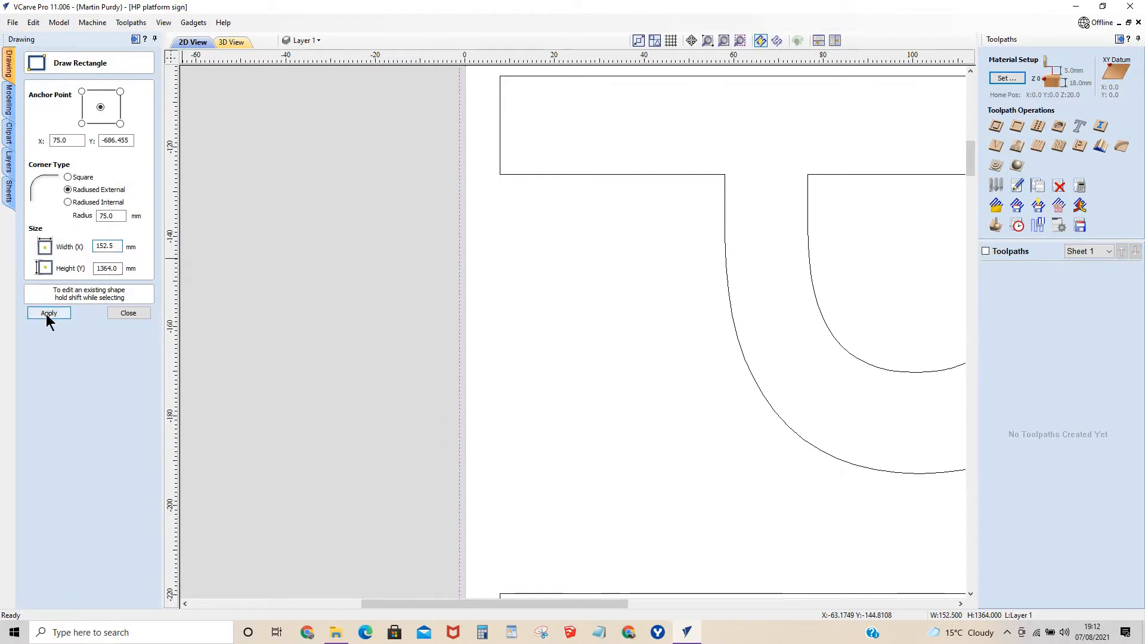
pyautogui.click(126, 313)
# Examine how the rounded ends and sides of the resized outline sit against the material edges.
pyautogui.scroll(-5, 656, 333)
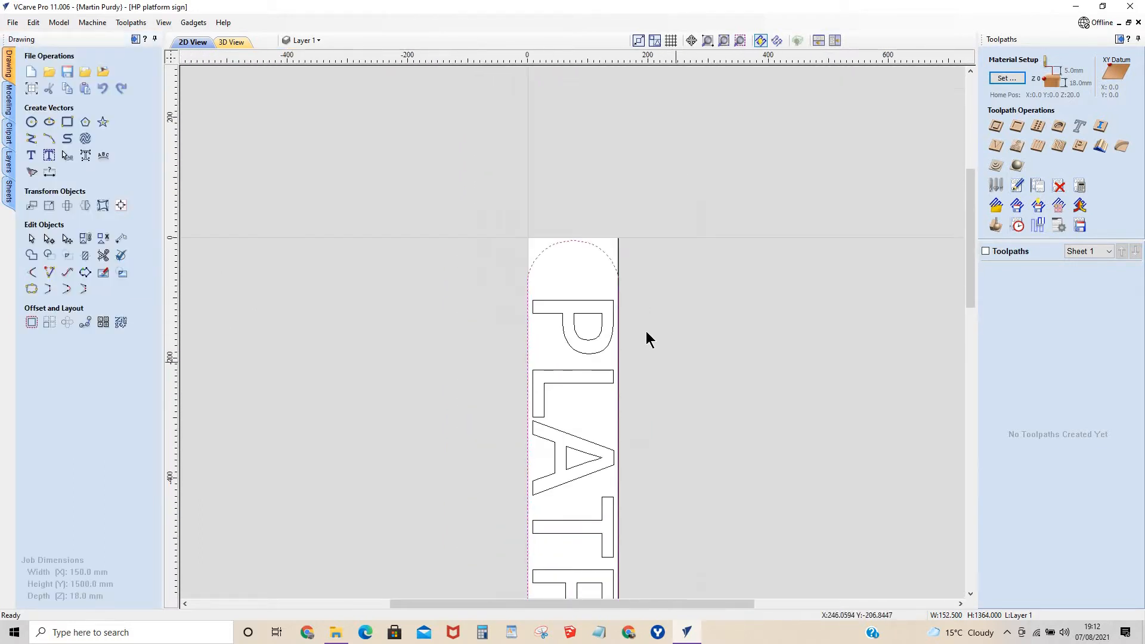
pyautogui.scroll(10, 702, 370)
pyautogui.scroll(-8, 666, 377)
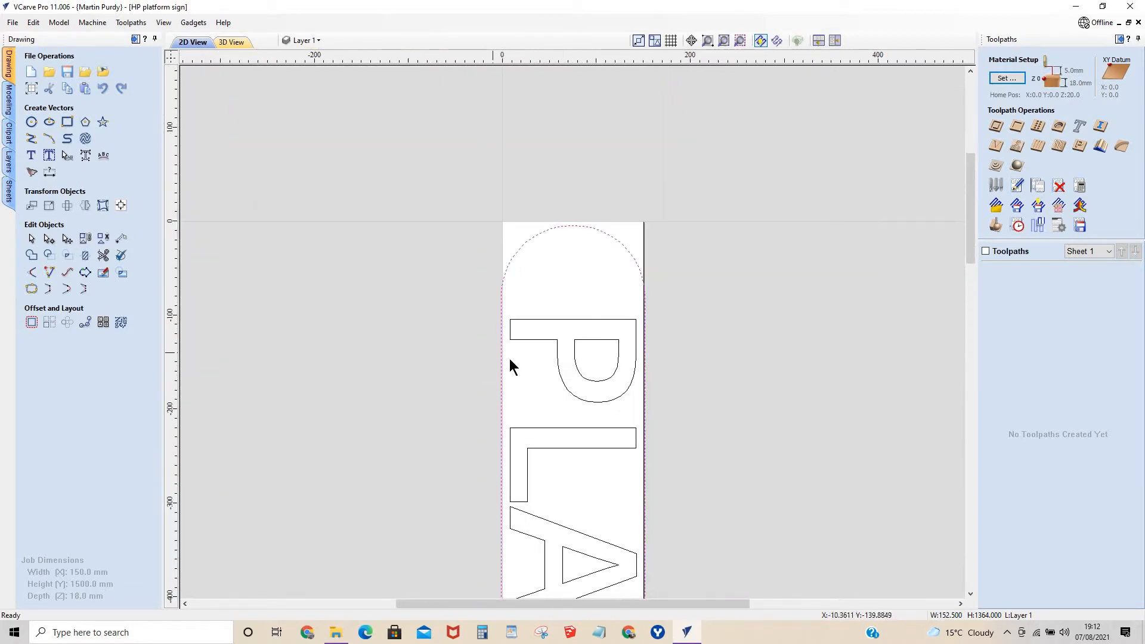
pyautogui.scroll(5, 647, 280)
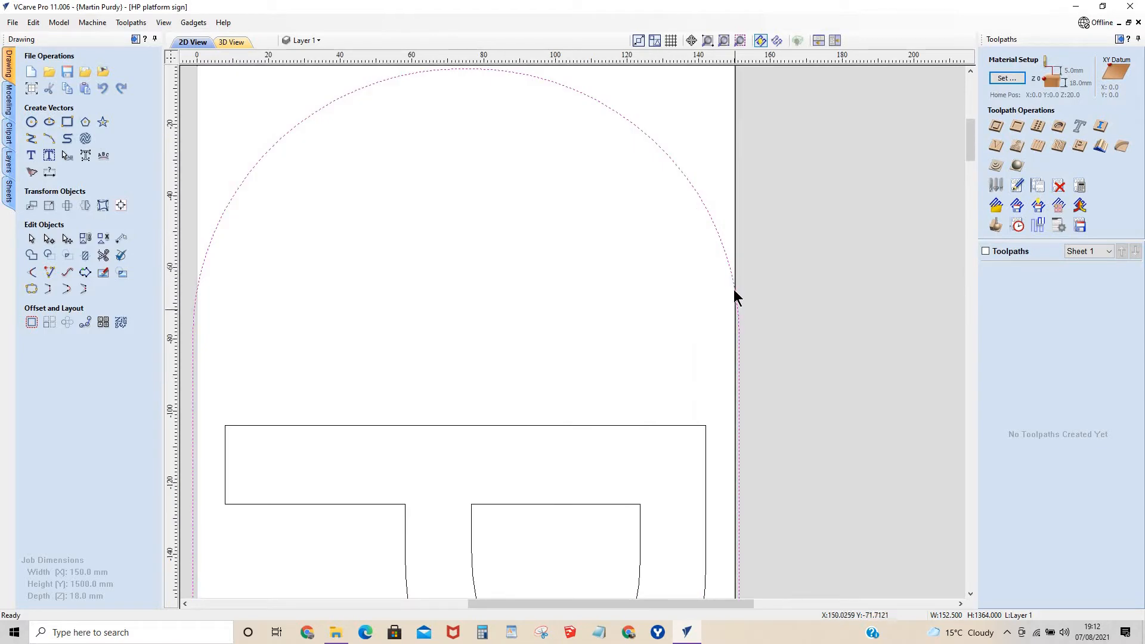
pyautogui.scroll(-2, 525, 280)
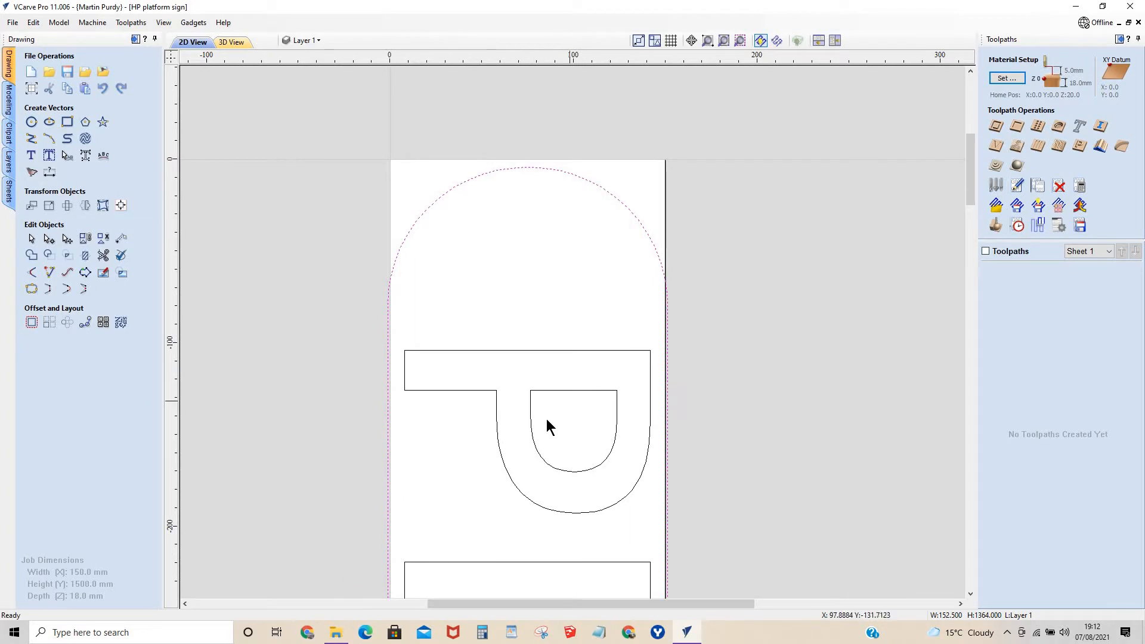
pyautogui.scroll(-4, 546, 419)
pyautogui.moveTo(976, 279); pyautogui.dragTo(792, 392)
pyautogui.scroll(3, 565, 351)
pyautogui.scroll(4, 562, 346)
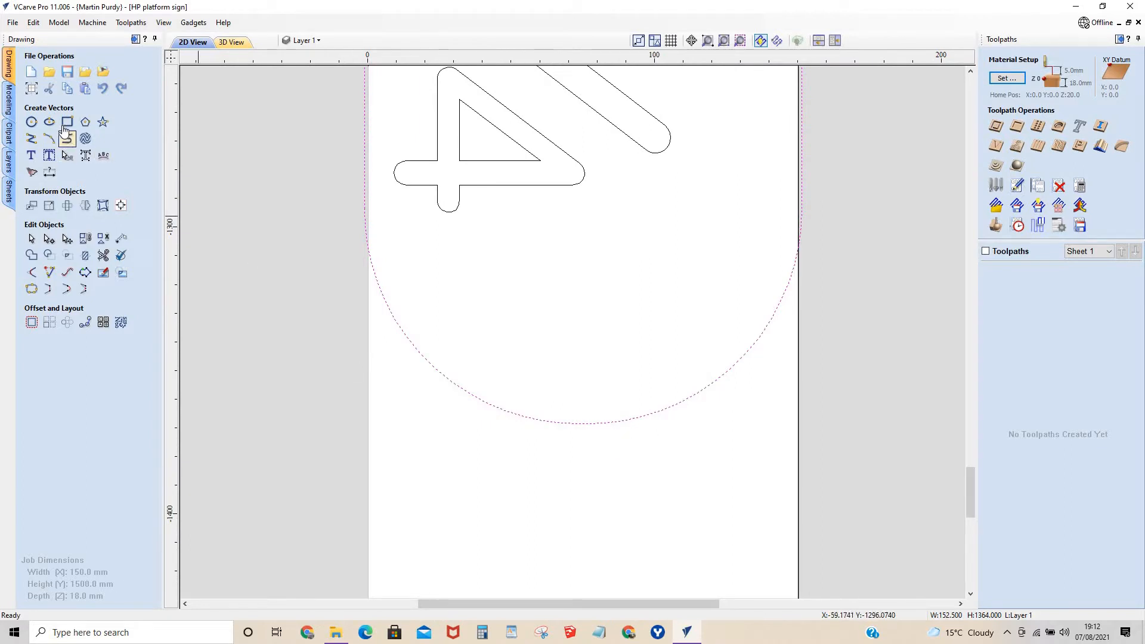
# Try to add a 40 x 40 mm square-cornered rectangle inside the rounded end below the ¾.
pyautogui.click(66, 122)
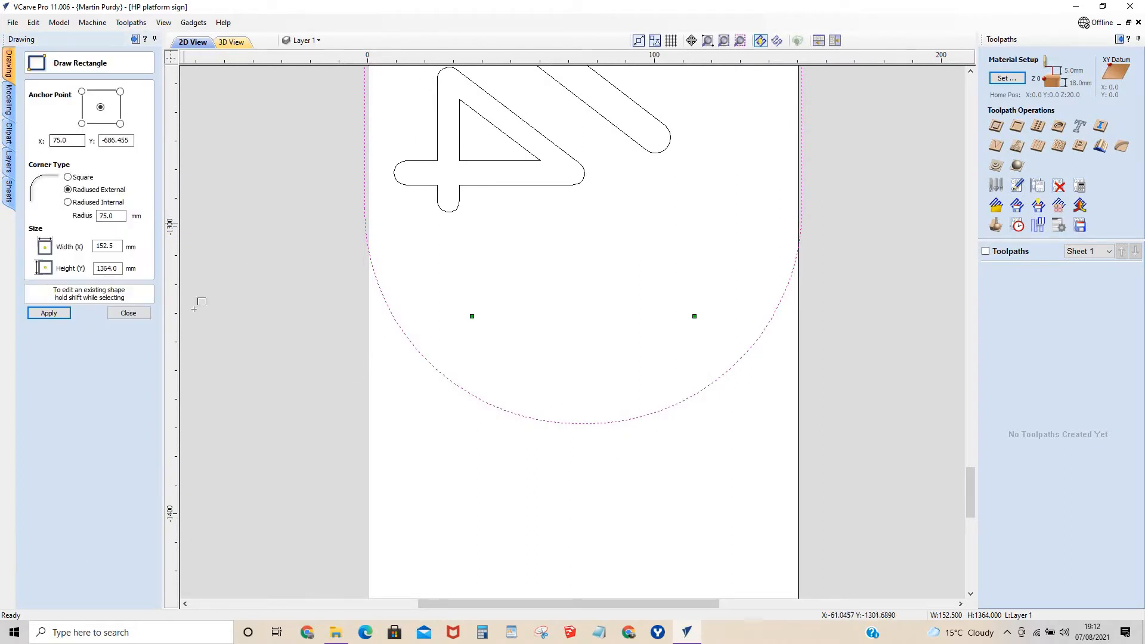
pyautogui.doubleClick(118, 269)
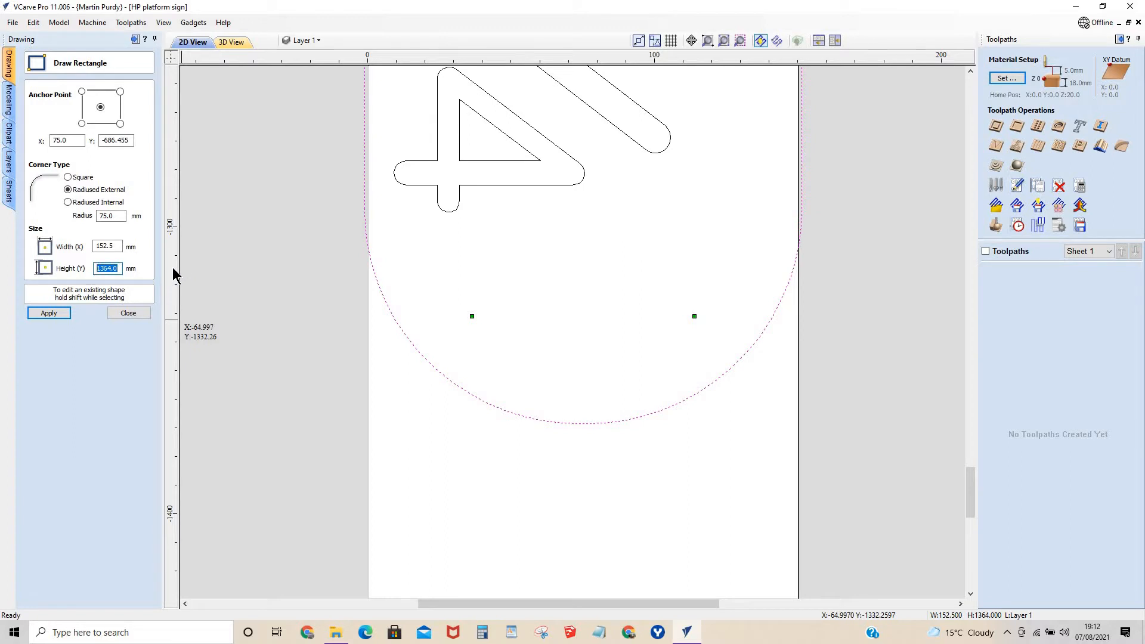
pyautogui.write('40')
pyautogui.hotkey('shift', 'Tab')
pyautogui.write('40')
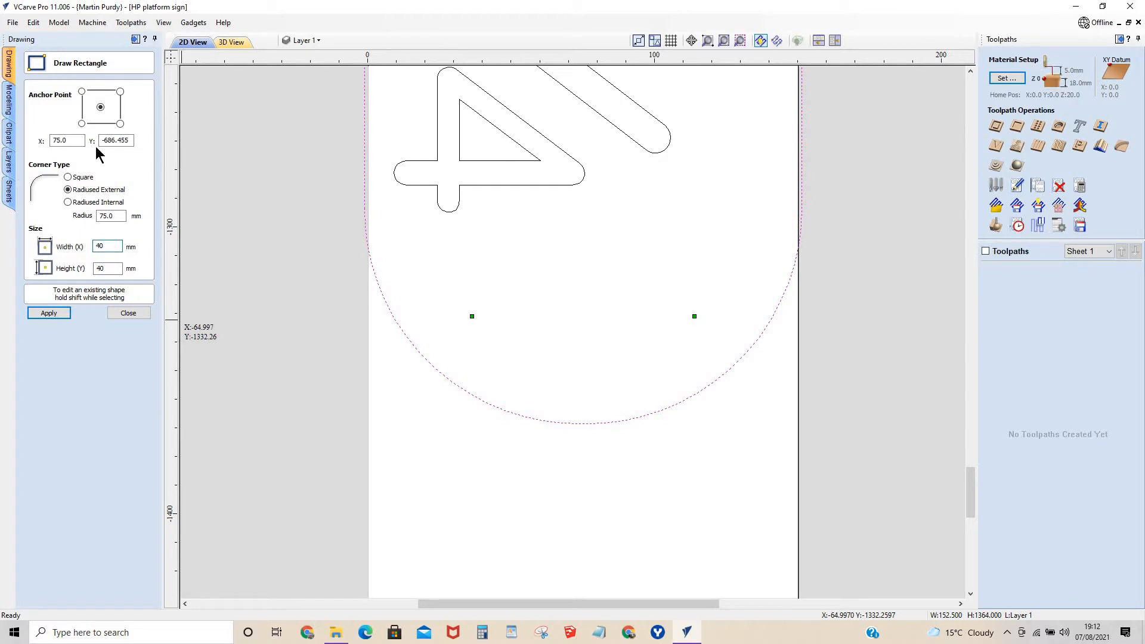
pyautogui.click(68, 177)
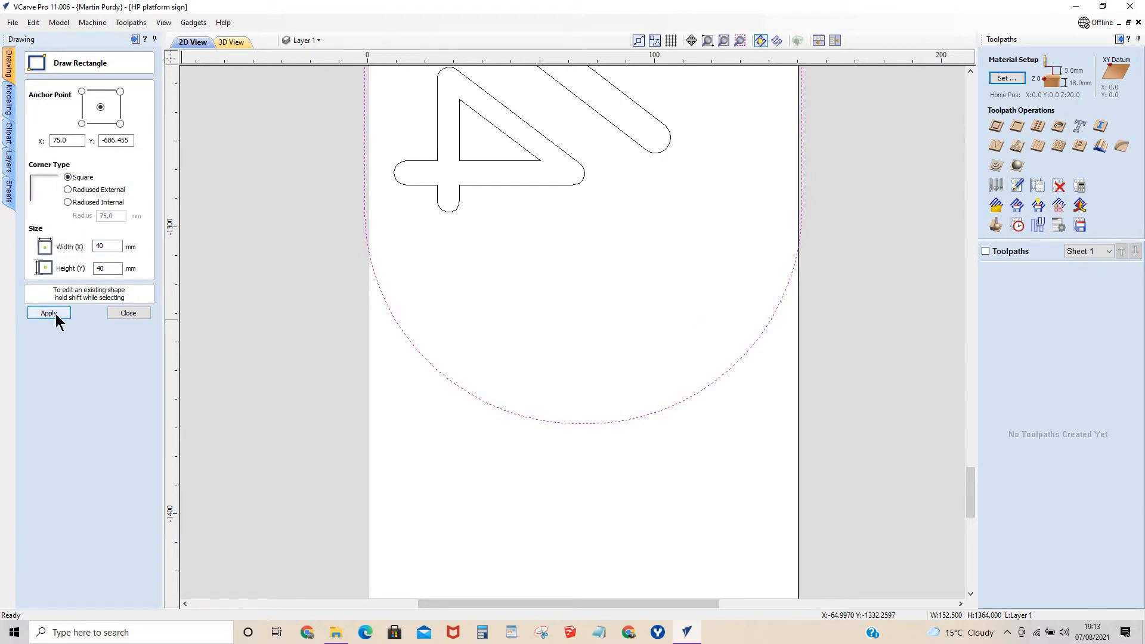
pyautogui.click(579, 352)
pyautogui.click(126, 312)
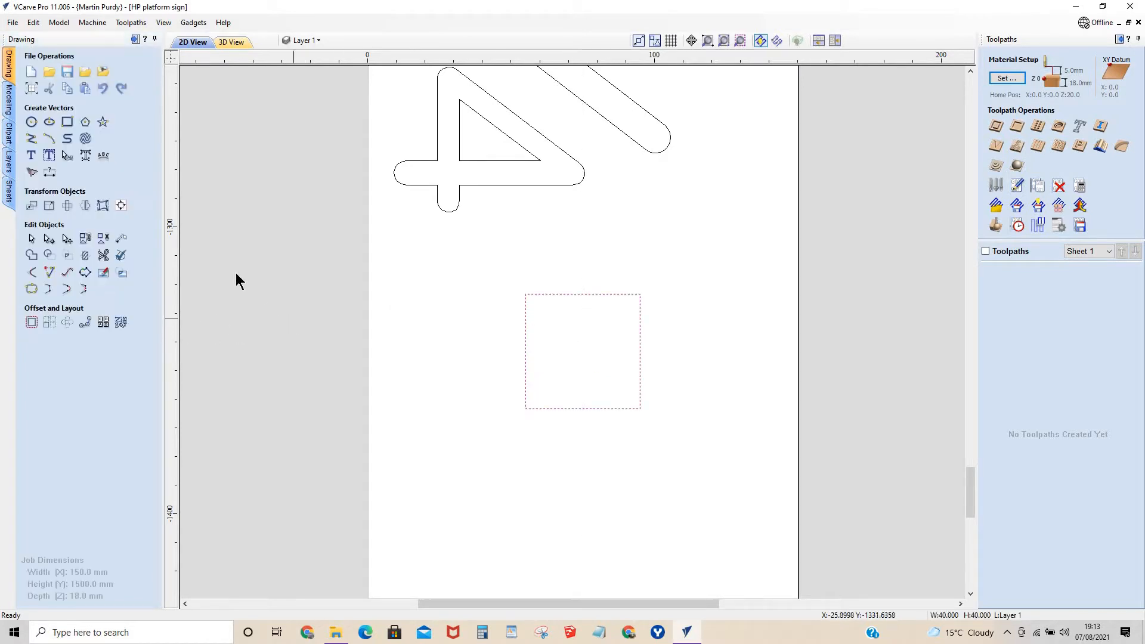
# Undo the 40 mm square's placement and size change to restore the rounded outline, and clear the selection.
pyautogui.click(103, 88)
pyautogui.click(103, 88)
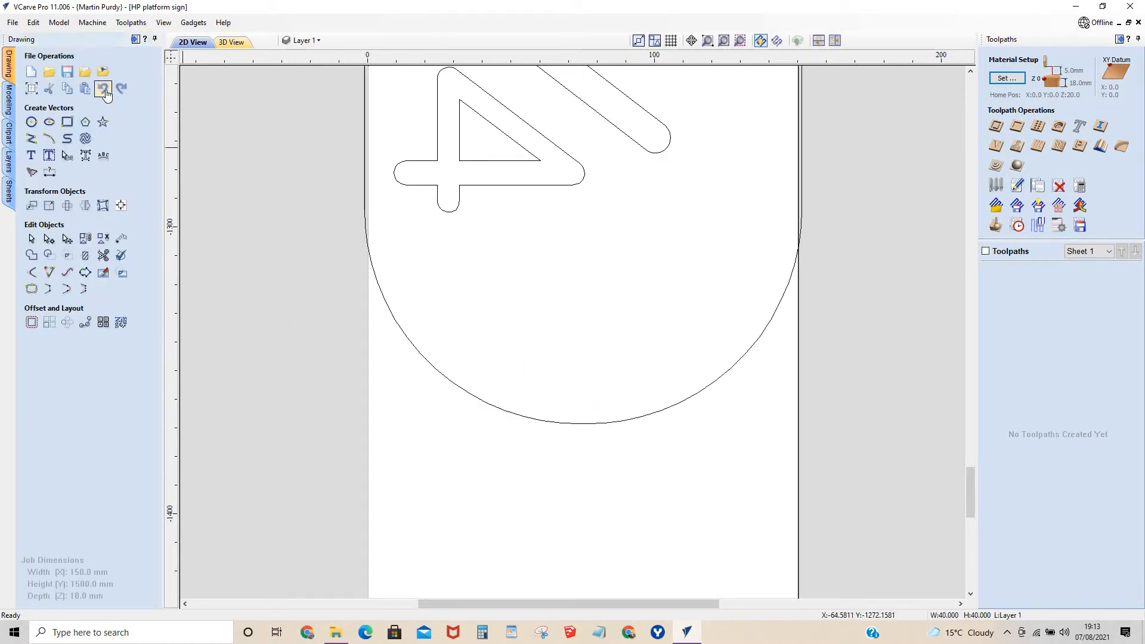
pyautogui.click(335, 392)
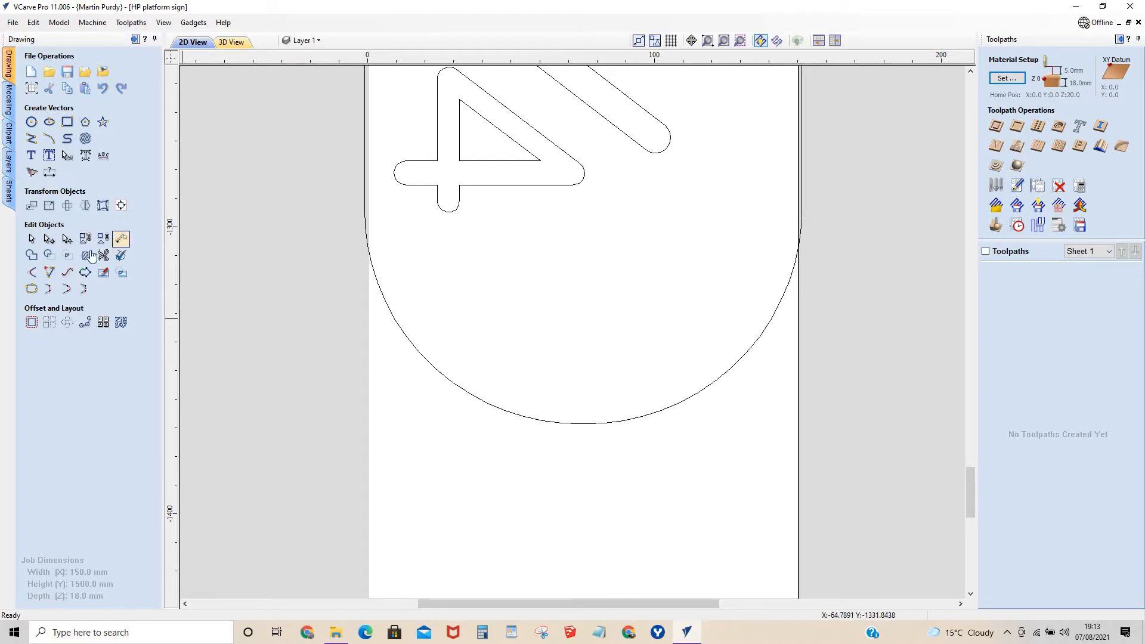
# Add a 40 x 40 mm square-cornered rectangle centred at X 75 inside the rounded end below the ¾.
pyautogui.click(67, 122)
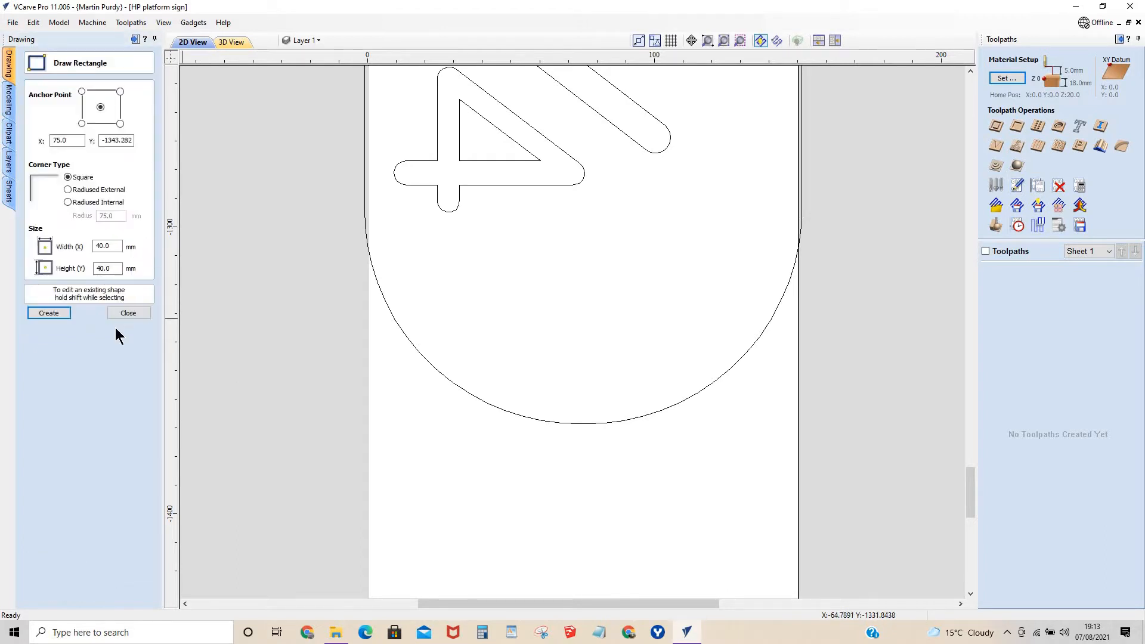
pyautogui.click(580, 312)
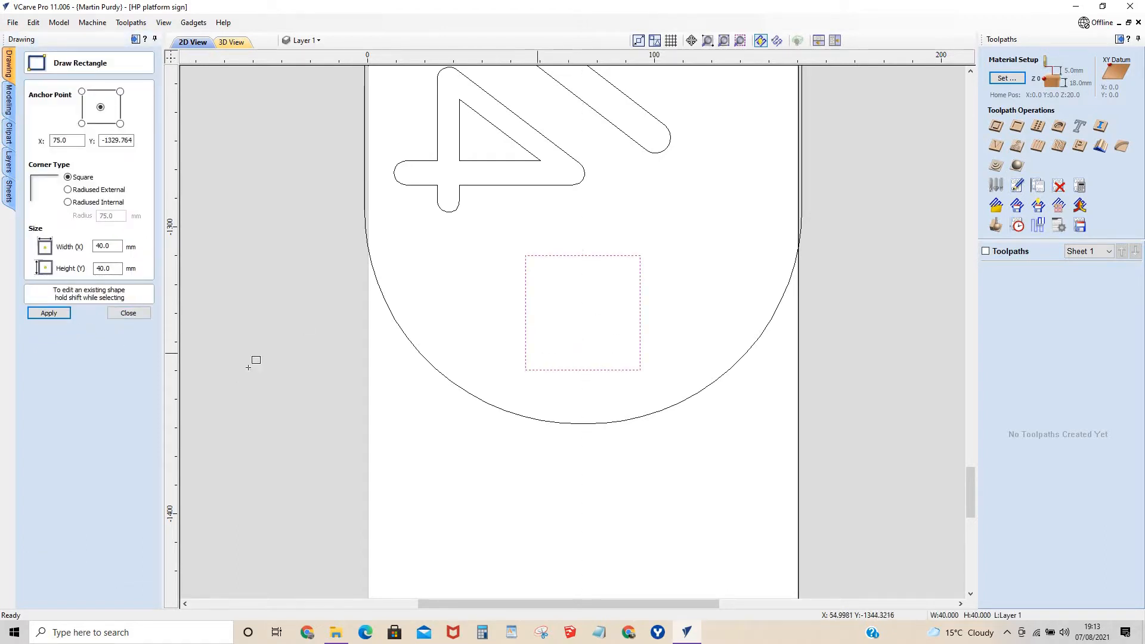
pyautogui.click(126, 314)
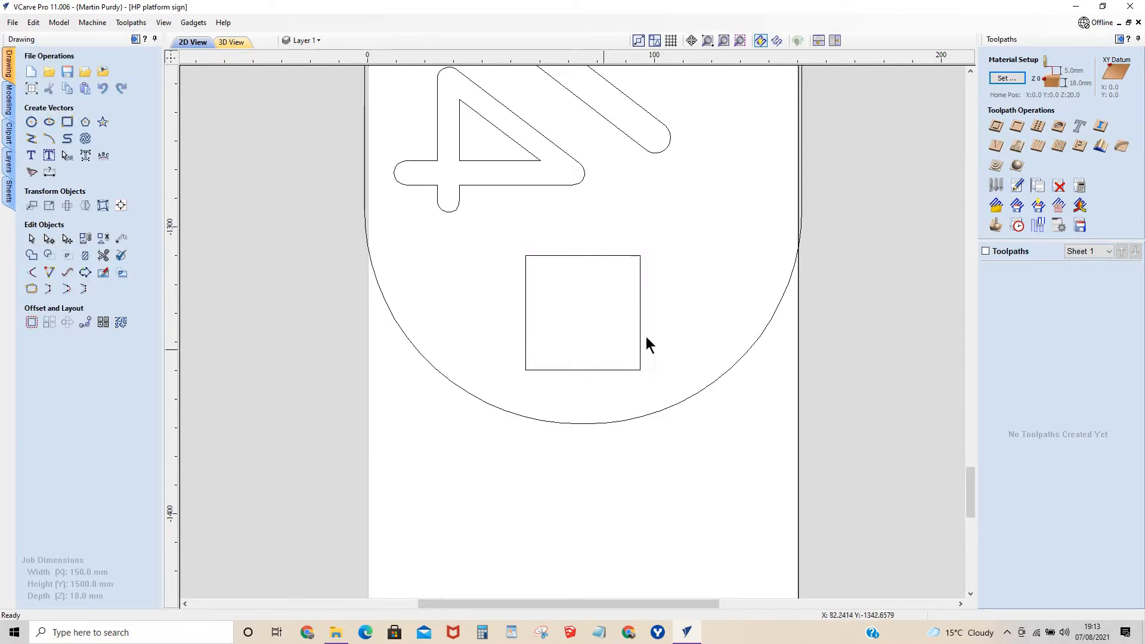
# Align the 40 mm square to the inside bottom edge of the rounded sign outline.
pyautogui.click(641, 317)
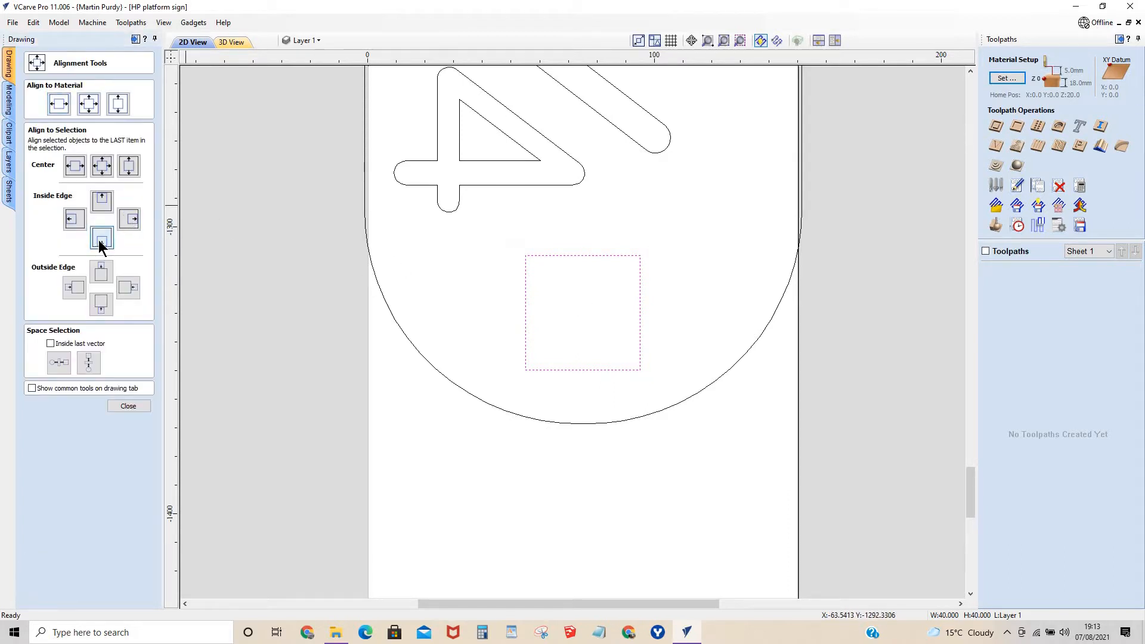
pyautogui.keyDown('shift'); pyautogui.click(418, 350); pyautogui.keyUp('shift')
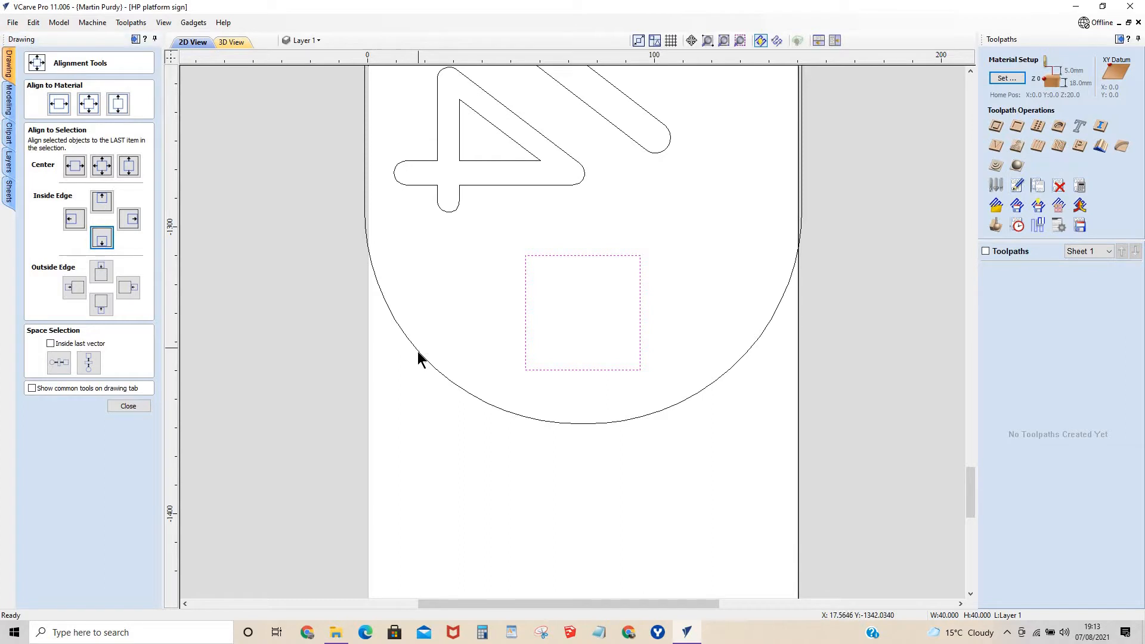
pyautogui.click(100, 237)
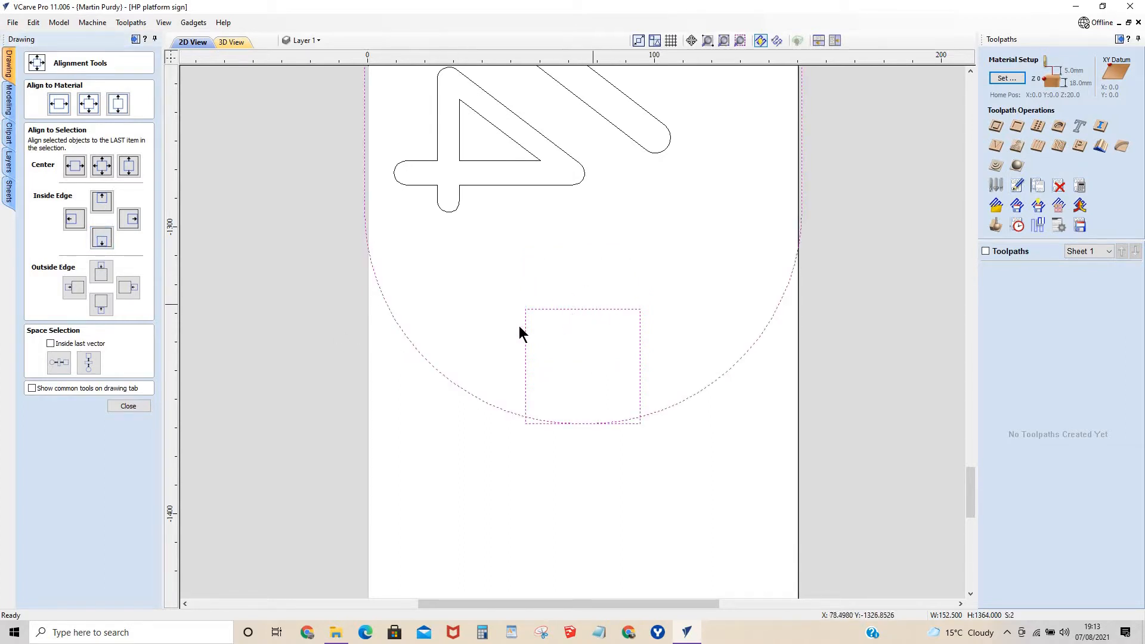
pyautogui.click(128, 406)
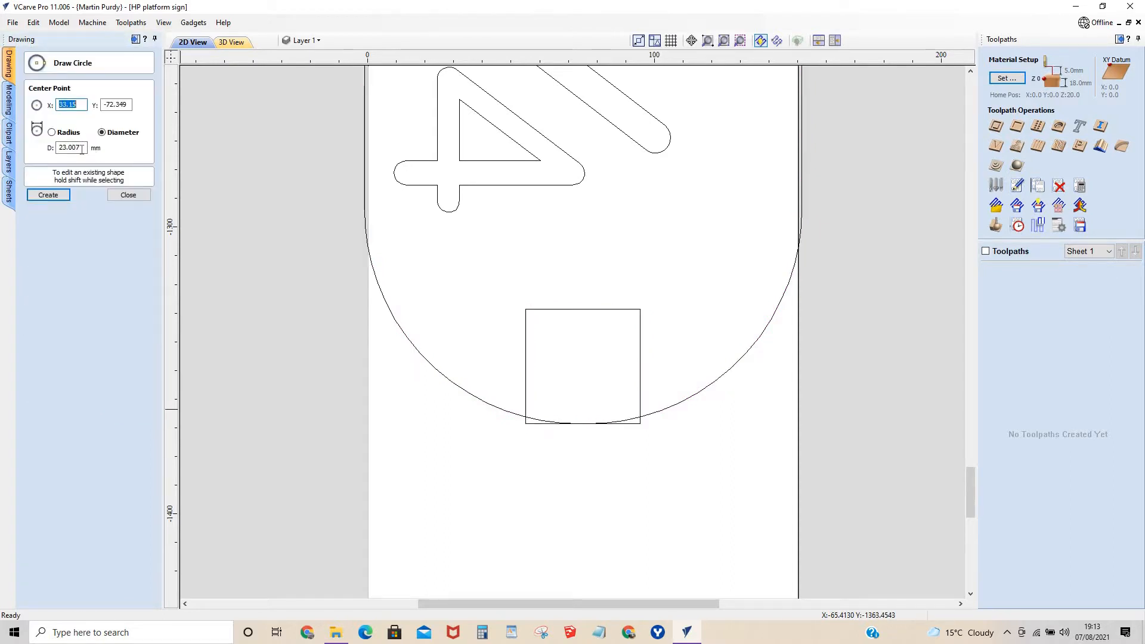
# Add a 5 mm diameter circle centred on the midpoint of the square's upper edge below the ¾.
pyautogui.click(83, 147)
pyautogui.write('5')
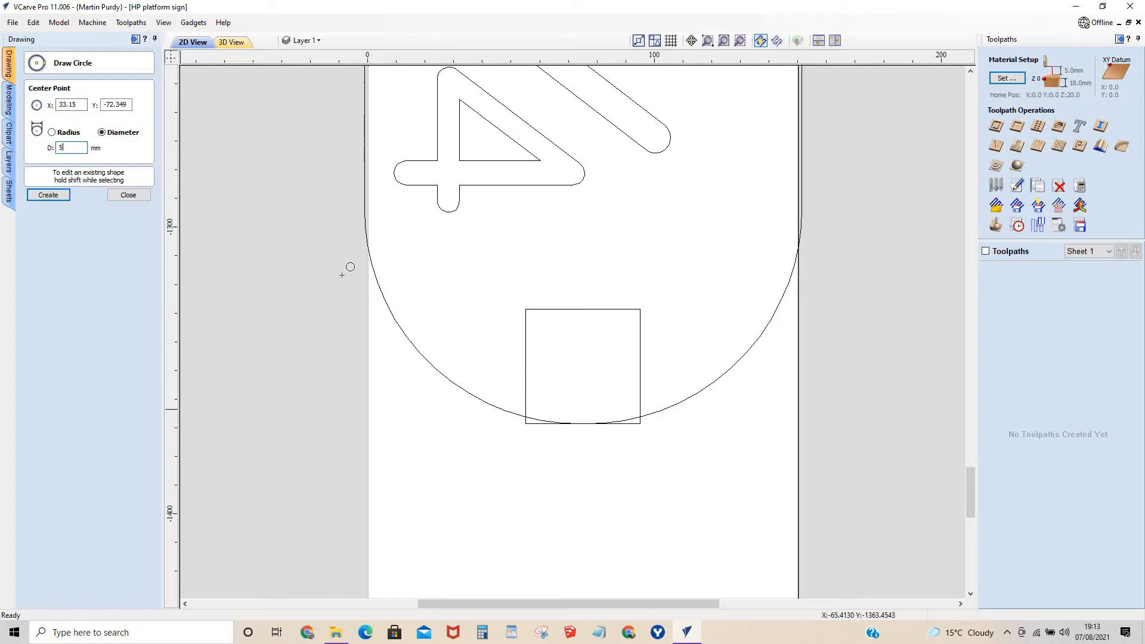
pyautogui.click(583, 307)
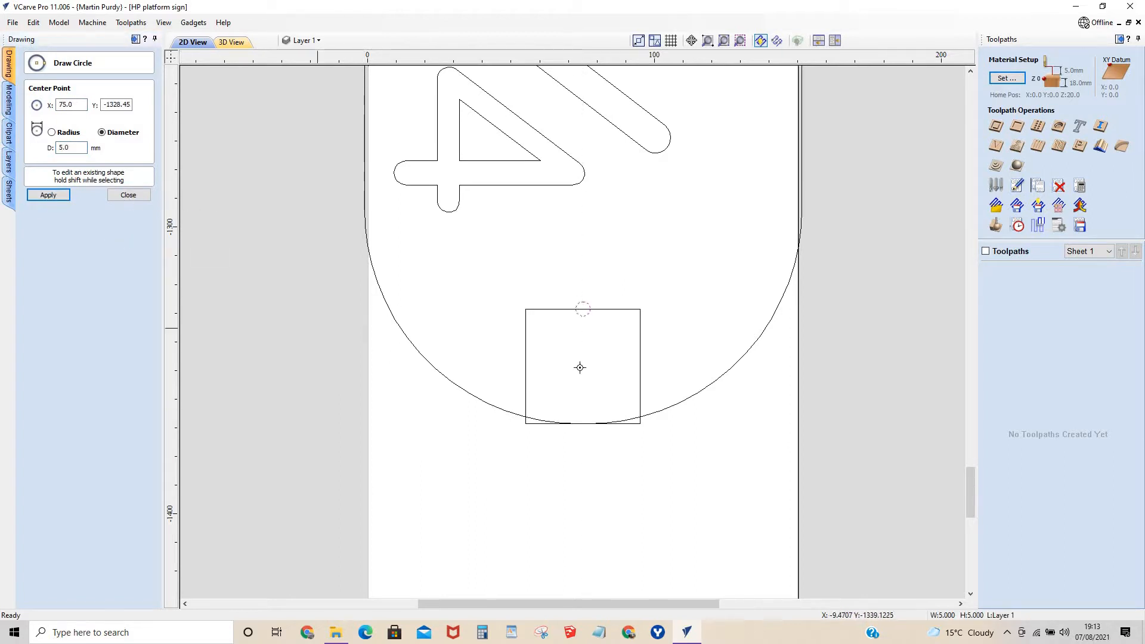
pyautogui.click(128, 195)
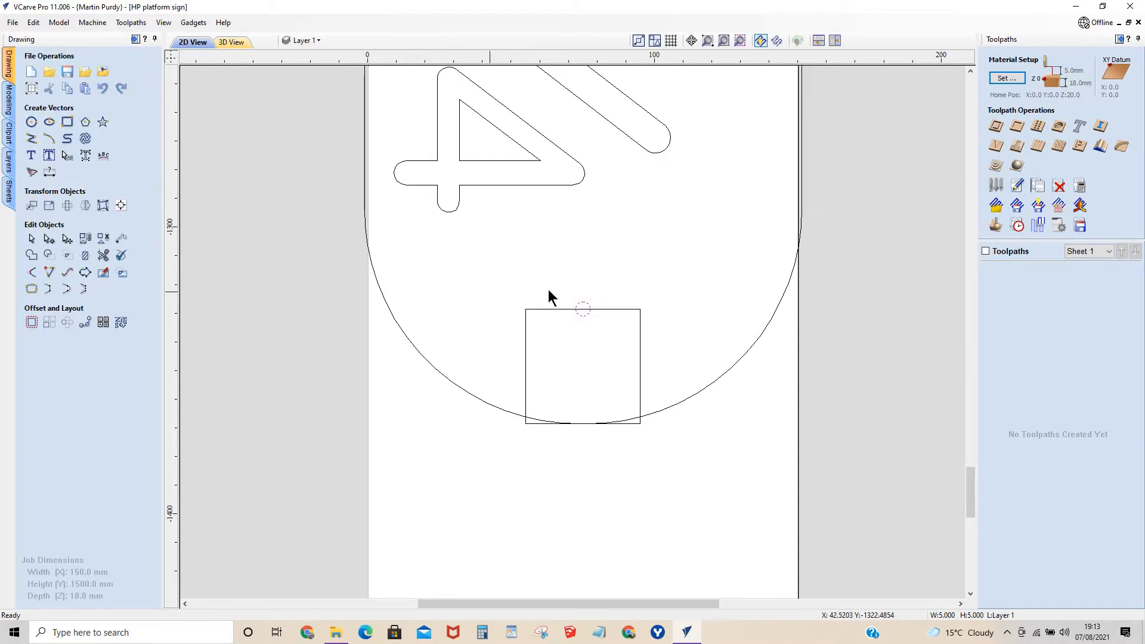
# Align the 40 mm square to the inside top edge of the rounded sign outline, above the P.
pyautogui.scroll(-8, 584, 319)
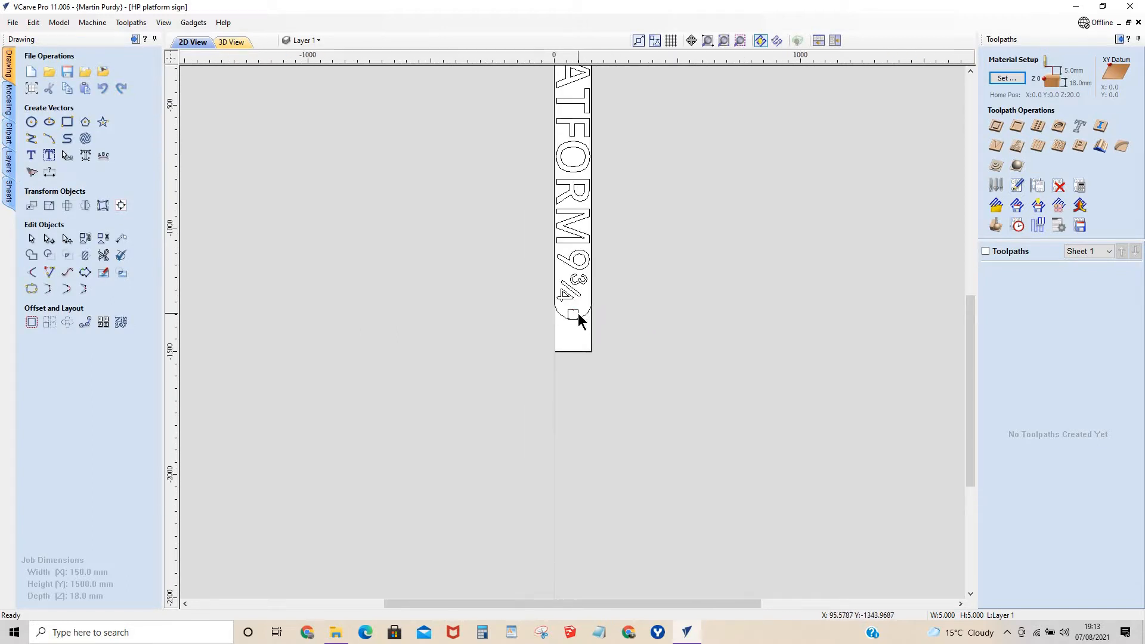
pyautogui.scroll(-4, 578, 313)
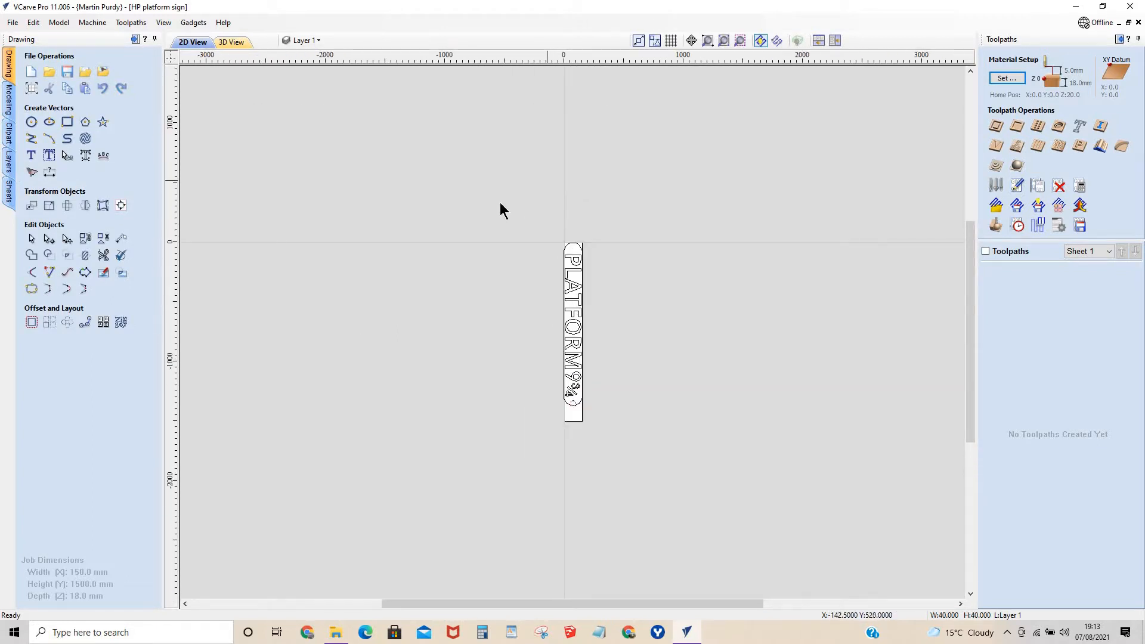
pyautogui.click(577, 245)
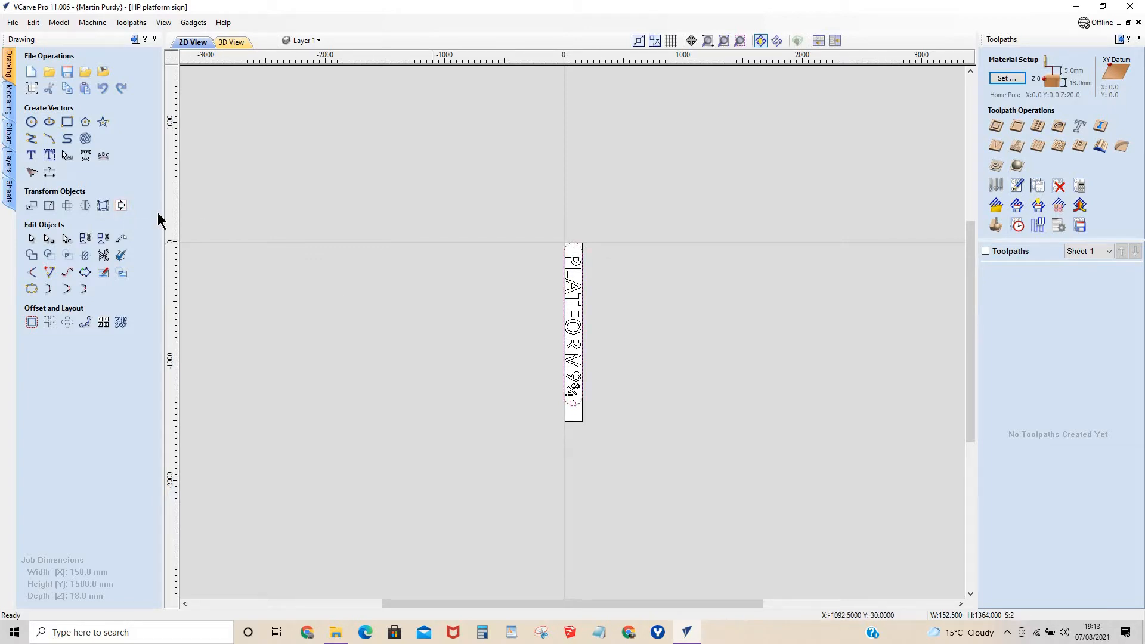
pyautogui.click(121, 205)
pyautogui.click(100, 209)
pyautogui.scroll(3, 564, 243)
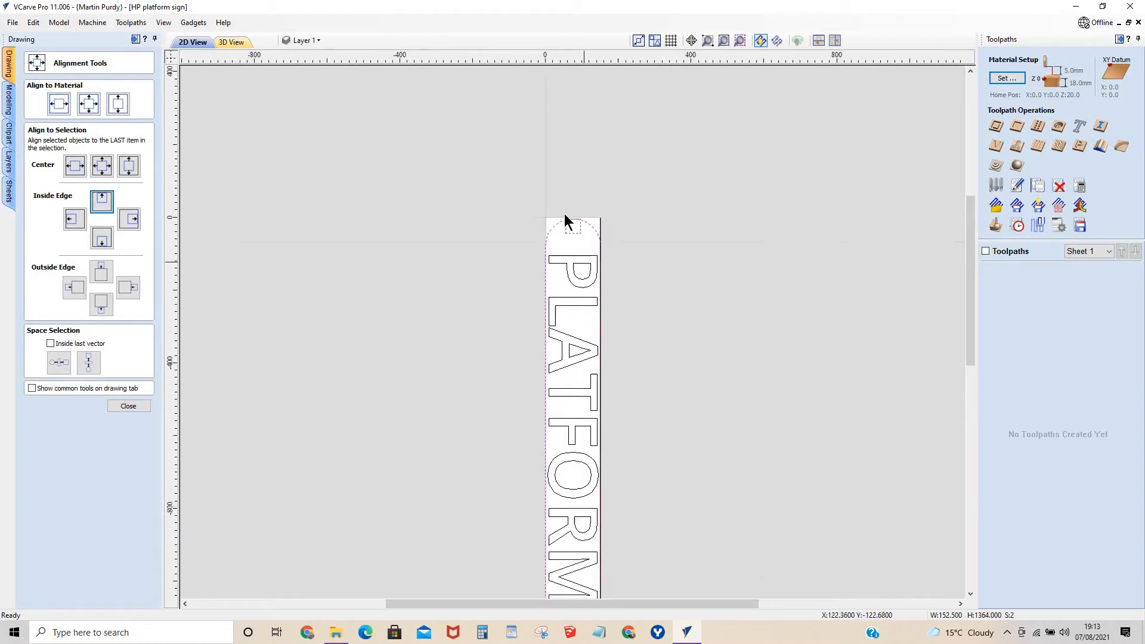
pyautogui.scroll(5, 565, 222)
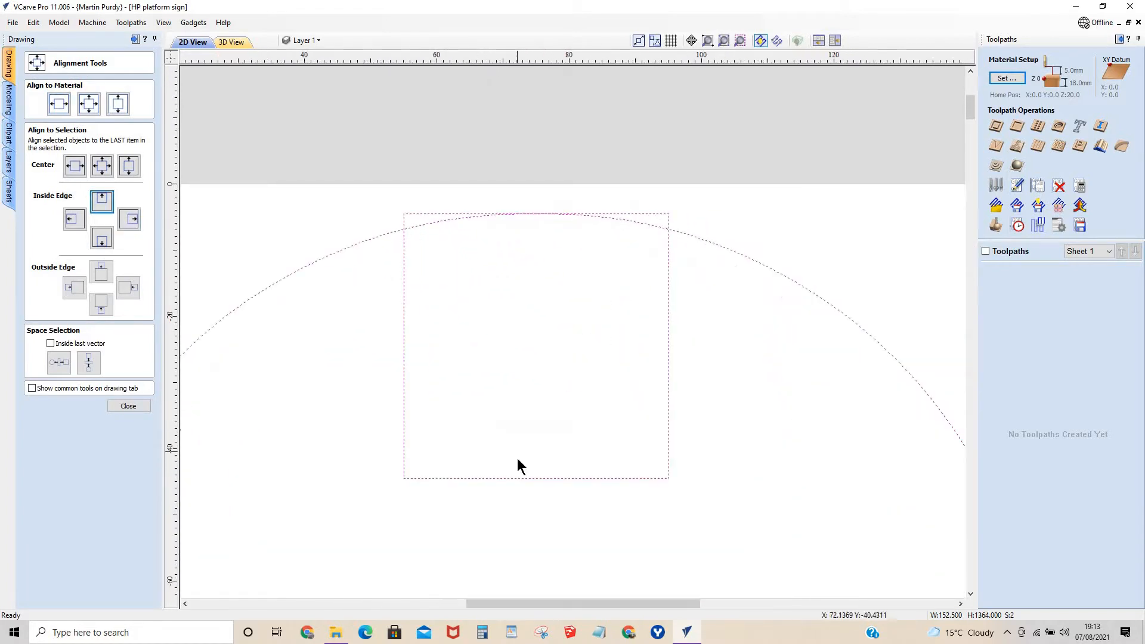
pyautogui.click(137, 407)
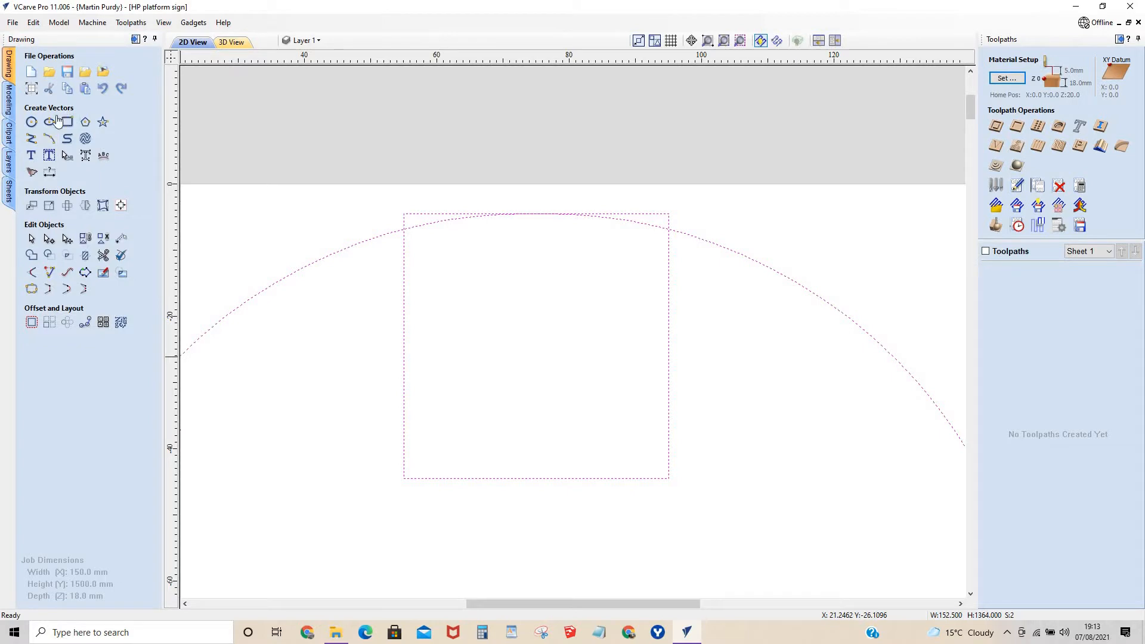
# Add a 5 mm diameter circle at X 75, Y -44.455 on the midpoint of the square's lower edge.
pyautogui.click(32, 121)
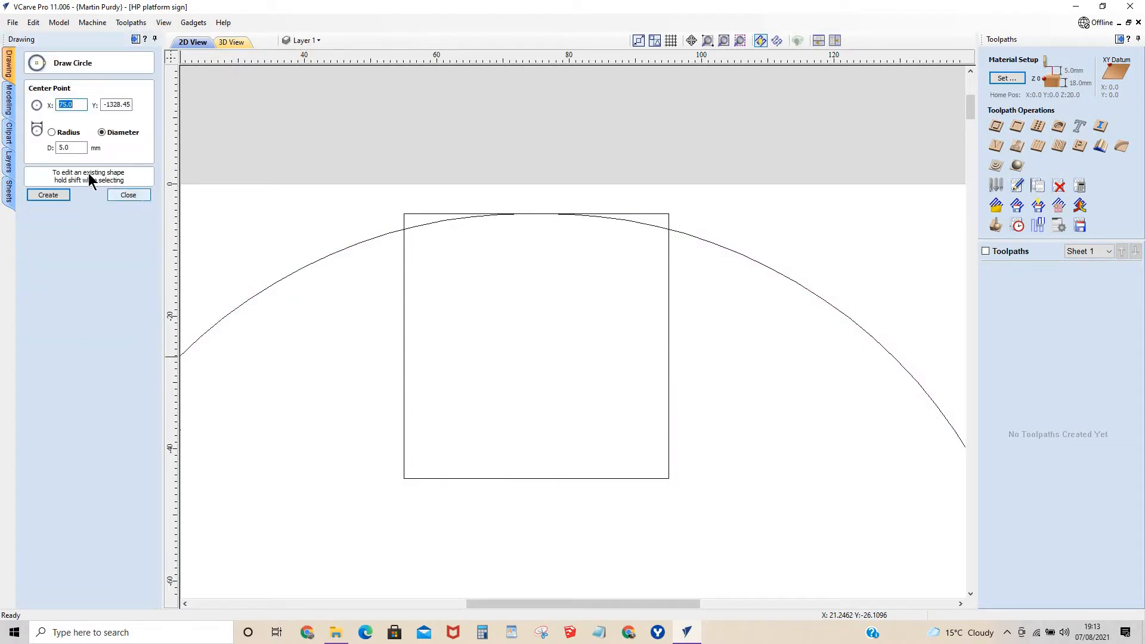
pyautogui.click(537, 478)
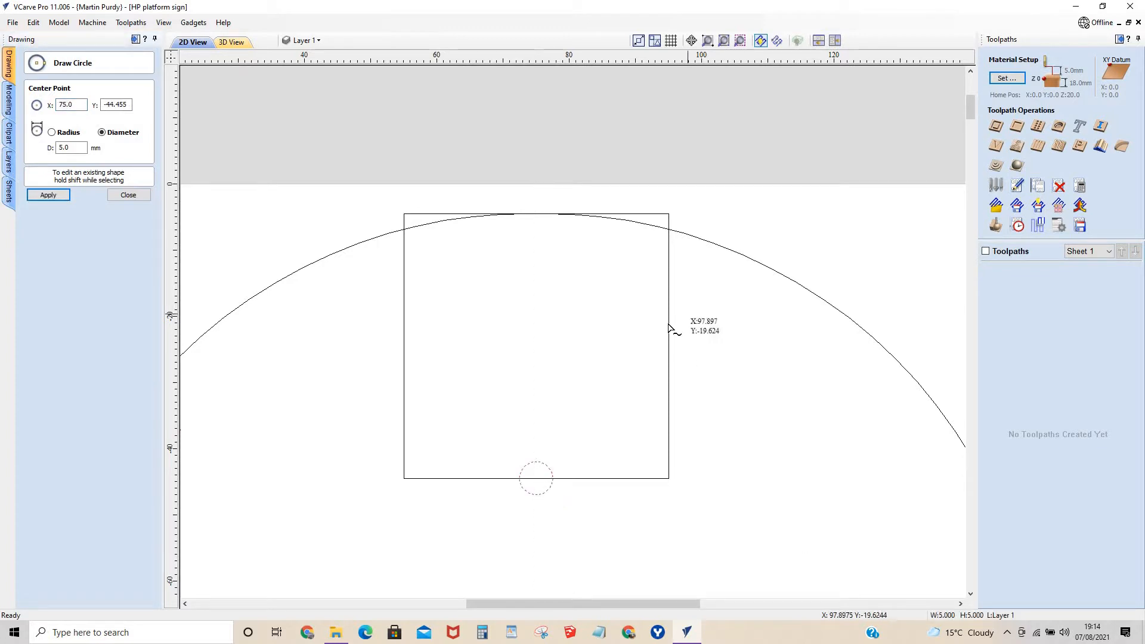
pyautogui.scroll(-8, 669, 340)
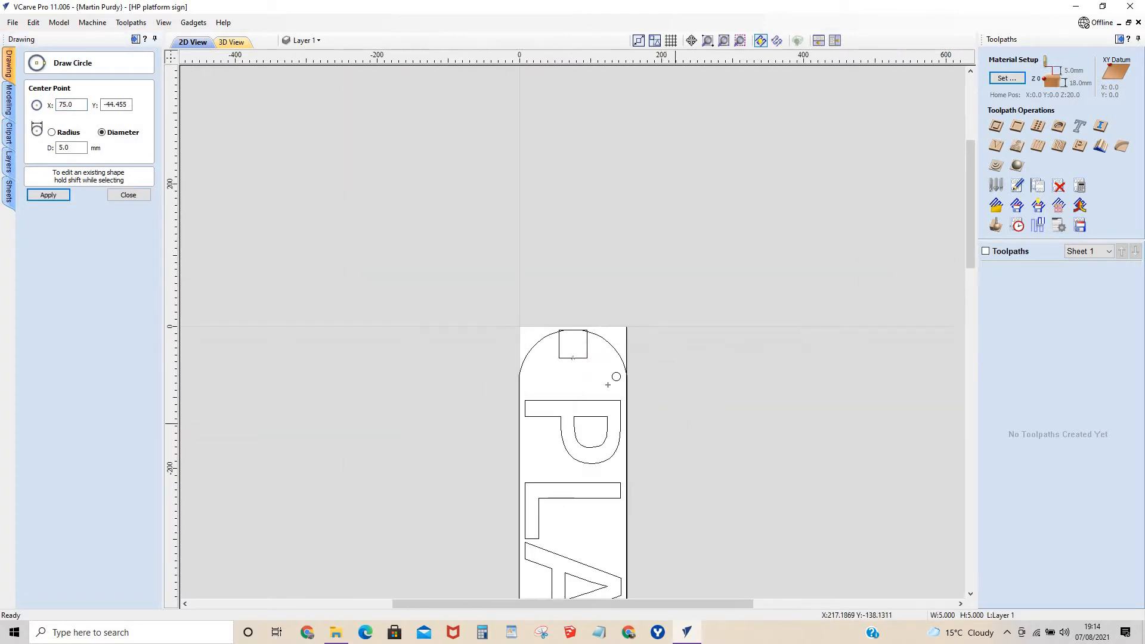
pyautogui.scroll(-5, 601, 342)
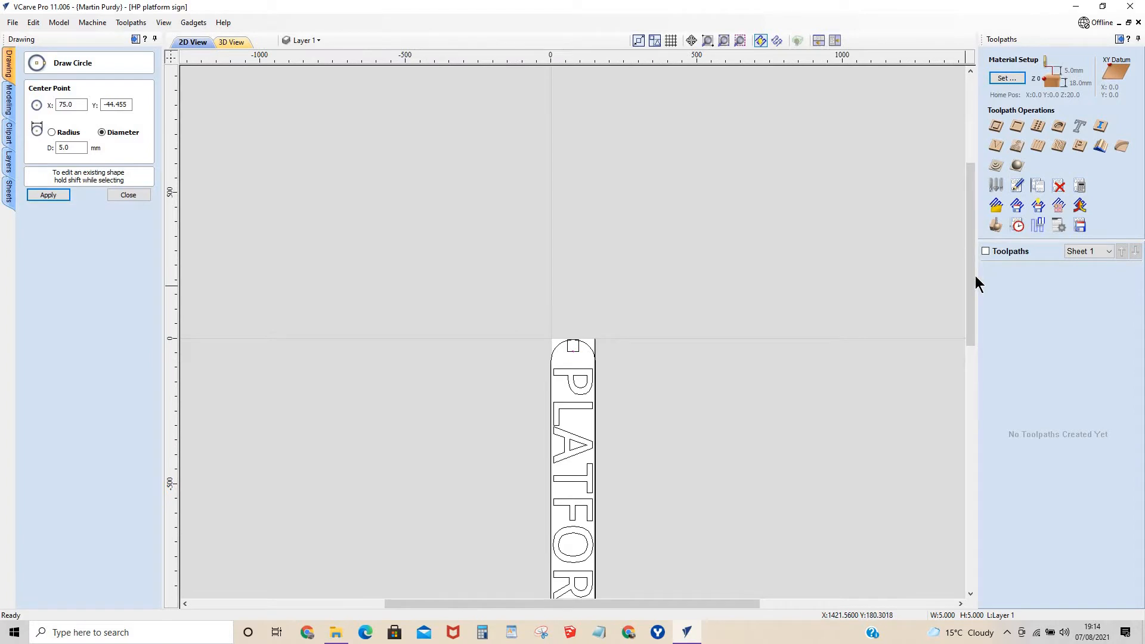
pyautogui.moveTo(970, 303); pyautogui.dragTo(978, 337)
pyautogui.click(126, 199)
# Delete the 40 mm square from the rounded end above the P, keeping the outline and hole.
pyautogui.click(589, 129)
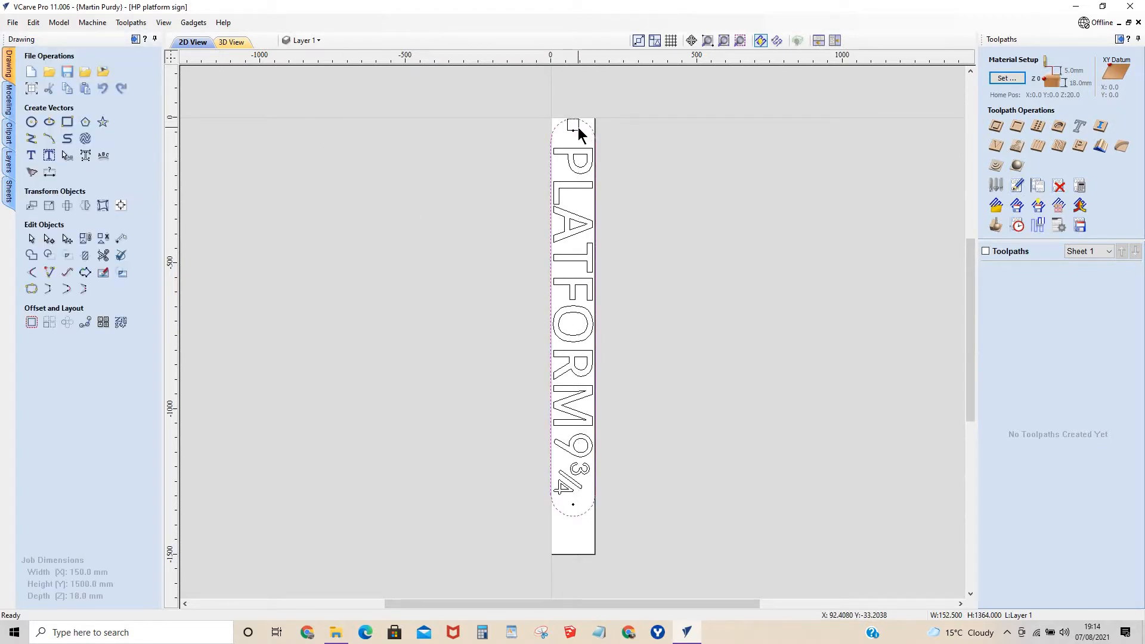
pyautogui.click(577, 128)
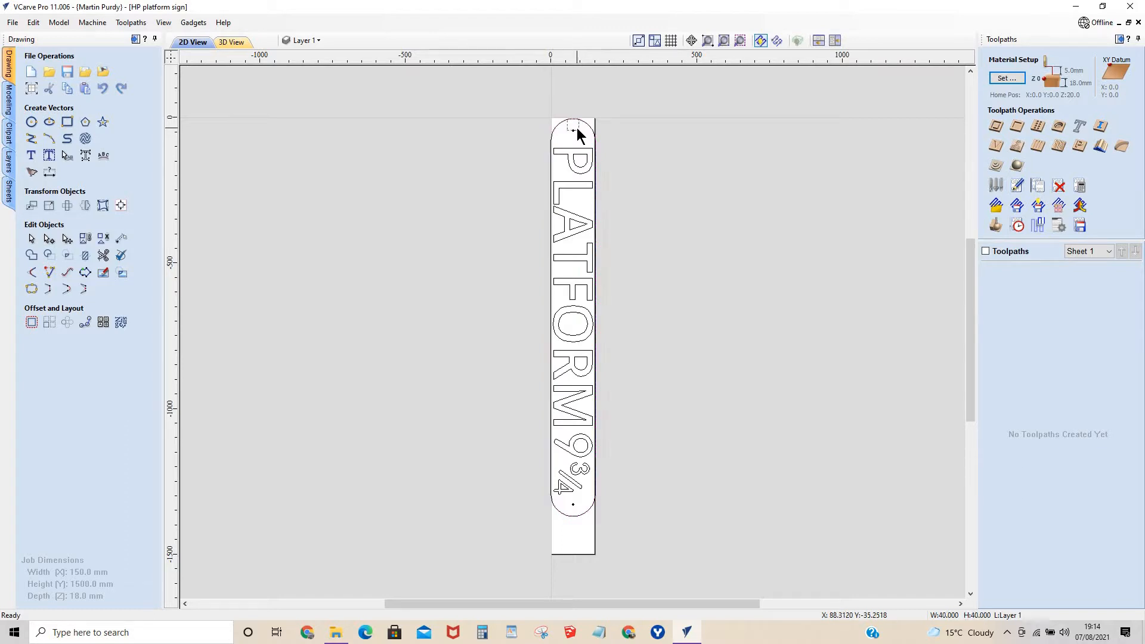
pyautogui.press('Delete')
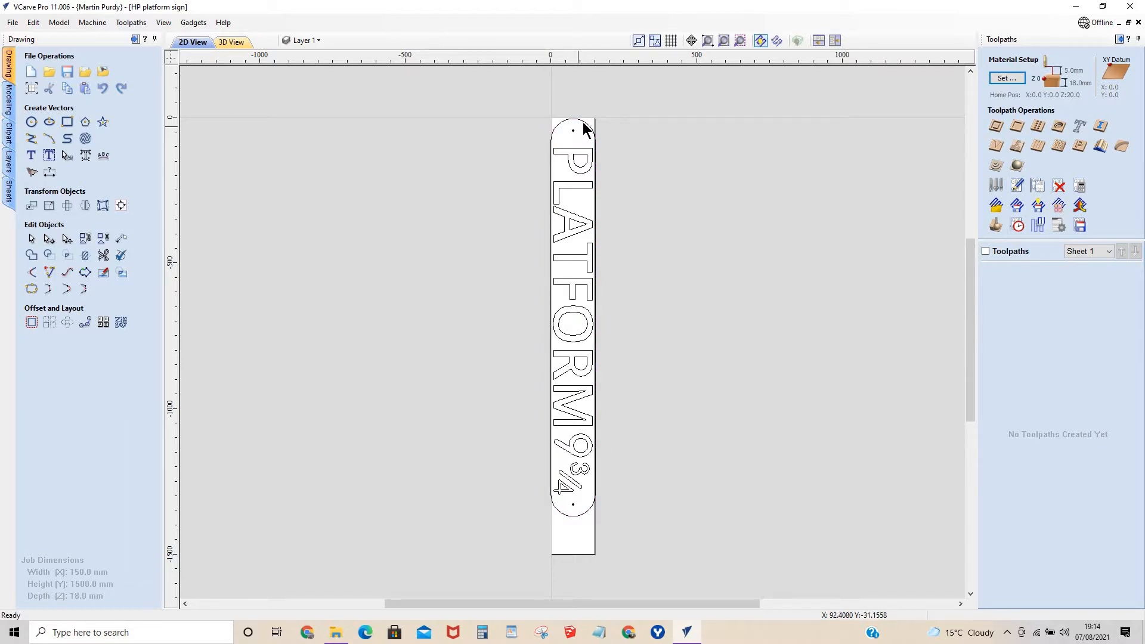
# Nudge the rounded outline and both 5 mm holes together slightly towards the blank end of the board, keeping the lettering in place.
pyautogui.click(584, 122)
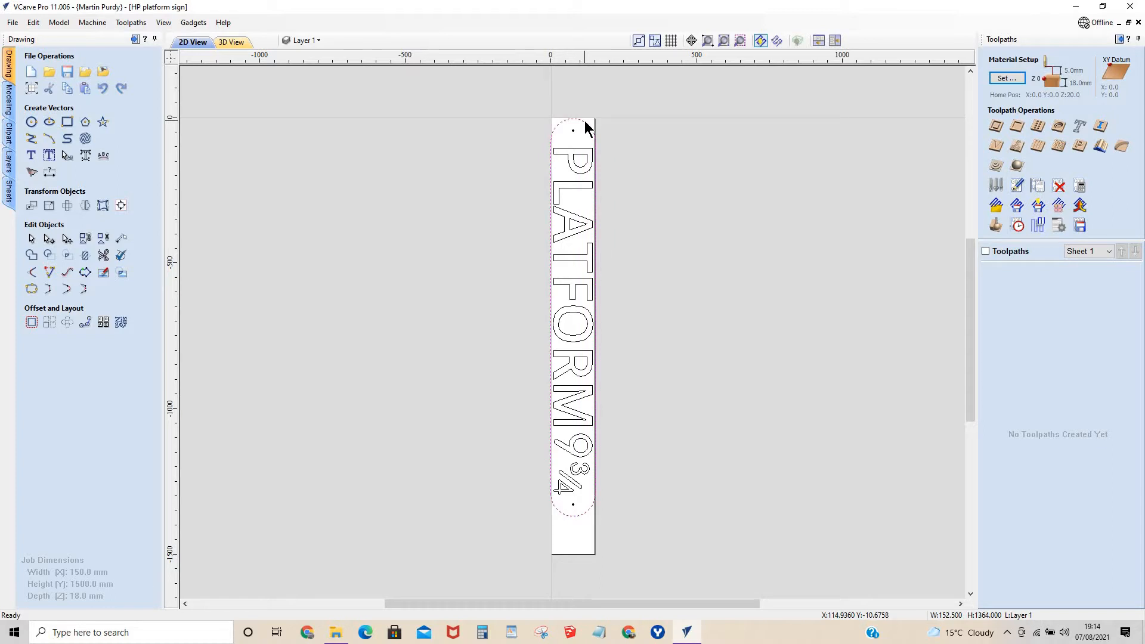
pyautogui.keyDown('shift'); pyautogui.click(574, 130); pyautogui.keyUp('shift')
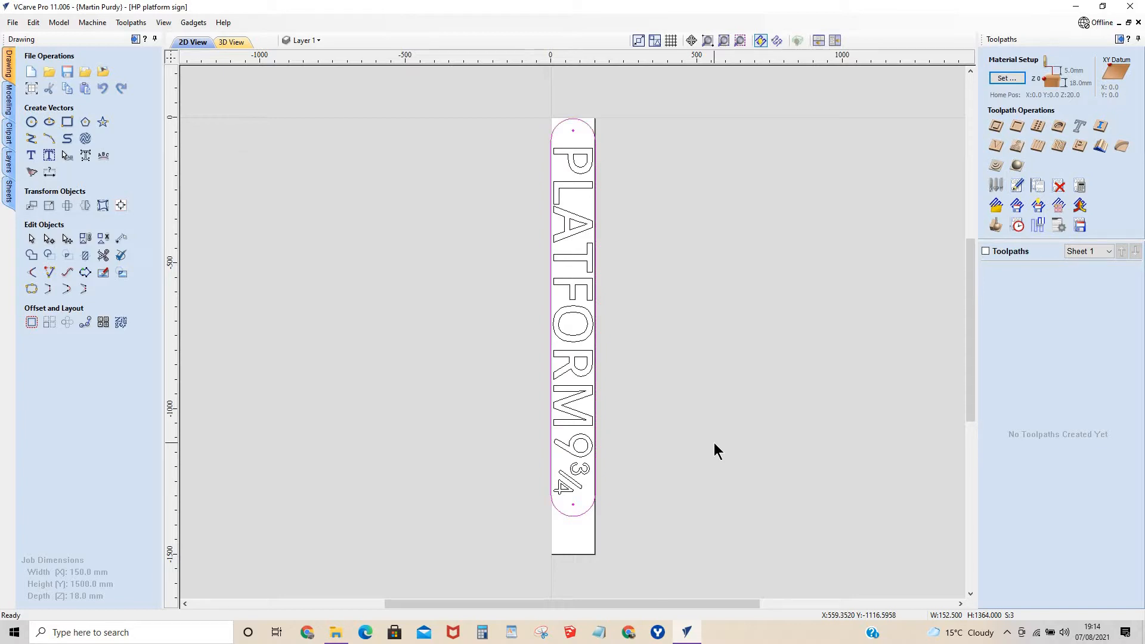
pyautogui.press('Down')
pyautogui.press('Down')
pyautogui.press('Up')
pyautogui.press('Down')
pyautogui.press('Down')
pyautogui.press('Down')
pyautogui.press('Up')
pyautogui.press('Up')
pyautogui.press('Down')
pyautogui.press('Down')
pyautogui.press('Down')
pyautogui.press('Down')
pyautogui.press('Down')
pyautogui.press('Down')
pyautogui.press('Down')
pyautogui.press('Down')
pyautogui.press('Down')
pyautogui.press('Down')
pyautogui.press('Down')
pyautogui.press('Down')
pyautogui.press('Down')
pyautogui.press('Up')
pyautogui.press('Up')
pyautogui.press('Up')
pyautogui.press('Up')
pyautogui.press('Up')
pyautogui.press('Up')
pyautogui.press('Up')
pyautogui.press('Up')
pyautogui.press('Up')
pyautogui.press('Up')
pyautogui.press('Up')
pyautogui.press('Up')
pyautogui.press('Up')
pyautogui.press('Up')
pyautogui.press('Up')
pyautogui.press('Up')
pyautogui.press('Up')
pyautogui.press('Up')
pyautogui.press('Up')
pyautogui.press('Up')
pyautogui.press('Down')
pyautogui.press('Down')
pyautogui.press('Down')
pyautogui.press('Down')
pyautogui.press('Down')
pyautogui.press('Down')
pyautogui.press('Down')
pyautogui.press('Down')
pyautogui.press('Down')
pyautogui.press('Up')
pyautogui.press('Up')
pyautogui.press('Up')
pyautogui.press('Down')
pyautogui.press('Up')
pyautogui.click(684, 215)
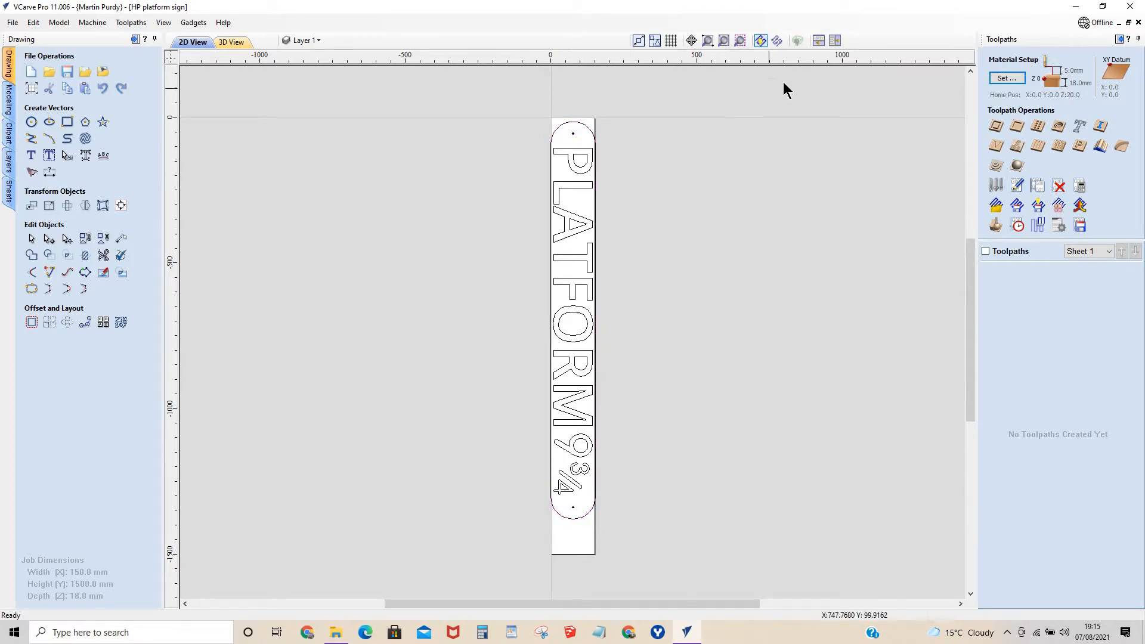
# Measure the stroke width of the 3 in the ¾ between its outer and inner curves.
pyautogui.click(580, 186)
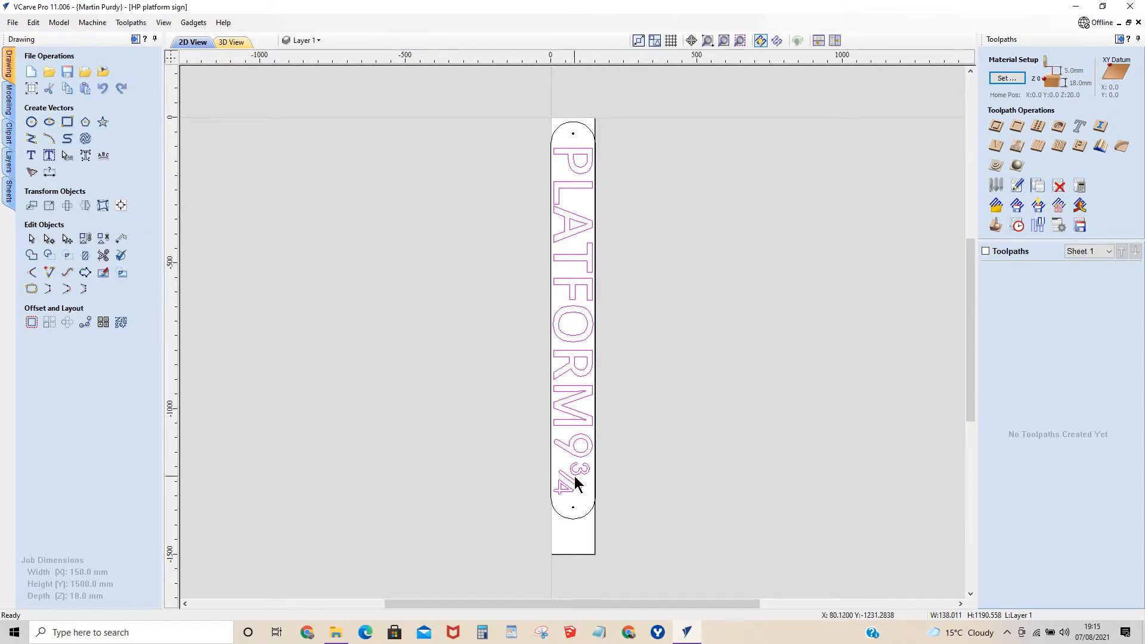
pyautogui.scroll(10, 575, 476)
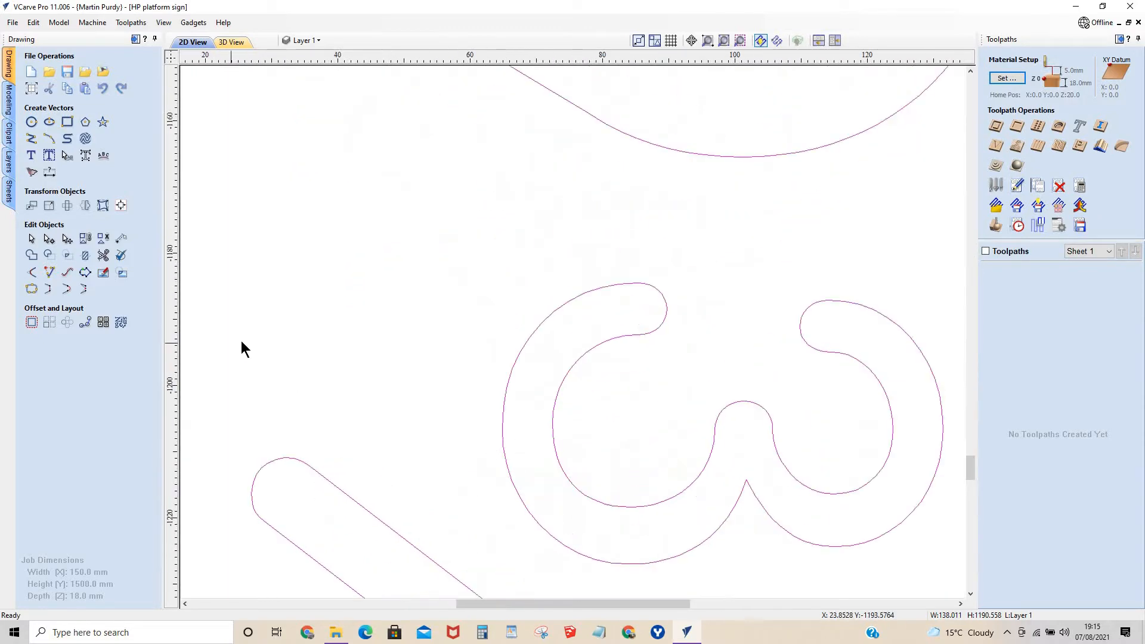
pyautogui.click(121, 238)
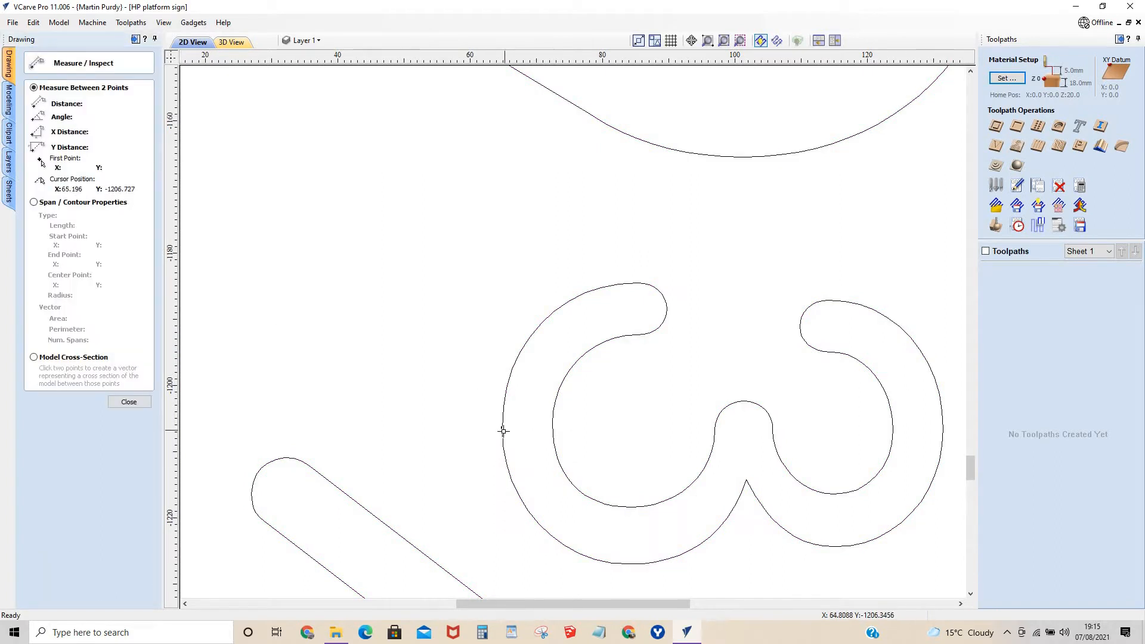
pyautogui.click(503, 427)
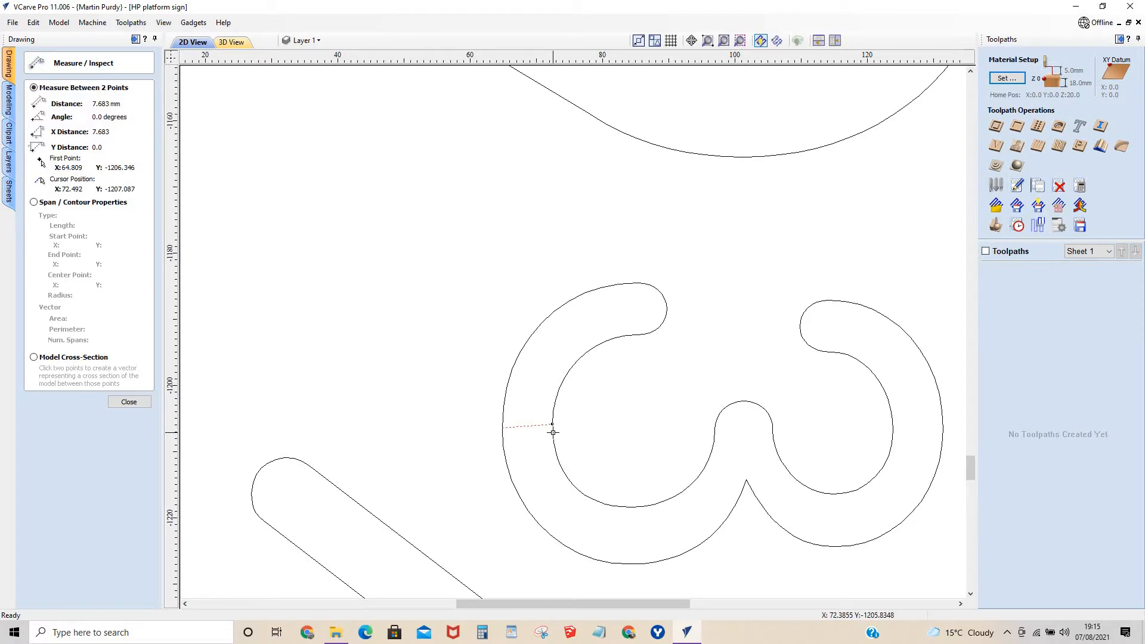
pyautogui.scroll(-8, 549, 431)
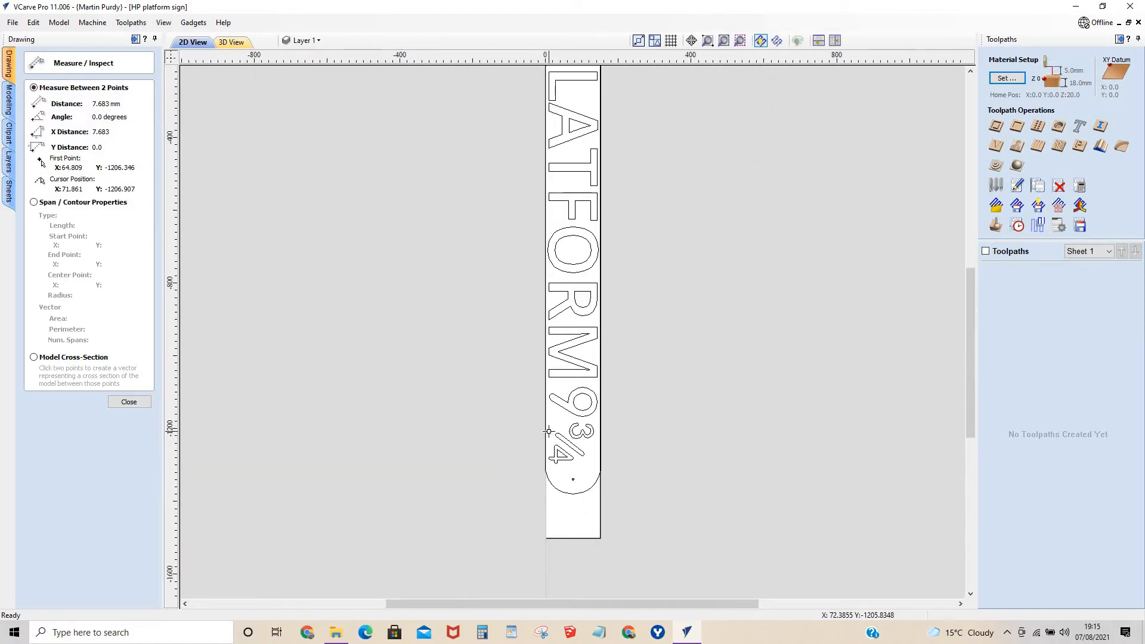
pyautogui.scroll(-2, 582, 446)
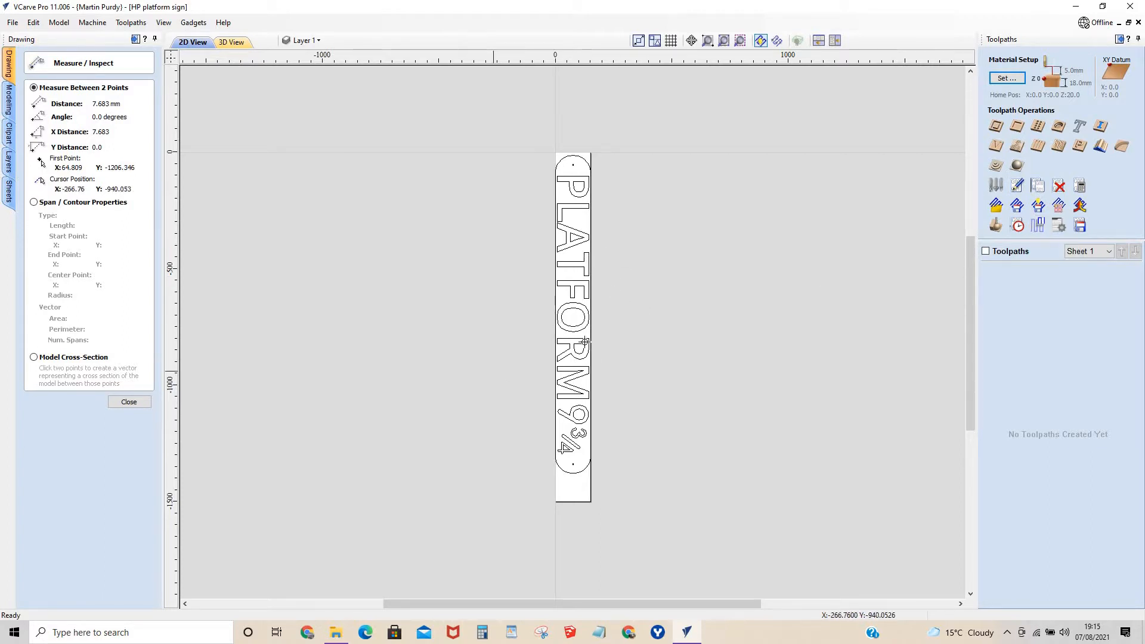
pyautogui.click(128, 403)
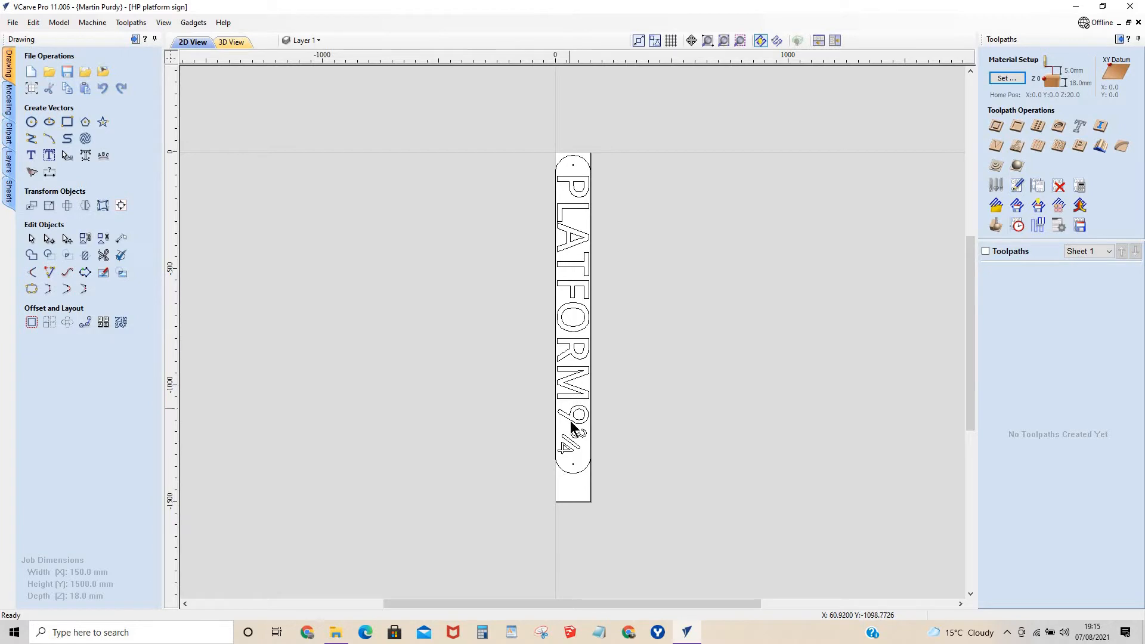
# Recheck the width of the 3's stroke with a second two-point measurement across the same curve.
pyautogui.scroll(5, 573, 453)
pyautogui.scroll(3, 571, 395)
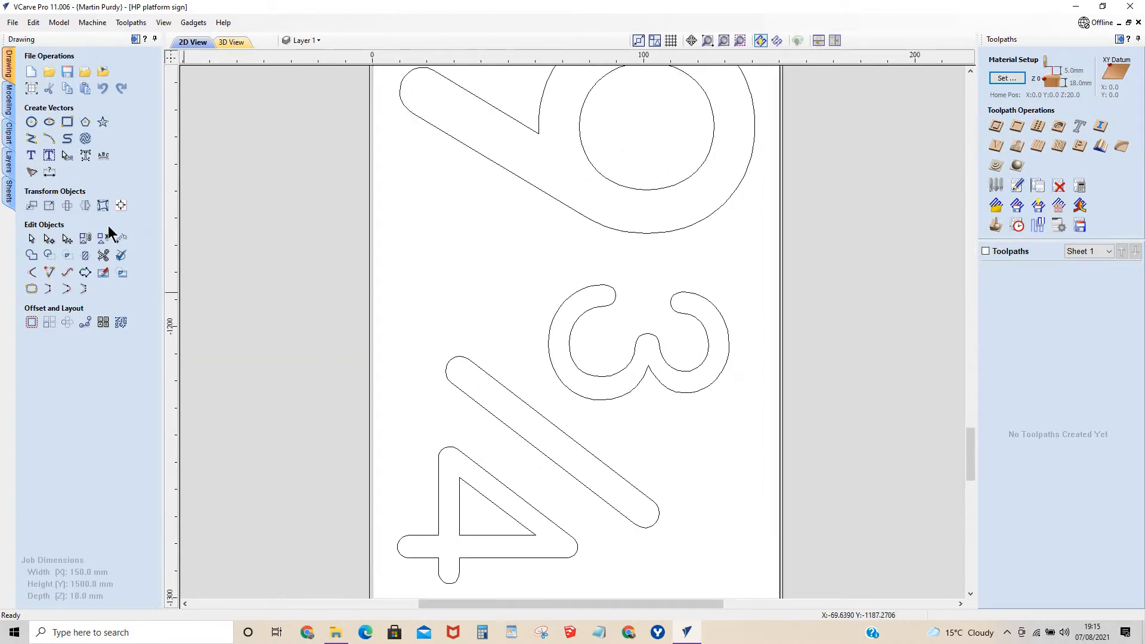
pyautogui.click(121, 242)
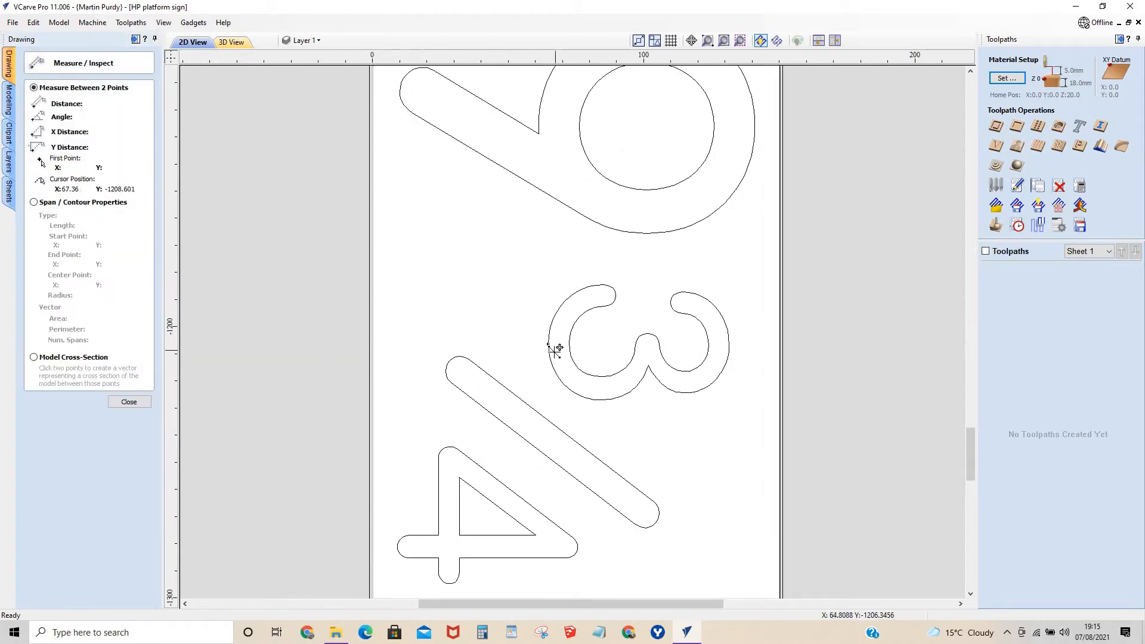
pyautogui.click(548, 343)
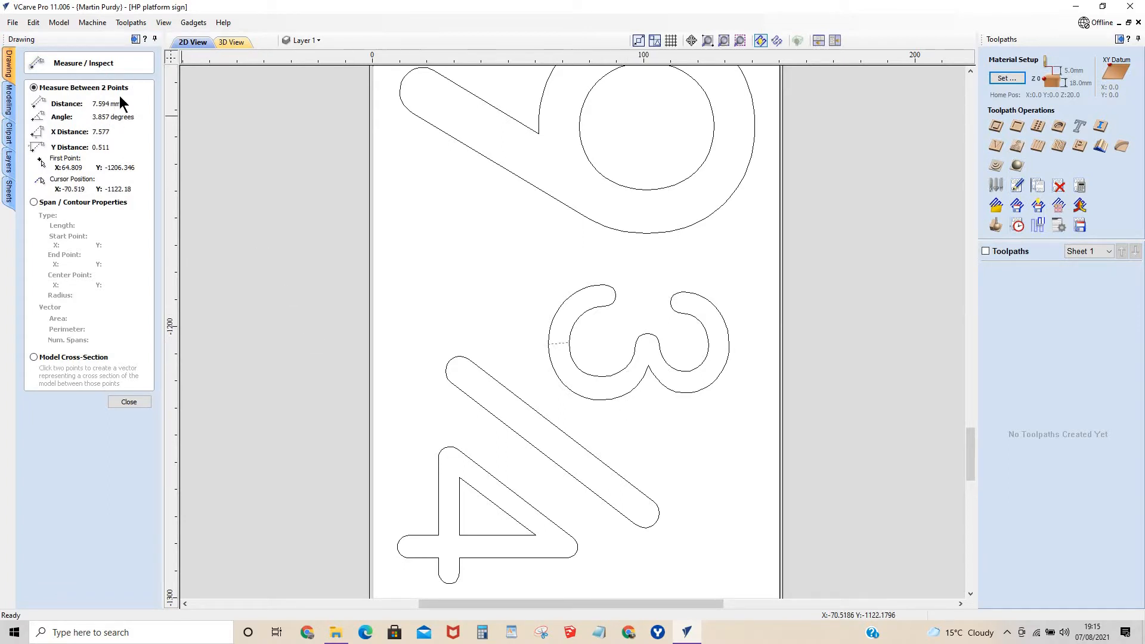
pyautogui.press('ctrl')
pyautogui.press('ctrl')
pyautogui.press('ctrl')
pyautogui.press('ctrl')
pyautogui.click(137, 402)
pyautogui.scroll(-5, 709, 307)
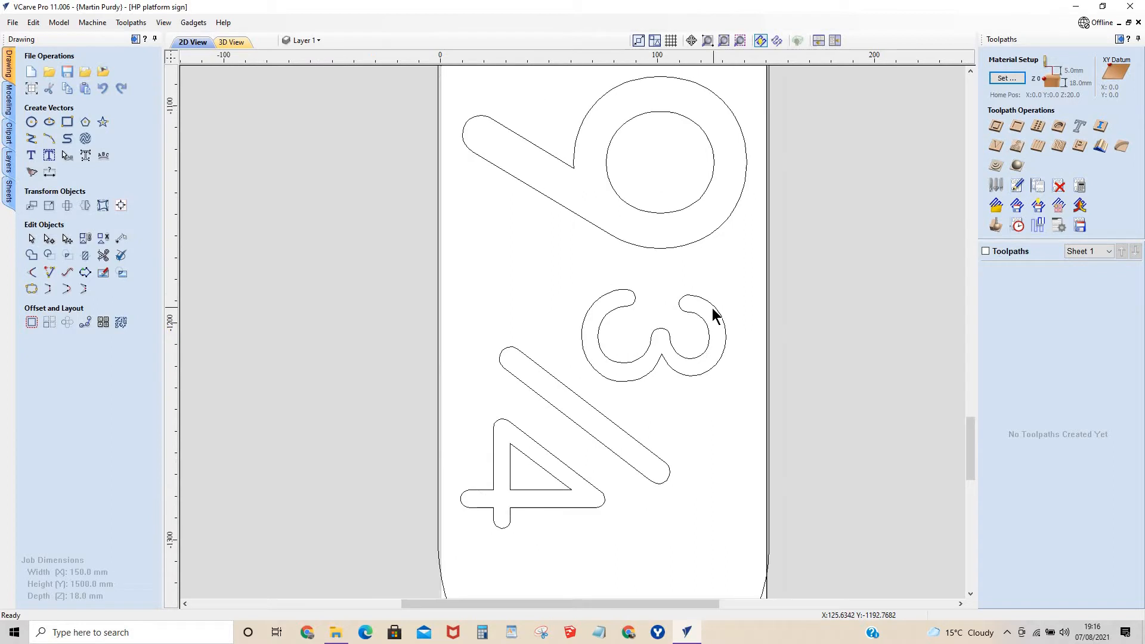
# Start a V-Carve / Engraving toolpath for the PLATFORM 9¾ lettering, leaving out the rounded outline and end holes.
pyautogui.scroll(-5, 704, 296)
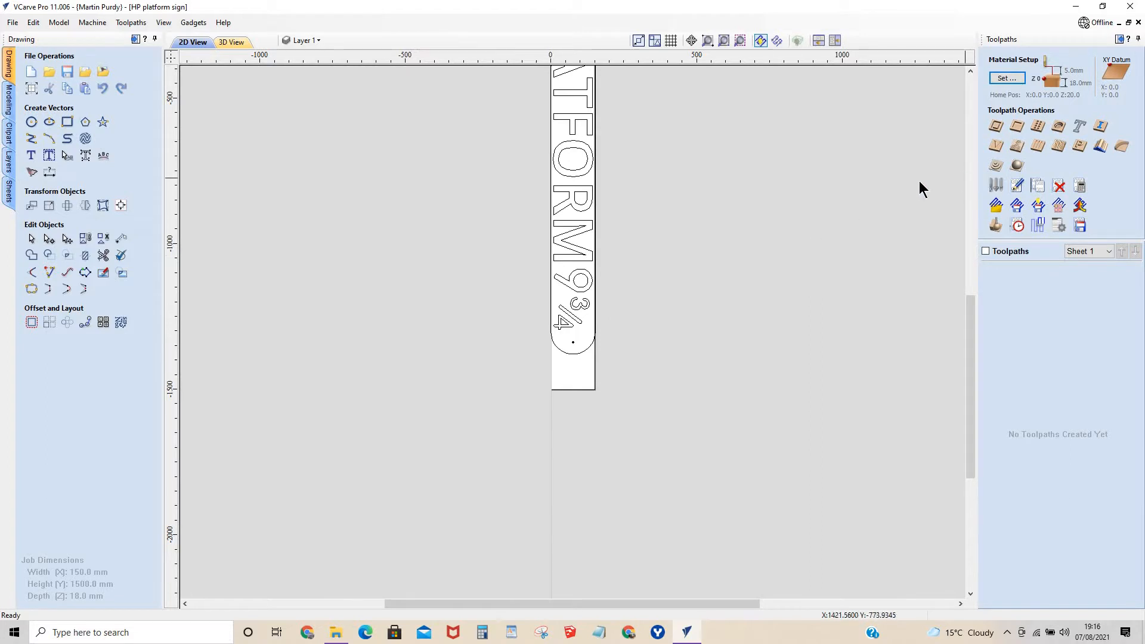
pyautogui.scroll(-3, 577, 289)
pyautogui.click(570, 271)
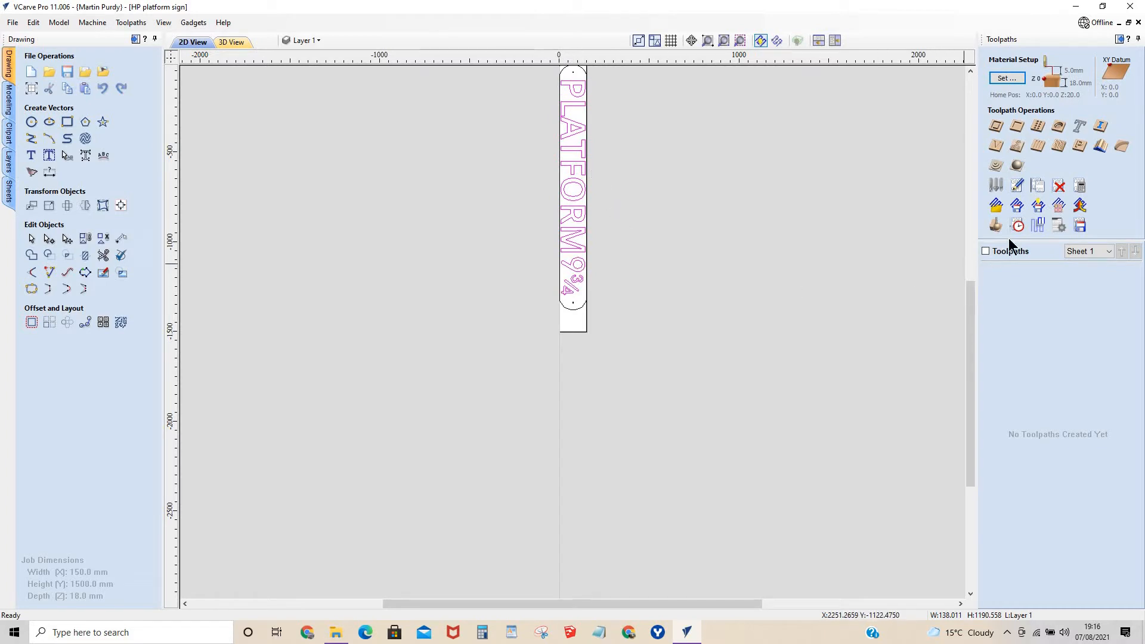
pyautogui.click(997, 147)
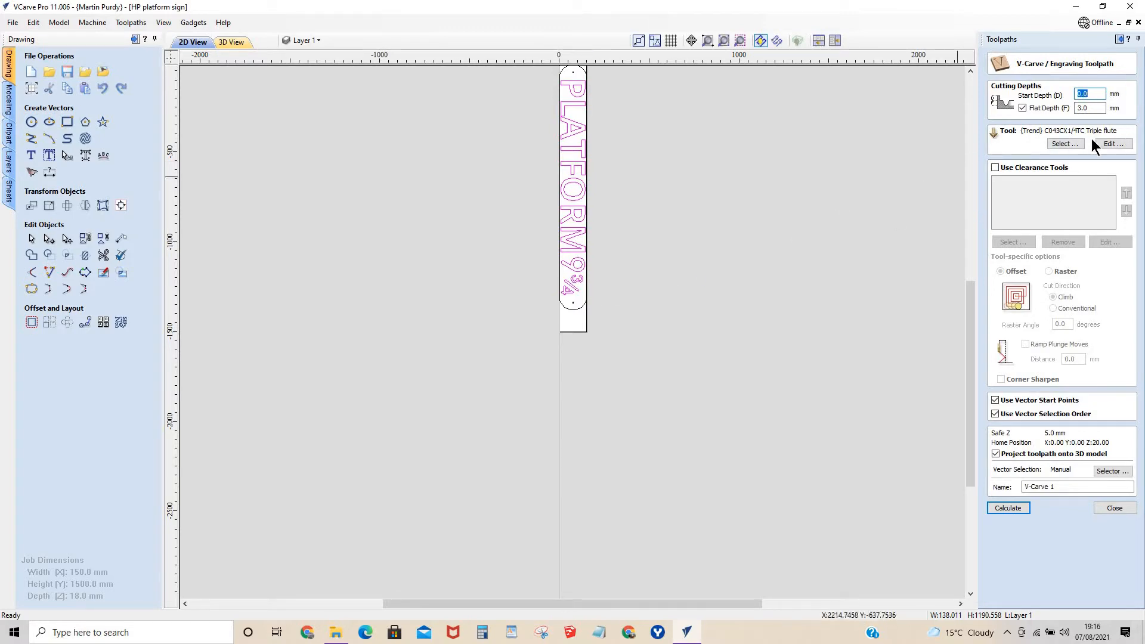
# Assign the Trend 90° RT/81X1/4TC Rota-Tip V-bit to the toolpath, with a 1200 m/min feed rate and 5 mm pass depth.
pyautogui.click(1065, 146)
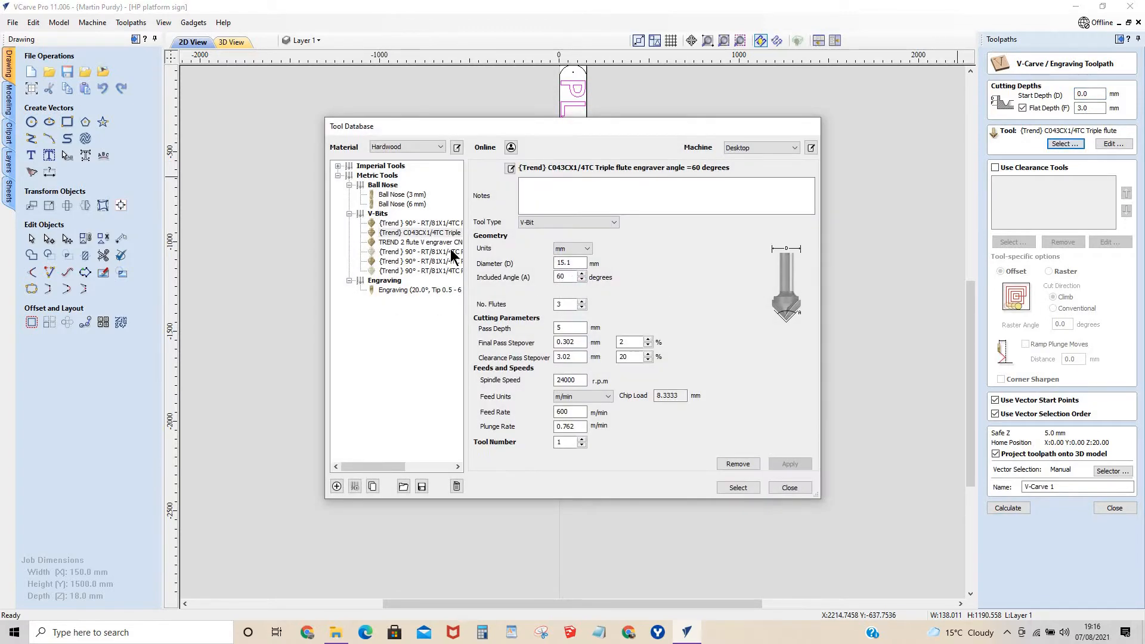
pyautogui.click(441, 224)
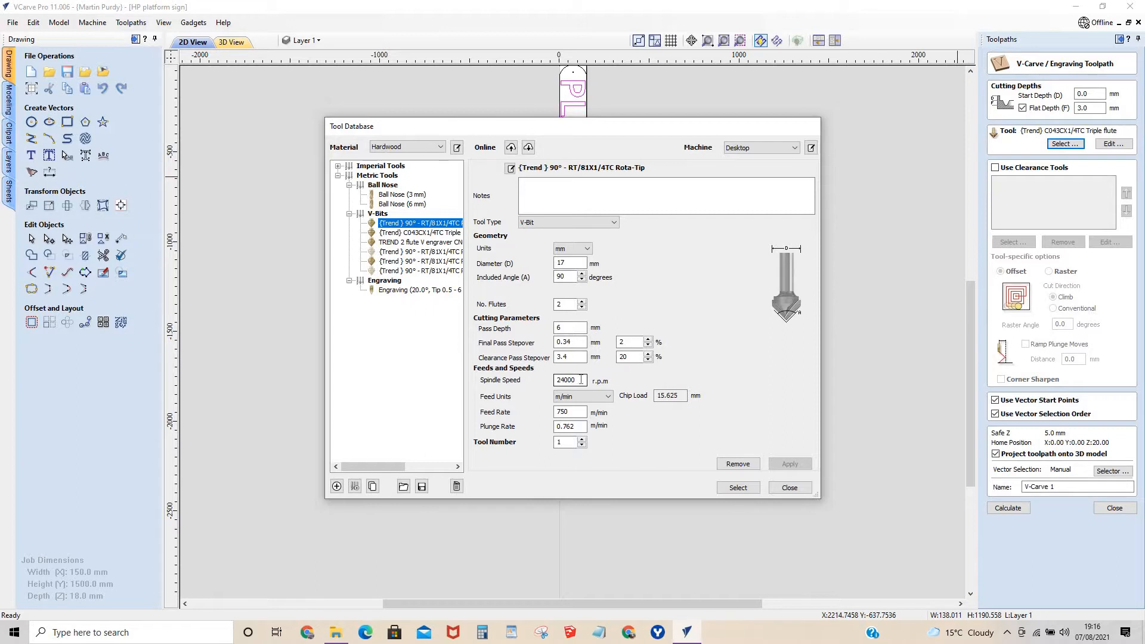
pyautogui.moveTo(573, 412); pyautogui.dragTo(514, 410)
pyautogui.write('1200')
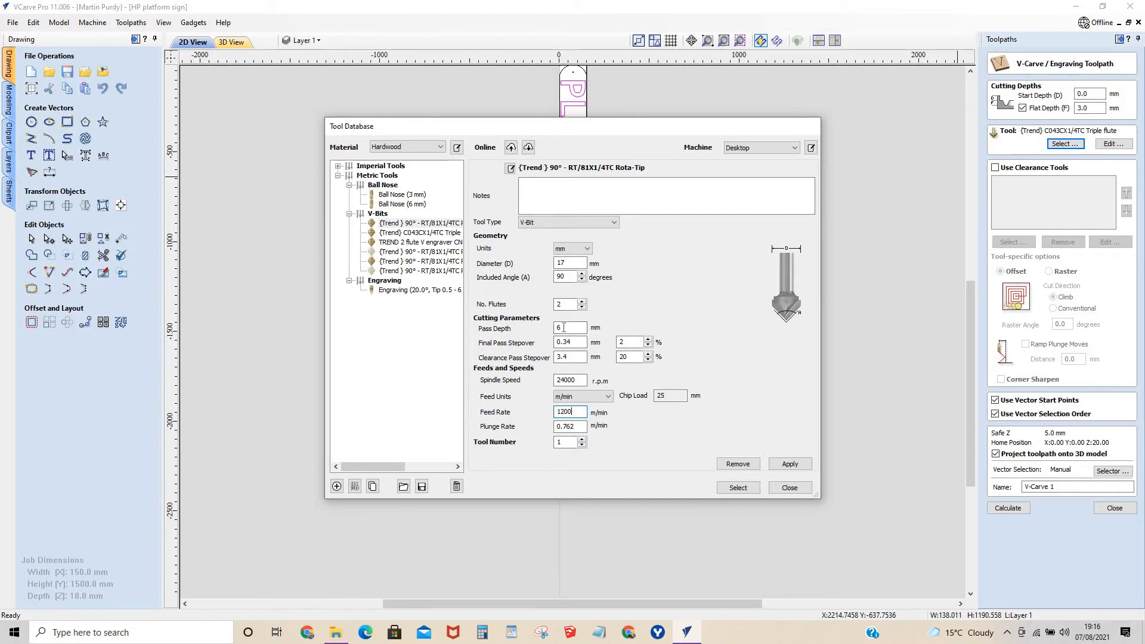
pyautogui.write('5')
pyautogui.click(779, 464)
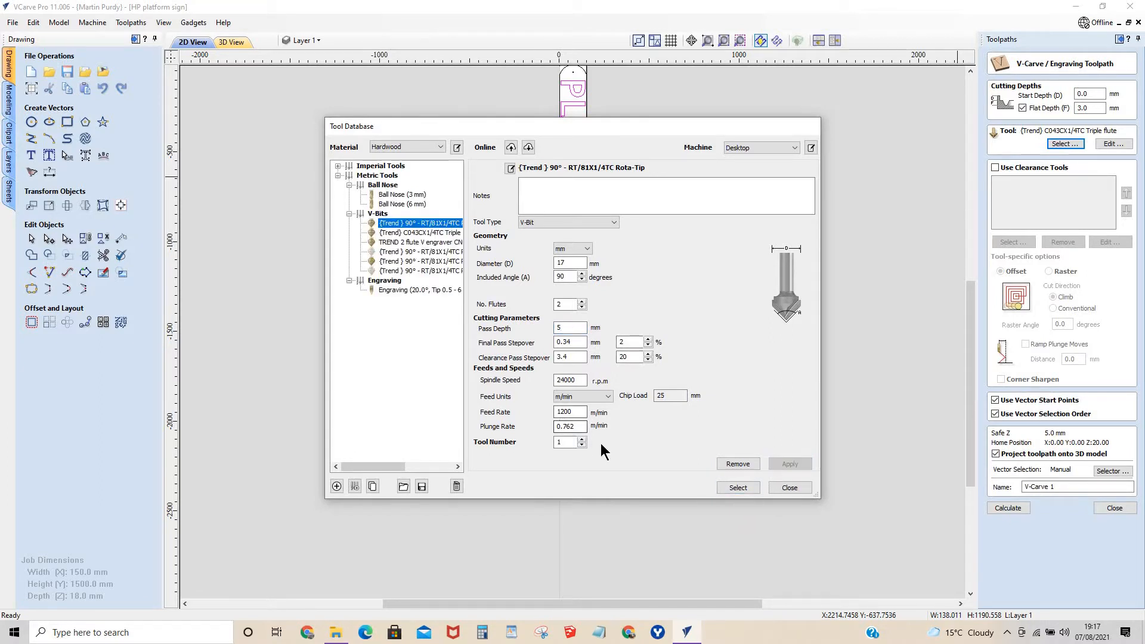
pyautogui.click(742, 487)
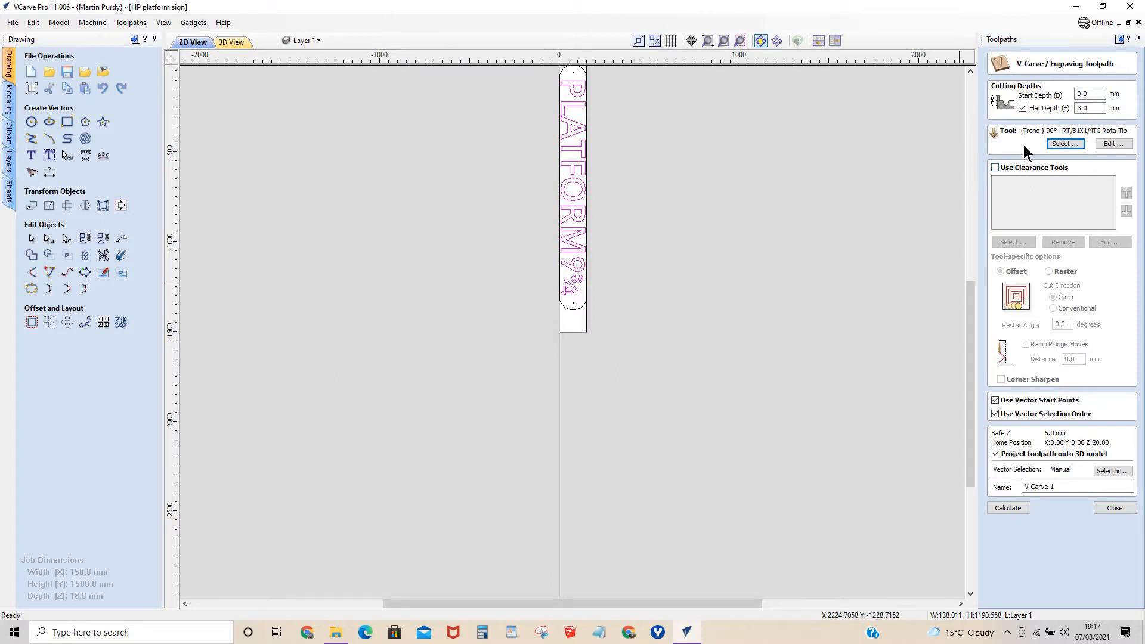
# Add the straight 6x20mm toolstation cheap cutter as a clearance tool, with a 60% (3.6 mm) stepover and 1000 mm/min feed rate.
pyautogui.click(994, 167)
pyautogui.click(1013, 242)
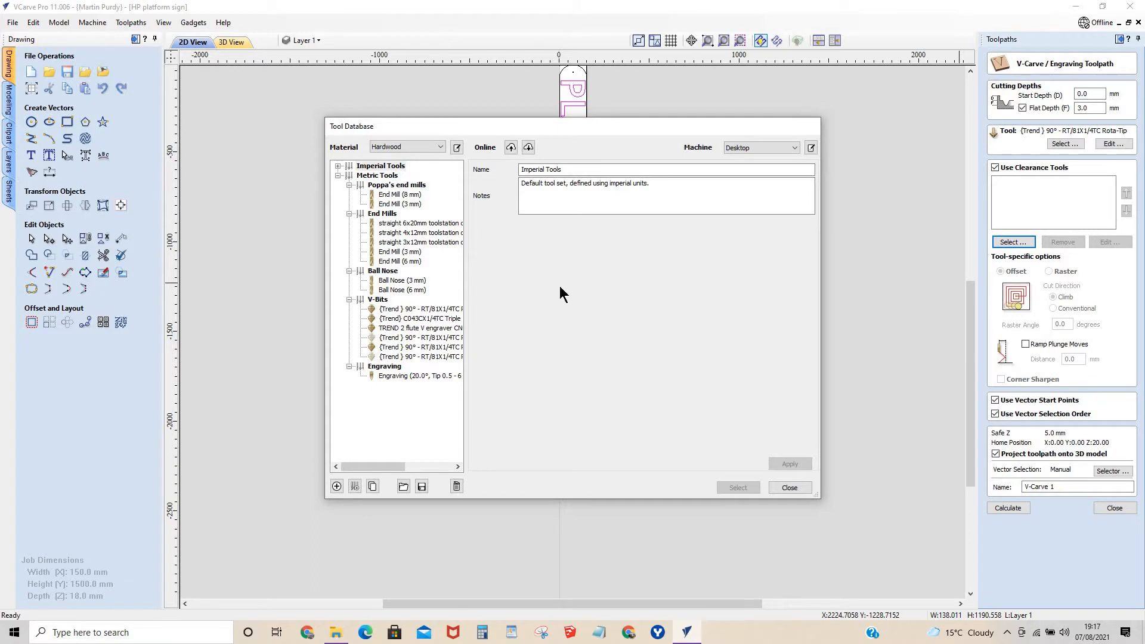
pyautogui.click(389, 222)
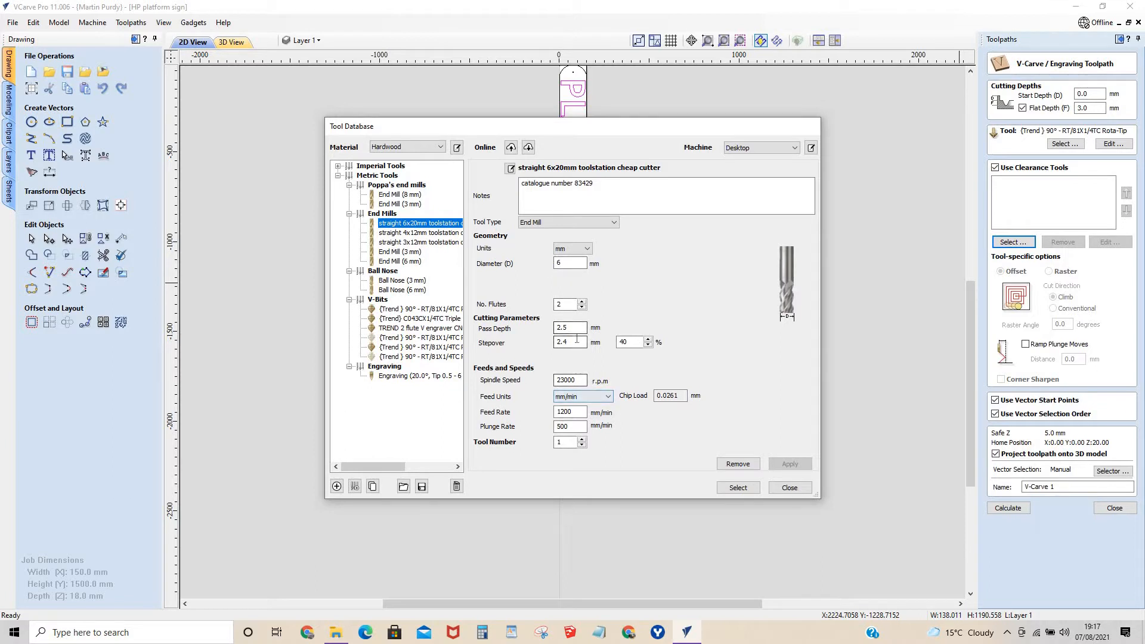
pyautogui.doubleClick(555, 327)
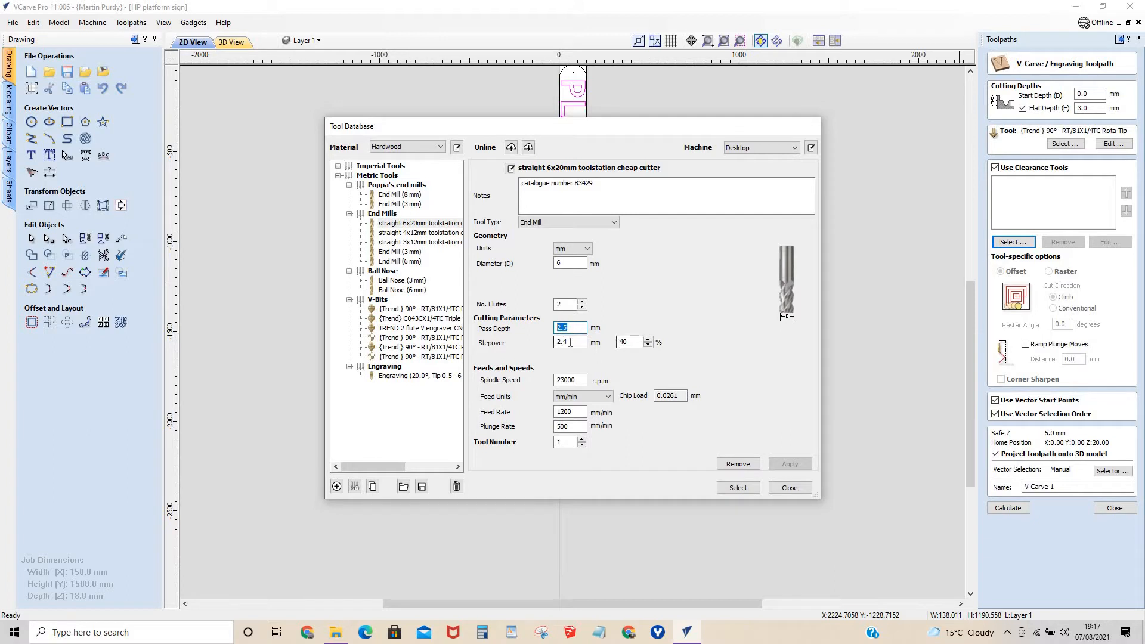
pyautogui.doubleClick(648, 338)
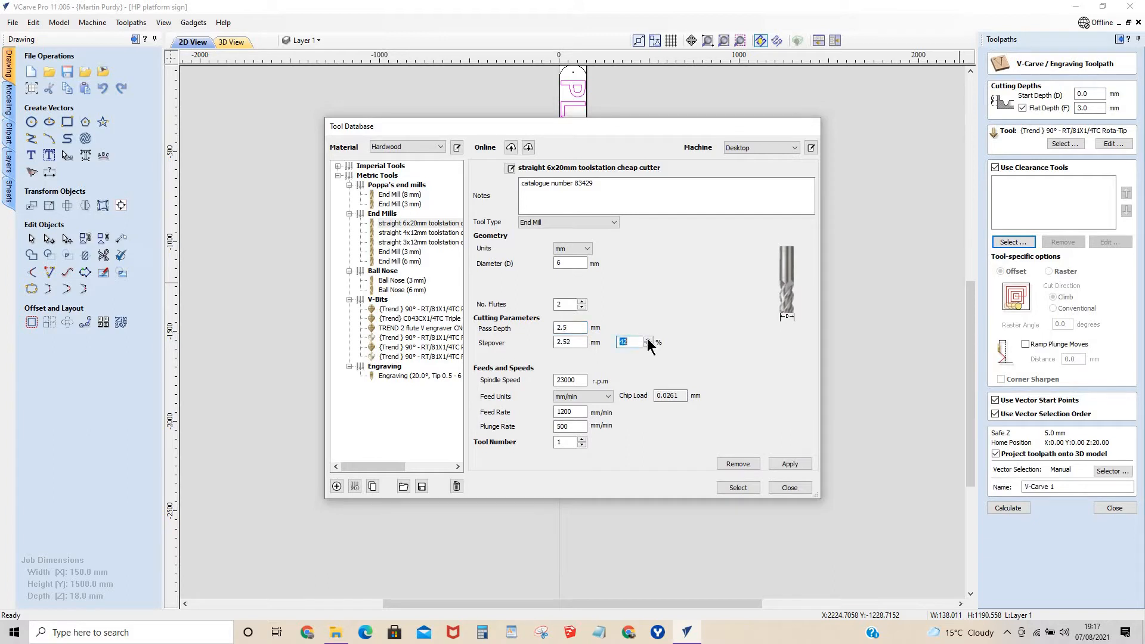
pyautogui.click(647, 339)
pyautogui.click(648, 339)
pyautogui.click(648, 339)
pyautogui.doubleClick(566, 341)
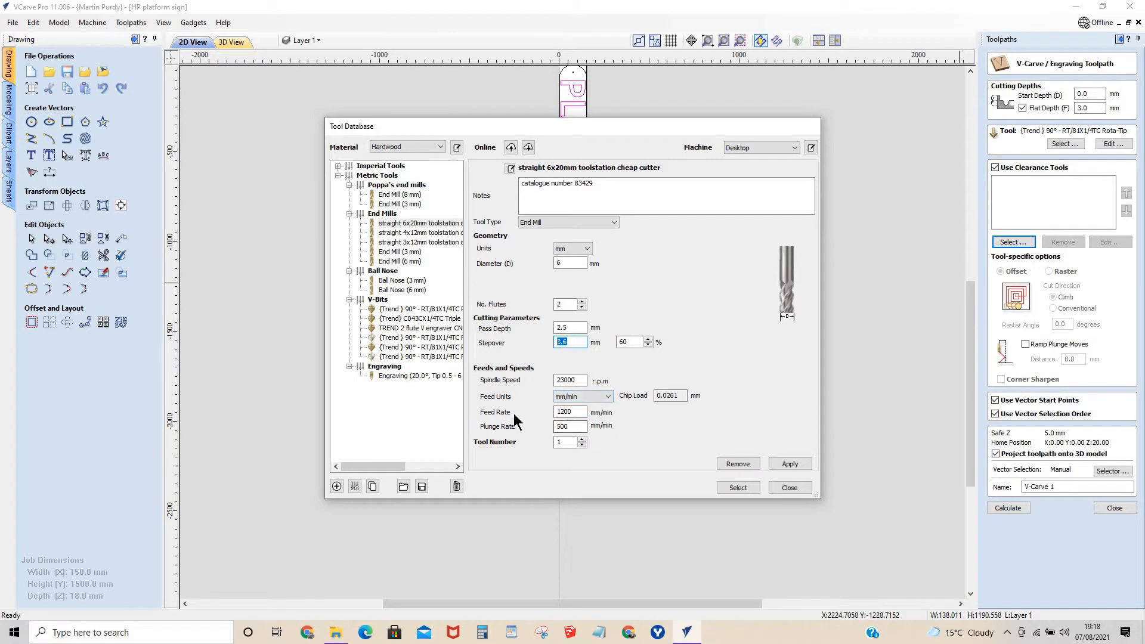
pyautogui.click(571, 412)
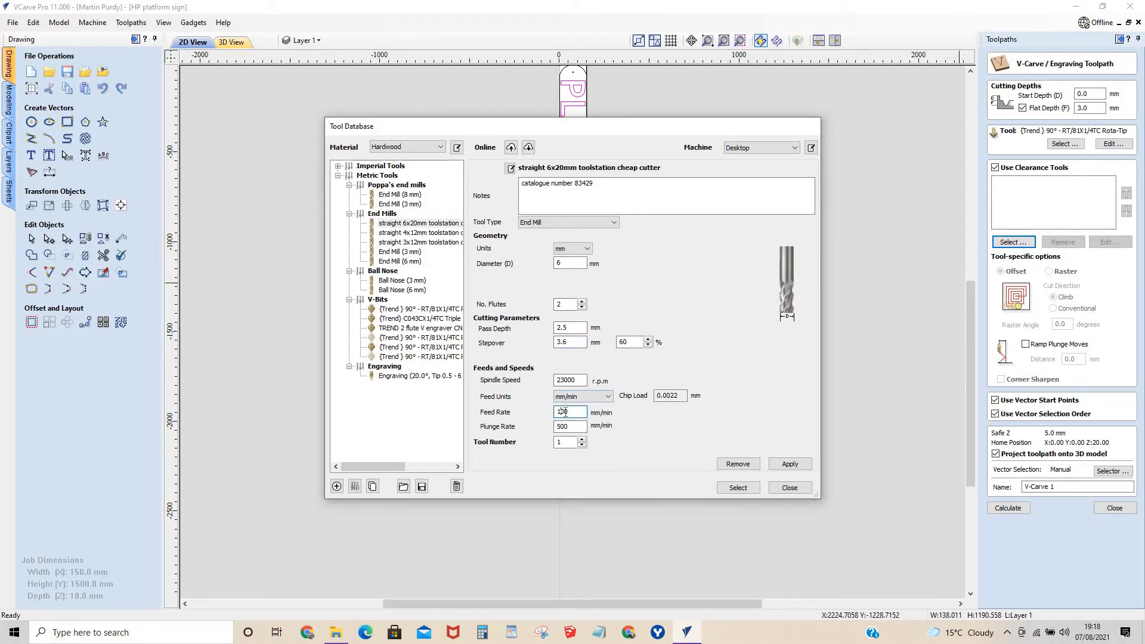
pyautogui.click(790, 465)
pyautogui.click(738, 488)
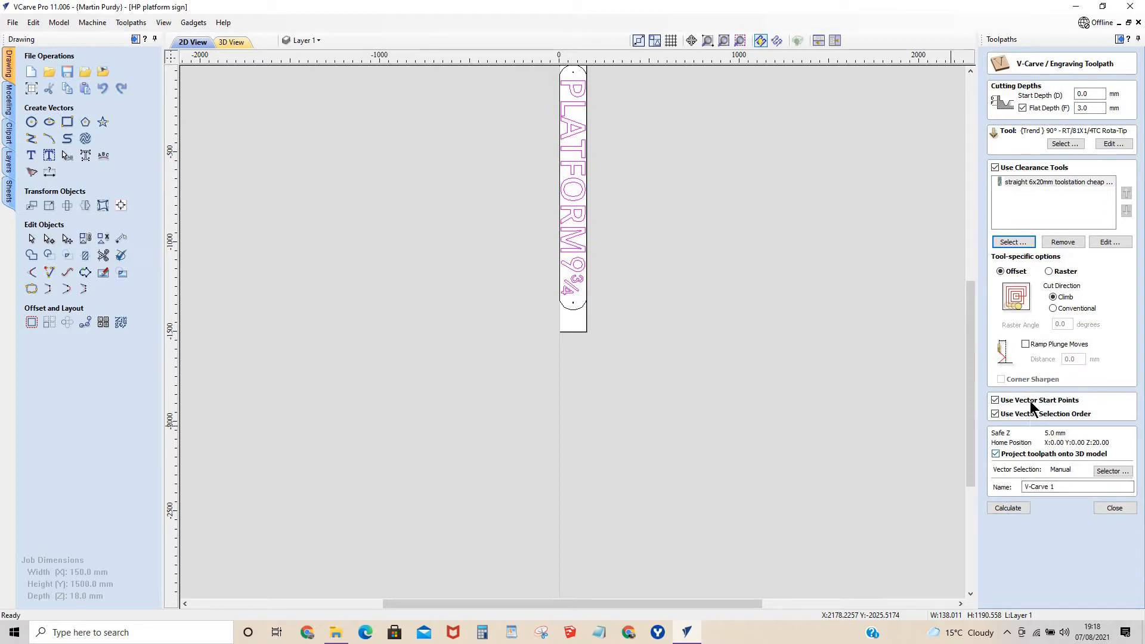
# Enable ramp plunge moves over 10 mm and calculate the toolpath under the name "font v carve".
pyautogui.click(1025, 344)
pyautogui.press('Tab')
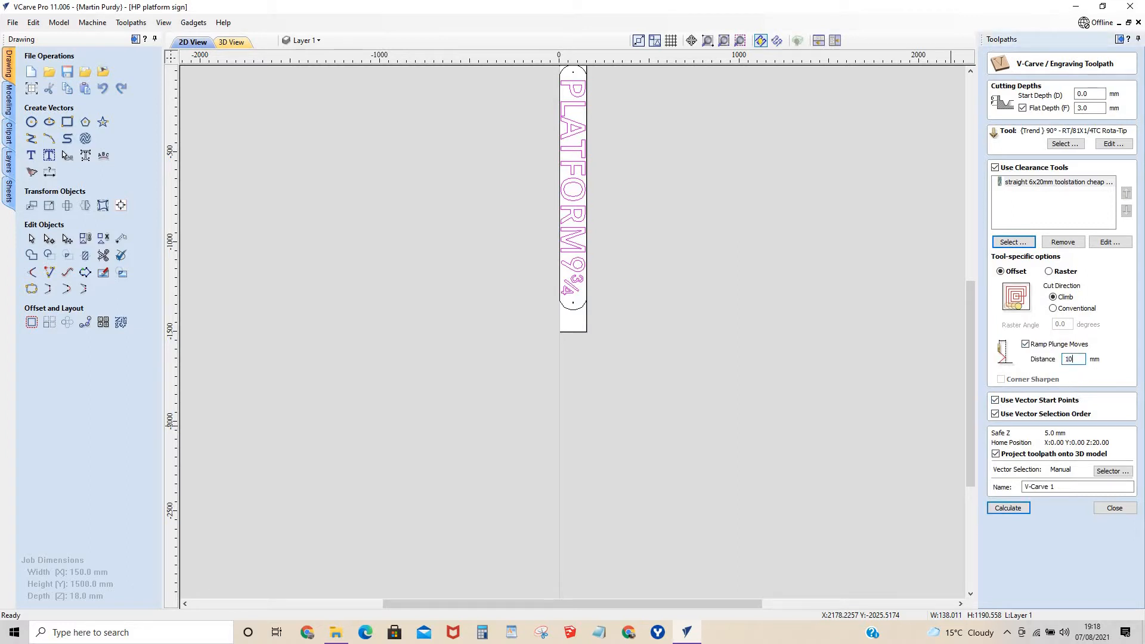
pyautogui.write('10')
pyautogui.click(1057, 488)
pyautogui.write('font v carve')
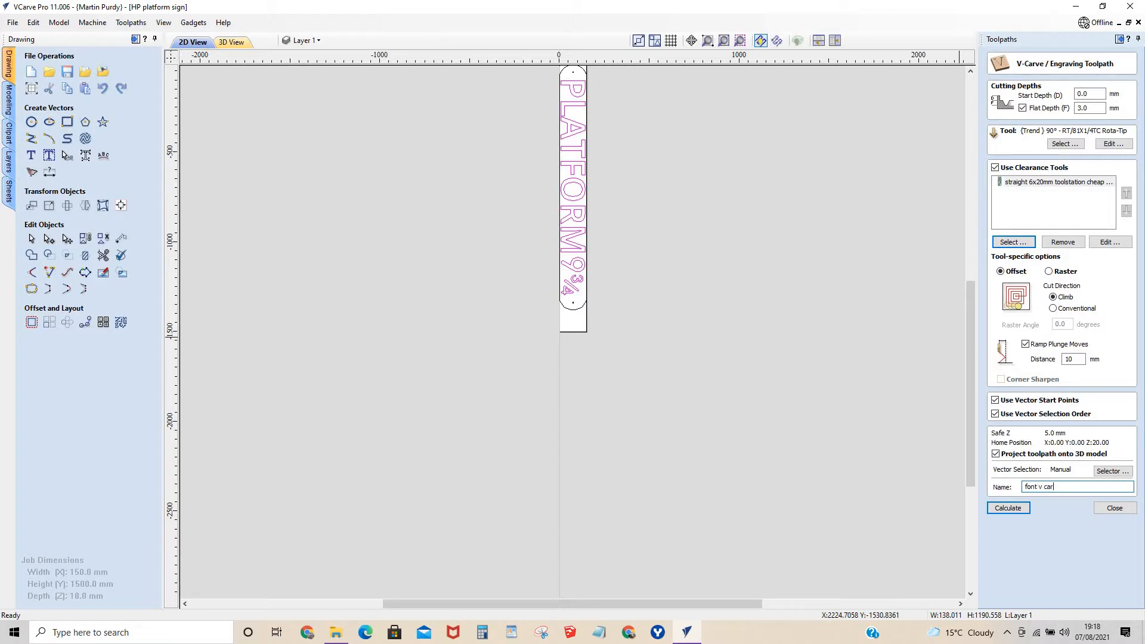
pyautogui.click(1007, 508)
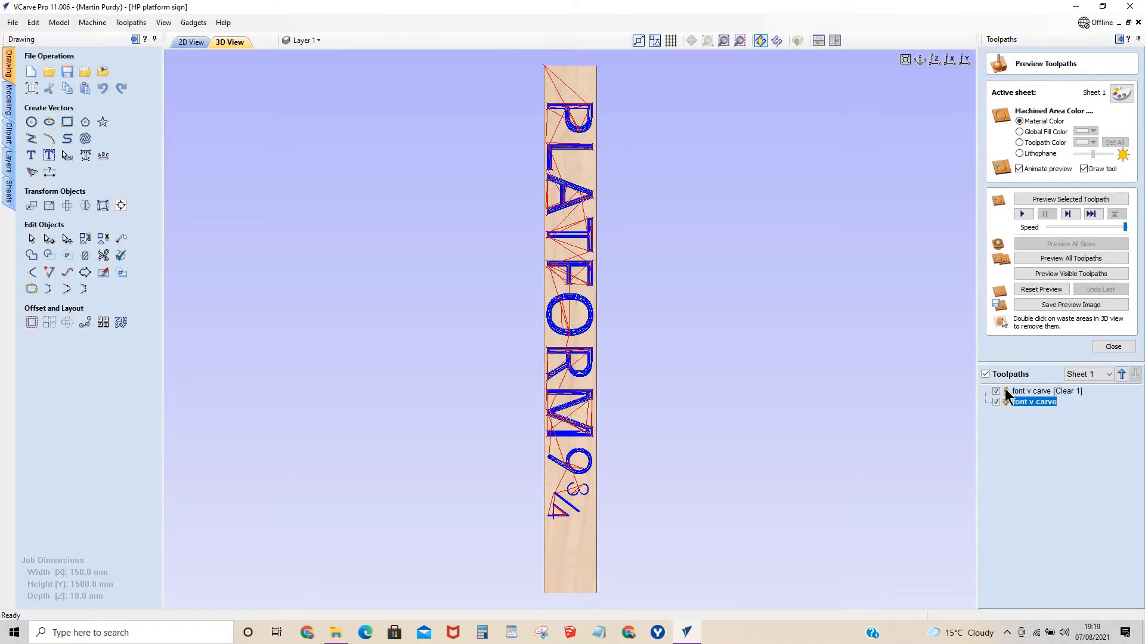
# Simulate the font v carve toolpath and examine the carved edges of the O and R up close.
pyautogui.click(995, 401)
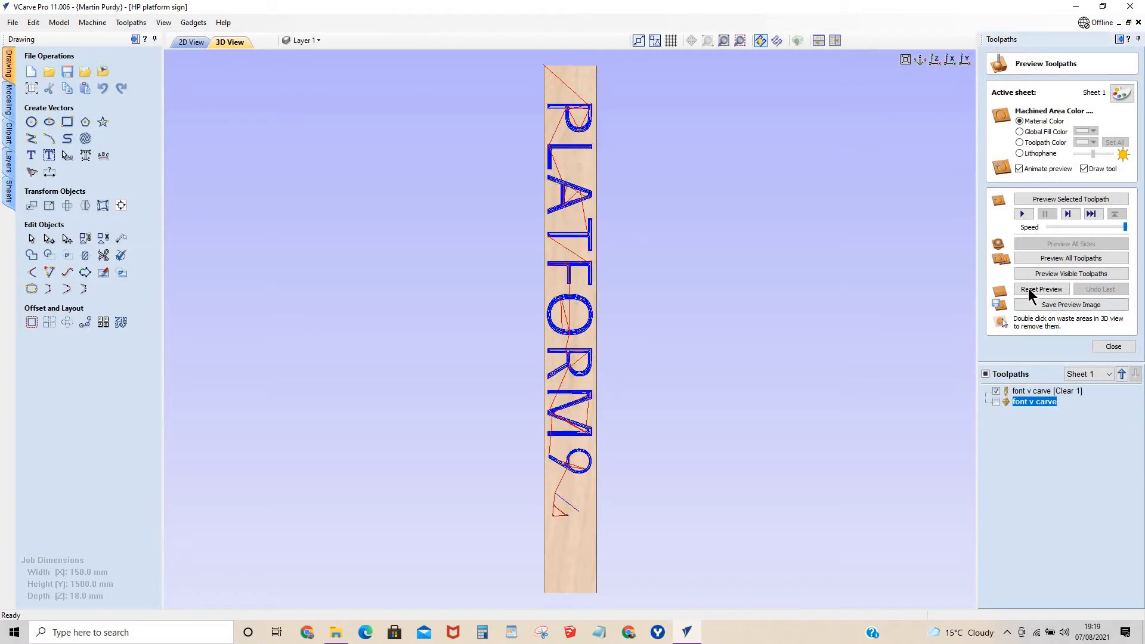
pyautogui.click(1021, 214)
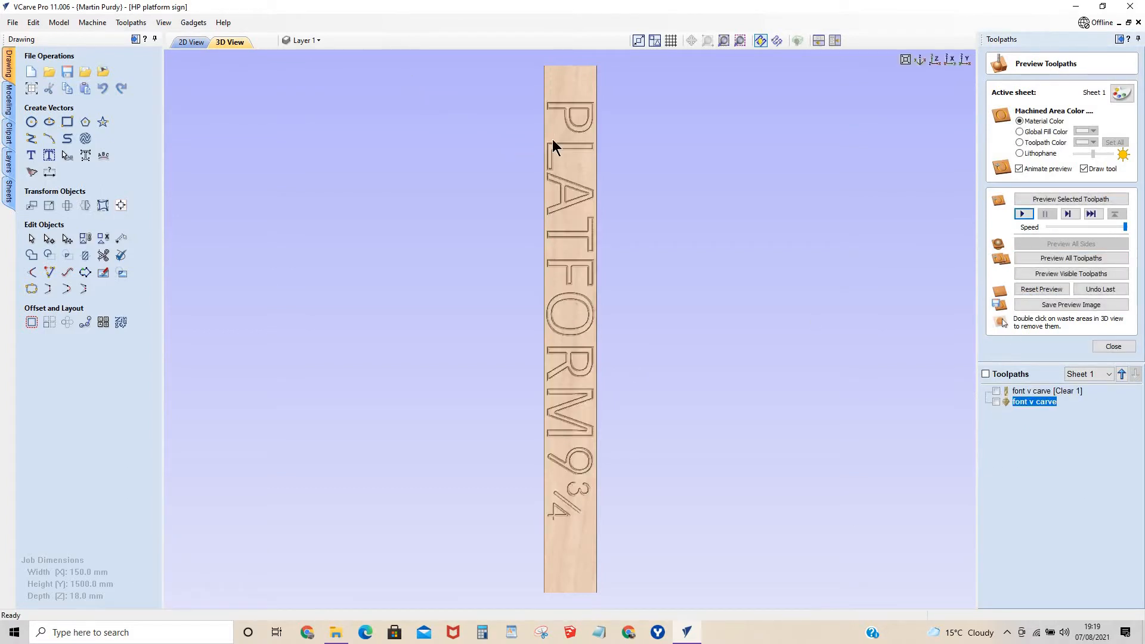
pyautogui.scroll(10, 614, 168)
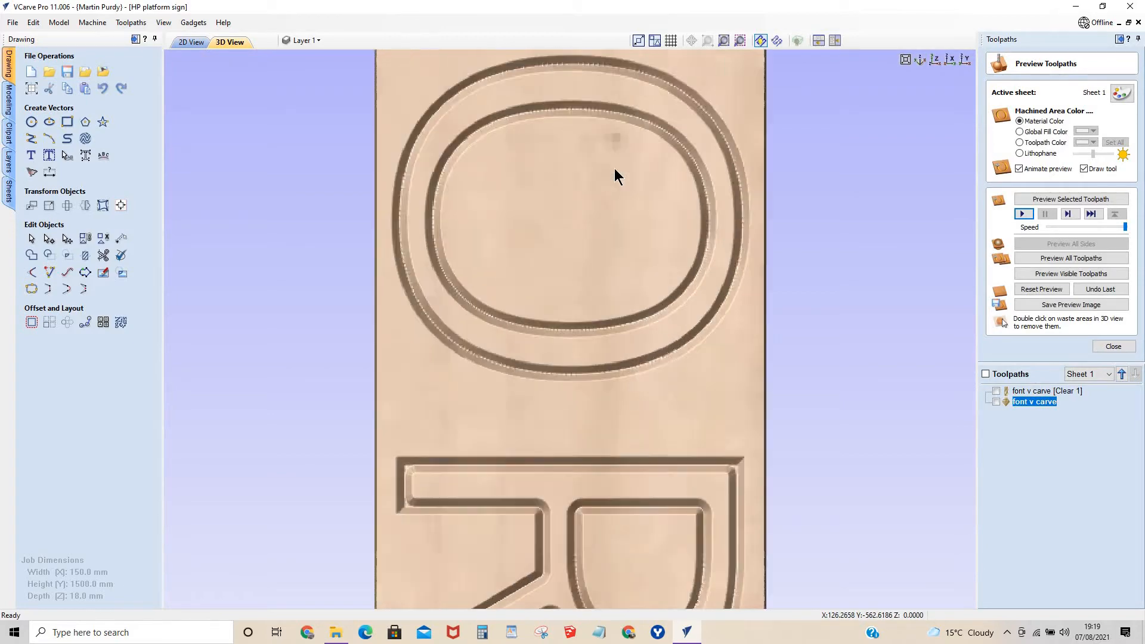
pyautogui.scroll(3, 691, 298)
pyautogui.scroll(-4, 697, 320)
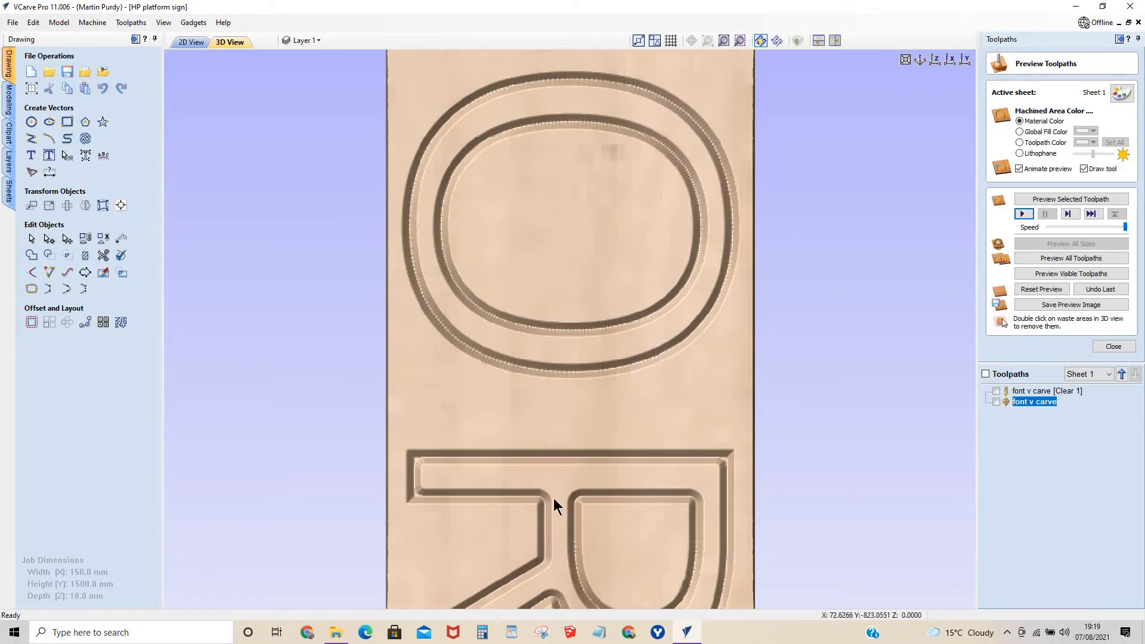
pyautogui.scroll(-4, 549, 491)
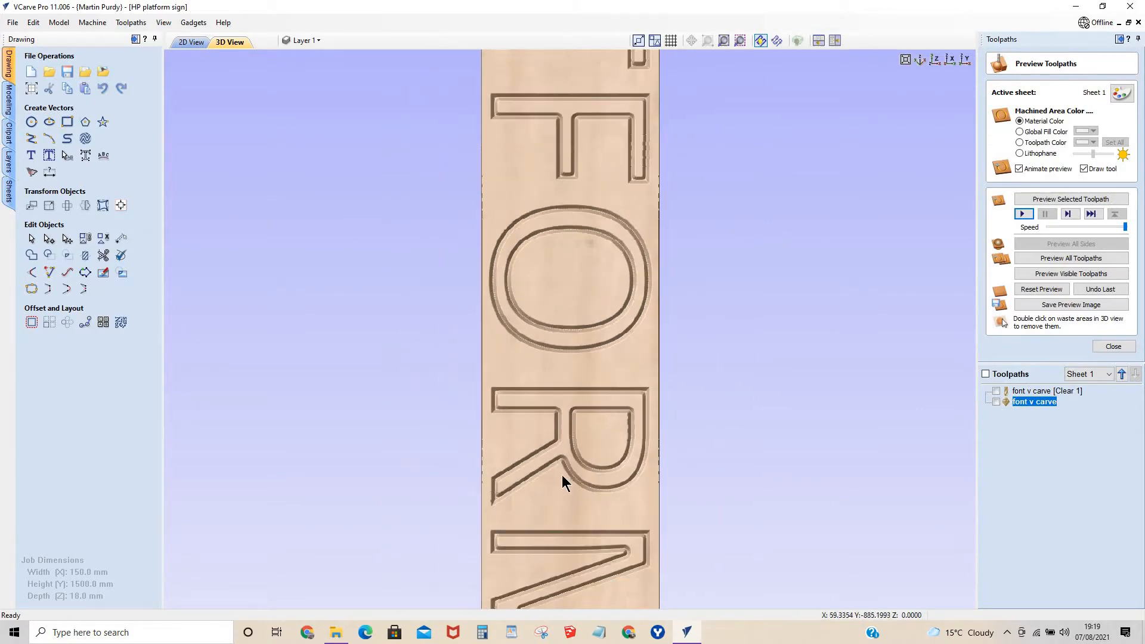
# Preview all toolpaths, including the clearance pass, and check how the O and R are cut.
pyautogui.click(995, 391)
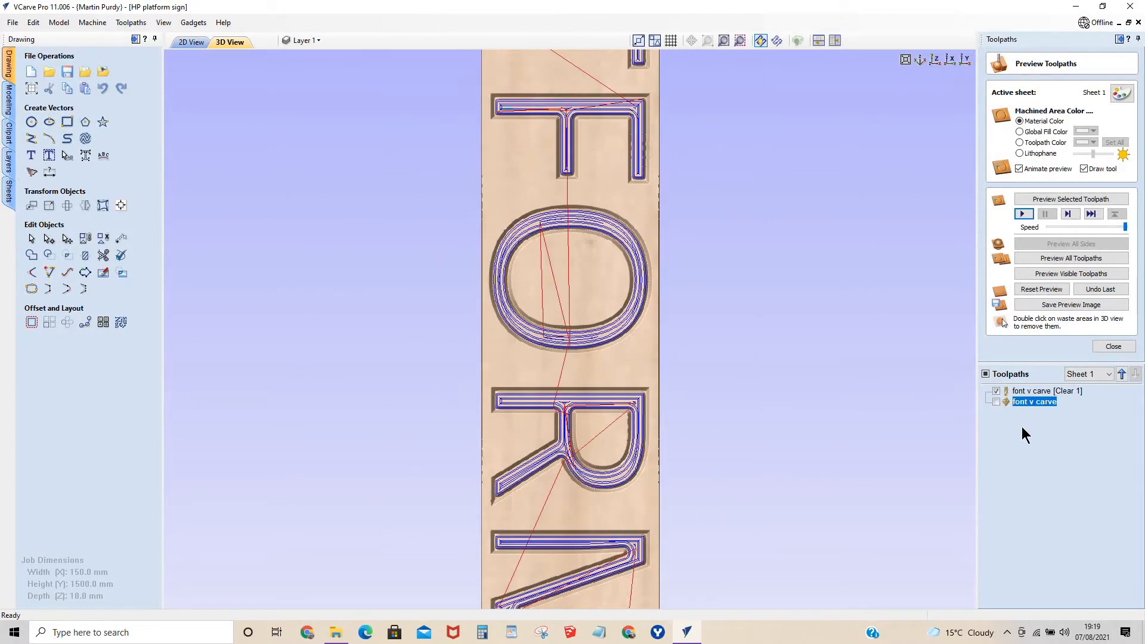
pyautogui.click(1022, 215)
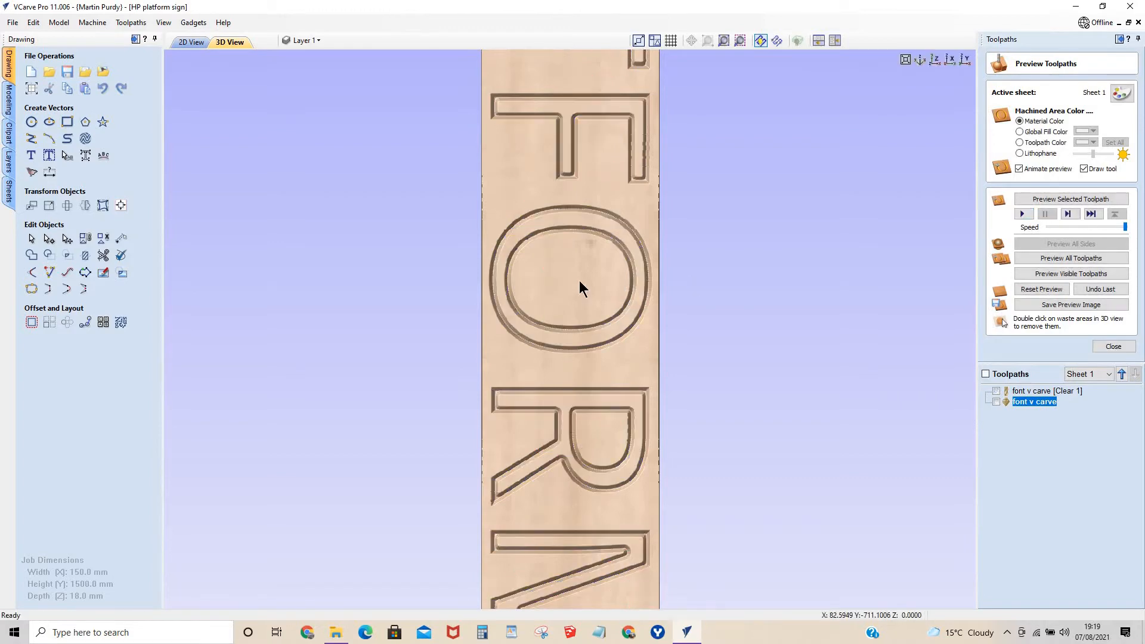
pyautogui.scroll(2, 579, 281)
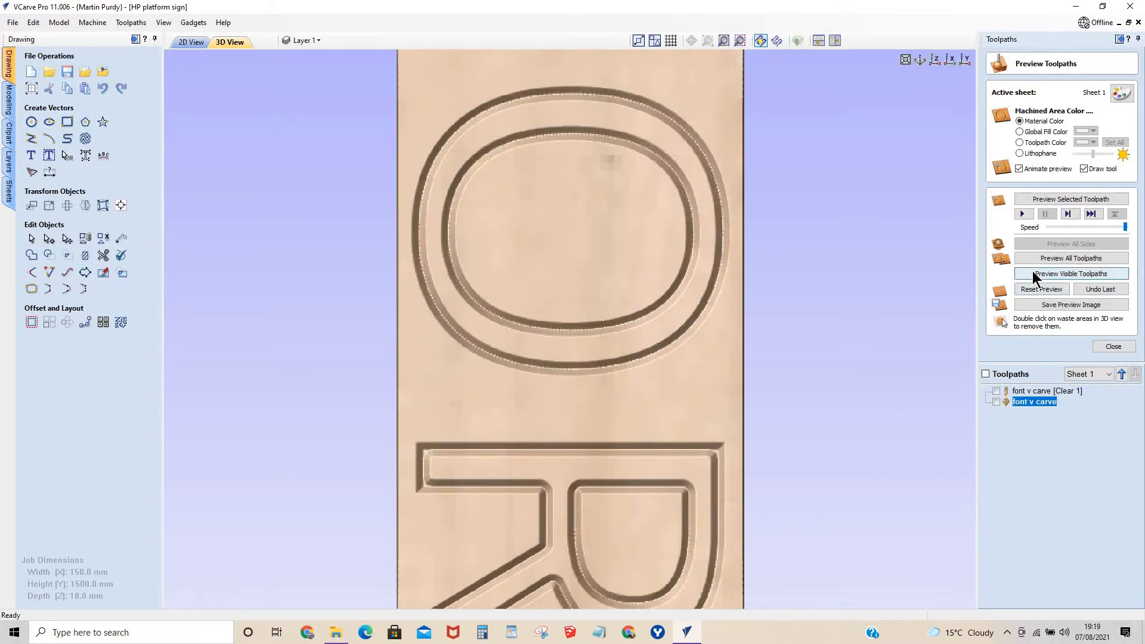
pyautogui.click(1032, 273)
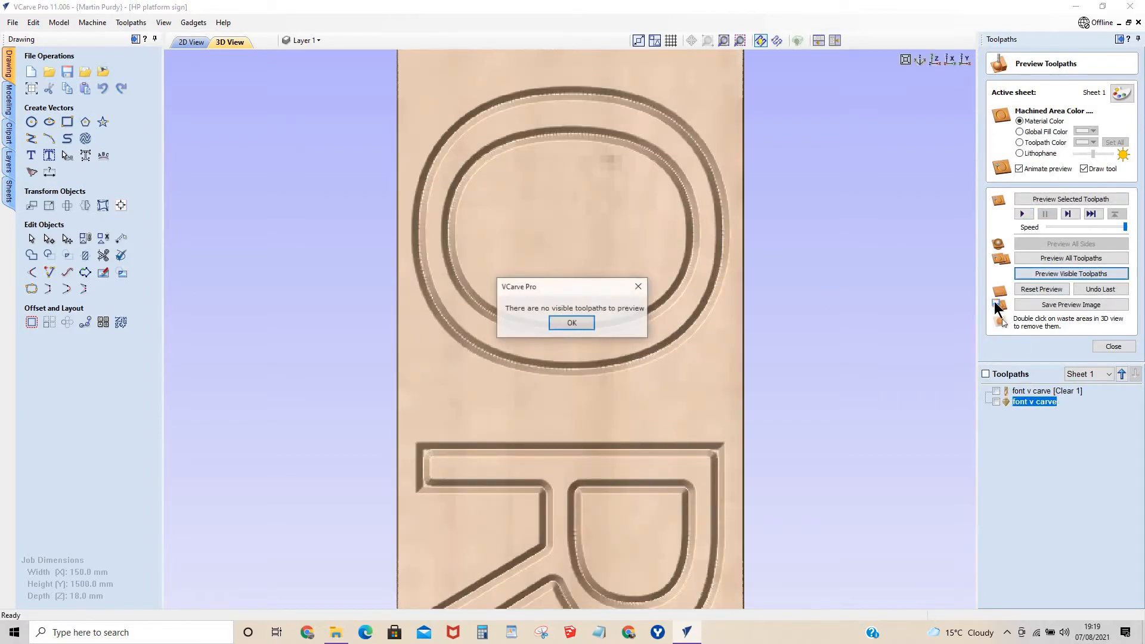
pyautogui.click(552, 319)
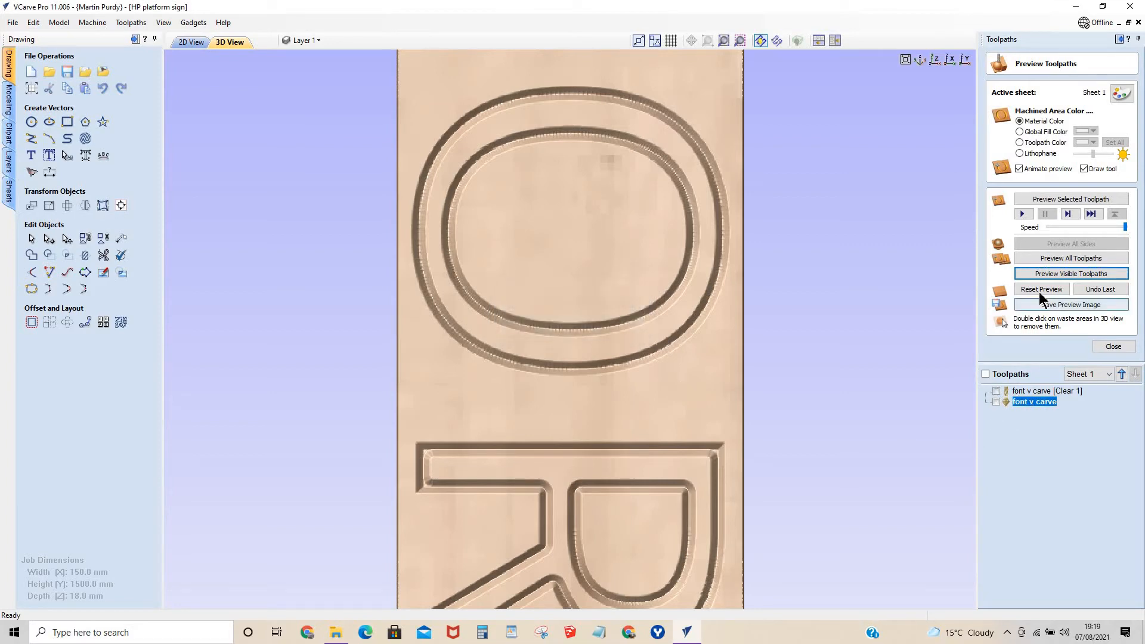
pyautogui.click(1042, 260)
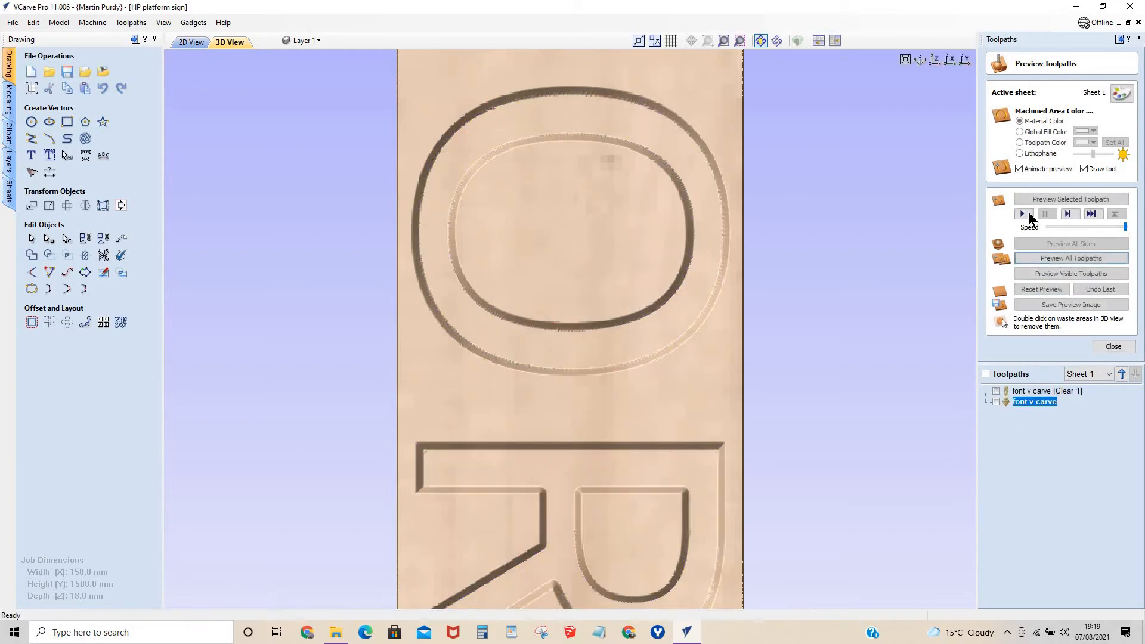
pyautogui.click(1022, 213)
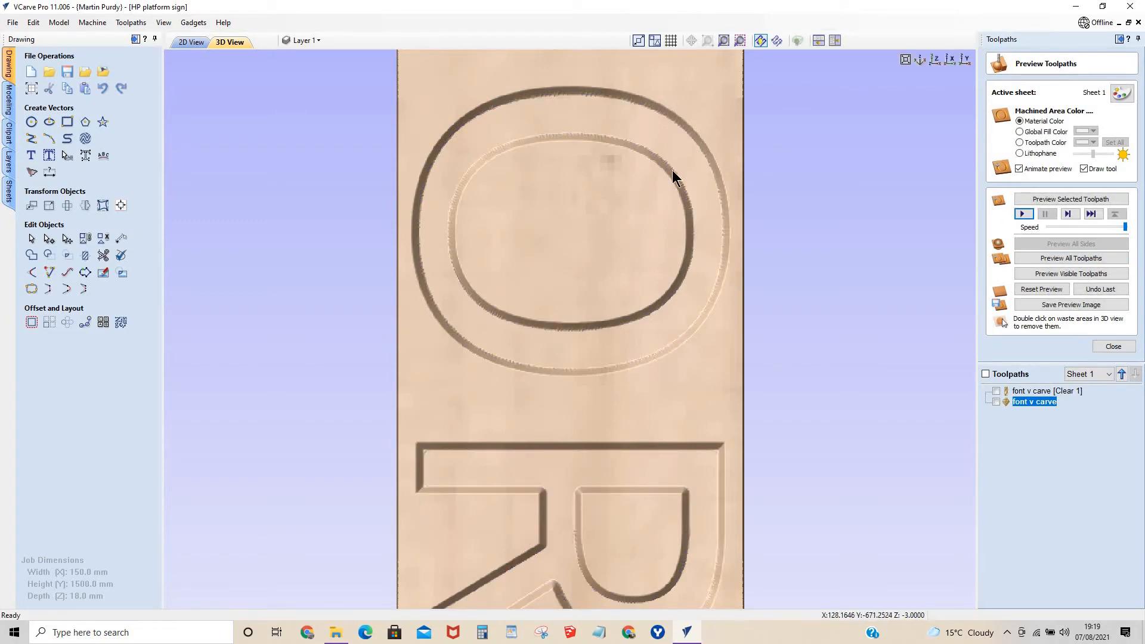
# Change the flat depth of the font v carve toolpath and recalculate it.
pyautogui.doubleClick(1038, 401)
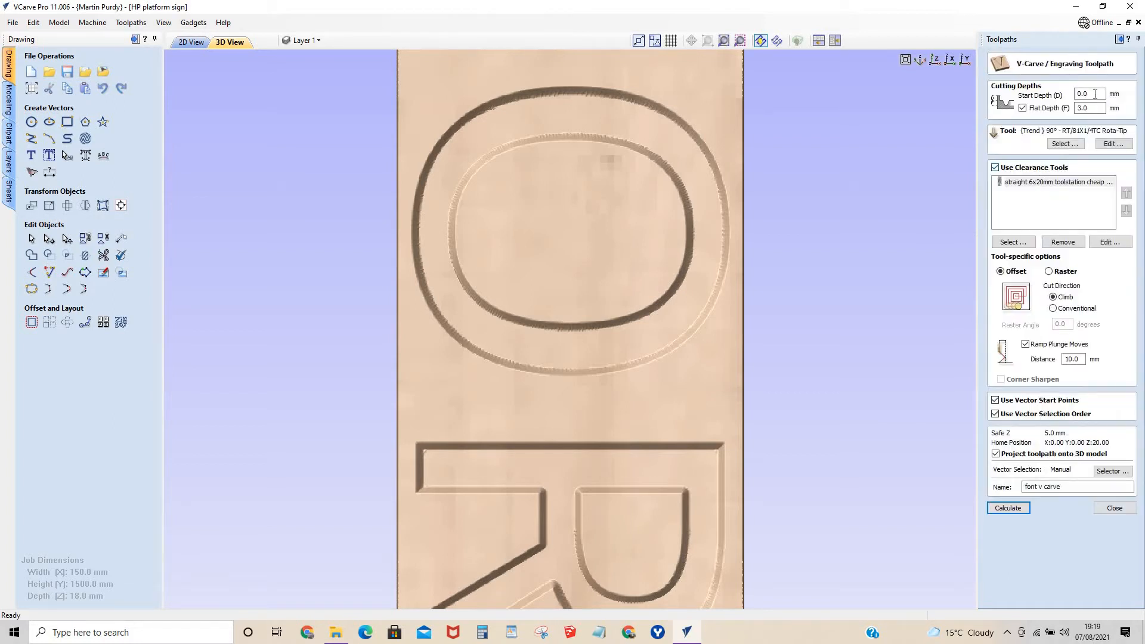
pyautogui.moveTo(1094, 107); pyautogui.dragTo(1013, 113)
pyautogui.click(1007, 507)
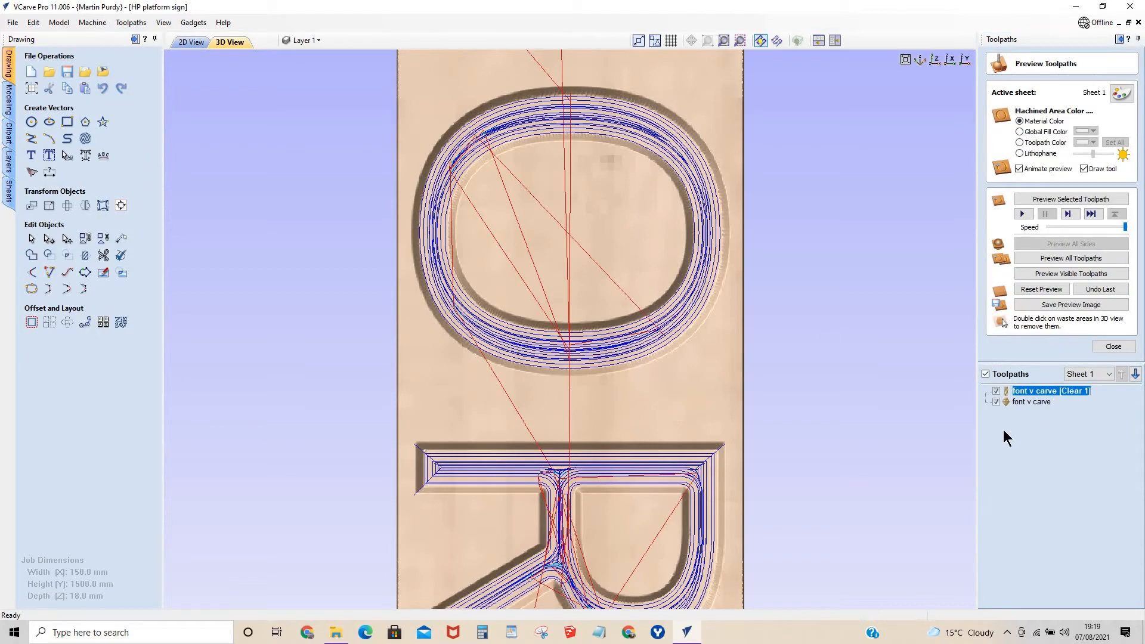
# Preview all the recalculated lettering toolpaths and inspect the deeper carving around the O.
pyautogui.click(1023, 213)
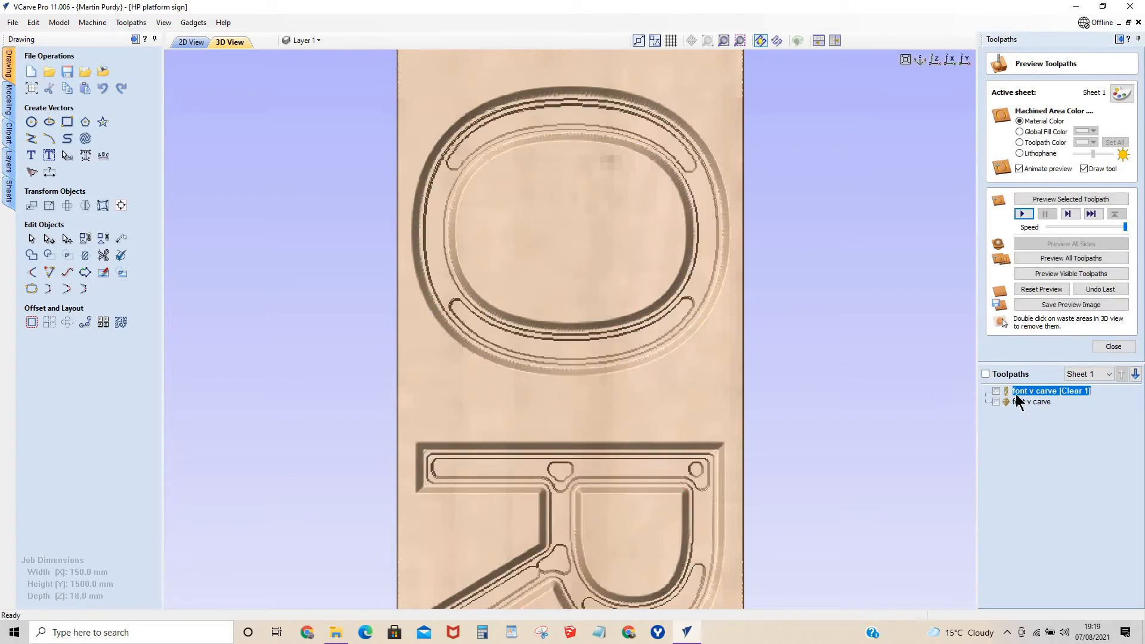
pyautogui.click(1035, 259)
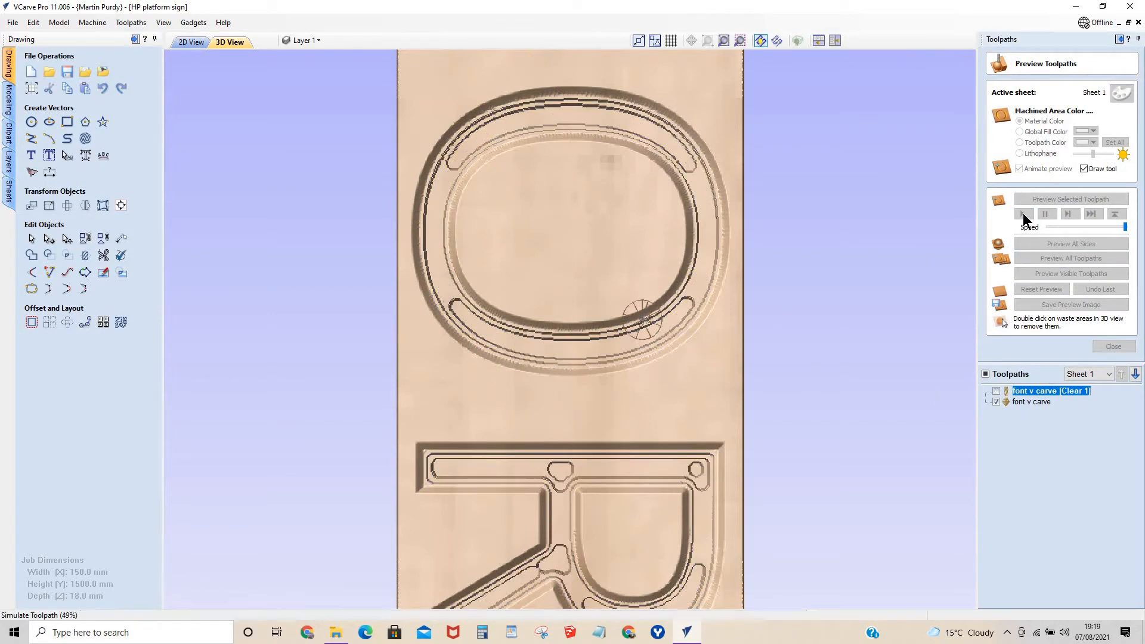
pyautogui.scroll(5, 638, 388)
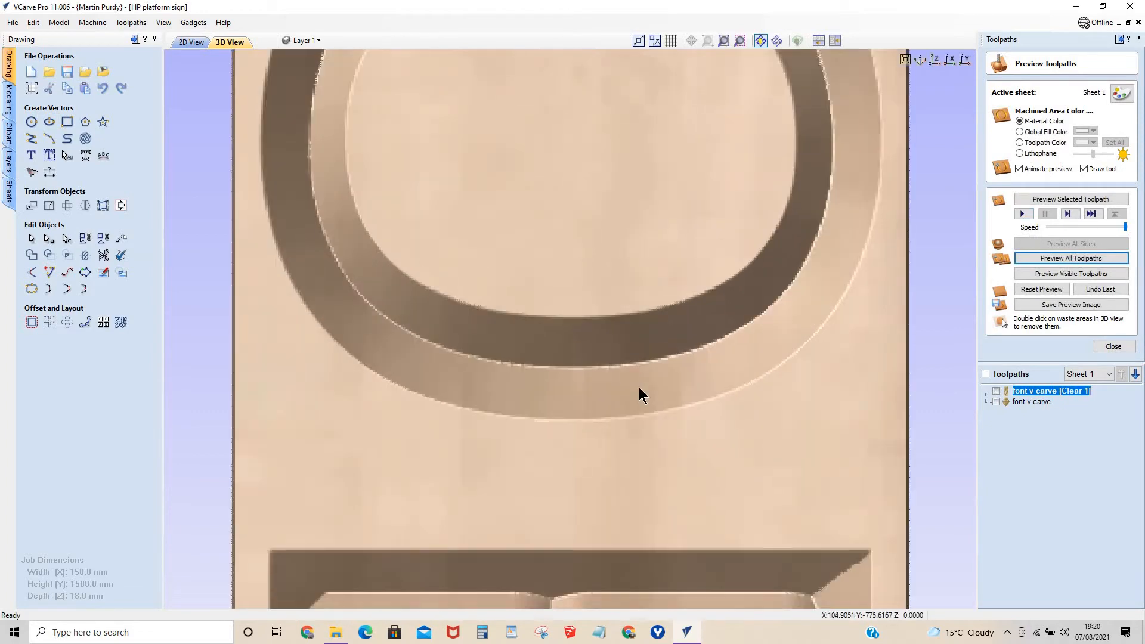
# Check the material thickness in the job setup and accept the setup as it is.
pyautogui.scroll(-6, 638, 387)
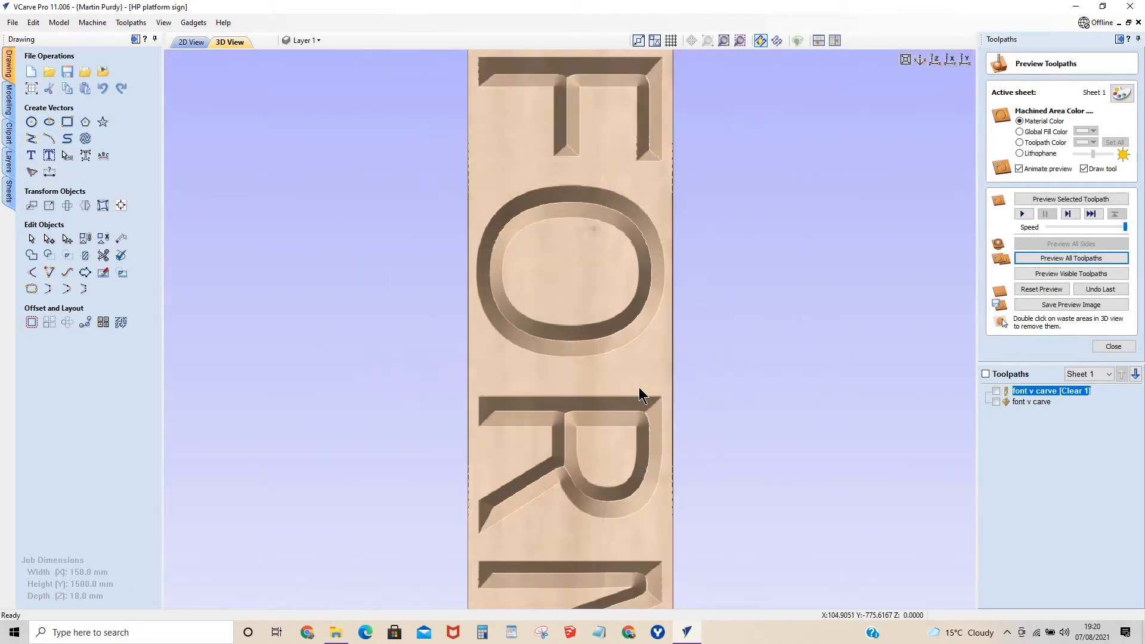
pyautogui.scroll(-3, 638, 387)
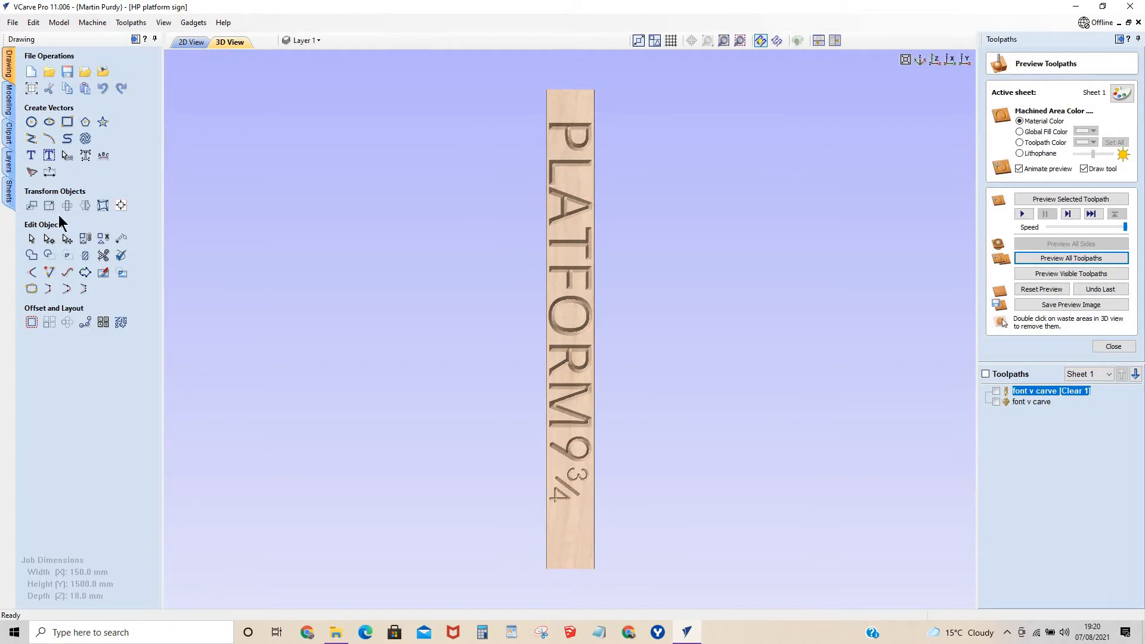
pyautogui.click(31, 90)
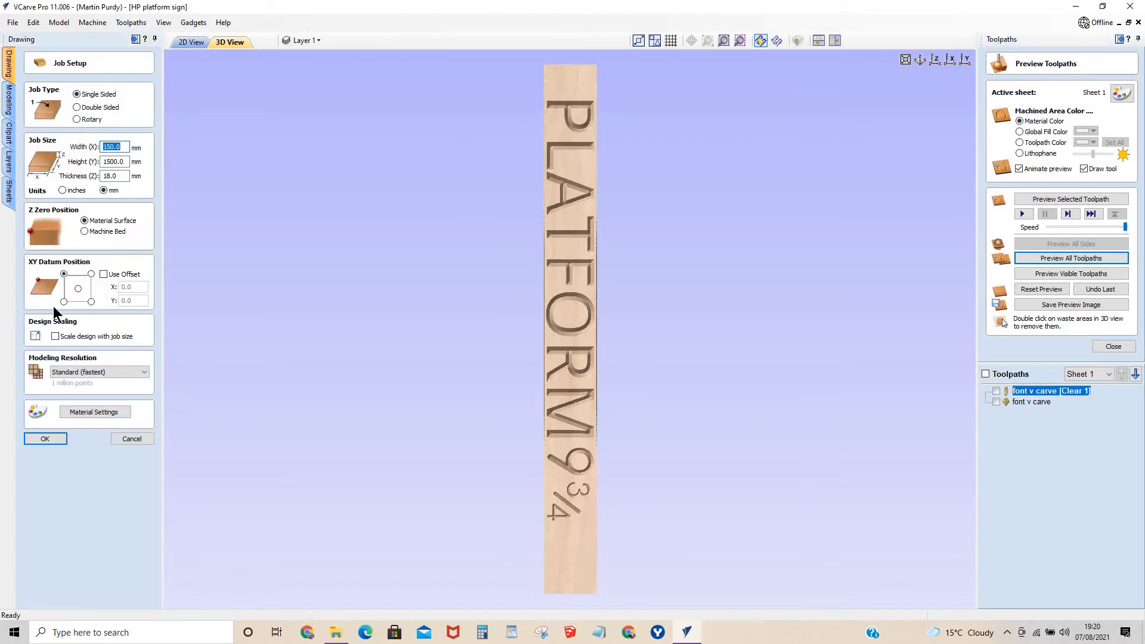
pyautogui.doubleClick(113, 177)
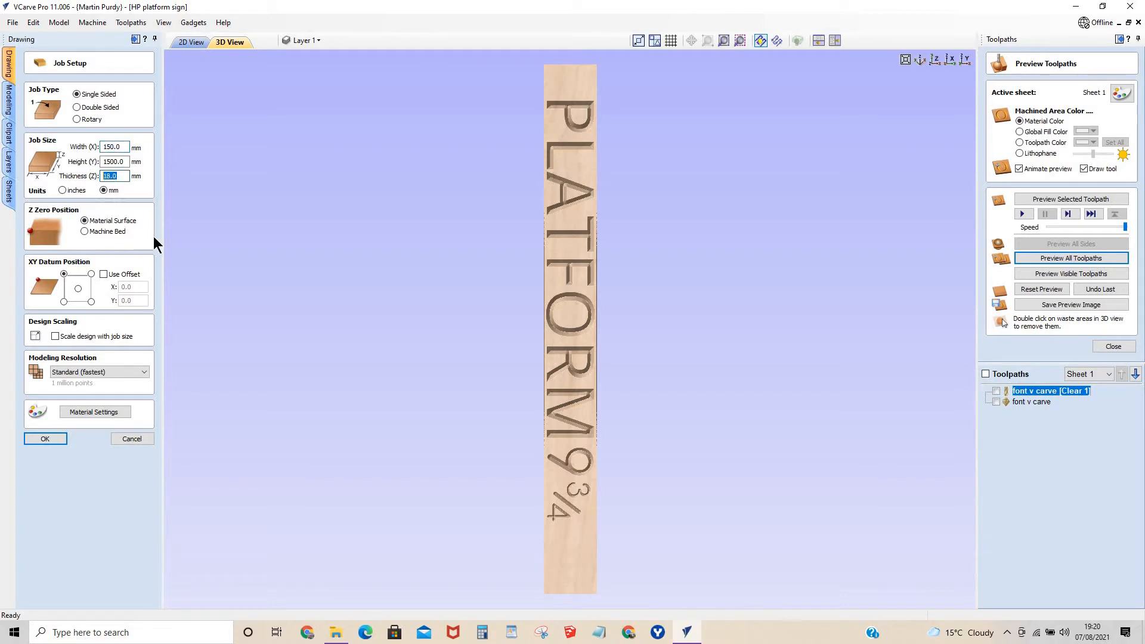
pyautogui.click(45, 439)
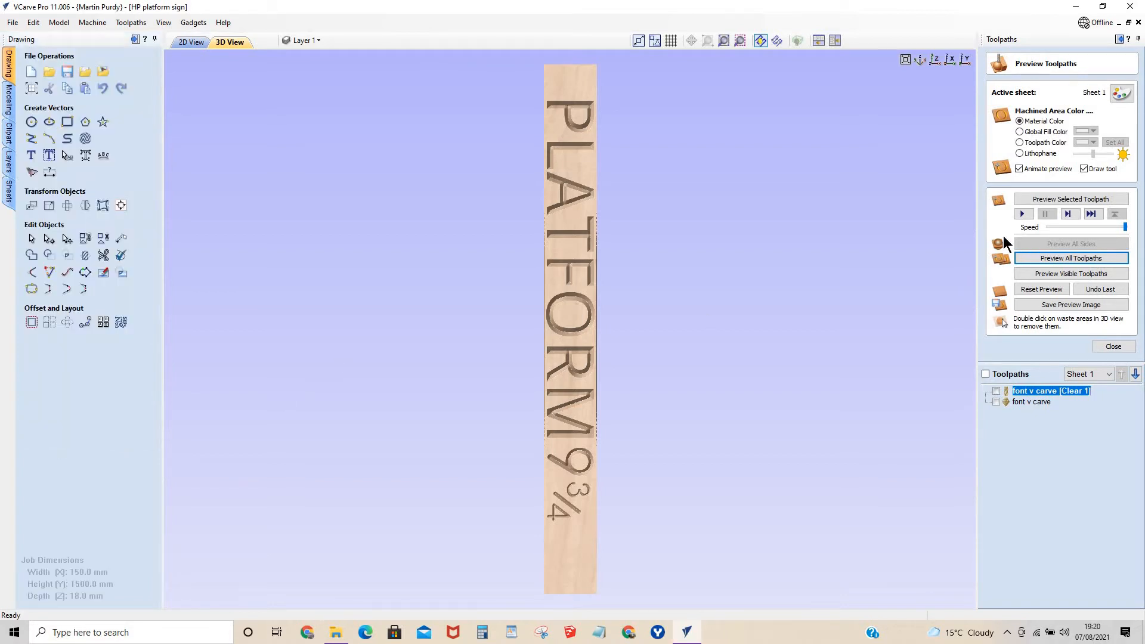
# Enable a flat depth of 15 mm on the font v carve toolpath and recalculate it.
pyautogui.doubleClick(1029, 391)
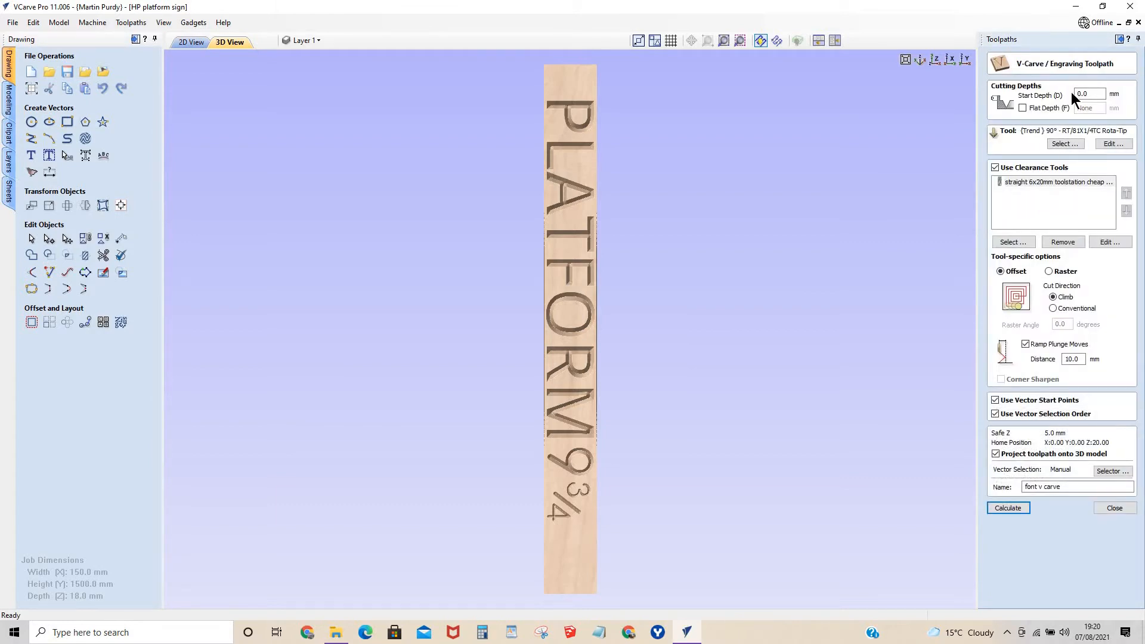
pyautogui.click(1023, 107)
pyautogui.click(1022, 108)
pyautogui.write('15')
pyautogui.click(1008, 507)
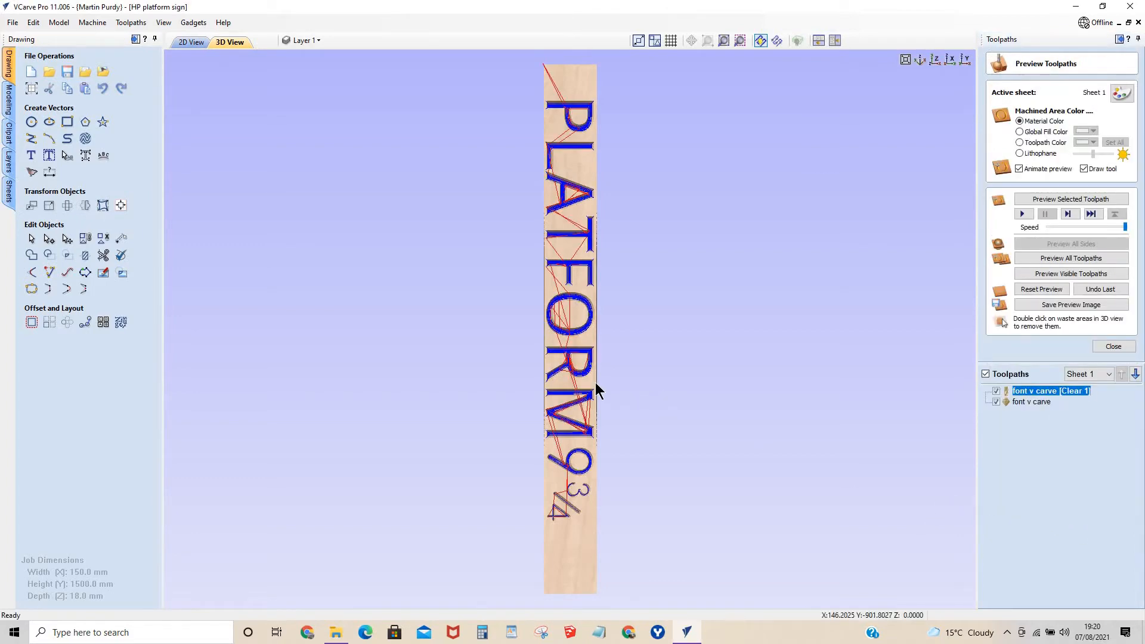
# Simulate the lettering toolpath with the 15 mm flat depth and inspect the carving around the O.
pyautogui.scroll(10, 588, 334)
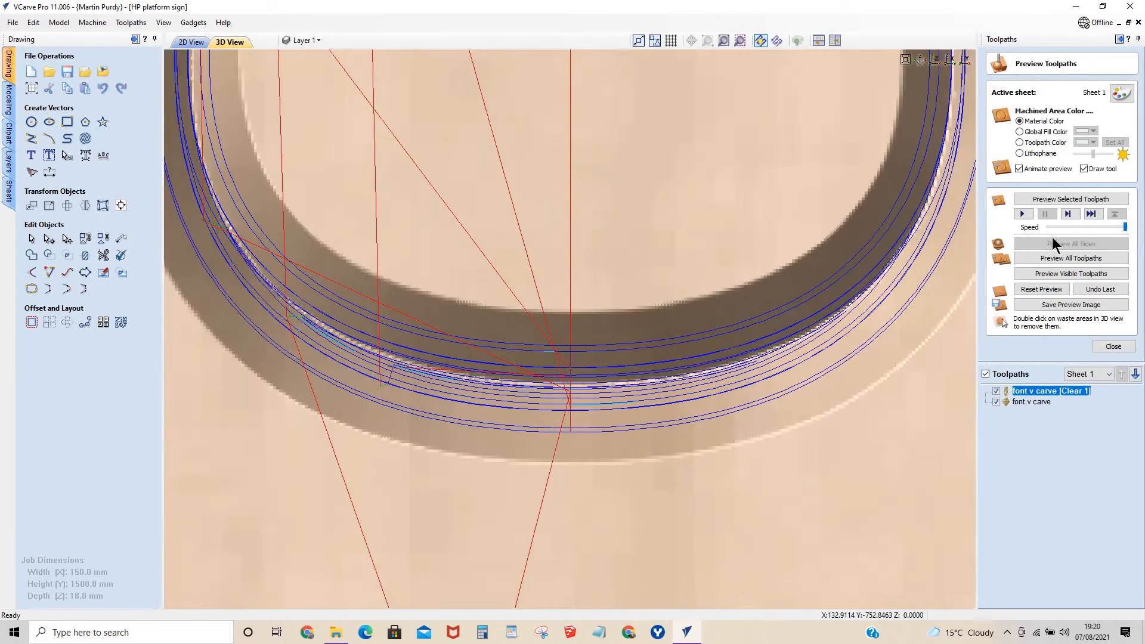
pyautogui.click(1022, 214)
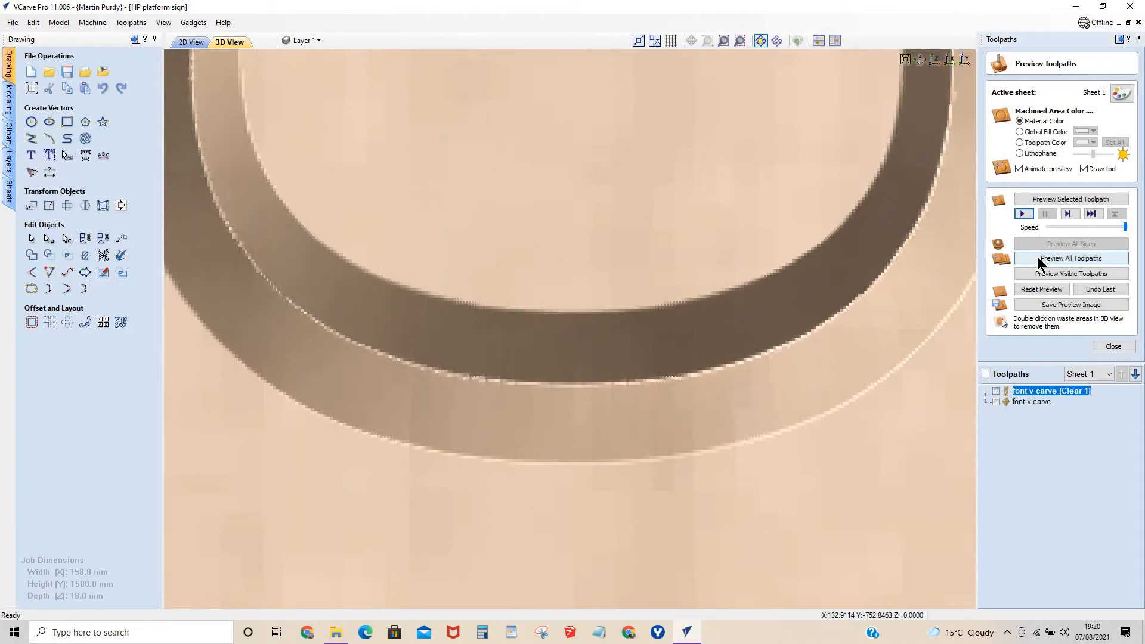
pyautogui.scroll(-10, 776, 335)
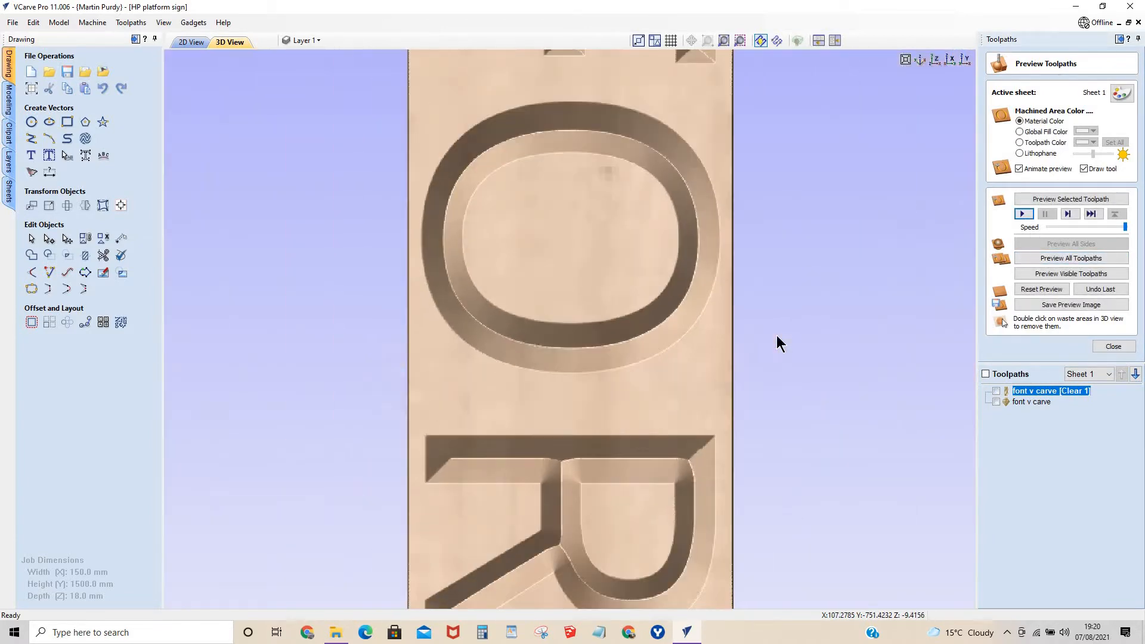
pyautogui.scroll(-8, 776, 335)
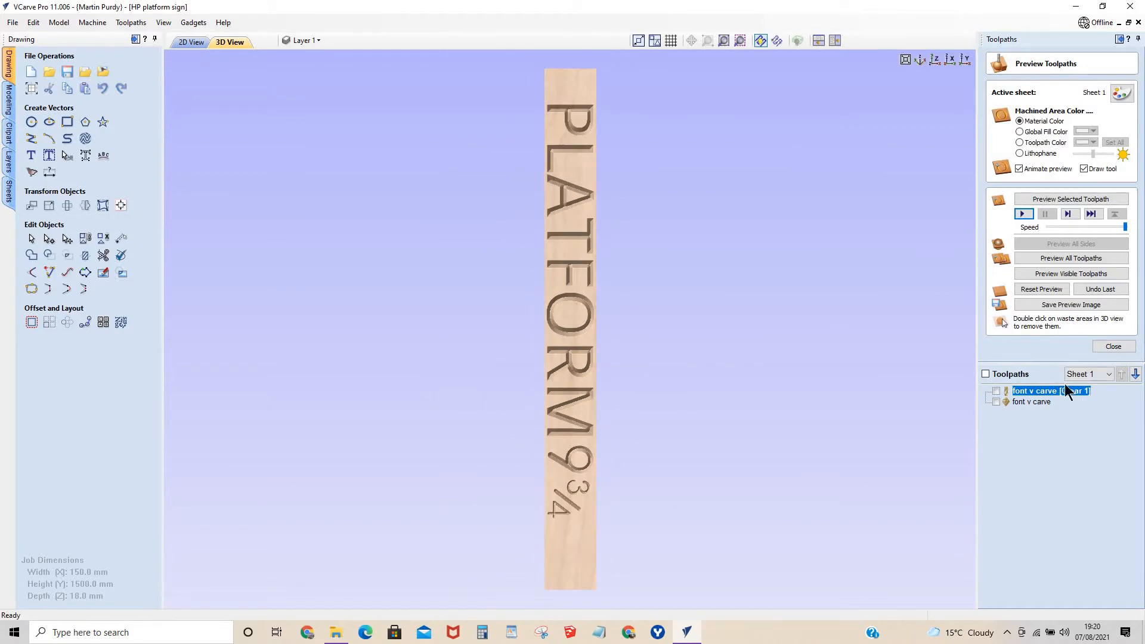
# Turn off the flat depth of the font v carve toolpath and recalculate it.
pyautogui.doubleClick(1021, 391)
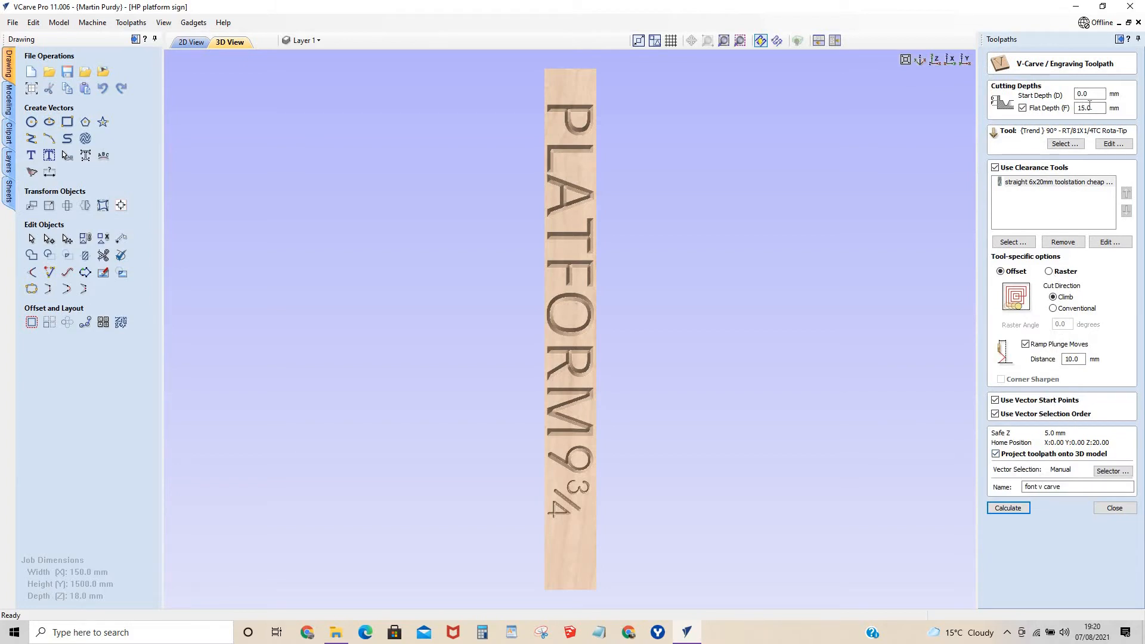
pyautogui.click(1021, 107)
pyautogui.click(1007, 508)
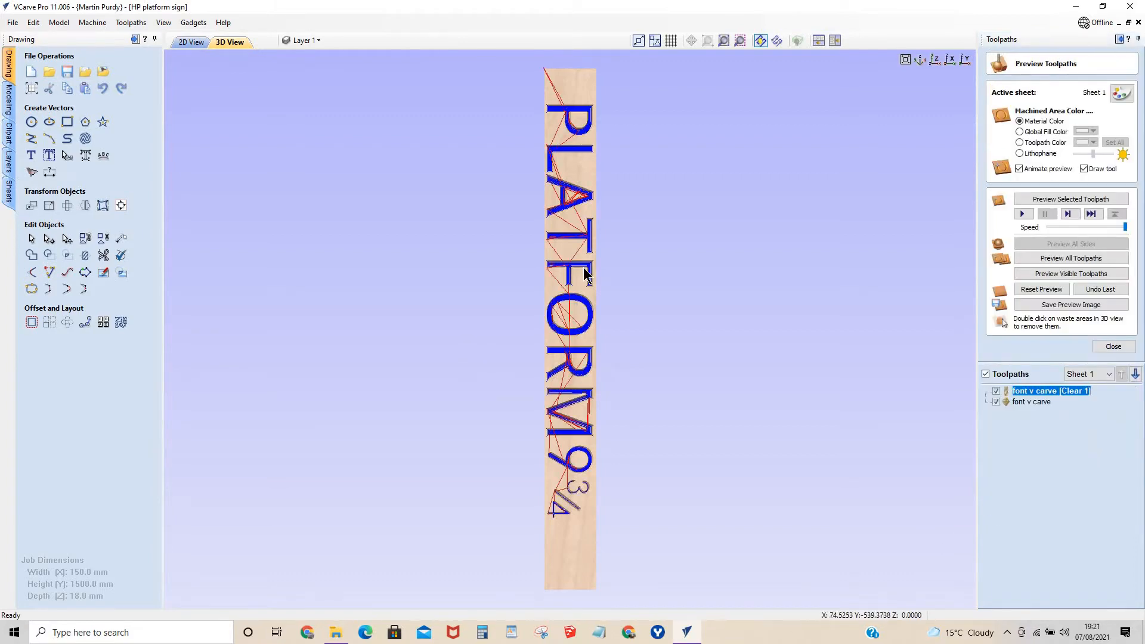
# Simulate the toolpath without a flat depth and inspect the O up close and the whole sign.
pyautogui.scroll(8, 588, 415)
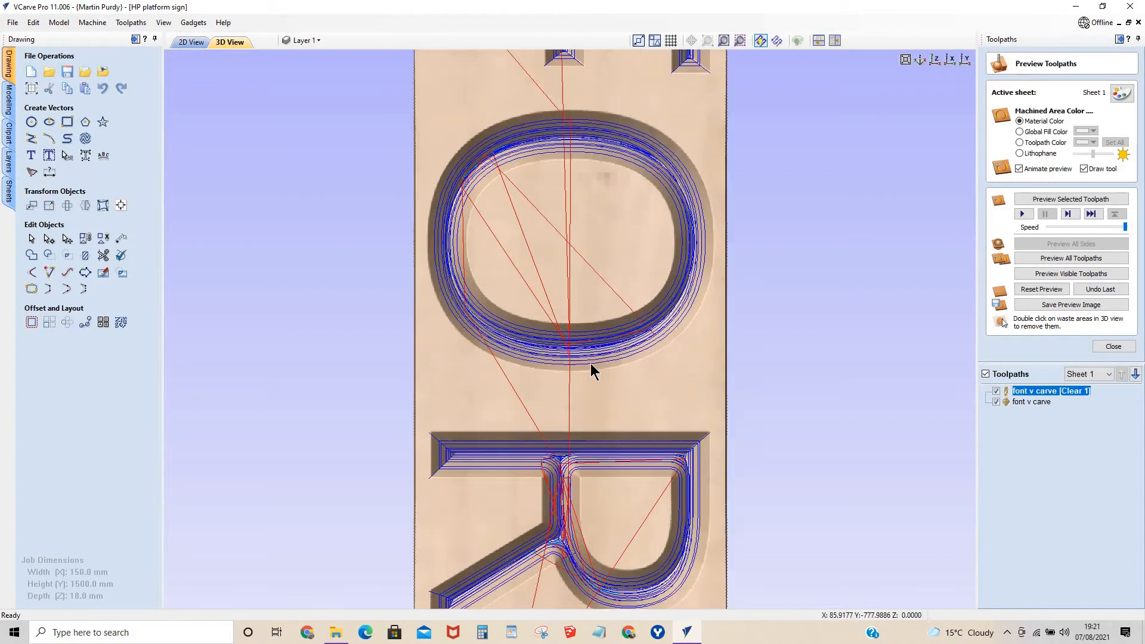
pyautogui.click(1017, 212)
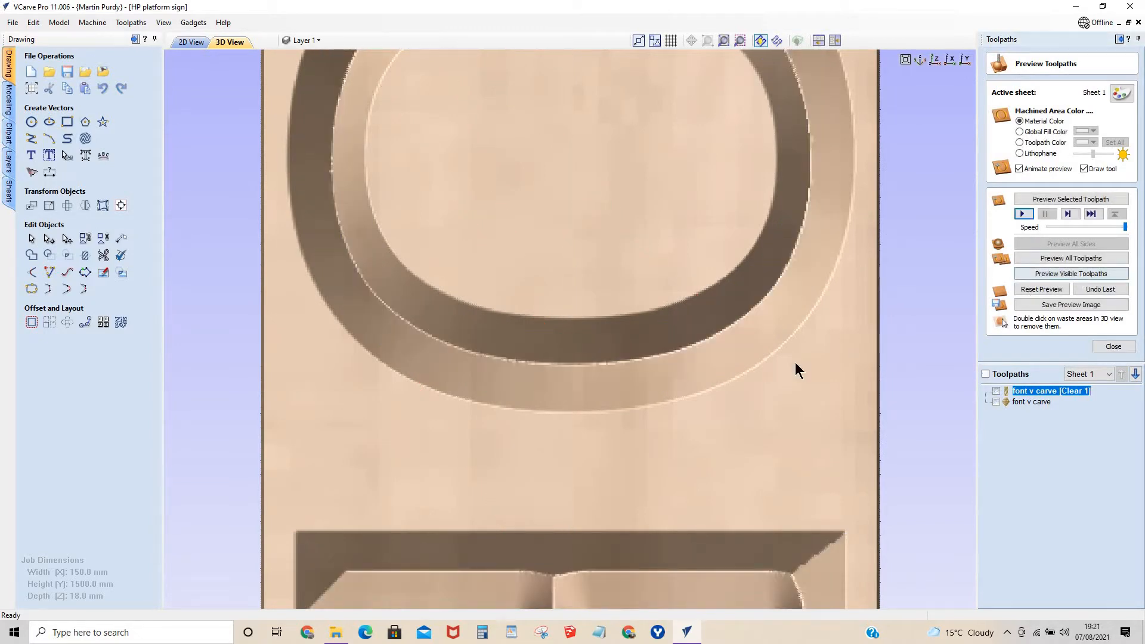
pyautogui.scroll(-5, 752, 350)
pyautogui.scroll(-5, 705, 330)
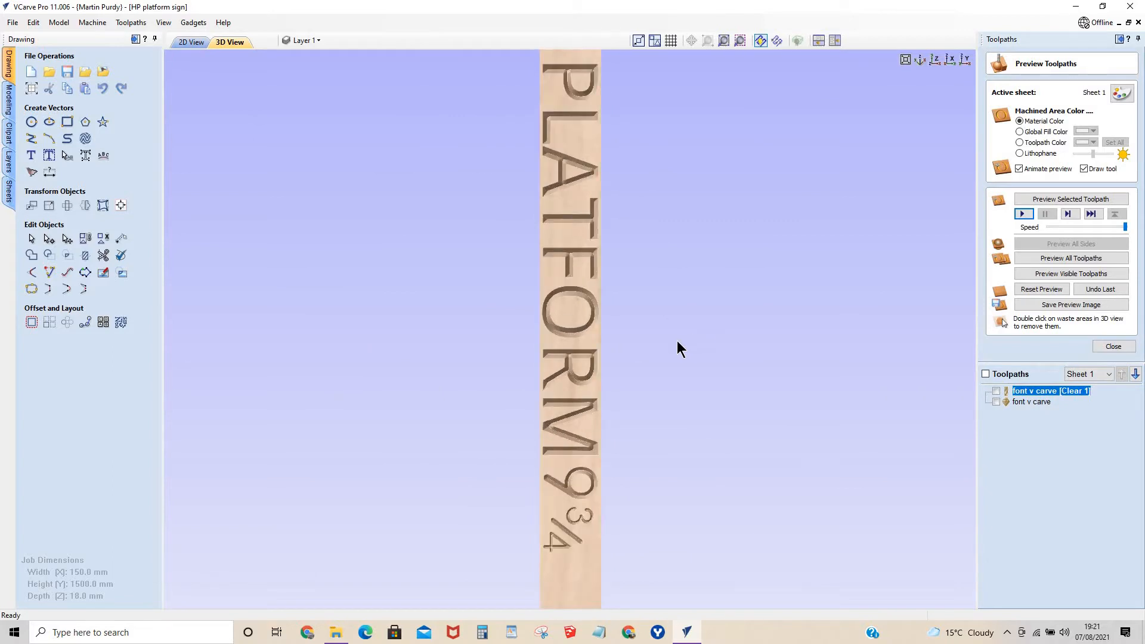
pyautogui.scroll(-1, 677, 341)
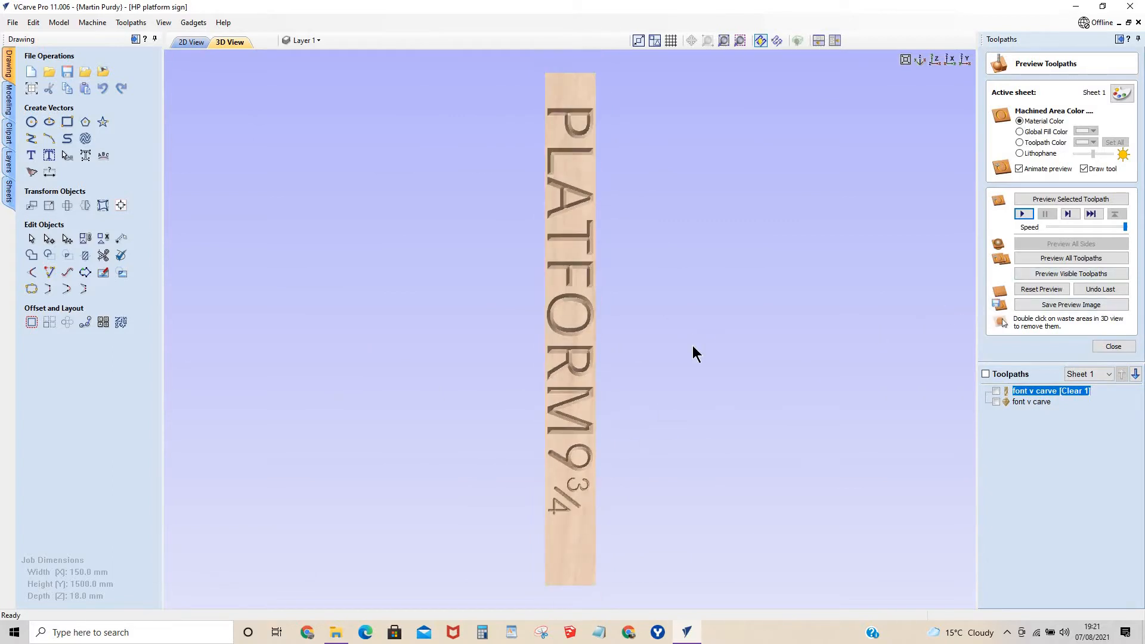
# Show the 2D layout and begin saving the font v carve [Clear 1] toolpath as YetiTool SmartBench G-code.
pyautogui.click(192, 43)
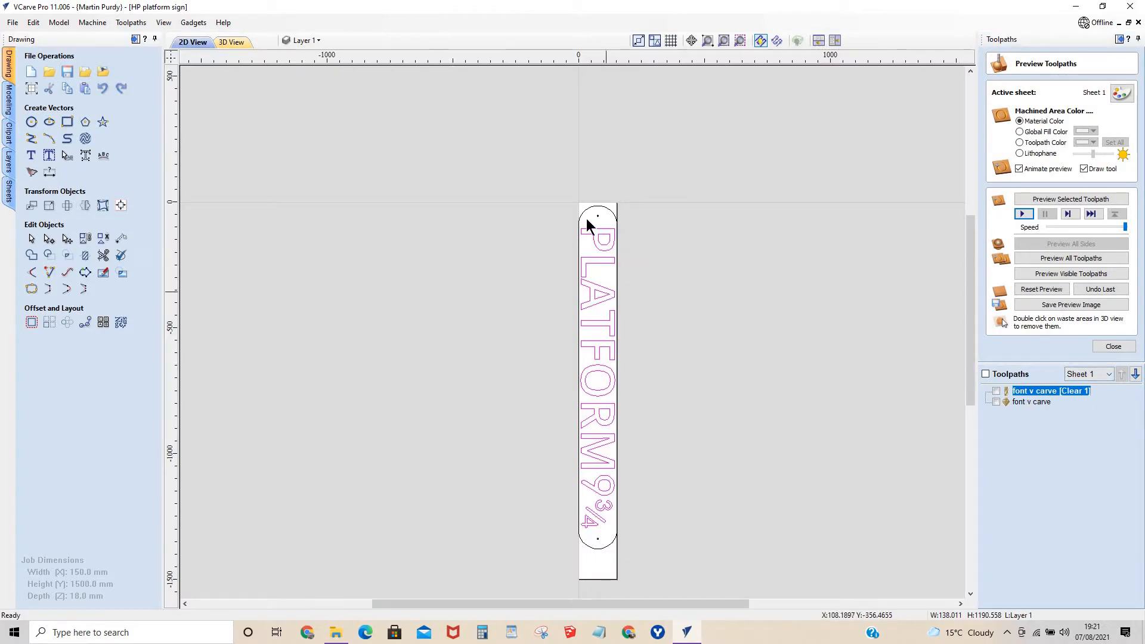
pyautogui.click(1113, 346)
pyautogui.click(1079, 225)
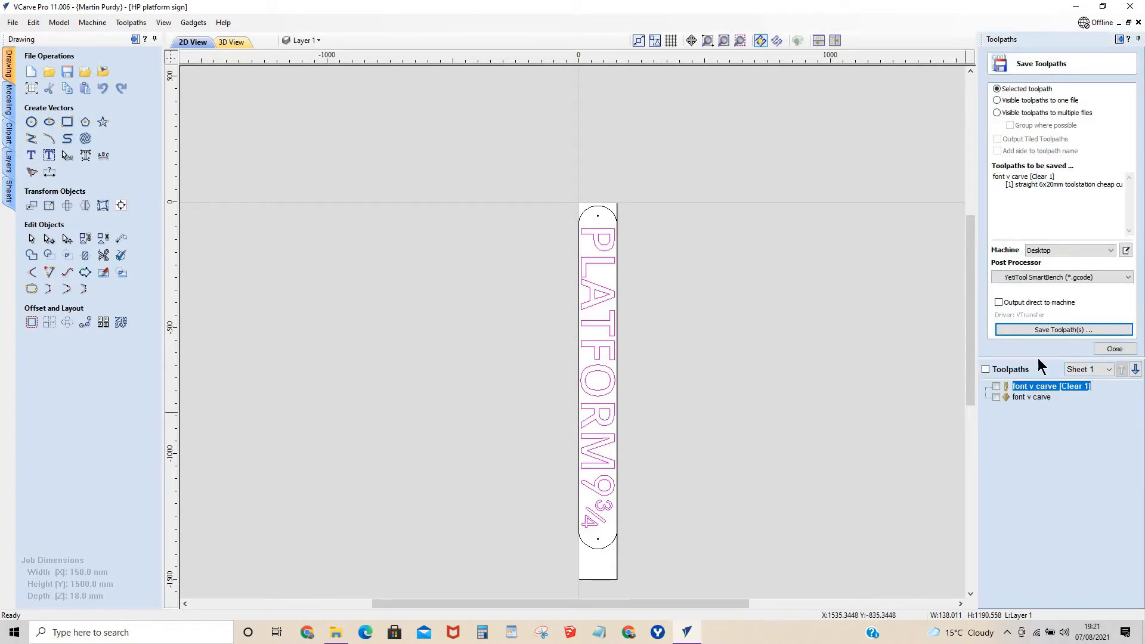
pyautogui.click(995, 386)
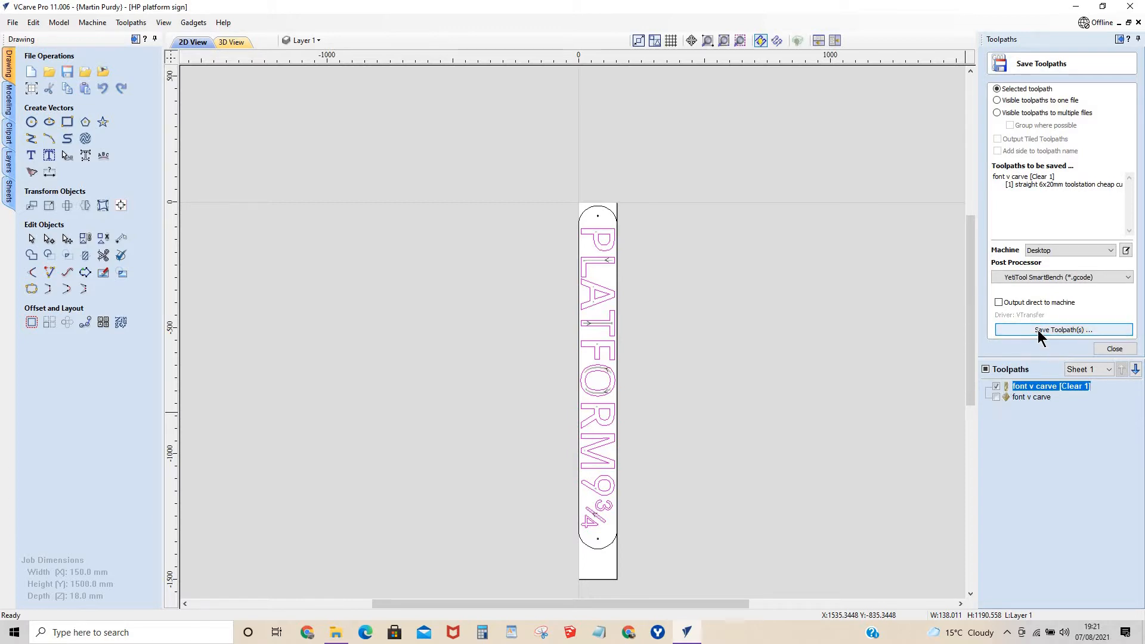
pyautogui.click(1037, 331)
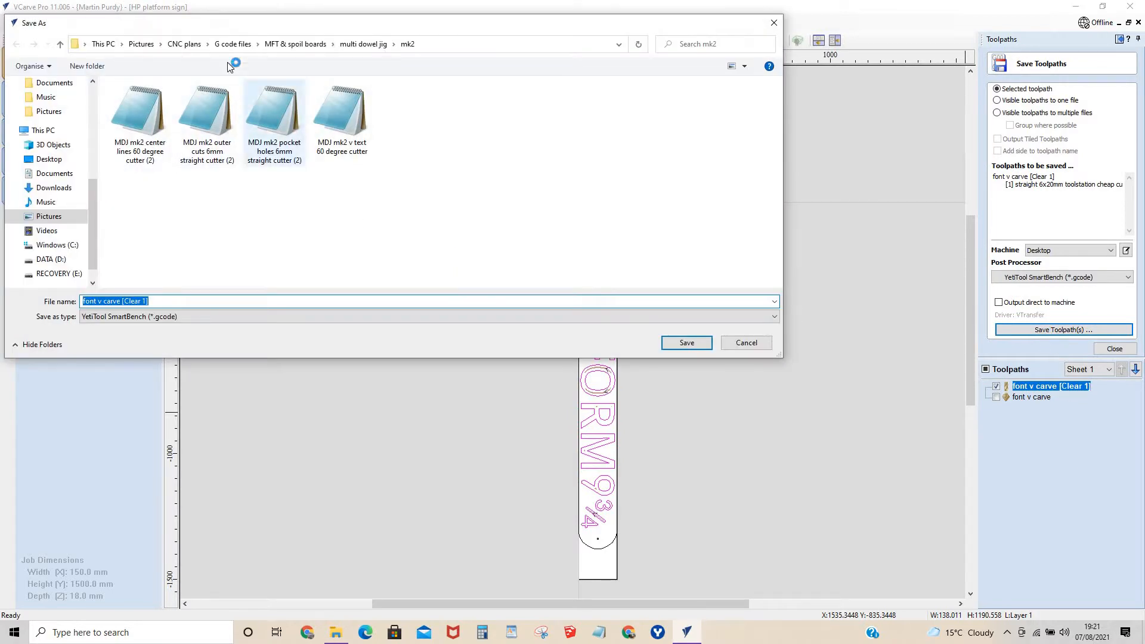
# Create a folder named "platform" inside the G code files folder and open it as the save location.
pyautogui.click(237, 43)
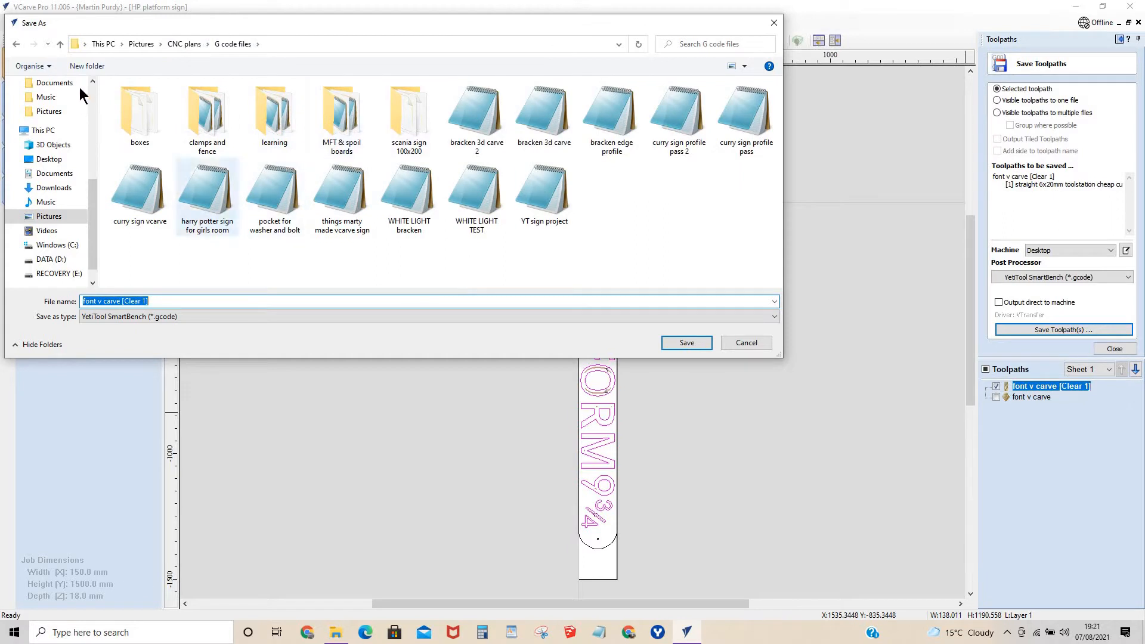
pyautogui.click(89, 67)
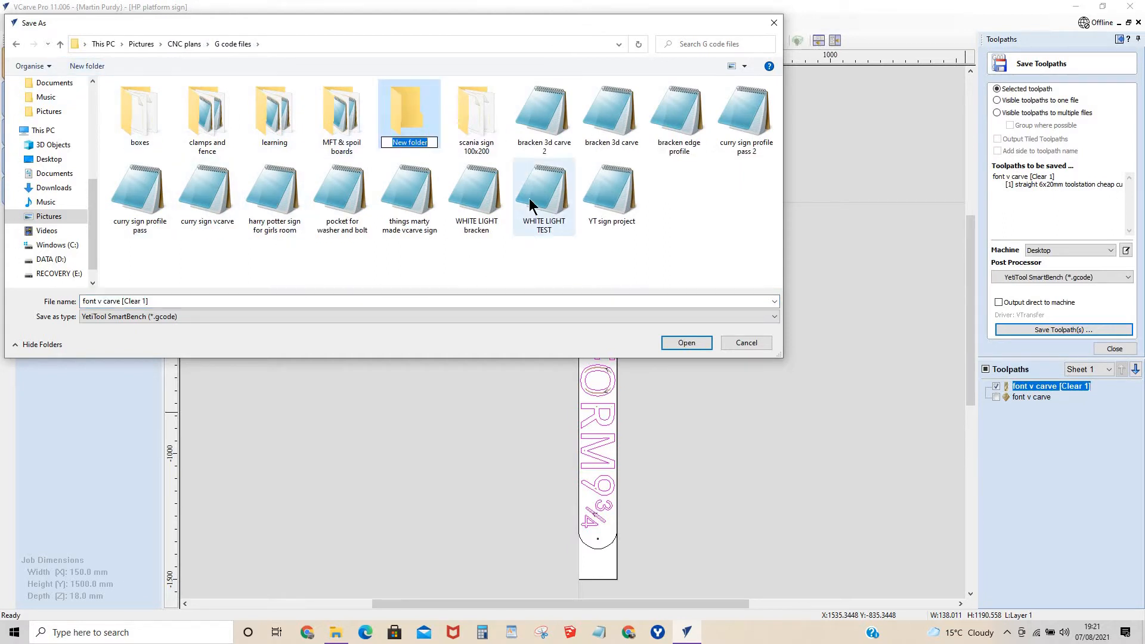
pyautogui.write('plat')
pyautogui.write('form 93/')
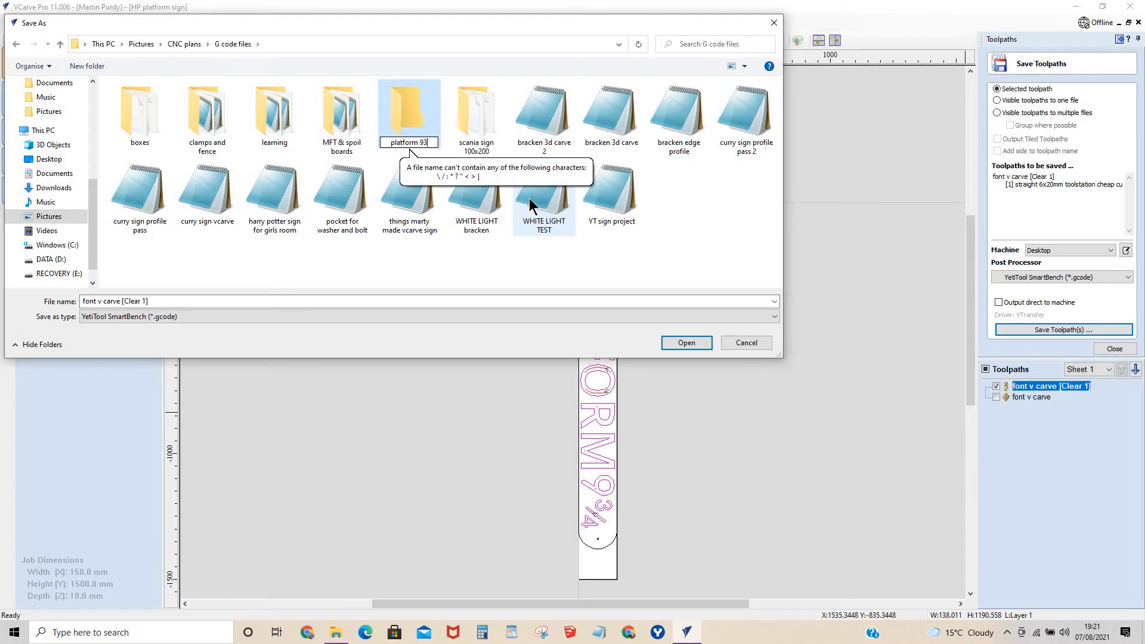
pyautogui.press('BackSpace')
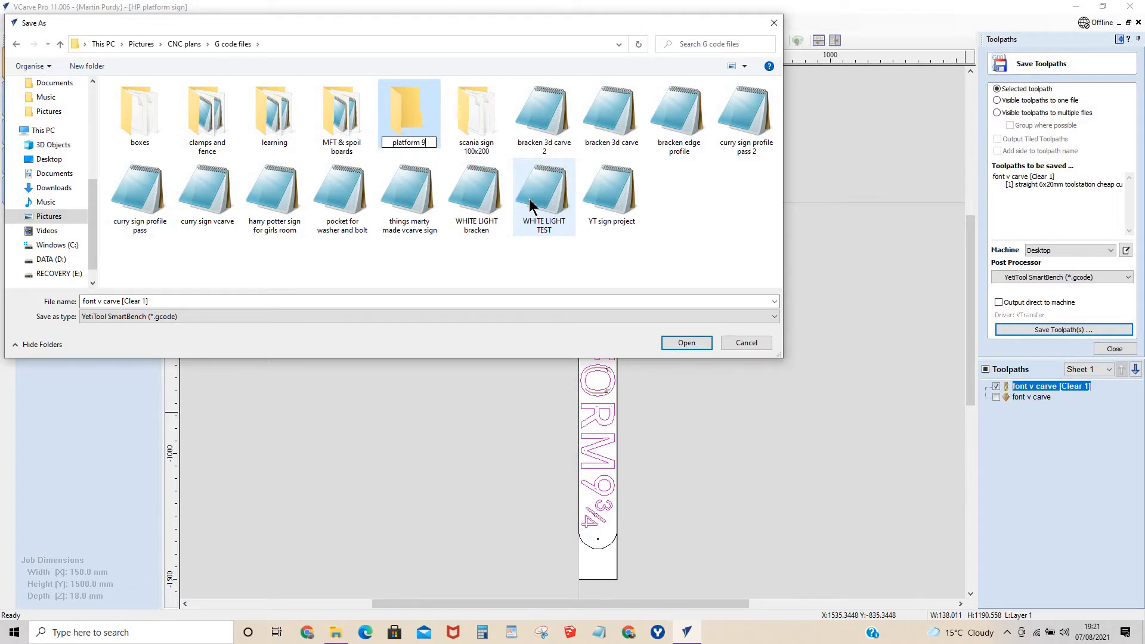
pyautogui.press('BackSpace')
pyautogui.press('BackSpace')
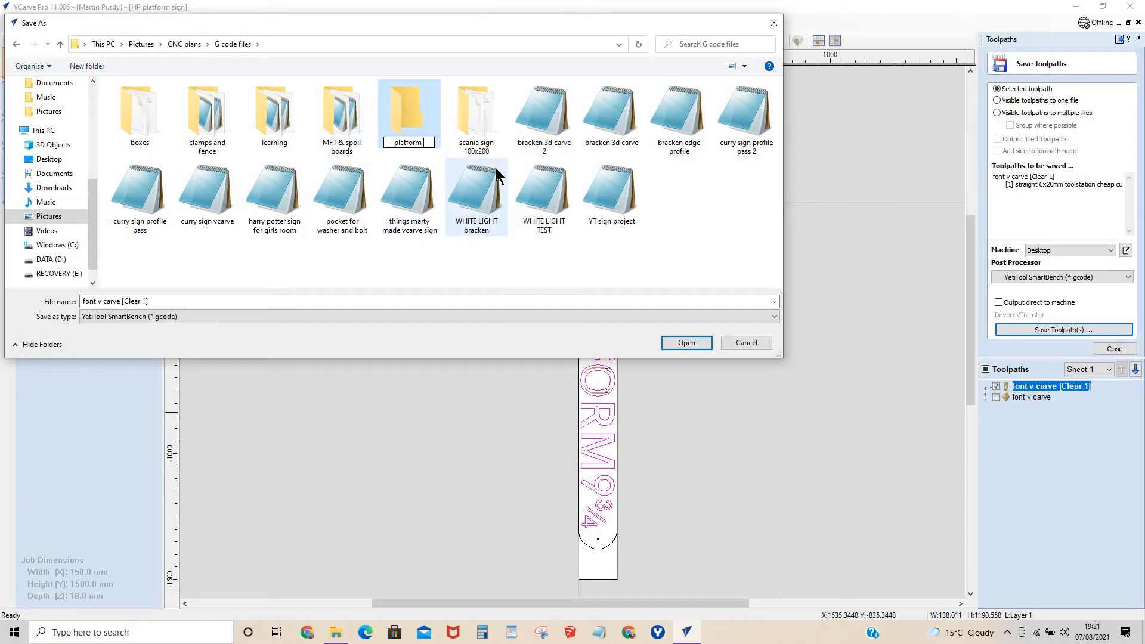
pyautogui.doubleClick(403, 105)
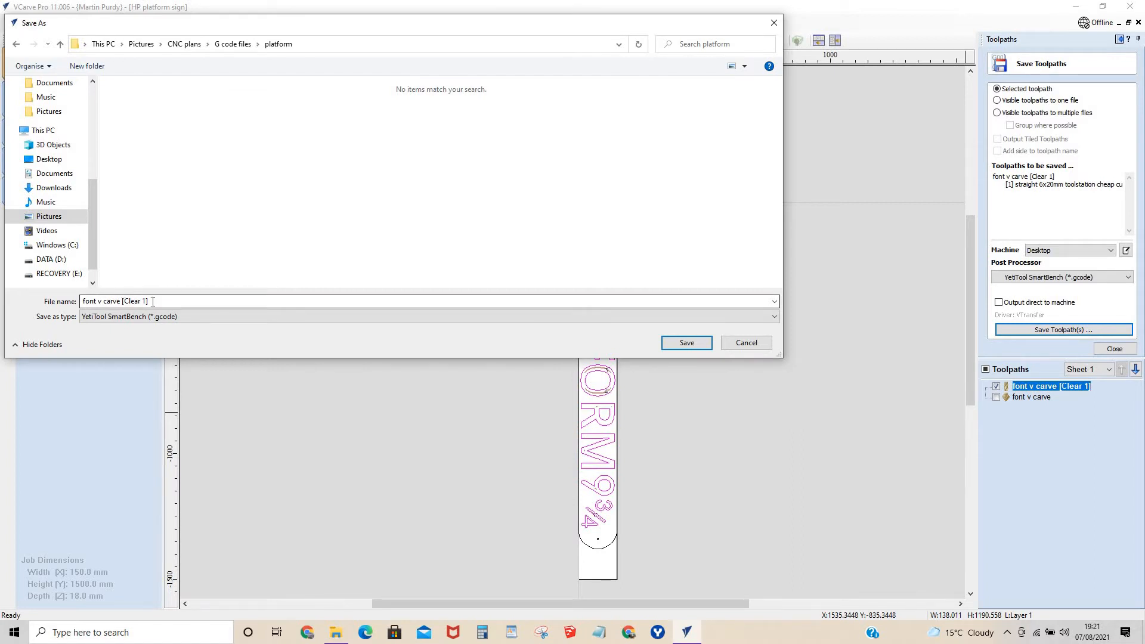
# Save the clearance toolpath under the file name "font v carve [Clear 1] platform".
pyautogui.click(173, 301)
pyautogui.press('Right')
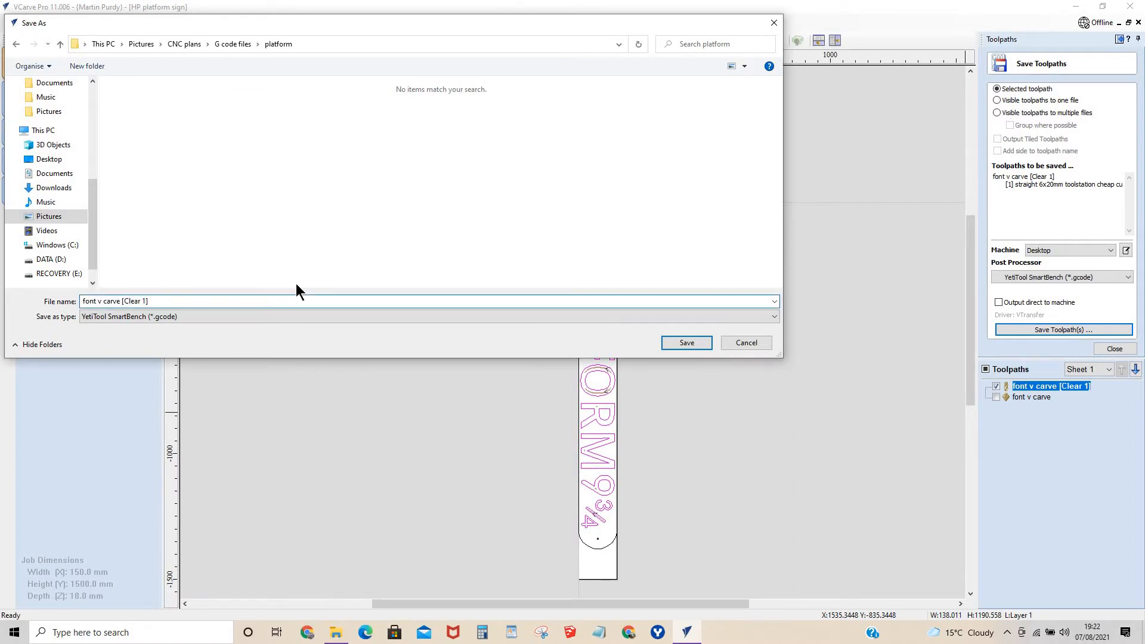
pyautogui.write('plat')
pyautogui.write('form')
pyautogui.click(693, 346)
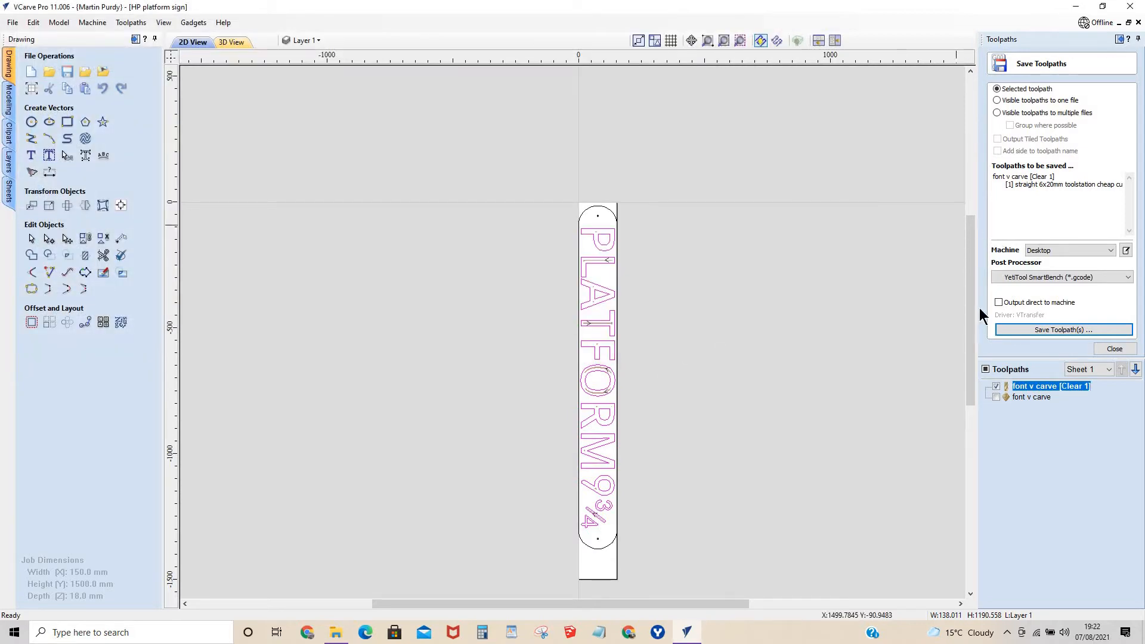
pyautogui.click(996, 397)
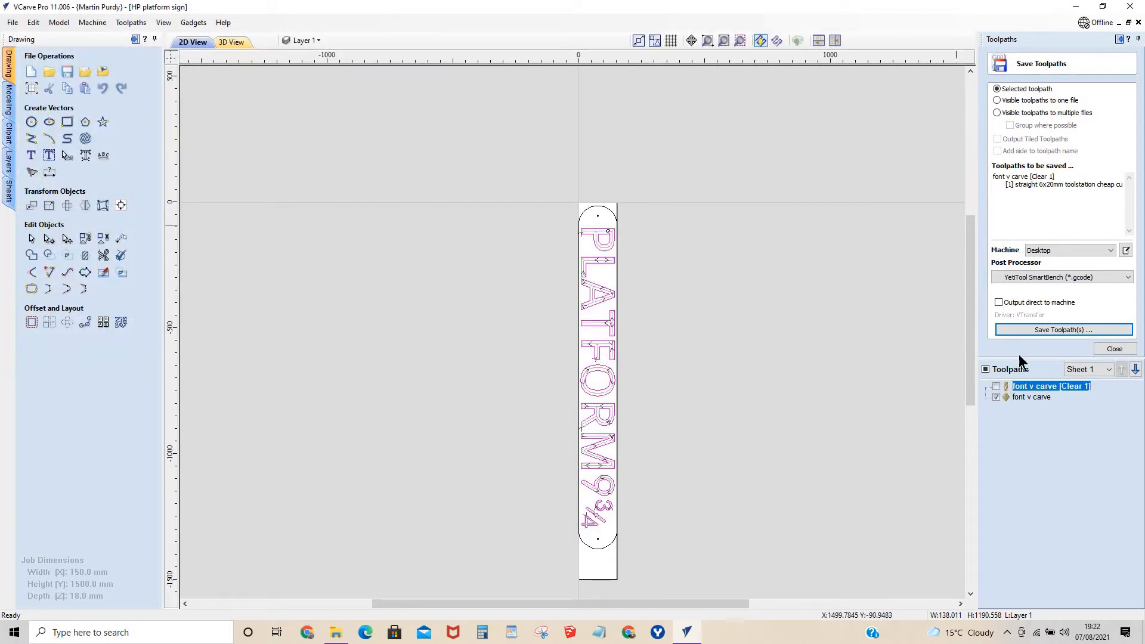
pyautogui.click(1026, 329)
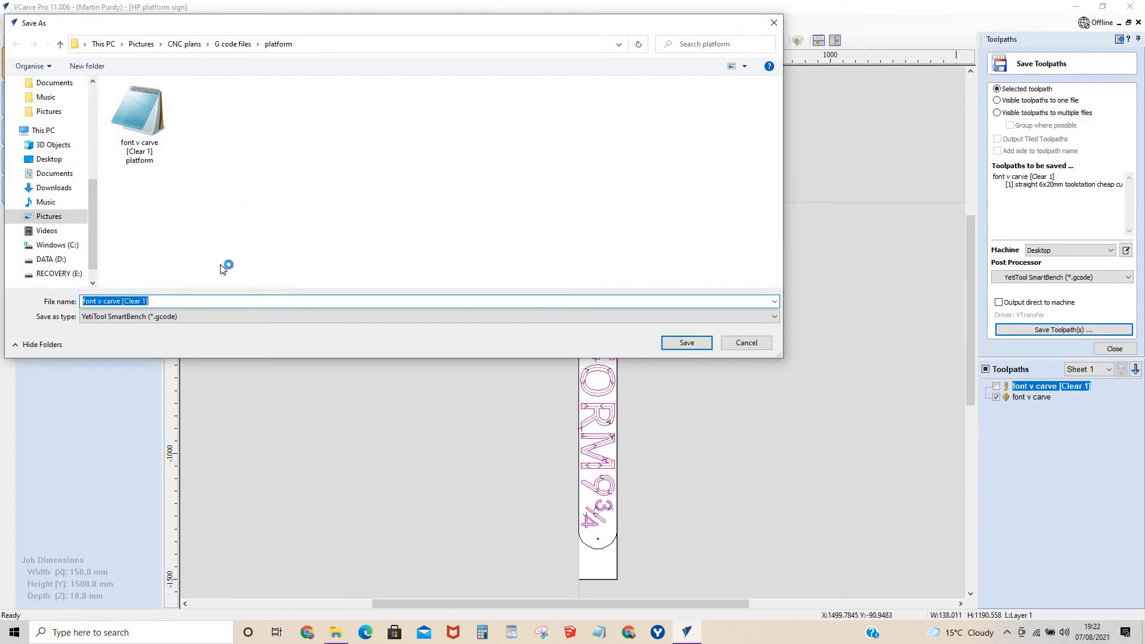
pyautogui.click(762, 347)
# Select the font v carve toolpath for saving and make it the only visible toolpath.
pyautogui.click(1038, 397)
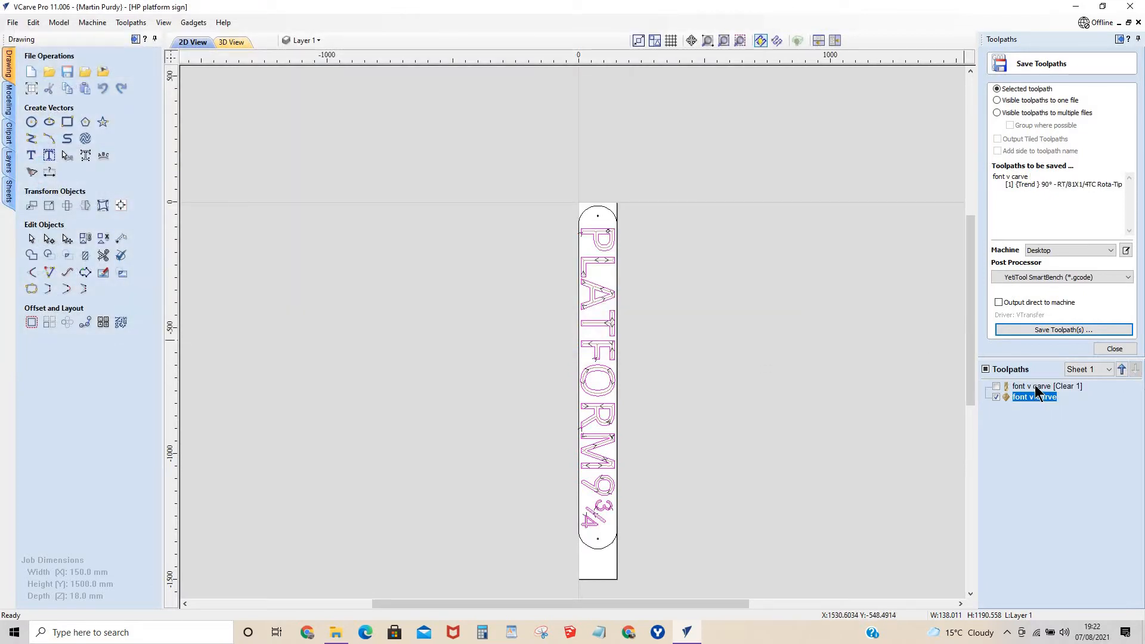
pyautogui.click(1034, 387)
pyautogui.click(1034, 395)
pyautogui.click(985, 370)
pyautogui.click(985, 370)
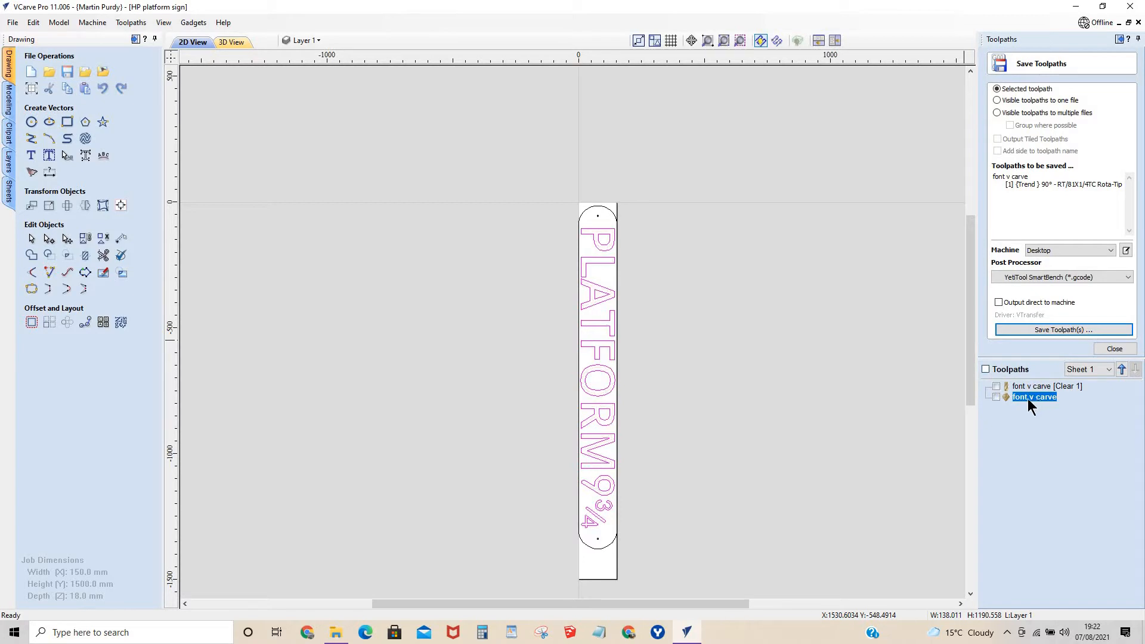
pyautogui.click(996, 397)
# Save the selected toolpath as YetiTool SmartBench G-code in the platform folder under the file name "font v carve platform".
pyautogui.click(1029, 329)
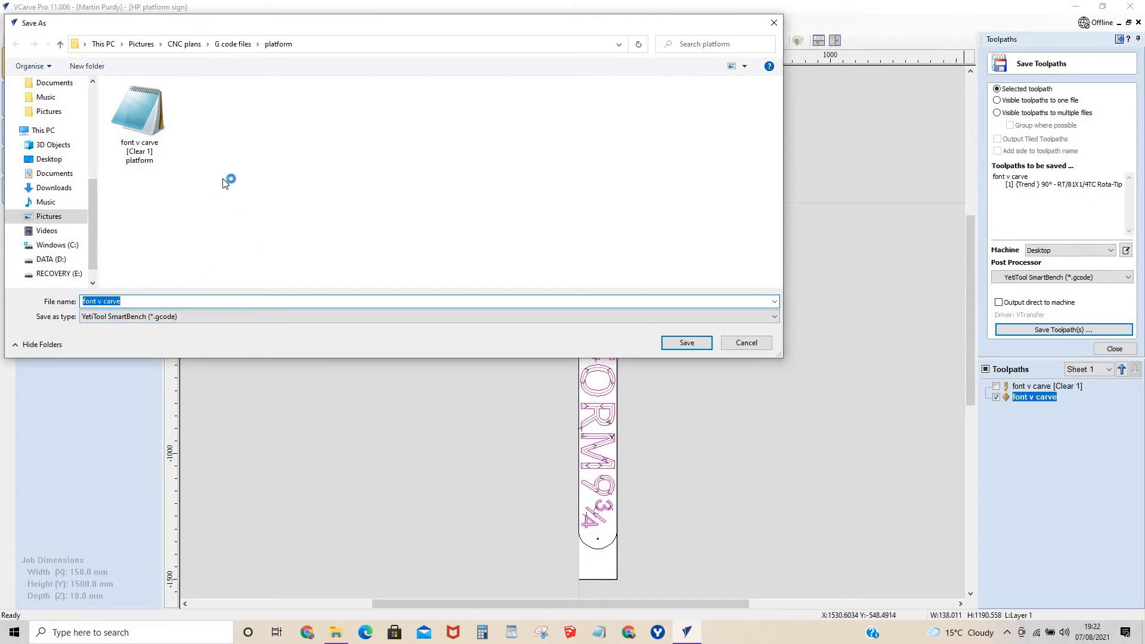
pyautogui.press('Right')
pyautogui.write('pla')
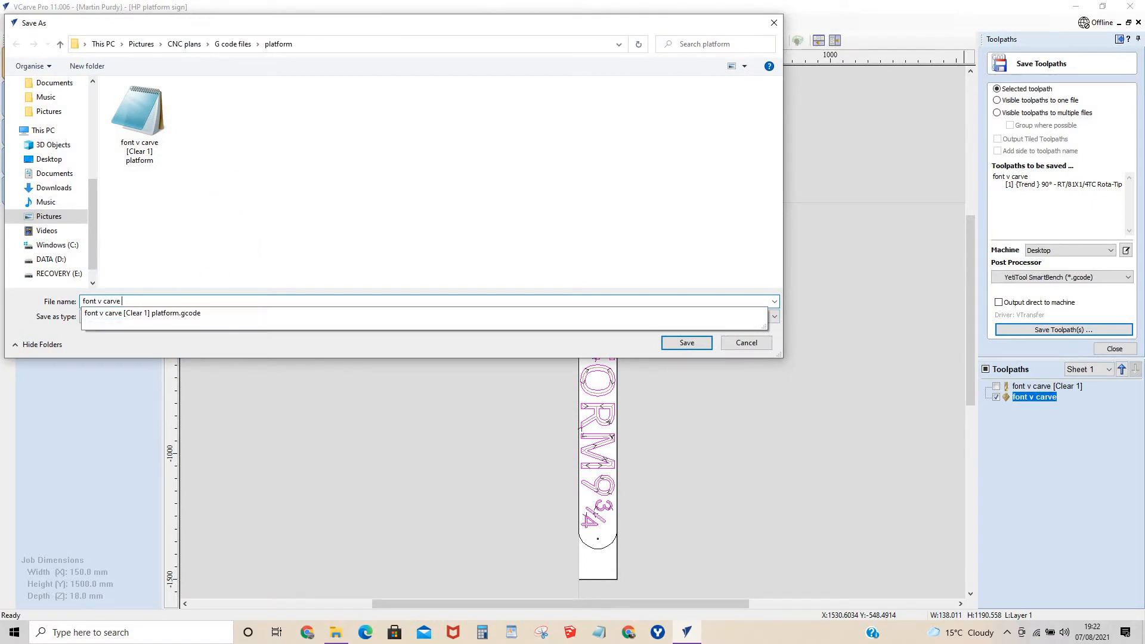
pyautogui.write('tform')
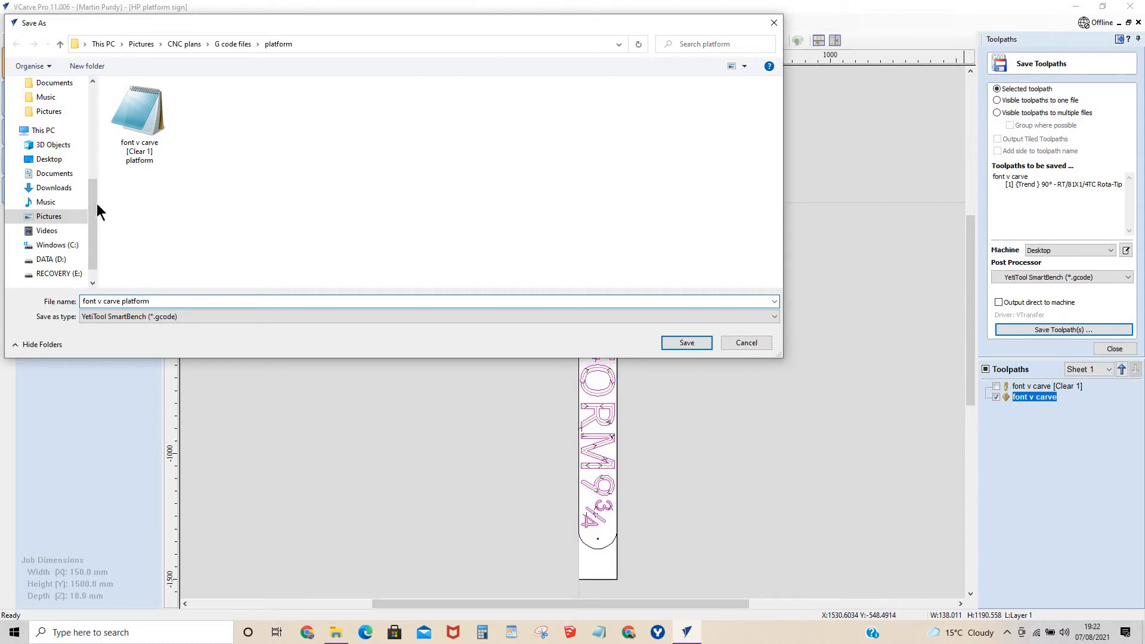
pyautogui.click(686, 343)
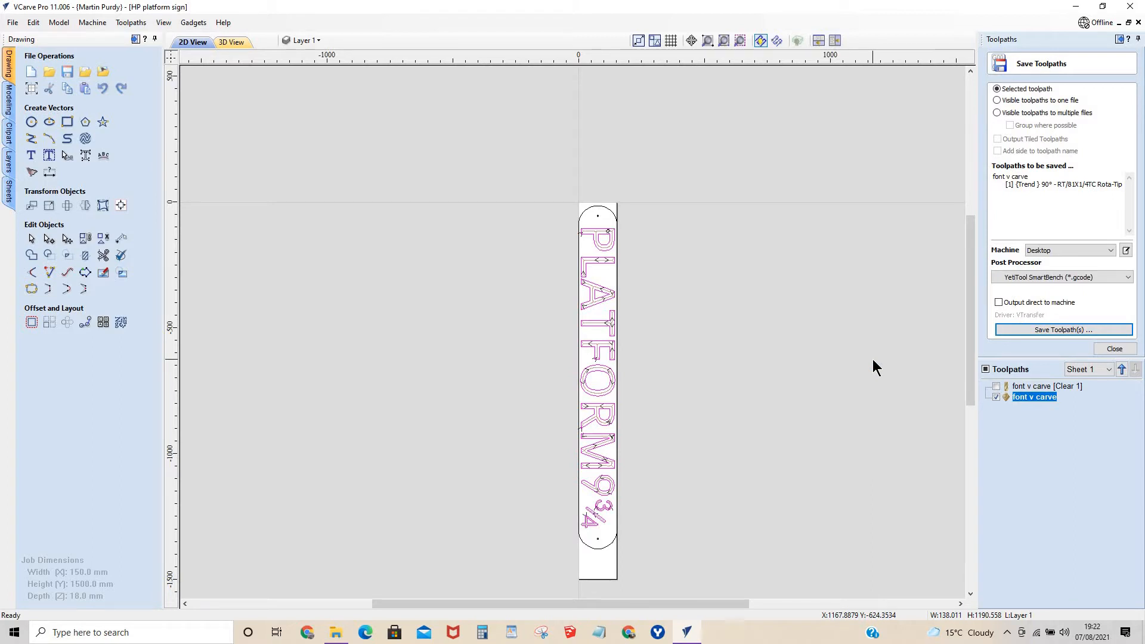
pyautogui.click(608, 212)
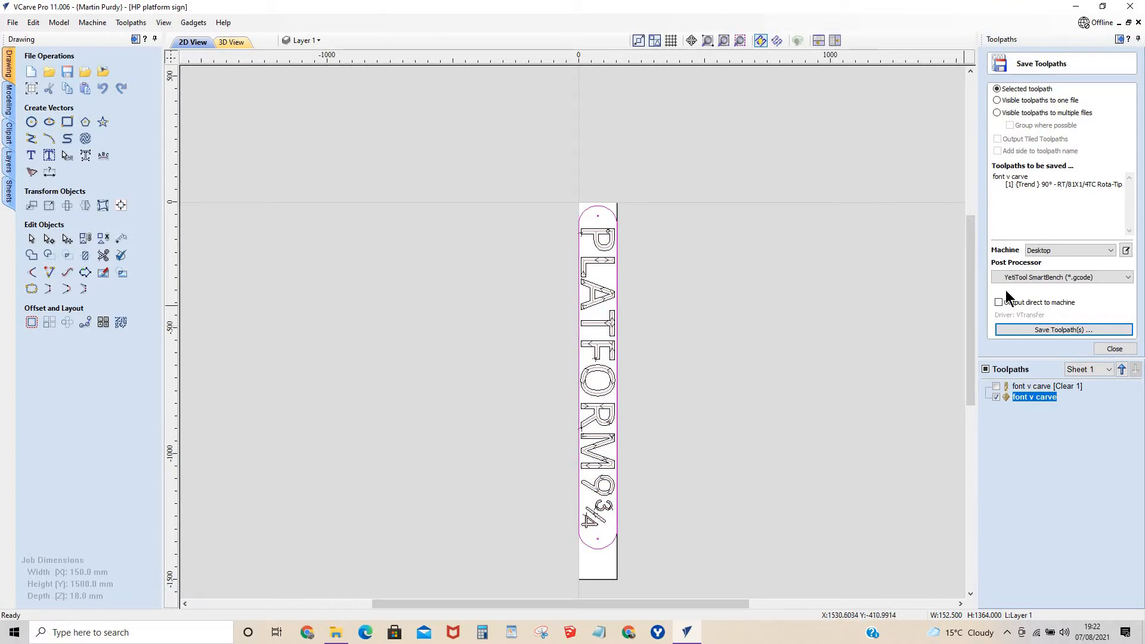
pyautogui.scroll(5, 603, 327)
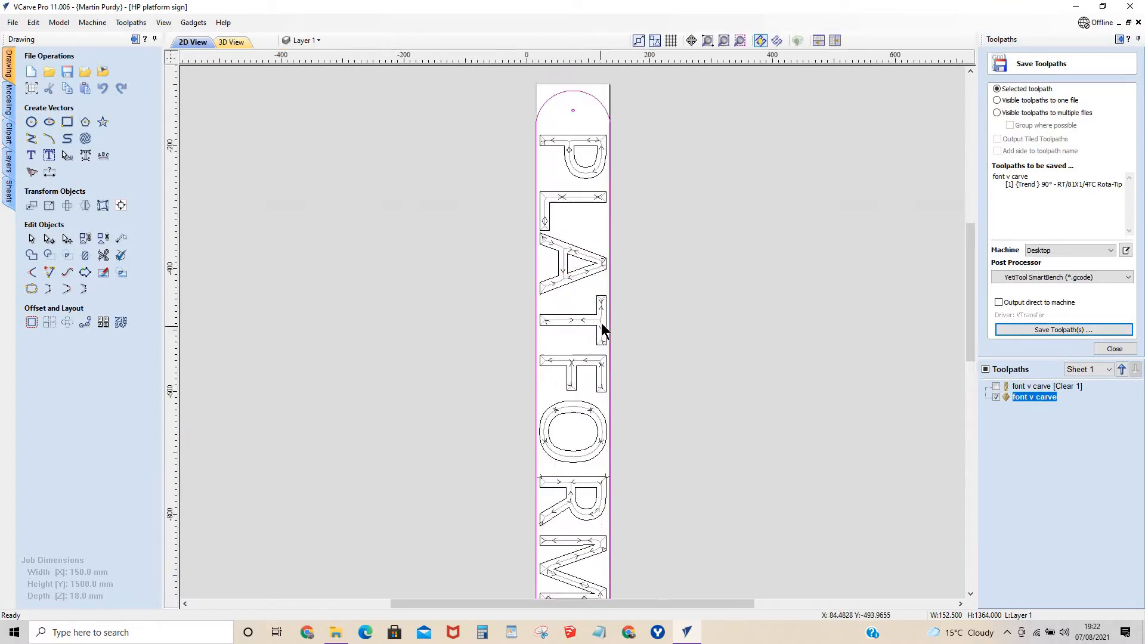
pyautogui.scroll(-3, 605, 298)
pyautogui.click(605, 285)
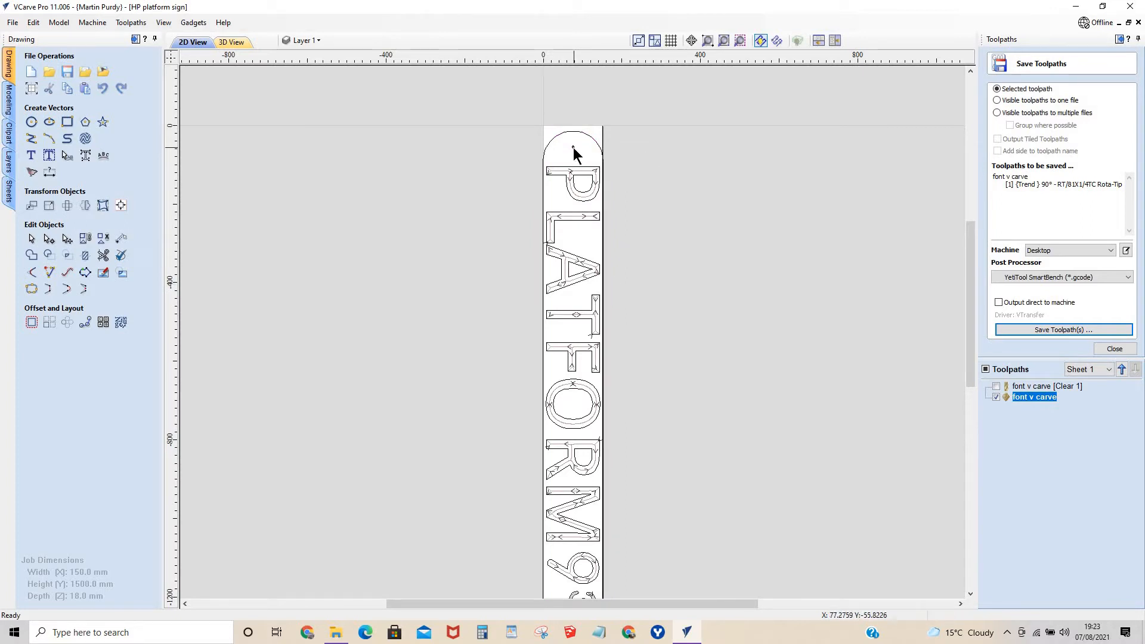
# Select both small screw-hole circles, one at each rounded end of the sign.
pyautogui.scroll(-3, 591, 386)
pyautogui.scroll(5, 576, 408)
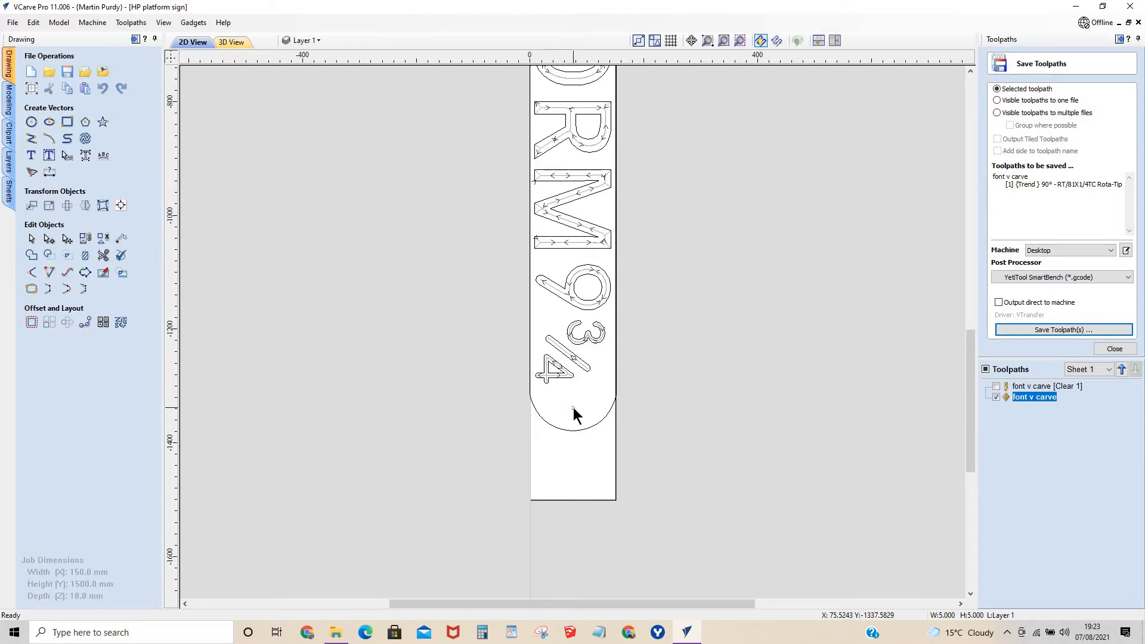
pyautogui.scroll(-4, 576, 388)
pyautogui.scroll(5, 575, 198)
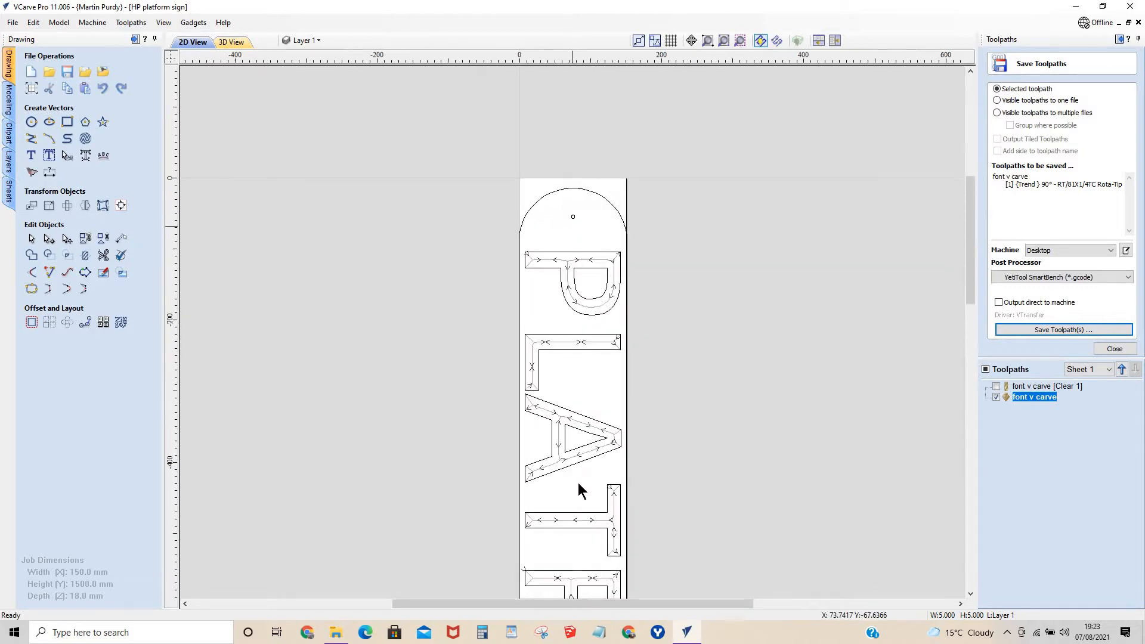
pyautogui.scroll(-4, 578, 481)
pyautogui.scroll(5, 562, 503)
pyautogui.scroll(-4, 580, 403)
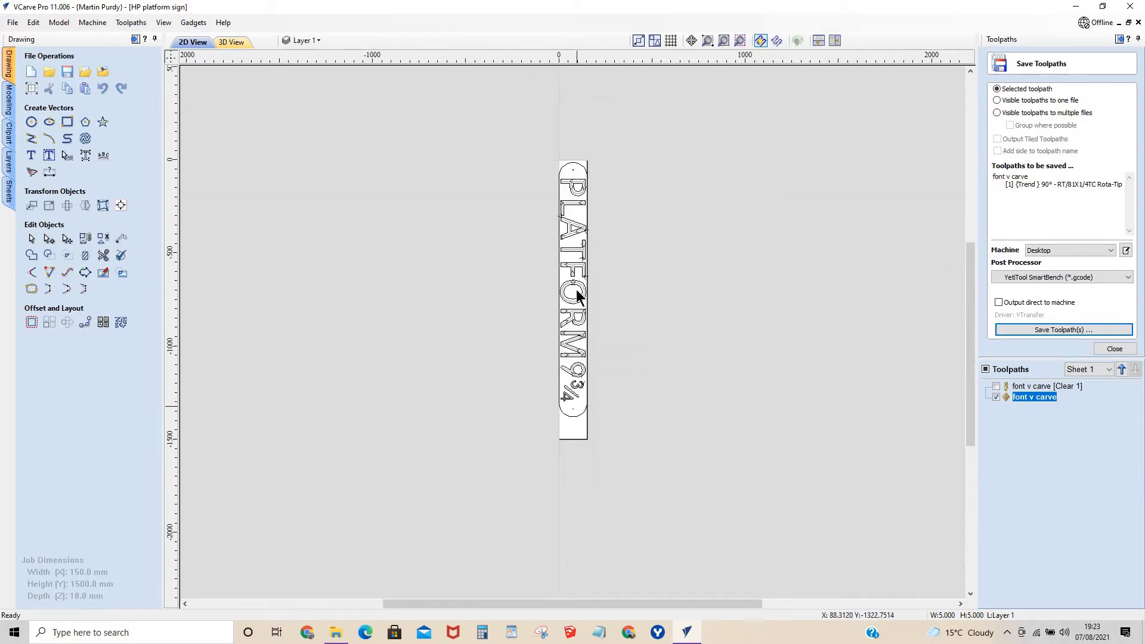
pyautogui.scroll(5, 574, 224)
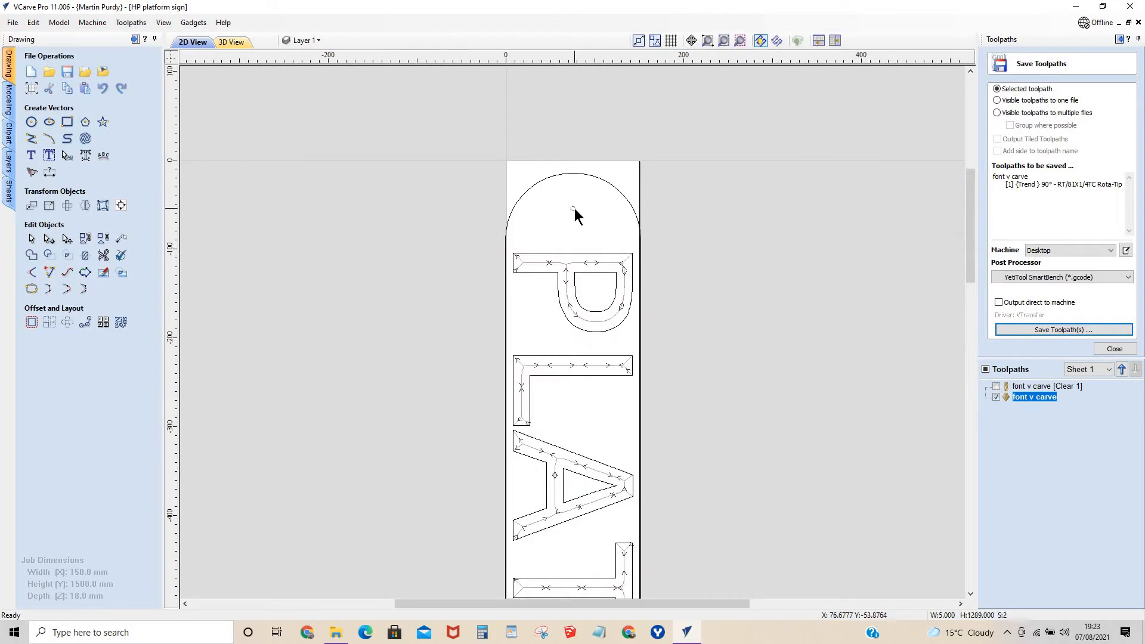
# Examine the selected screw-hole circles at both ends of the sign and leave the toolpath saving form.
pyautogui.scroll(-4, 562, 503)
pyautogui.scroll(5, 574, 555)
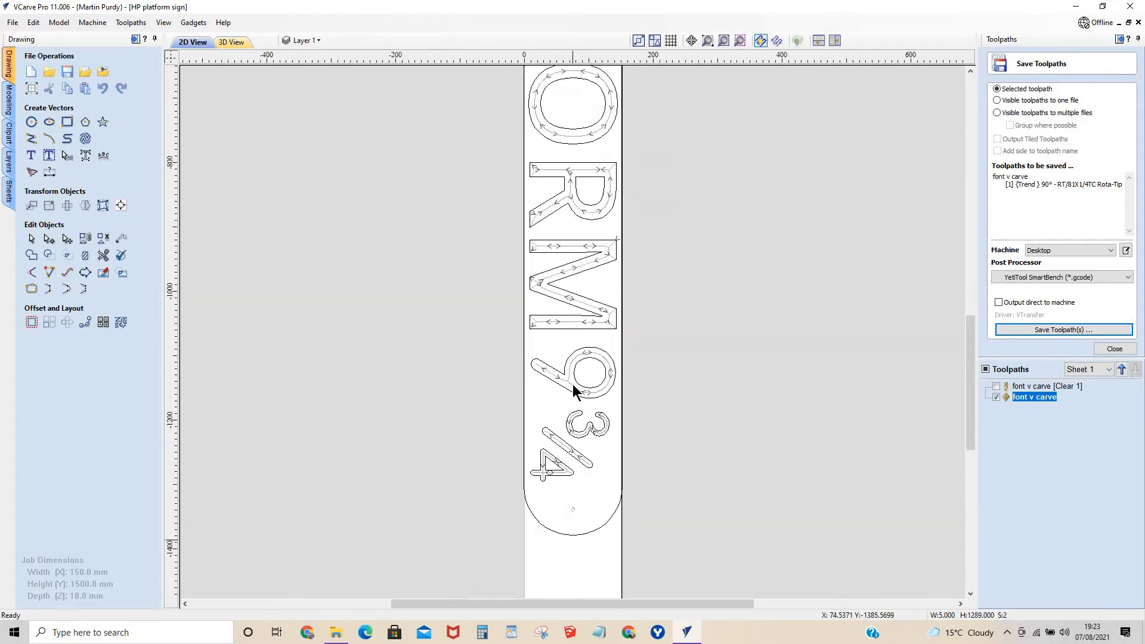
pyautogui.scroll(-3, 572, 388)
pyautogui.scroll(2, 581, 156)
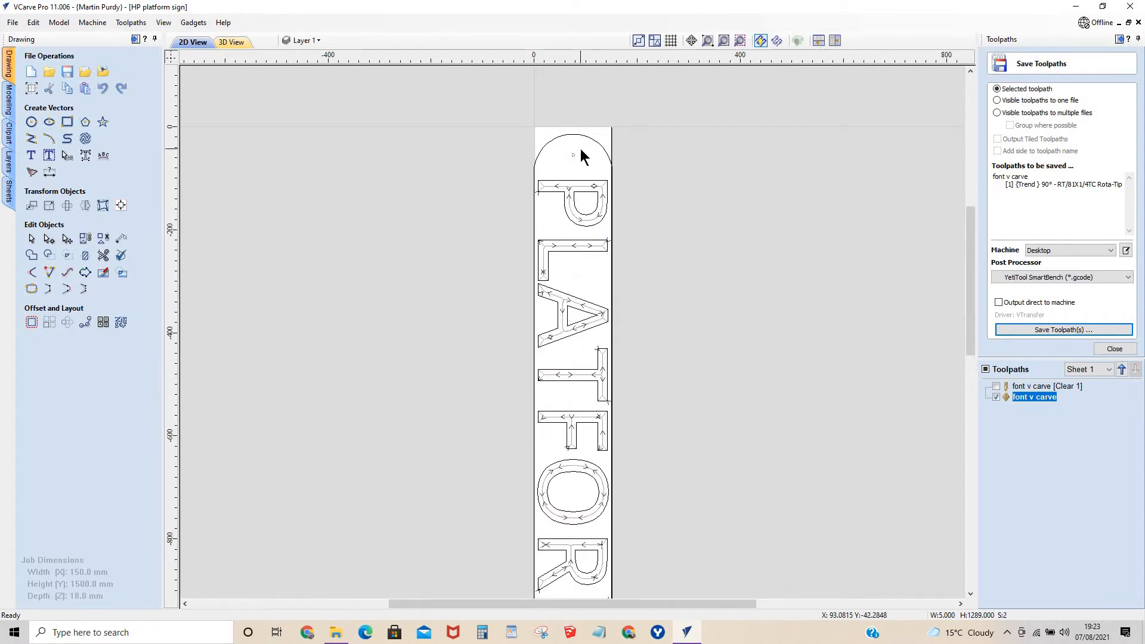
pyautogui.scroll(3, 576, 149)
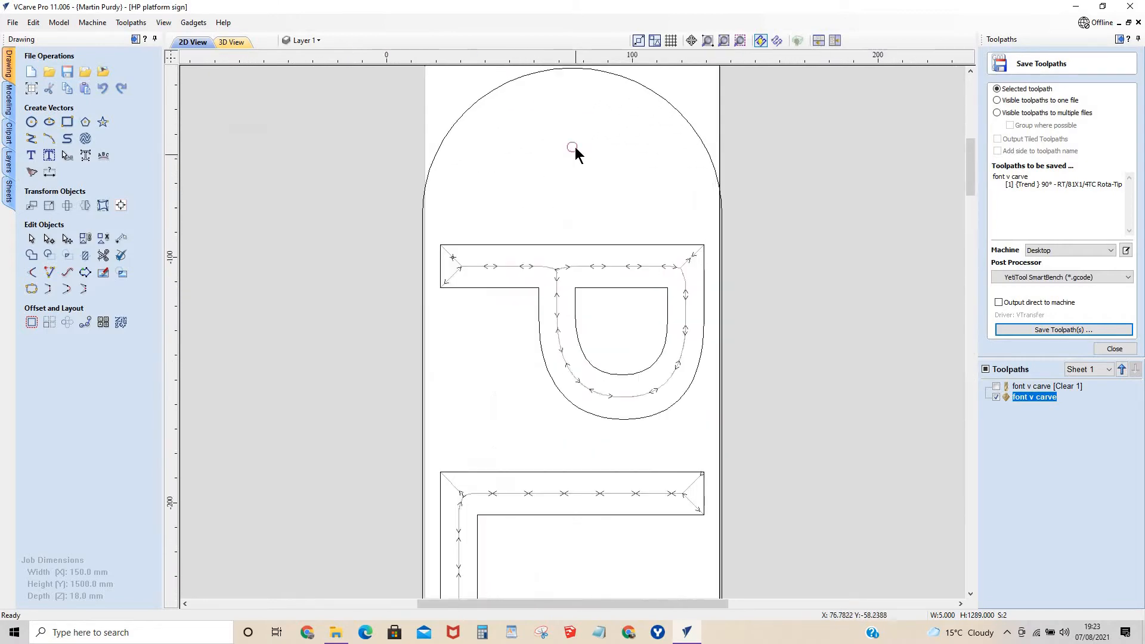
pyautogui.scroll(-5, 574, 146)
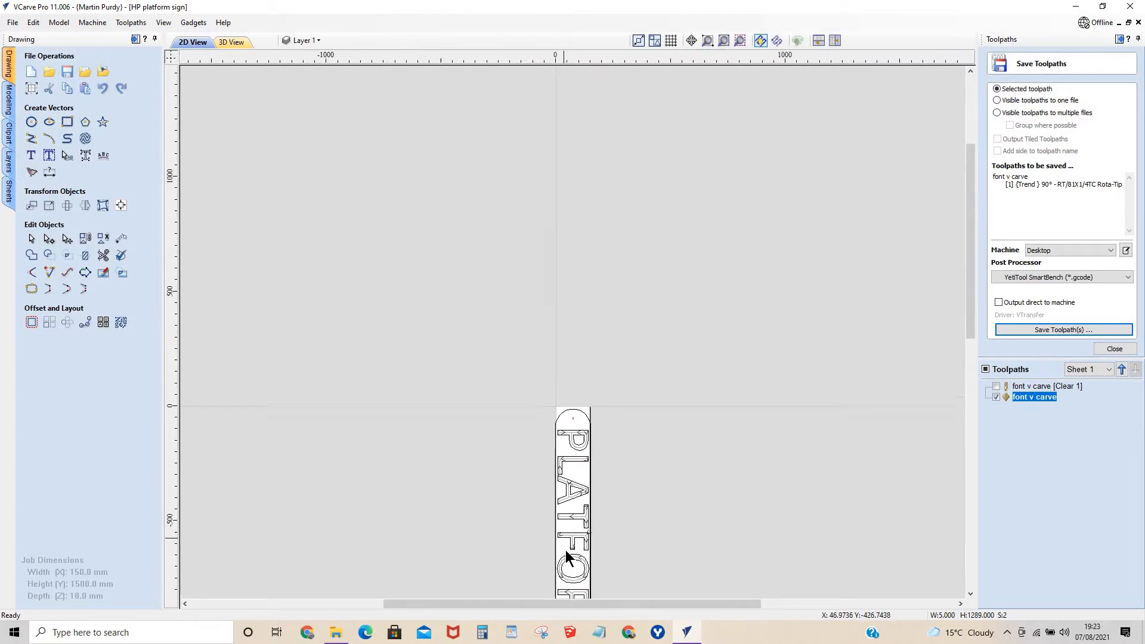
pyautogui.moveTo(973, 249); pyautogui.dragTo(972, 351)
pyautogui.scroll(5, 581, 422)
pyautogui.scroll(-5, 581, 422)
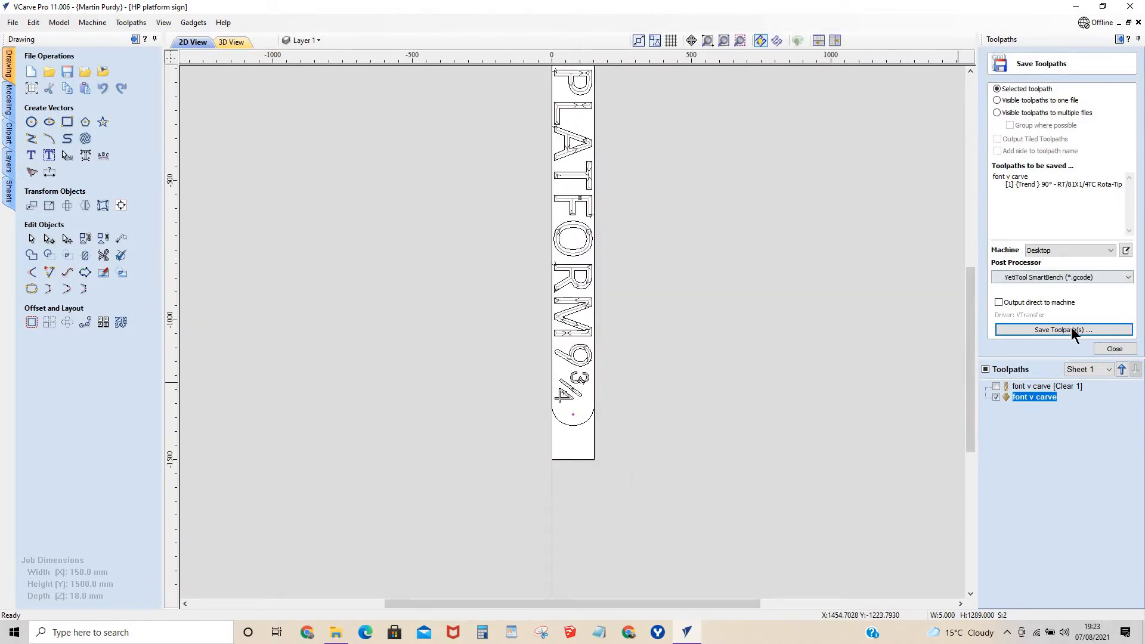
pyautogui.click(1112, 348)
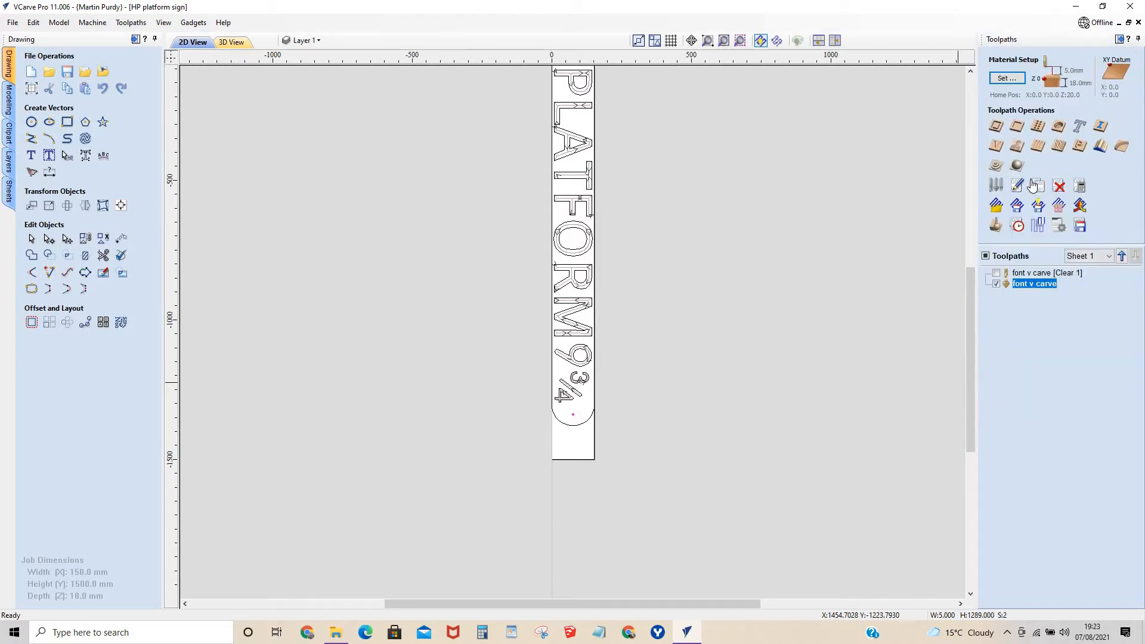
pyautogui.click(1000, 128)
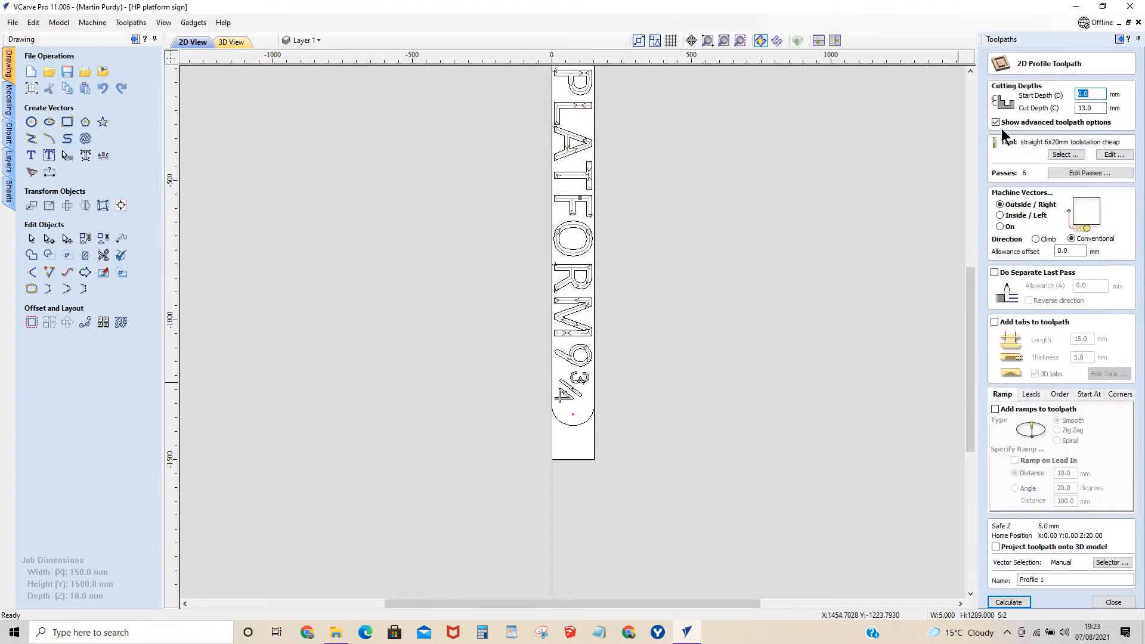
pyautogui.click(1000, 216)
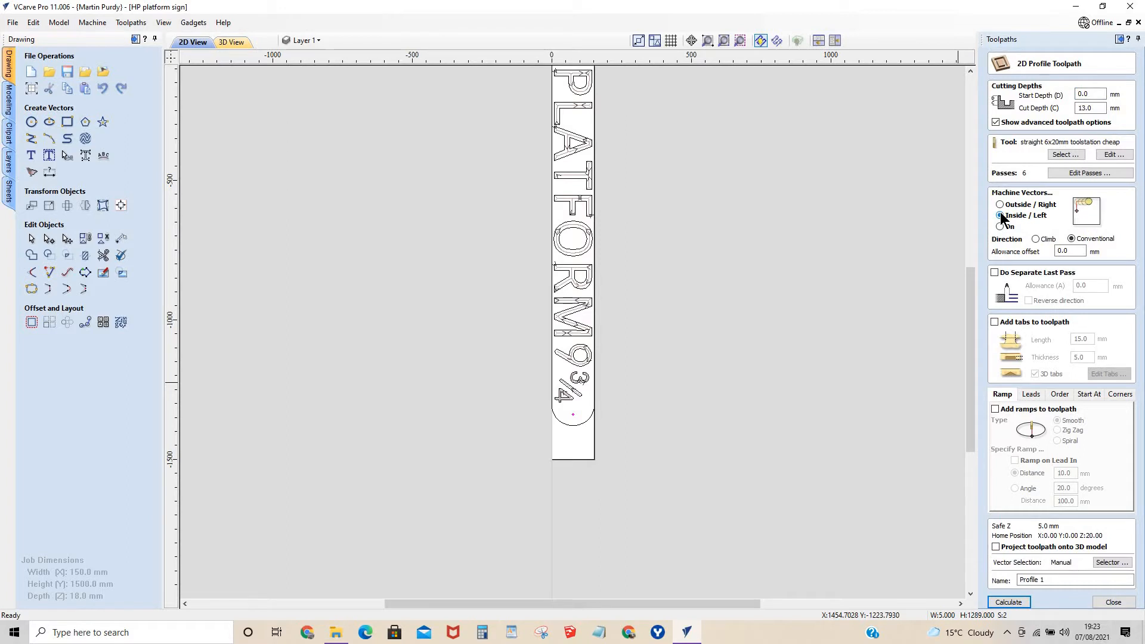
pyautogui.click(1113, 602)
# Try to calculate a pocket toolpath for the screw holes with an 18.5 mm cut depth and the straight 6x20mm cutter.
pyautogui.click(1016, 126)
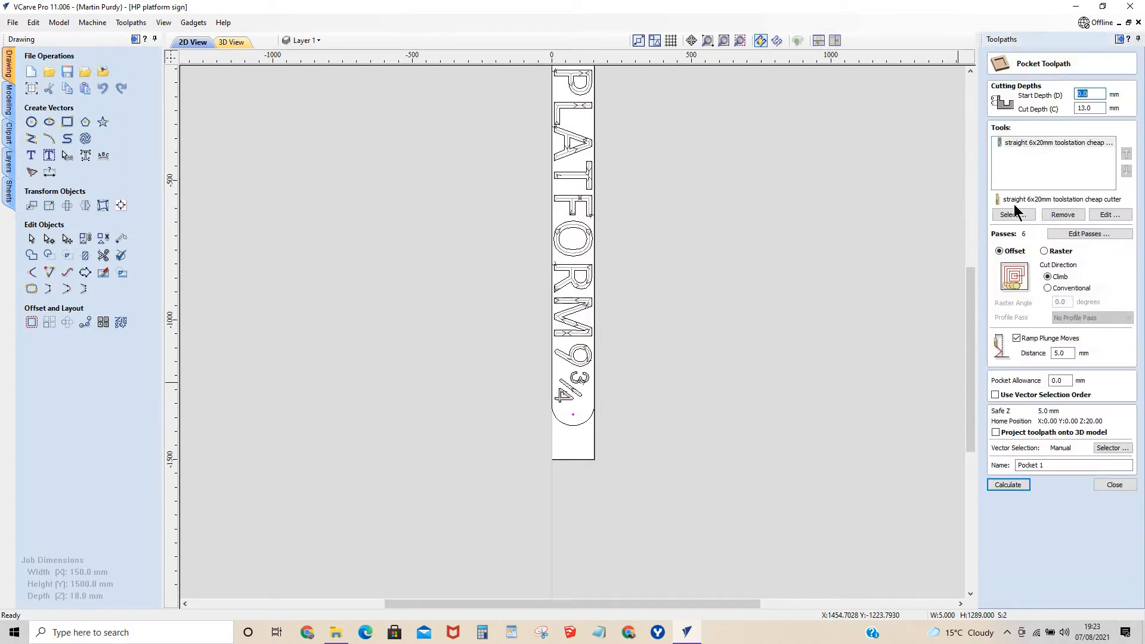
pyautogui.press('Tab')
pyautogui.write('1')
pyautogui.press('BackSpace')
pyautogui.write('.')
pyautogui.click(1006, 484)
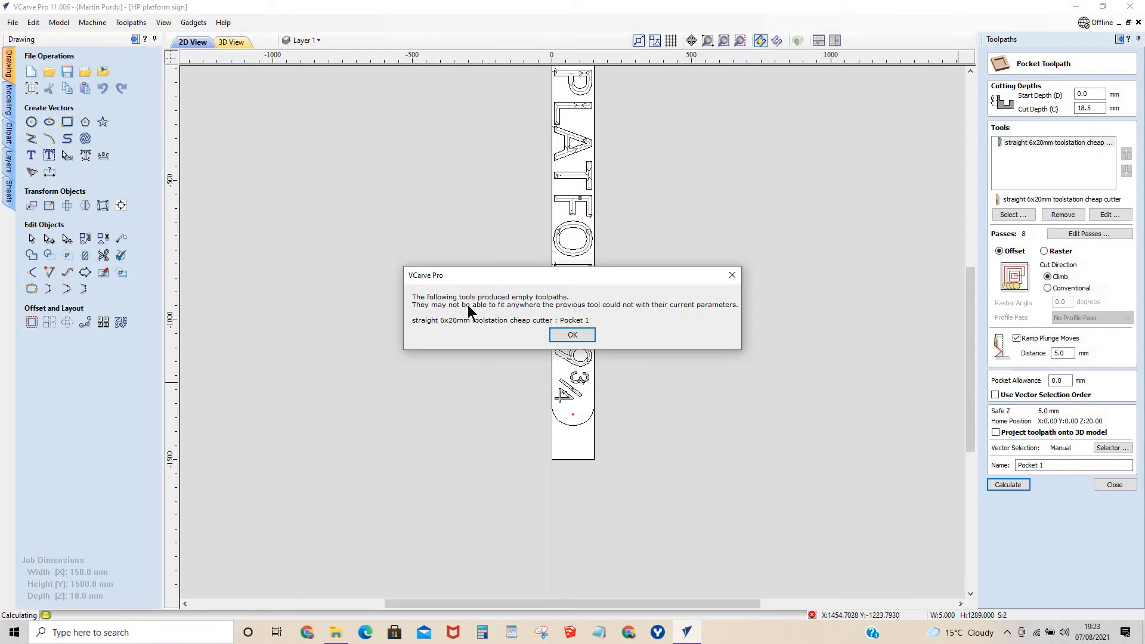
pyautogui.click(575, 333)
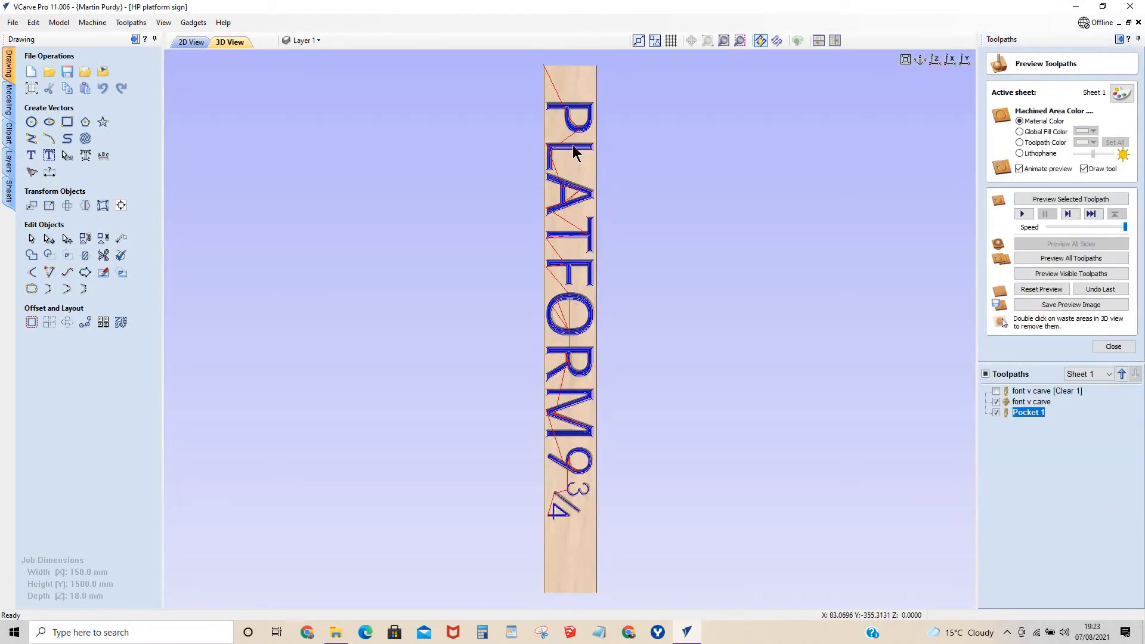
pyautogui.click(1107, 346)
pyautogui.click(1101, 346)
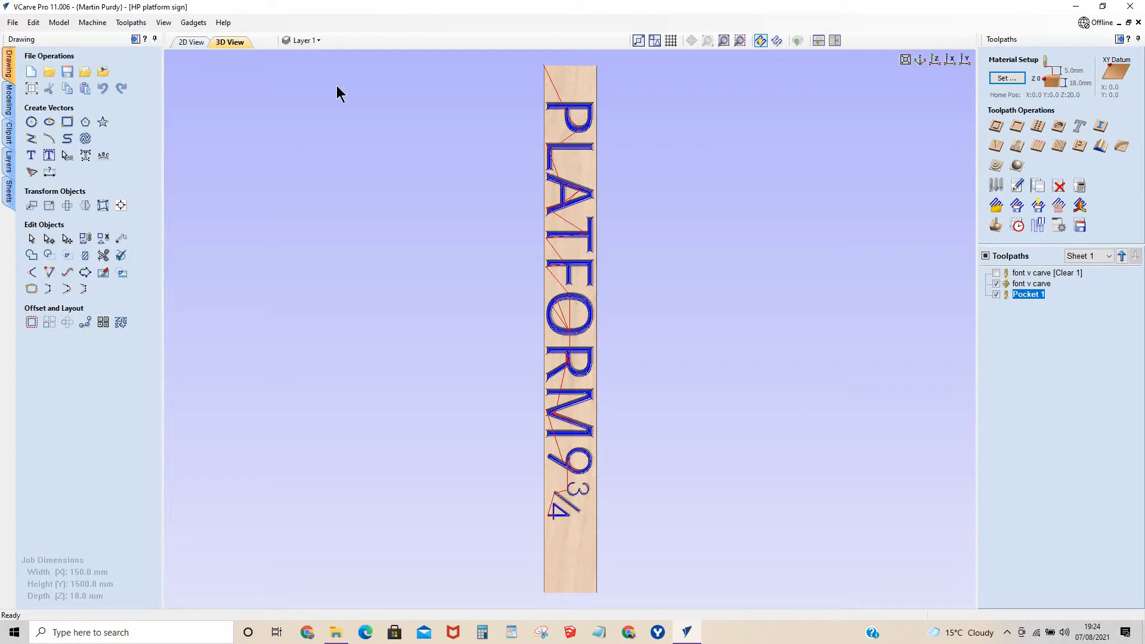
# Start another pocket toolpath for the screw holes and replace the 6x20mm cutter with the straight 4x12mm toolstation cheap cutter.
pyautogui.click(199, 44)
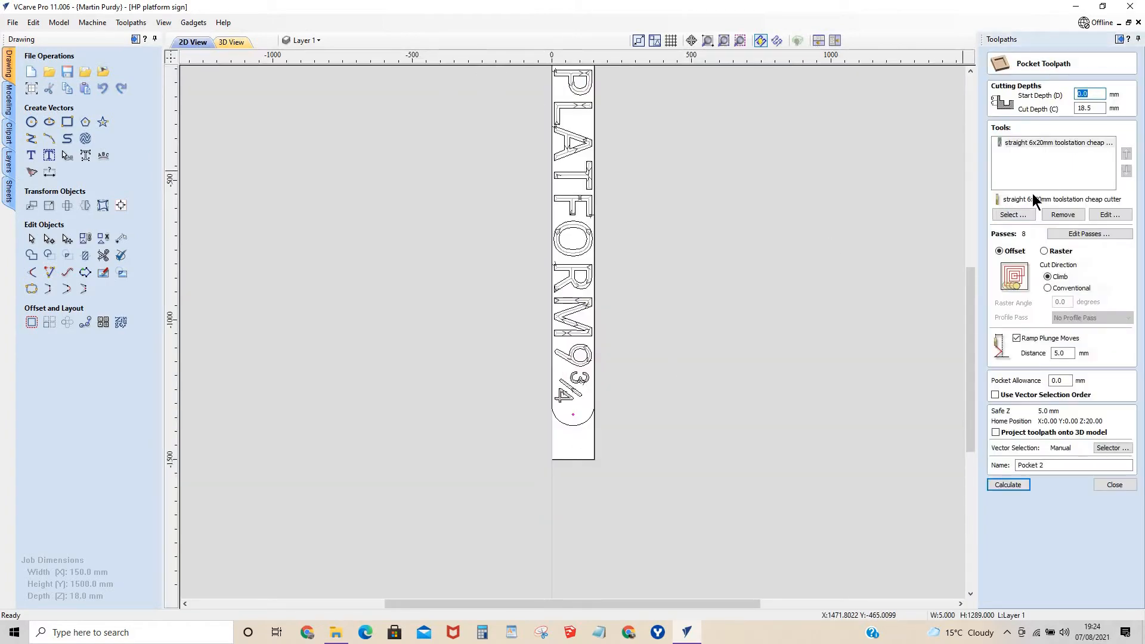
pyautogui.click(1019, 218)
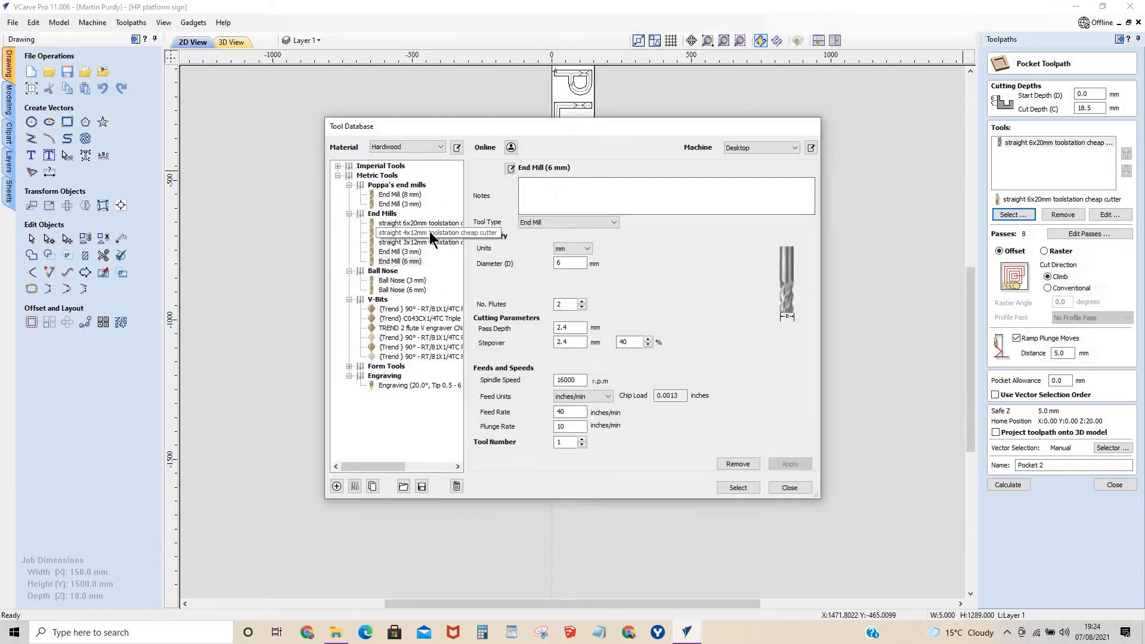
pyautogui.click(428, 234)
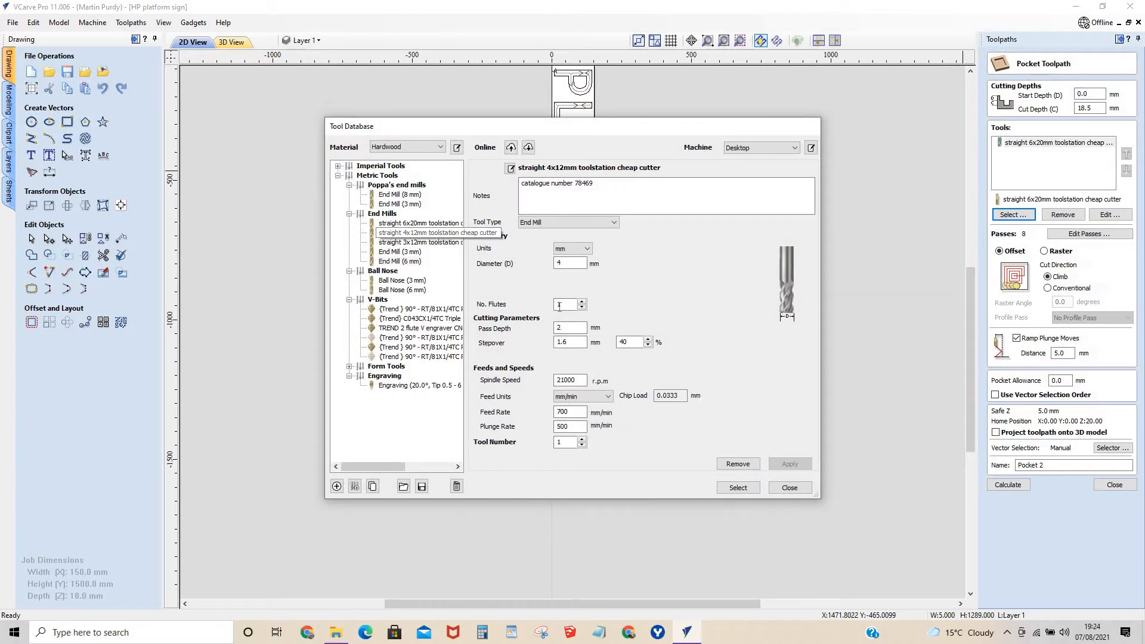
pyautogui.click(738, 488)
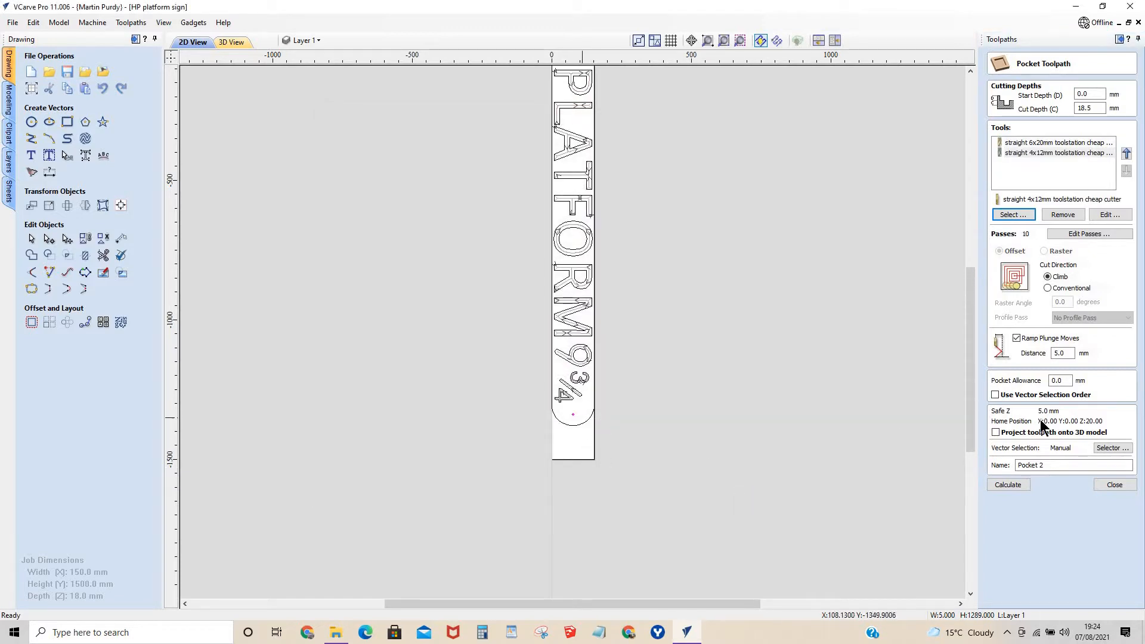
pyautogui.click(1038, 143)
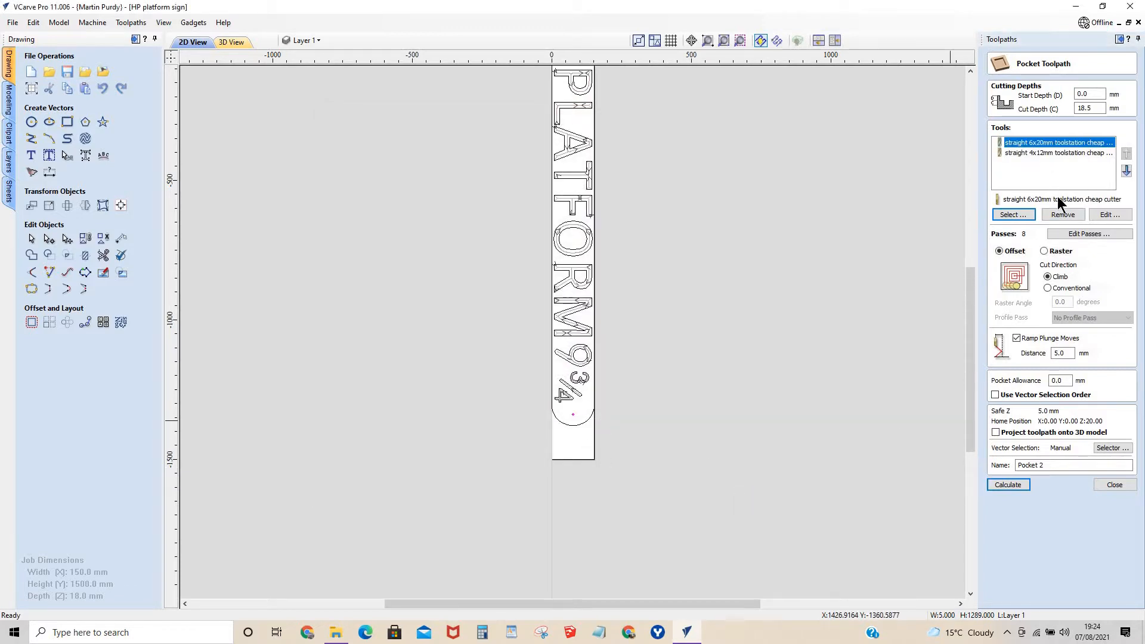
pyautogui.click(1059, 214)
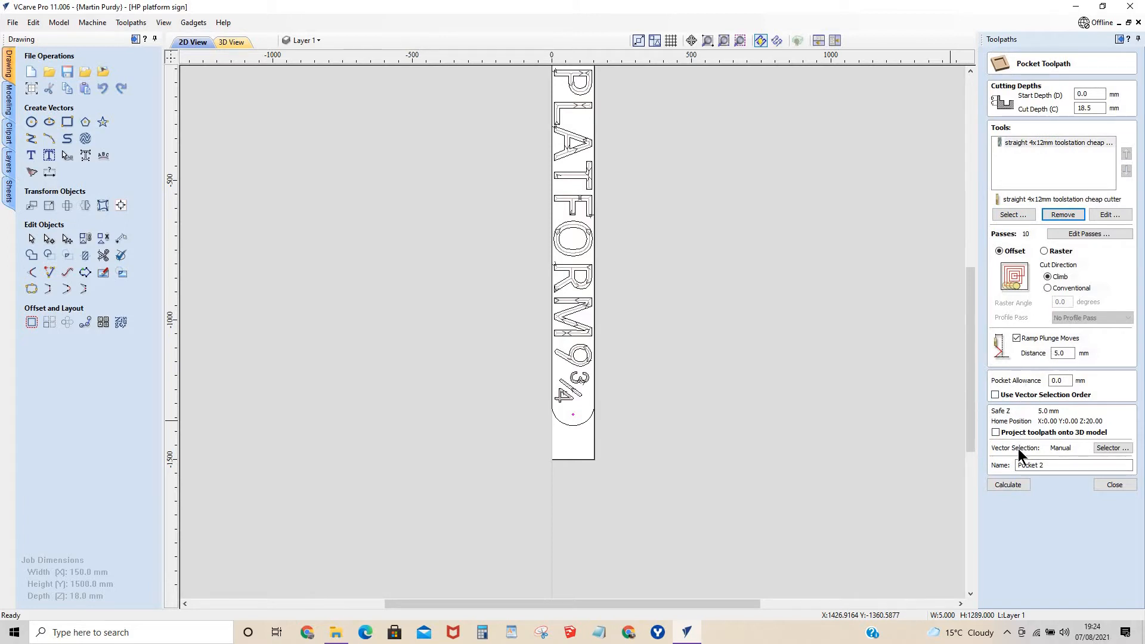
# Name the pocket toolpath "screw holes" and calculate it, accepting the cut through the material.
pyautogui.click(1057, 355)
pyautogui.moveTo(1047, 466); pyautogui.dragTo(981, 464)
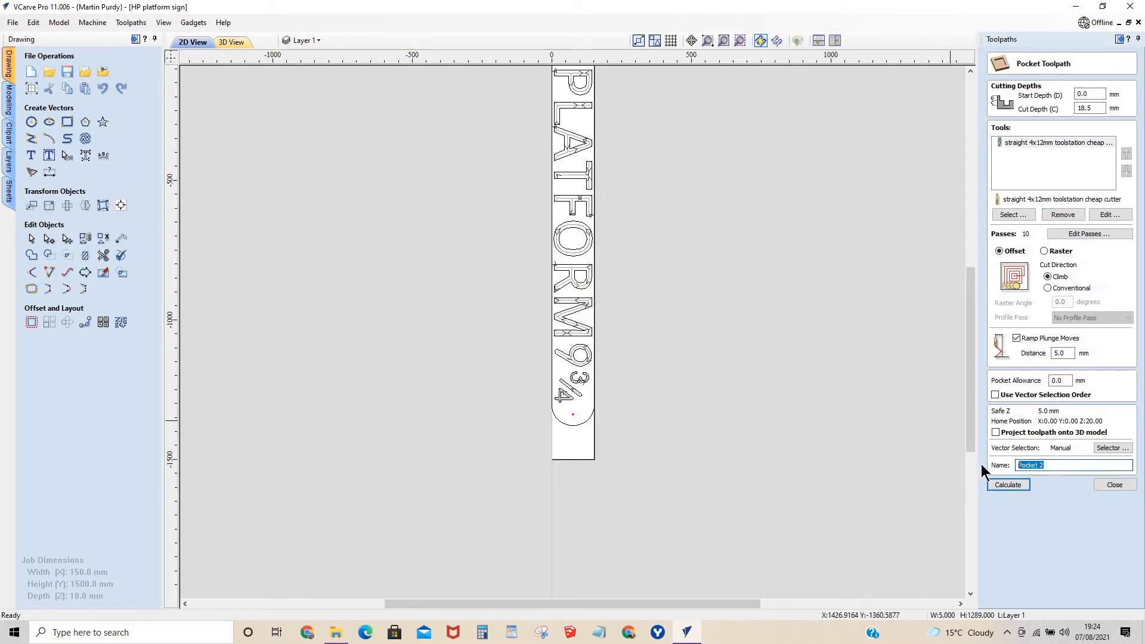
pyautogui.write('screw holes')
pyautogui.click(1019, 486)
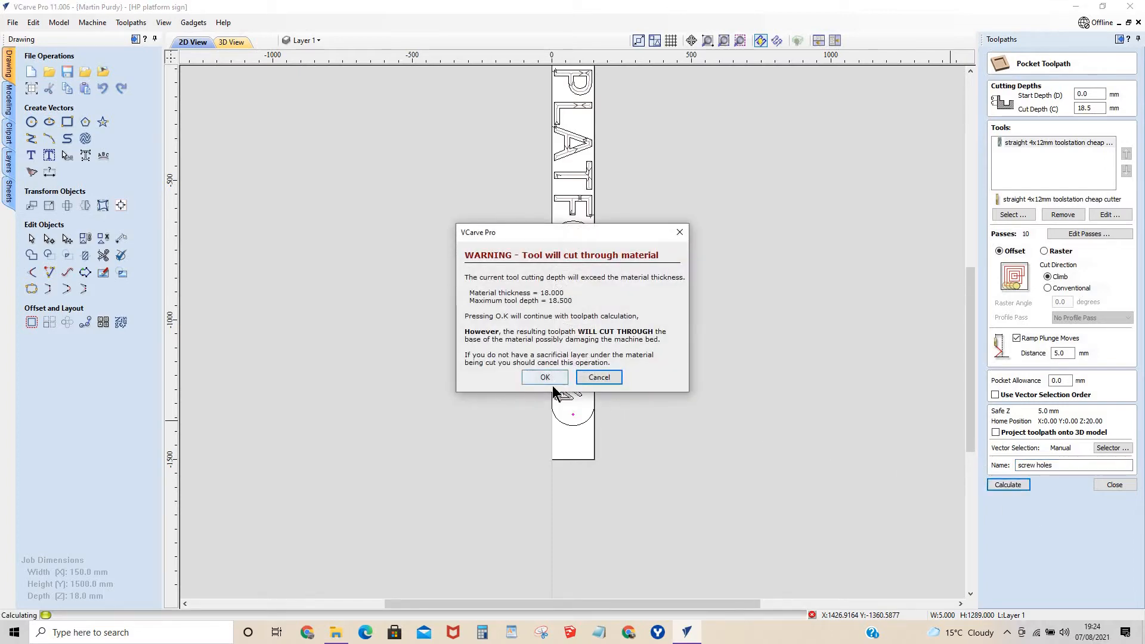
pyautogui.click(551, 378)
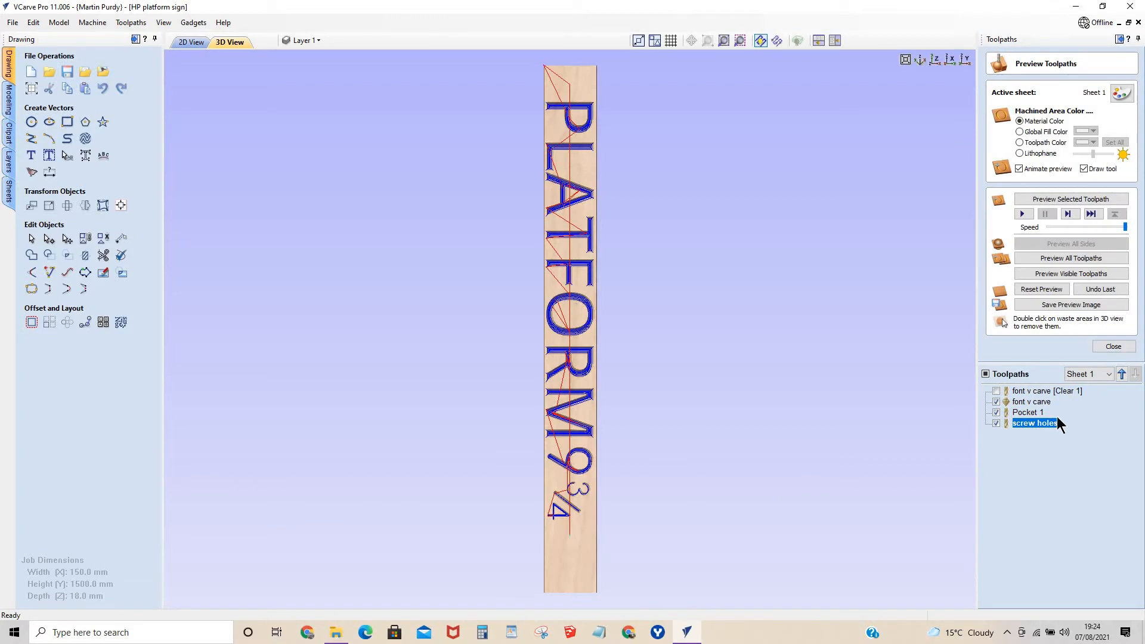
# Hide all the toolpaths, including the screw holes, from the 3D model and leave the toolpath preview.
pyautogui.click(995, 402)
pyautogui.click(985, 374)
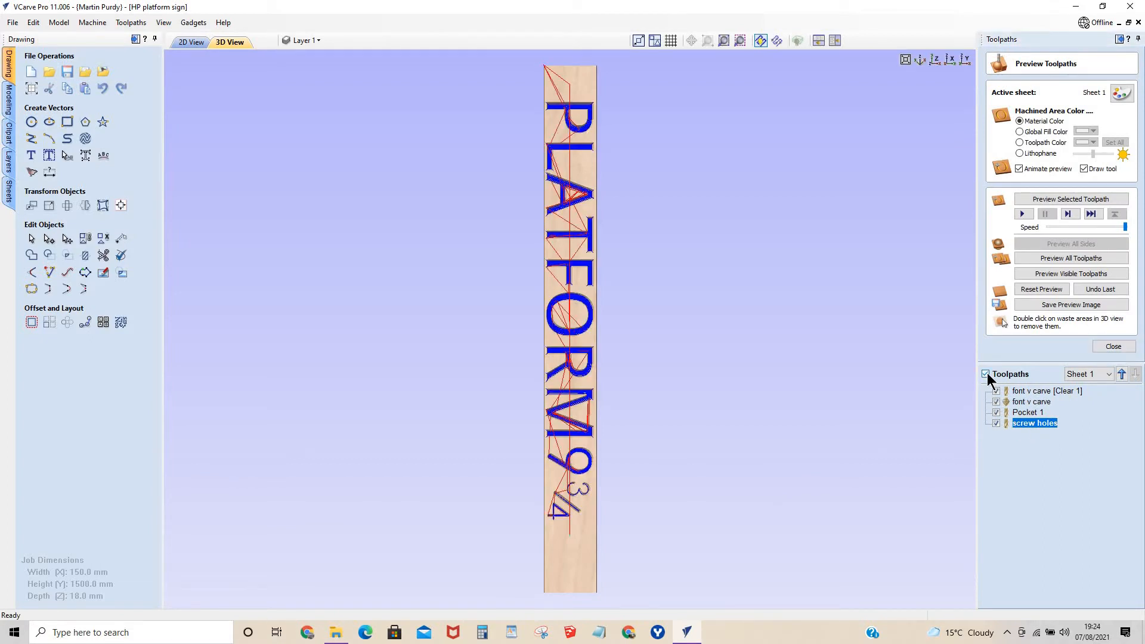
pyautogui.click(986, 374)
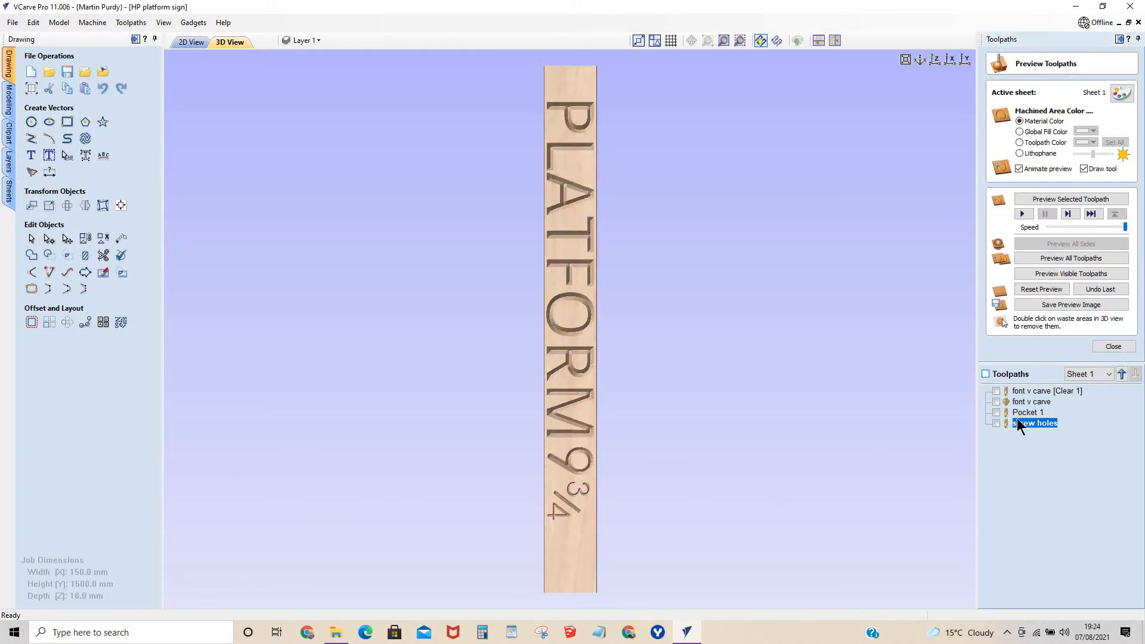
pyautogui.click(1112, 347)
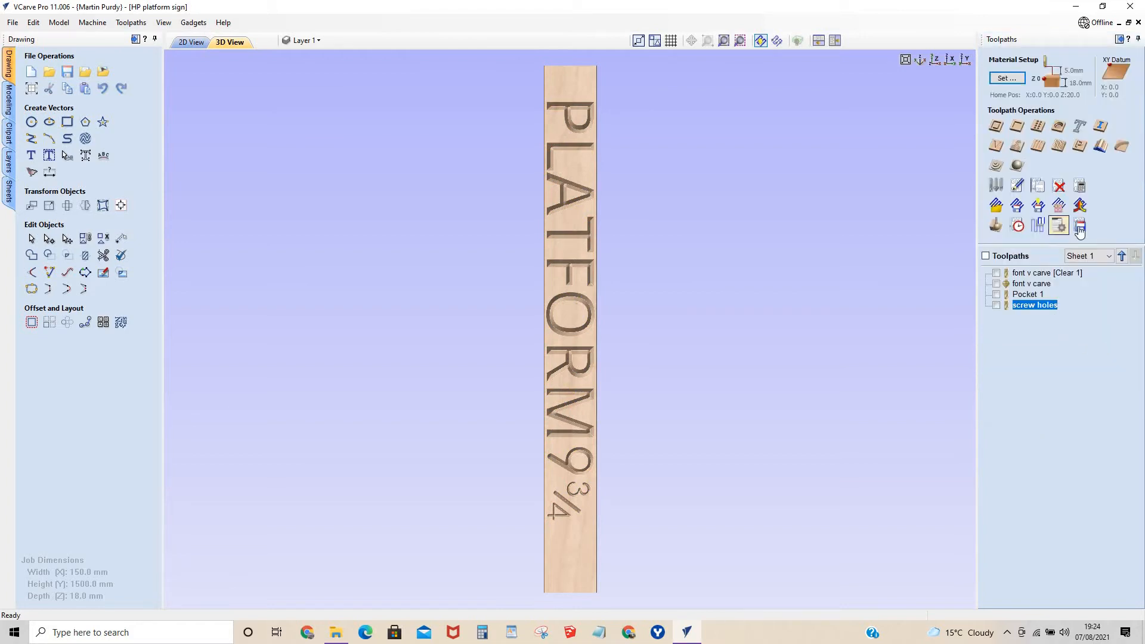
# Save the screw holes toolpath as a YetiTool SmartBench G-code file in the platform folder, adding "plt" to its file name.
pyautogui.click(1079, 229)
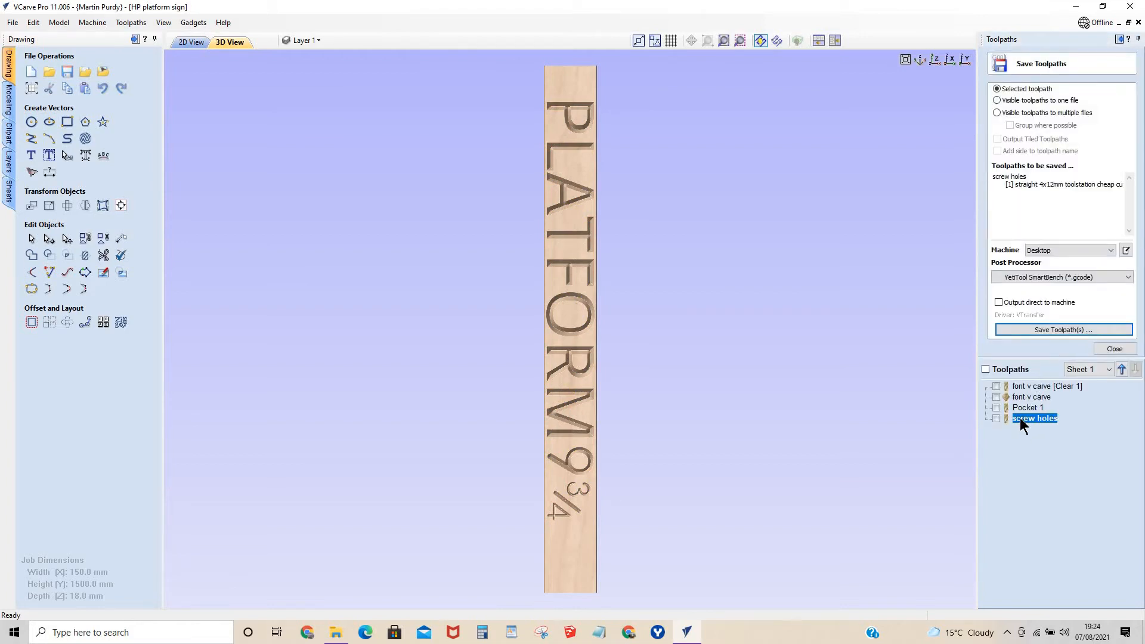
pyautogui.click(1058, 335)
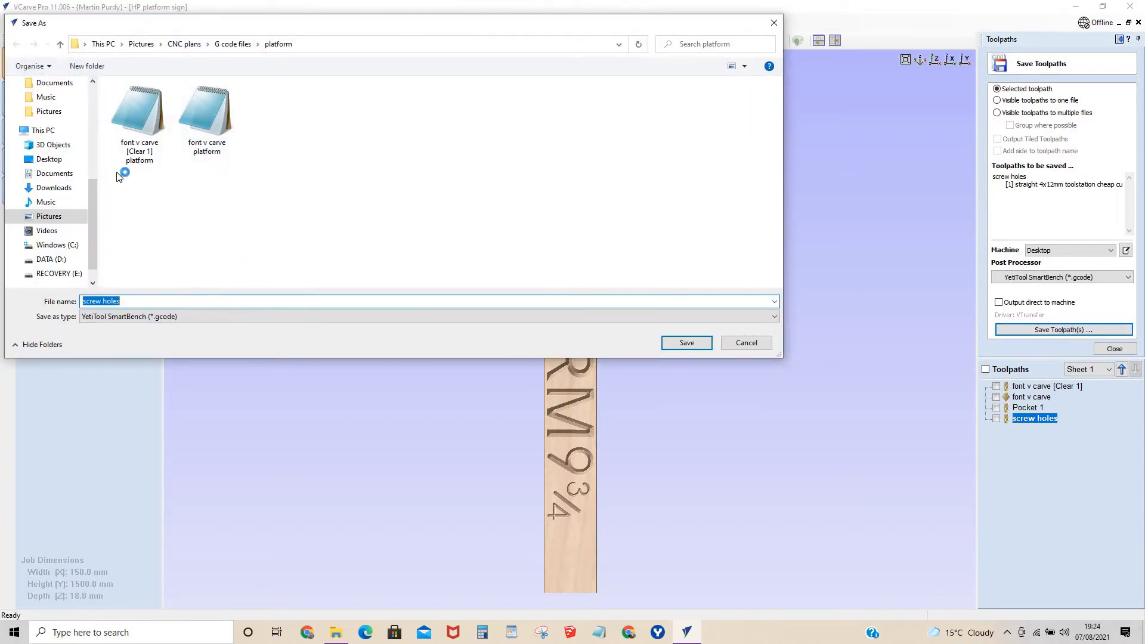
pyautogui.click(135, 309)
pyautogui.write('plt')
pyautogui.click(685, 342)
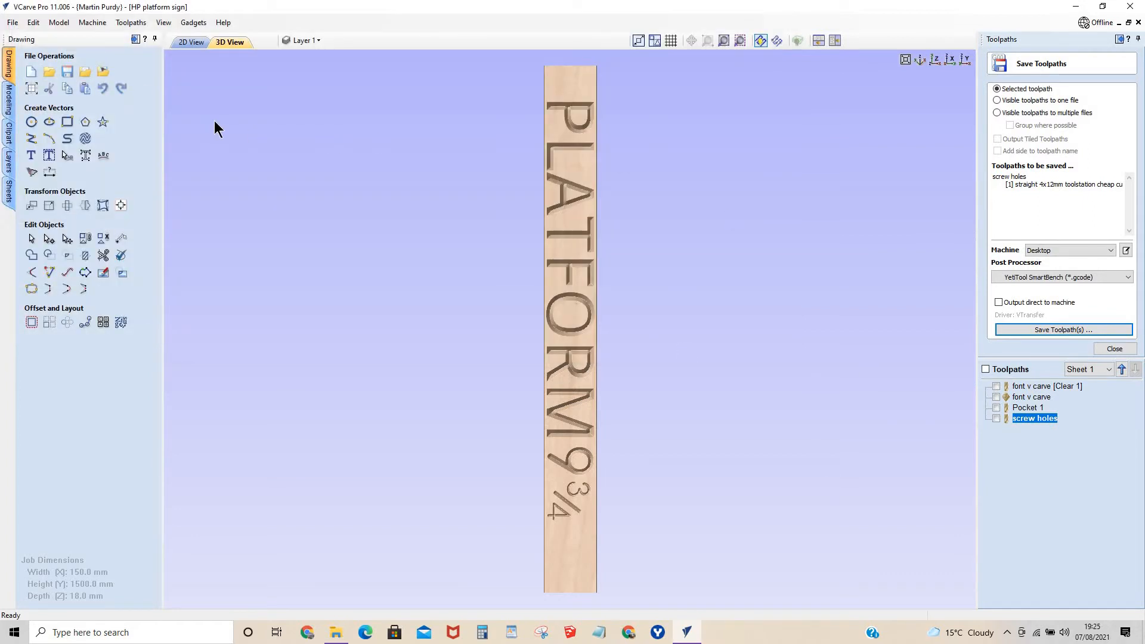
pyautogui.click(1114, 349)
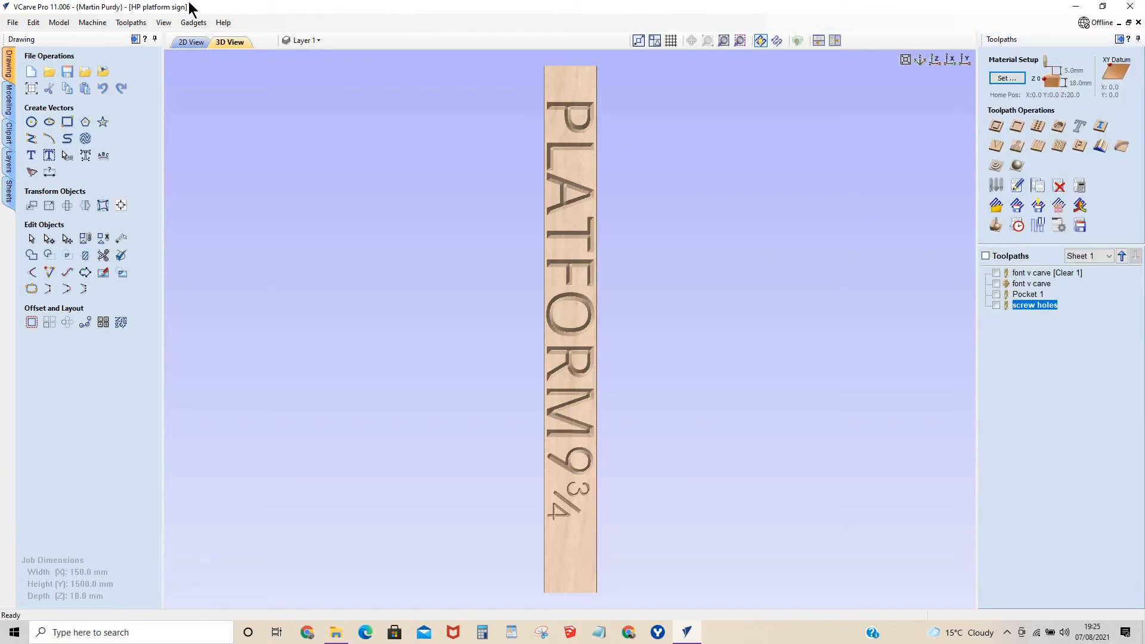
# Start a profile toolpath outside the sign's rounded outline with climb direction and add tabs 10 mm thick.
pyautogui.click(192, 41)
pyautogui.click(575, 425)
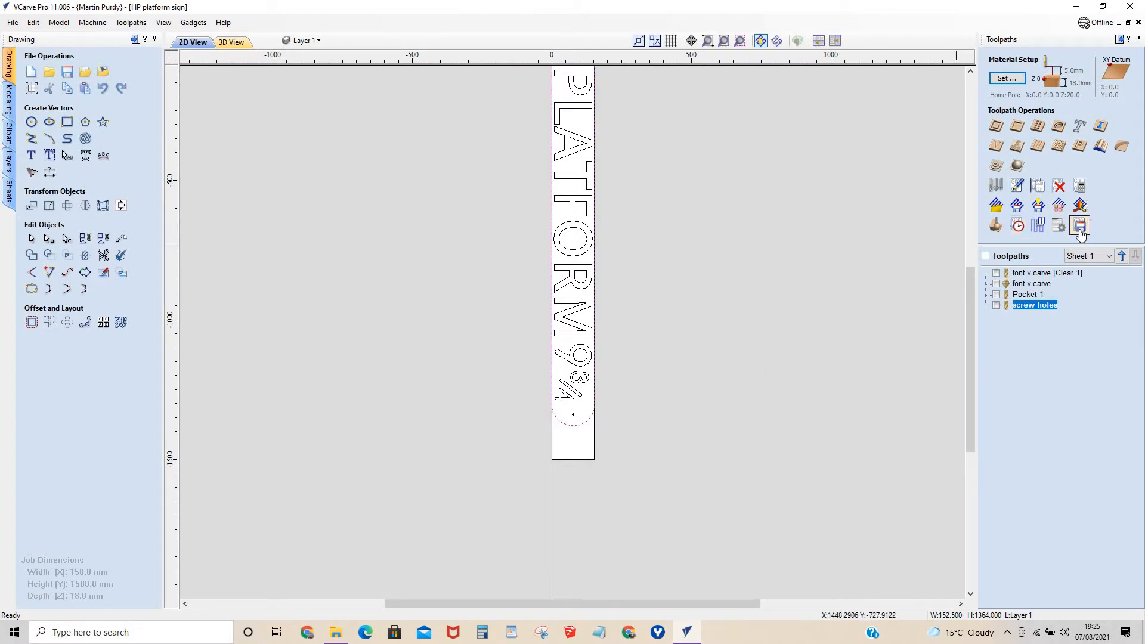
pyautogui.click(994, 126)
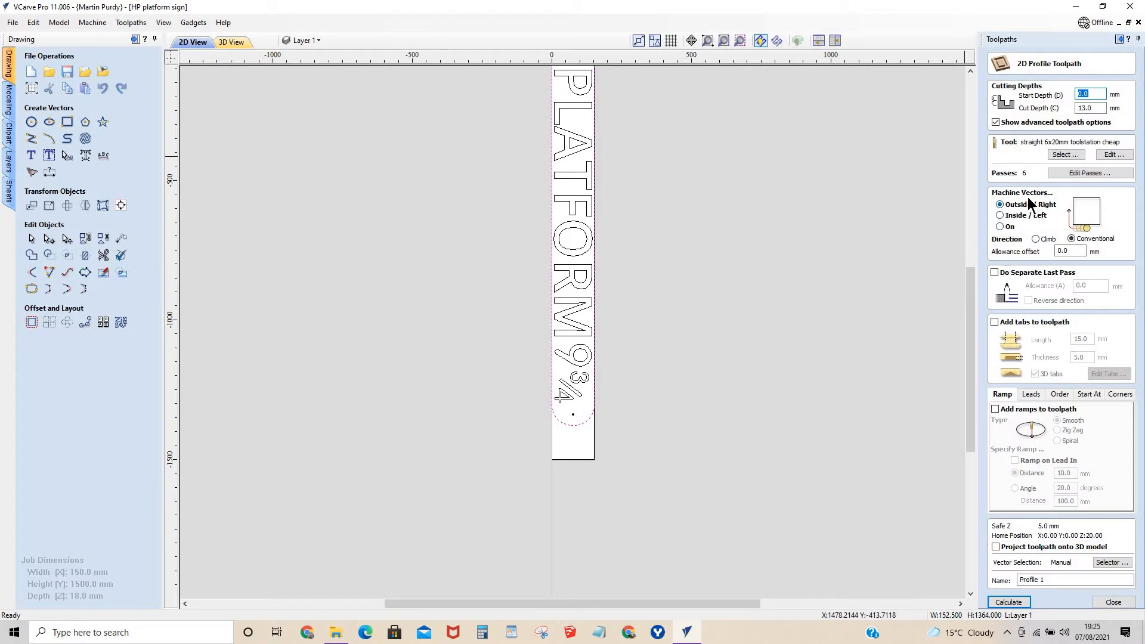
pyautogui.click(1035, 238)
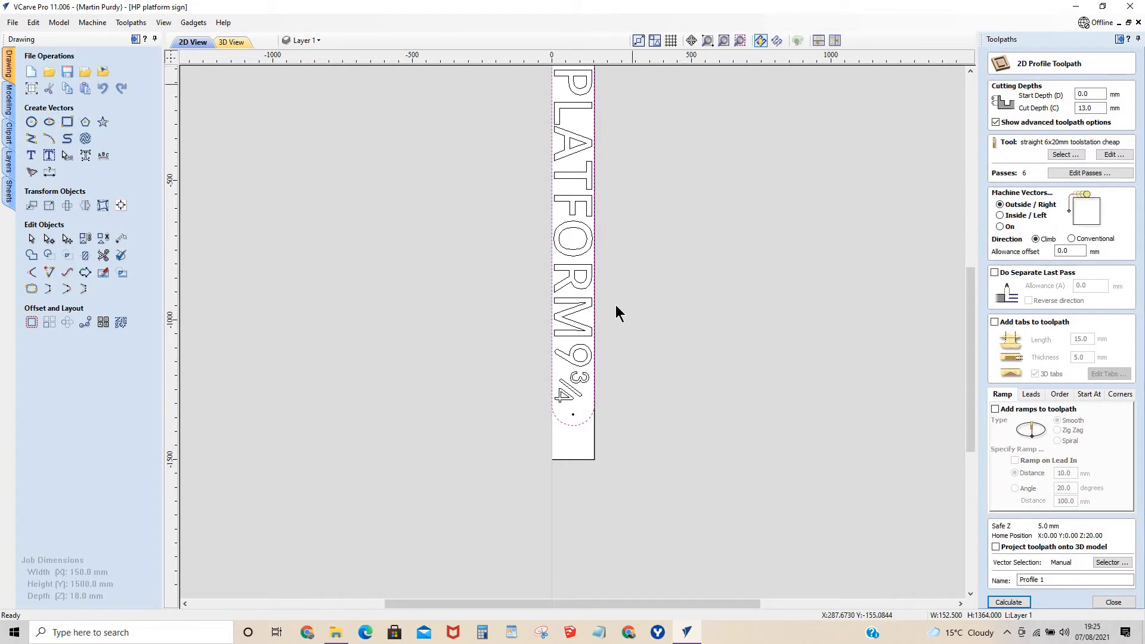
pyautogui.click(993, 322)
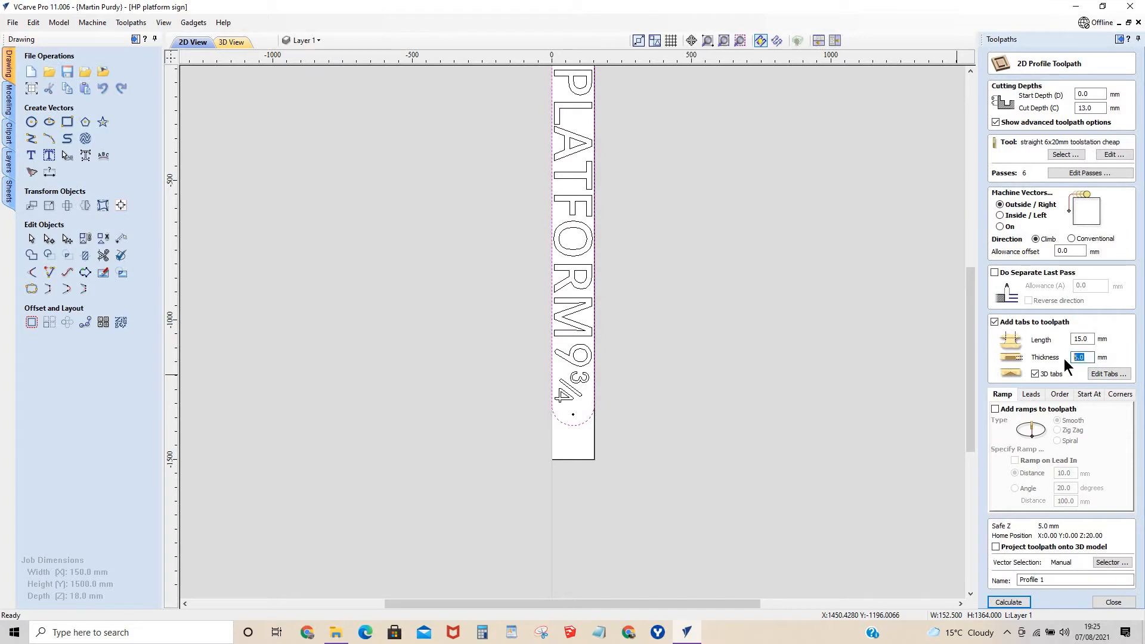
pyautogui.write('10')
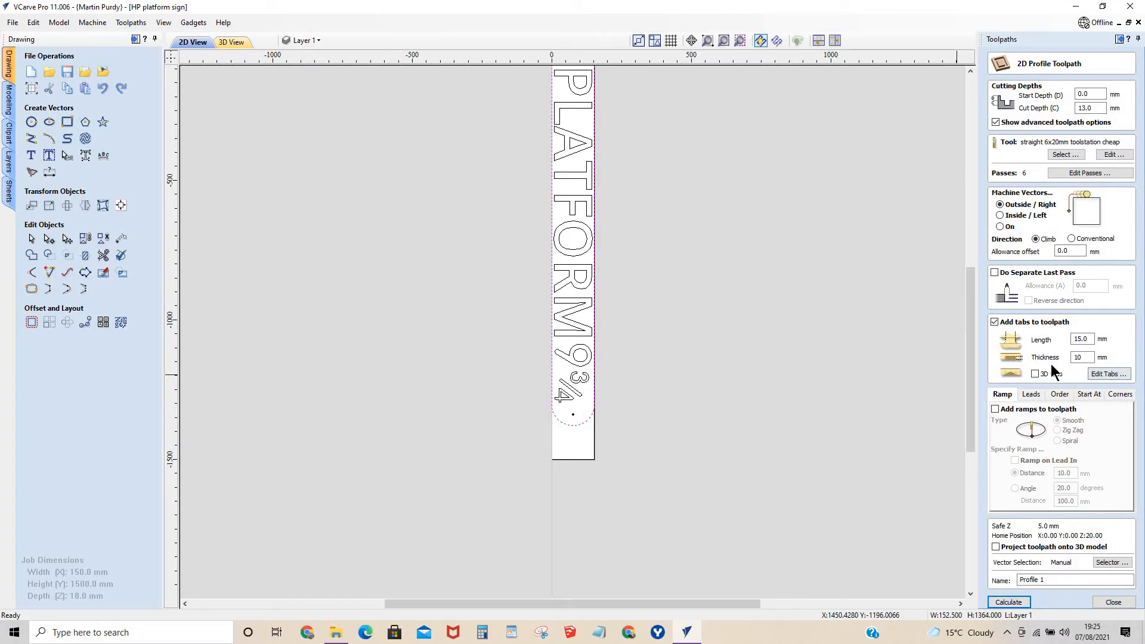
# Set the thickness of the profile toolpath's tabs to 8 mm.
pyautogui.click(1104, 374)
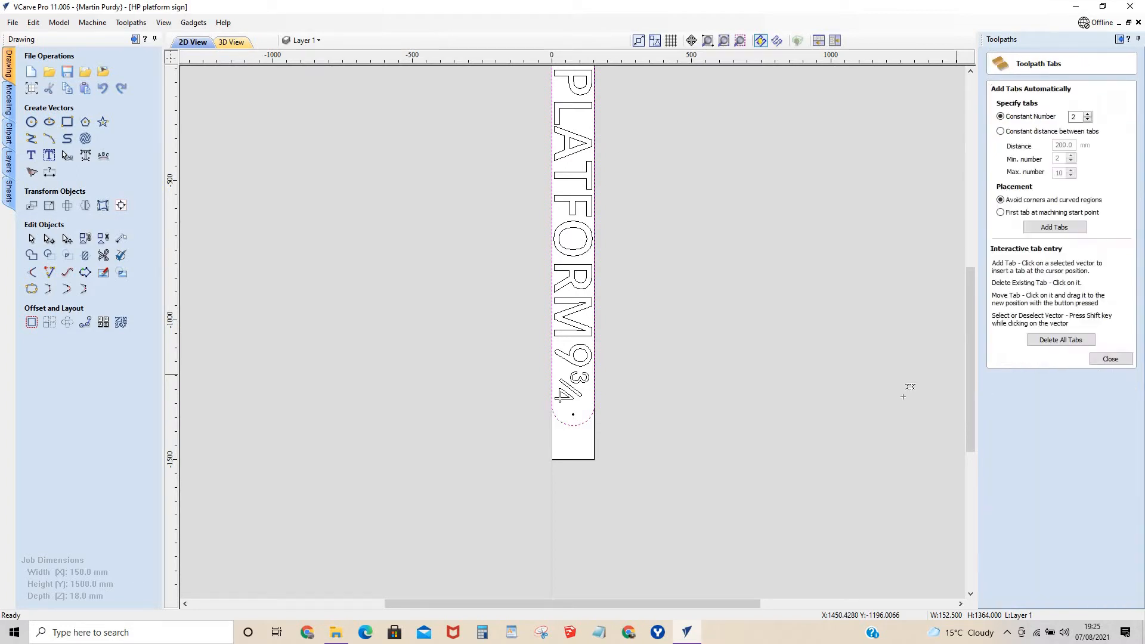
pyautogui.click(1104, 358)
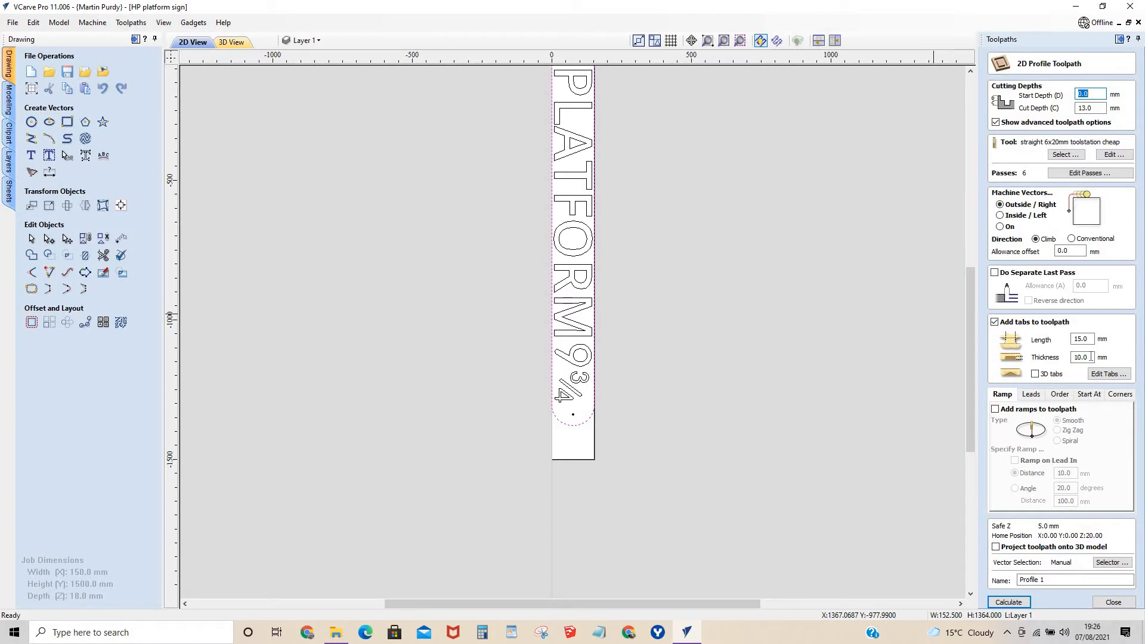
pyautogui.doubleClick(1090, 356)
pyautogui.write('8')
# Place three tabs around the sign's rounded end below the ¾ lettering.
pyautogui.click(1107, 374)
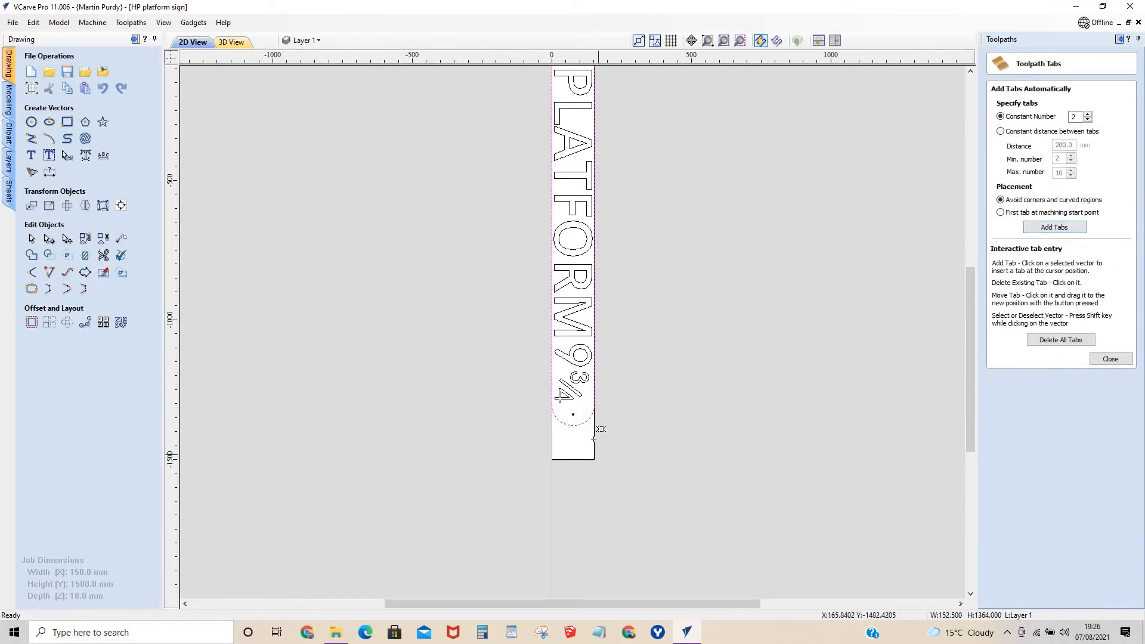
pyautogui.click(583, 425)
pyautogui.click(570, 425)
pyautogui.click(559, 422)
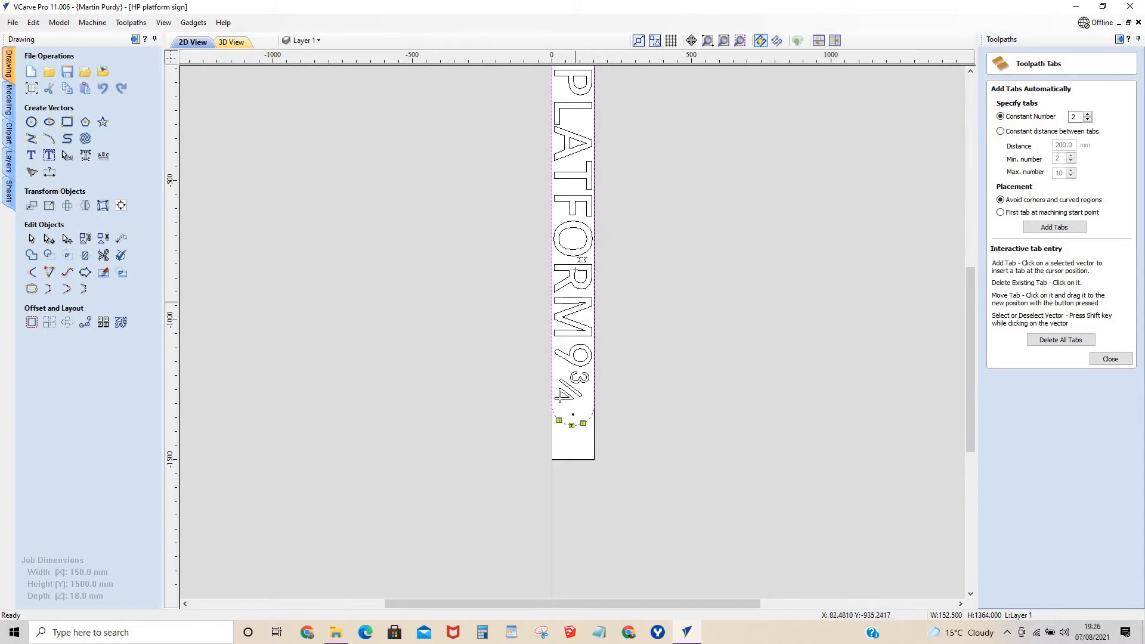
# Place three tabs around the rounded end above the letter P and finish editing the tabs.
pyautogui.scroll(2, 577, 265)
pyautogui.scroll(-3, 579, 235)
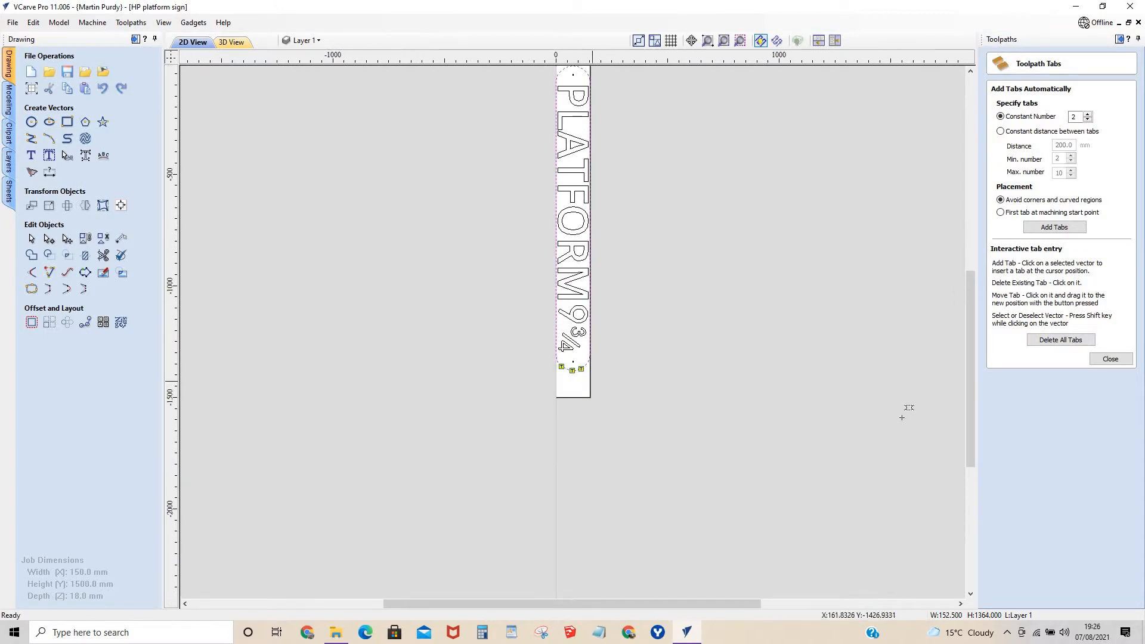
pyautogui.moveTo(971, 374); pyautogui.dragTo(969, 333)
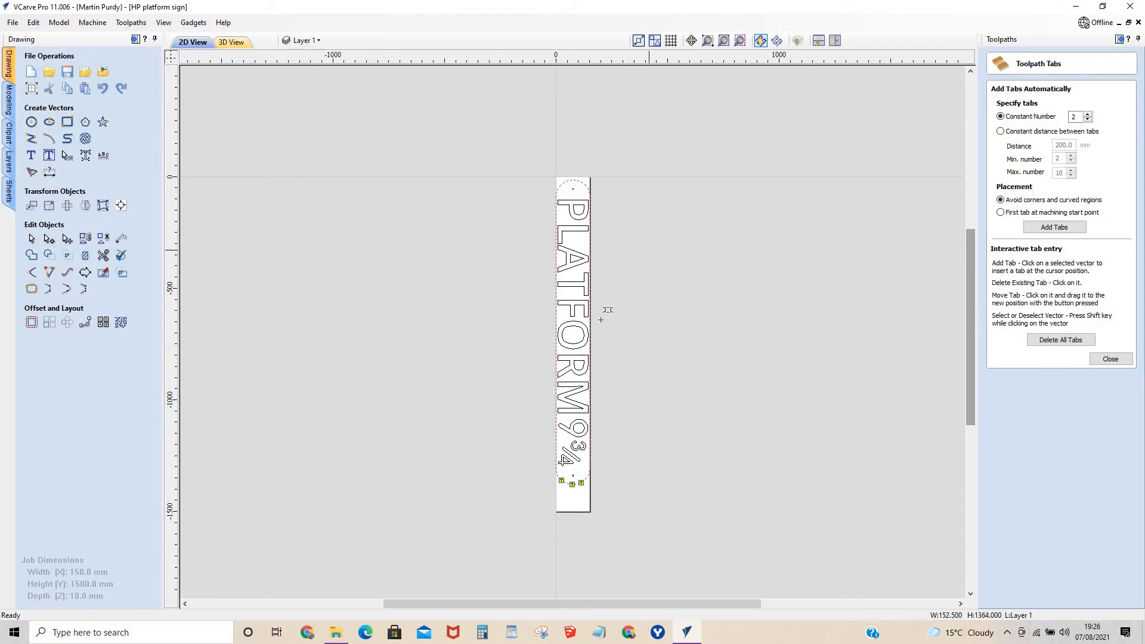
pyautogui.scroll(4, 581, 182)
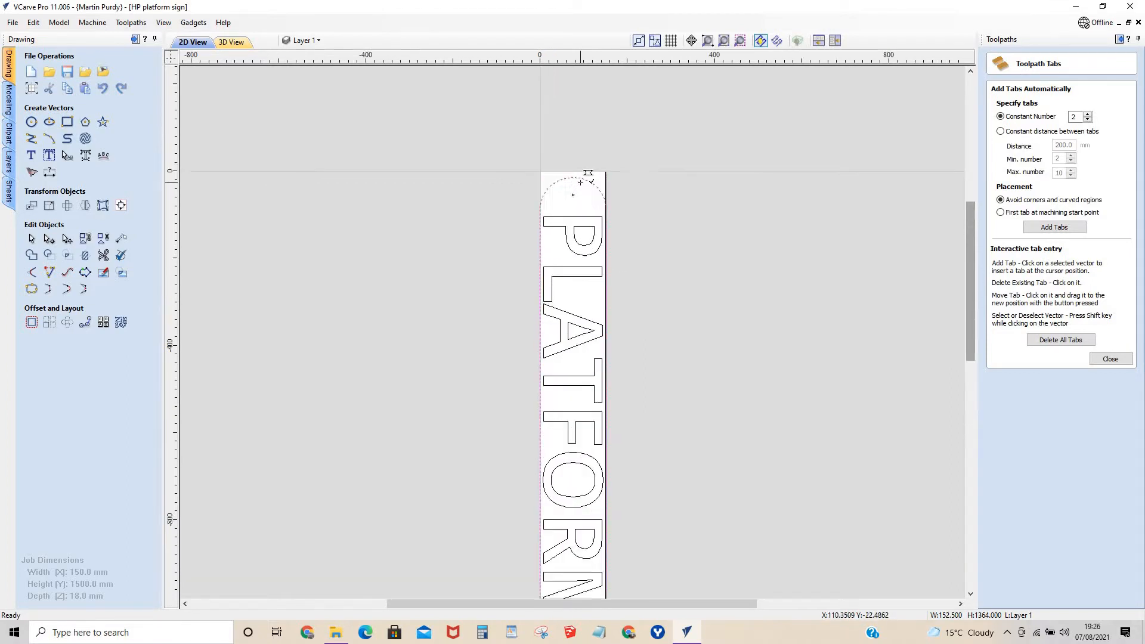
pyautogui.scroll(1, 580, 182)
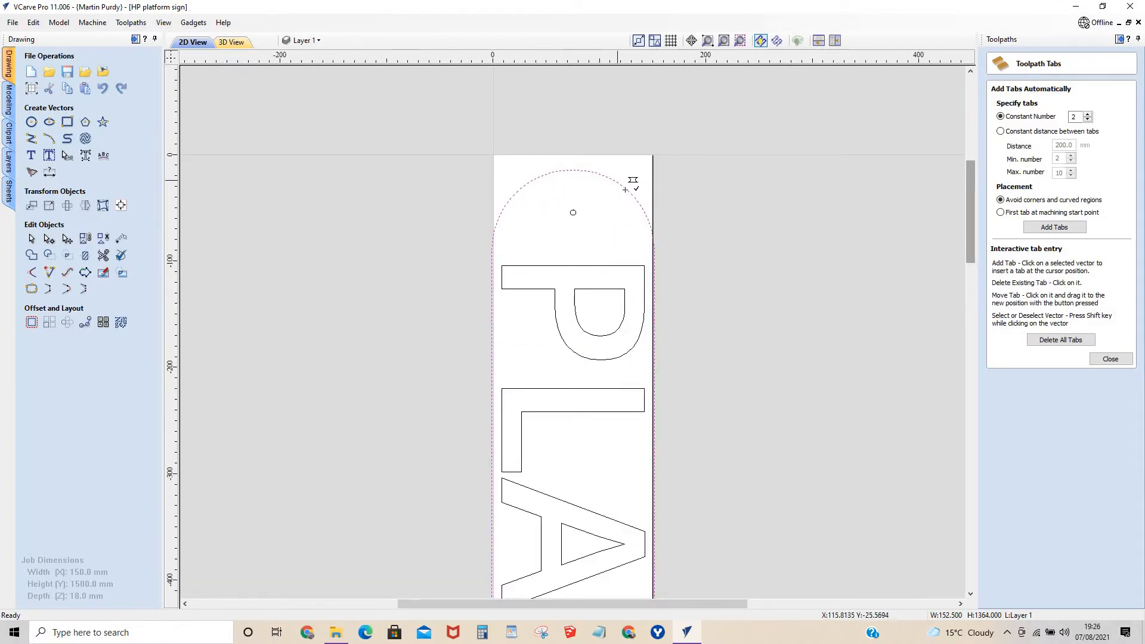
pyautogui.click(632, 194)
pyautogui.click(575, 170)
pyautogui.click(516, 191)
pyautogui.scroll(-4, 616, 504)
pyautogui.scroll(-2, 608, 547)
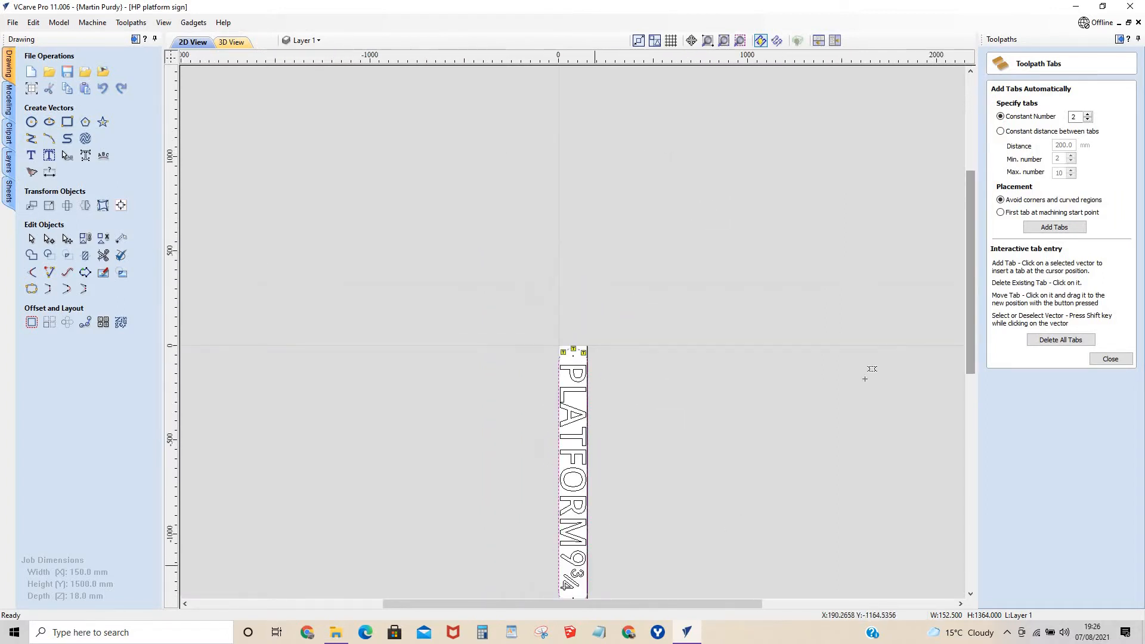
pyautogui.moveTo(966, 247); pyautogui.dragTo(967, 322)
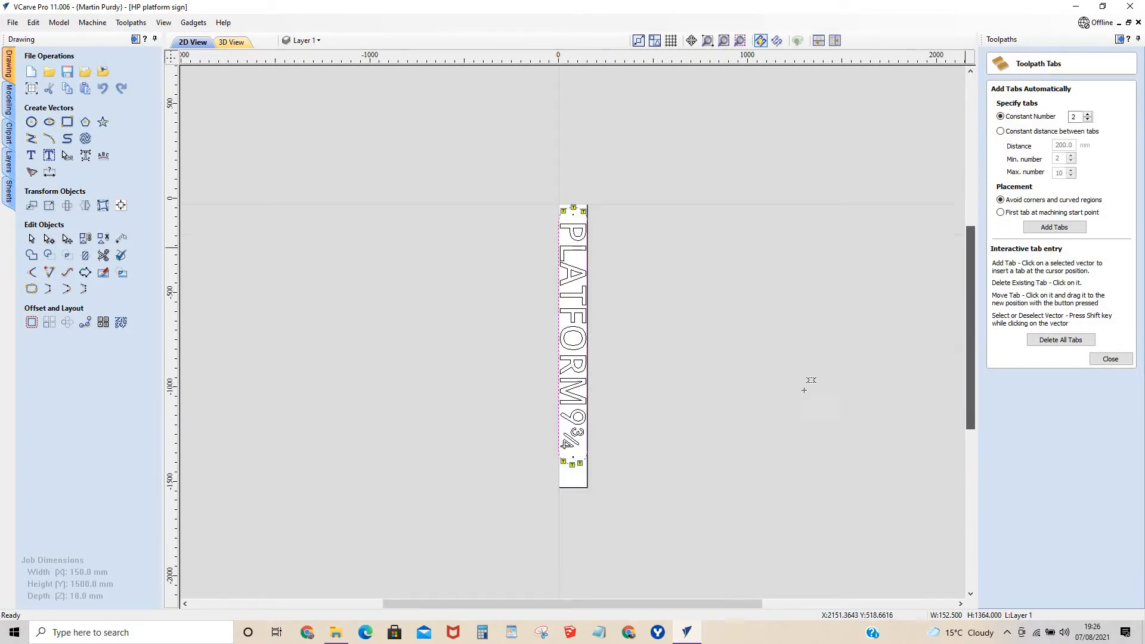
pyautogui.scroll(6, 572, 412)
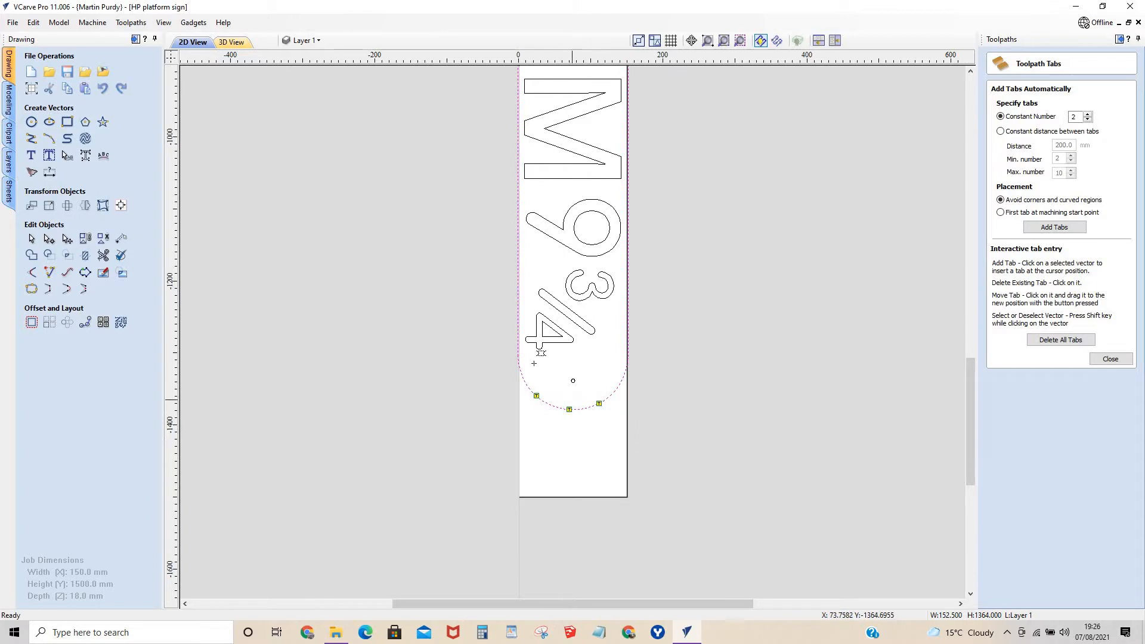
pyautogui.click(1108, 359)
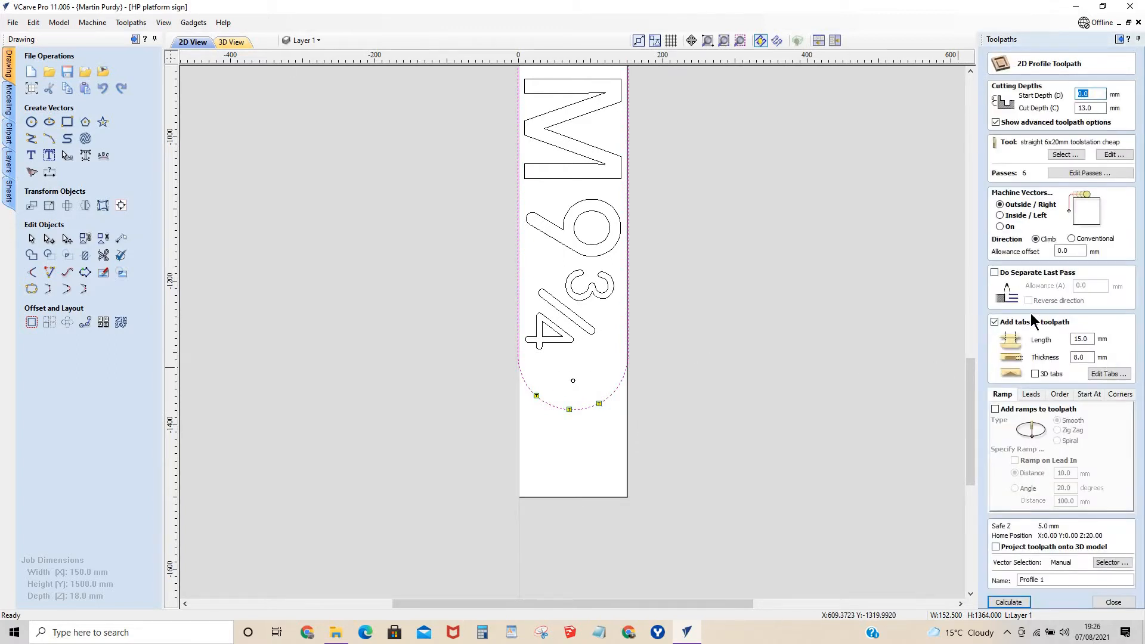
# Enable a separate last pass with a 0.3 mm allowance and name the profile toolpath "outer edge cut".
pyautogui.click(994, 272)
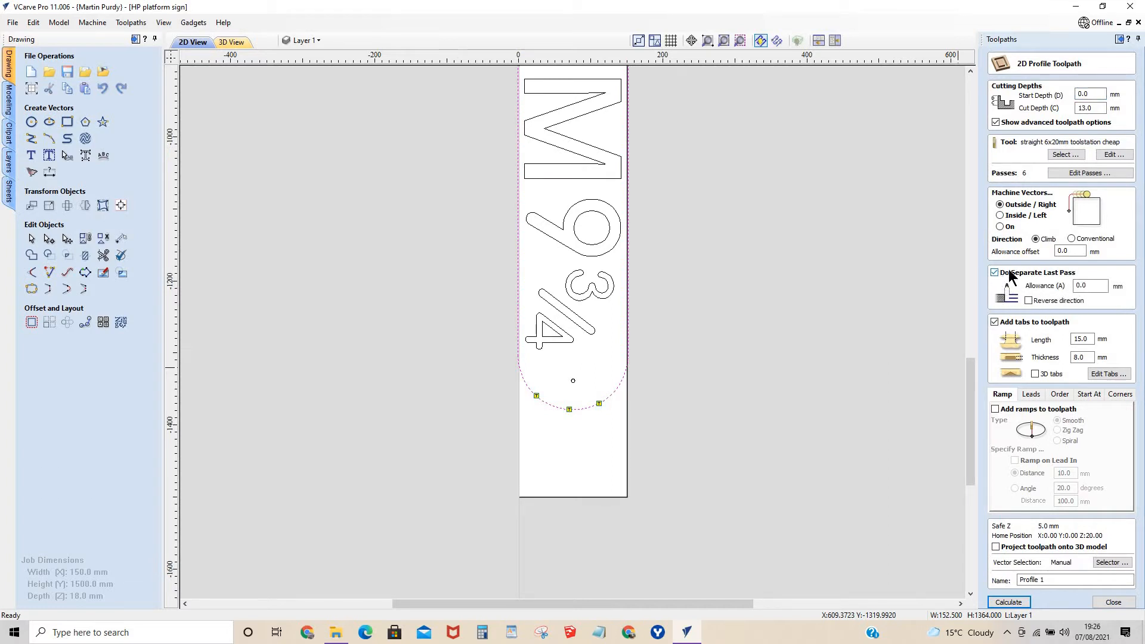
pyautogui.click(1097, 285)
pyautogui.moveTo(1047, 580); pyautogui.dragTo(1012, 579)
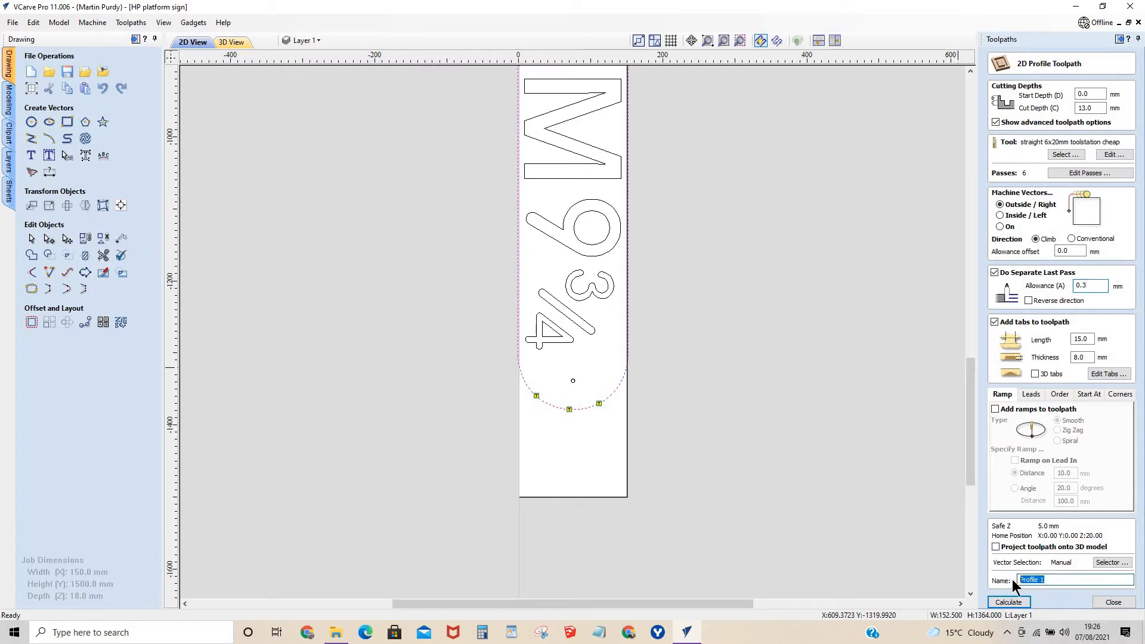
pyautogui.write('outer edge cut')
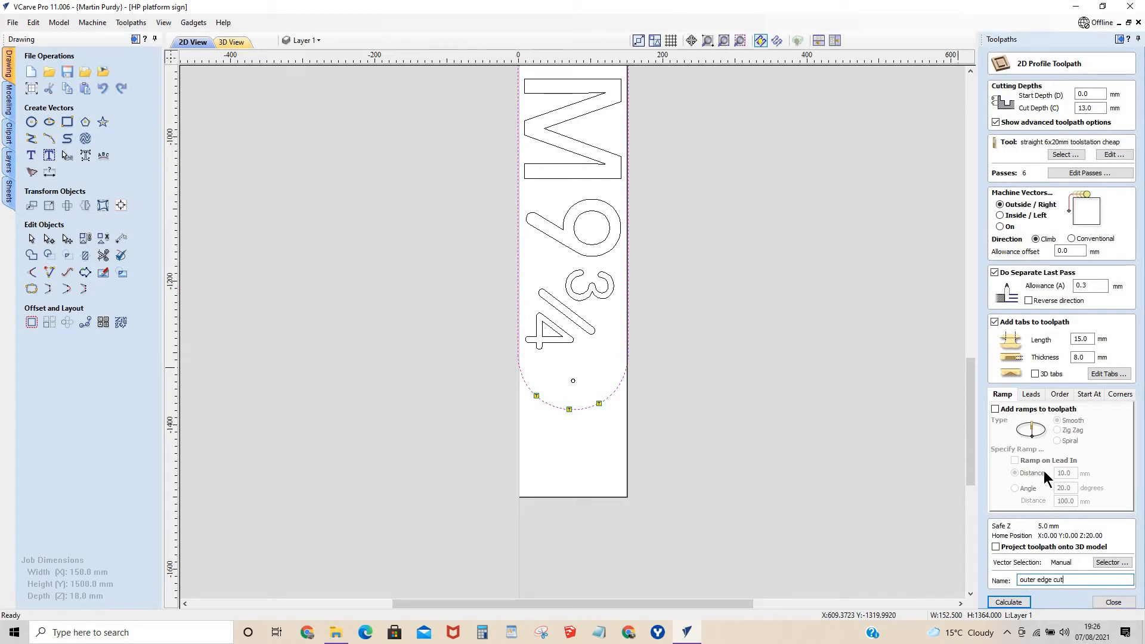
# Calculate the outer edge cut with smooth ramps over a 10 mm distance and preview its cut.
pyautogui.click(995, 409)
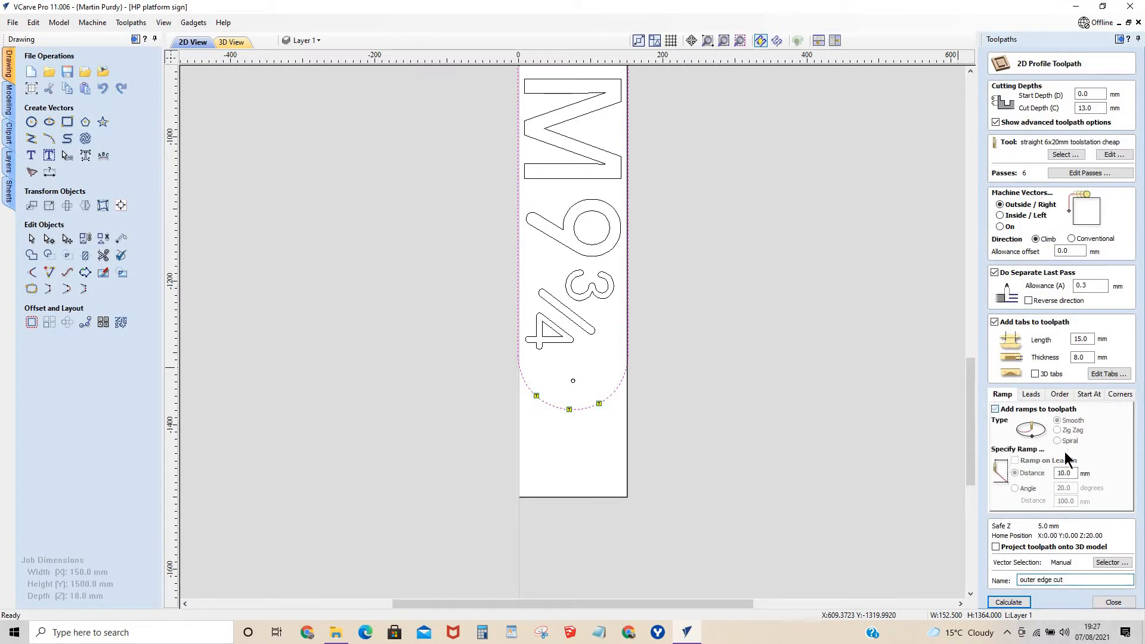
pyautogui.click(1014, 603)
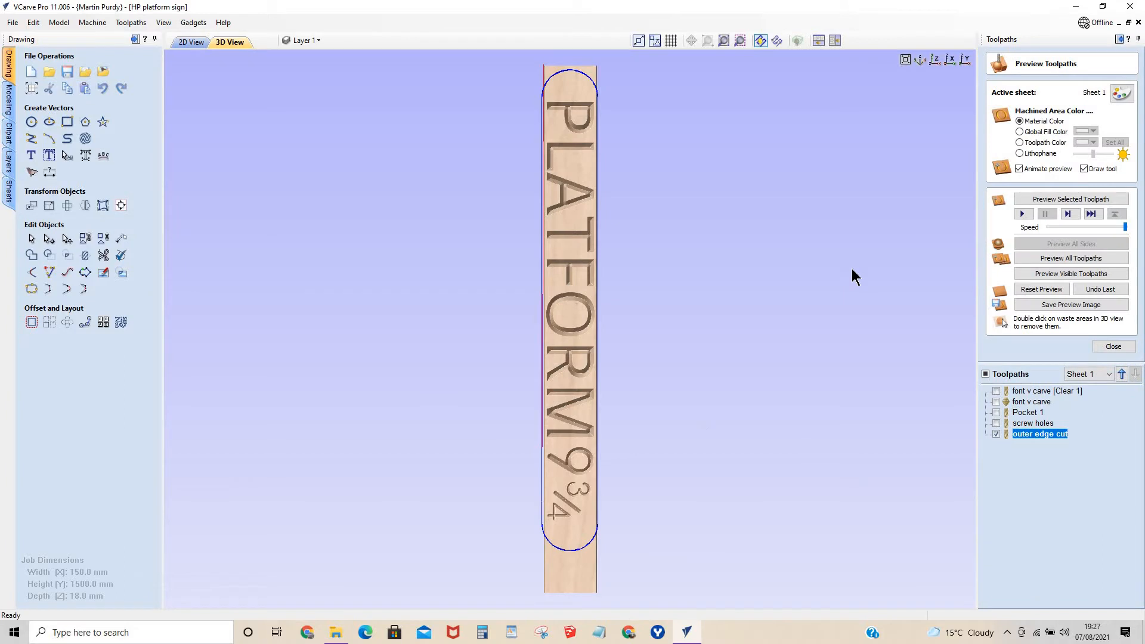
pyautogui.click(1022, 214)
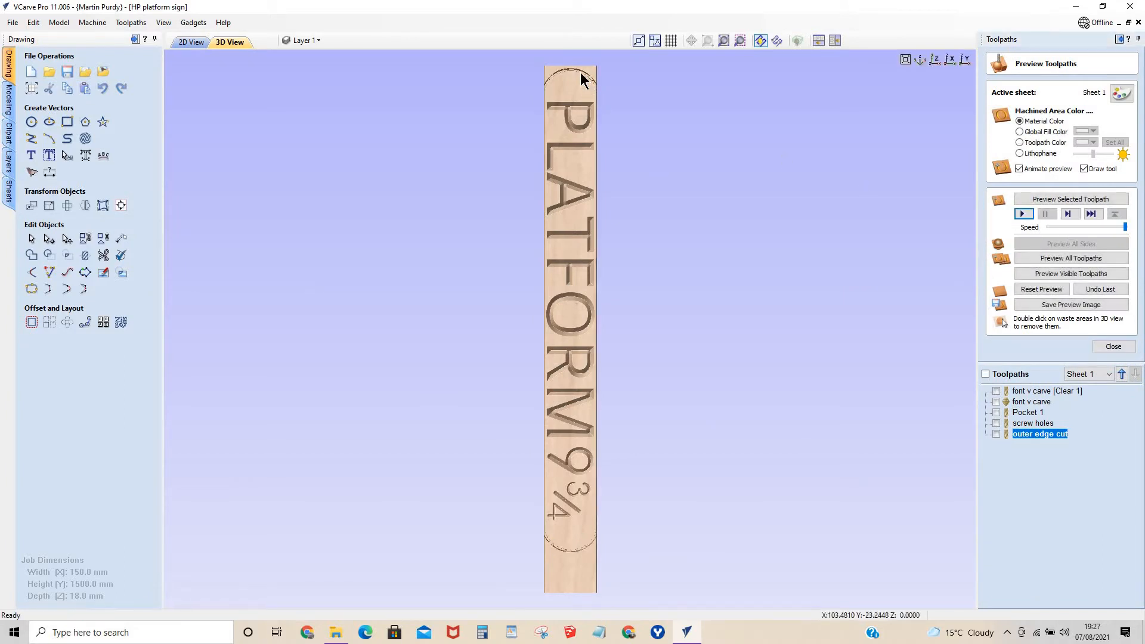
pyautogui.scroll(3, 581, 73)
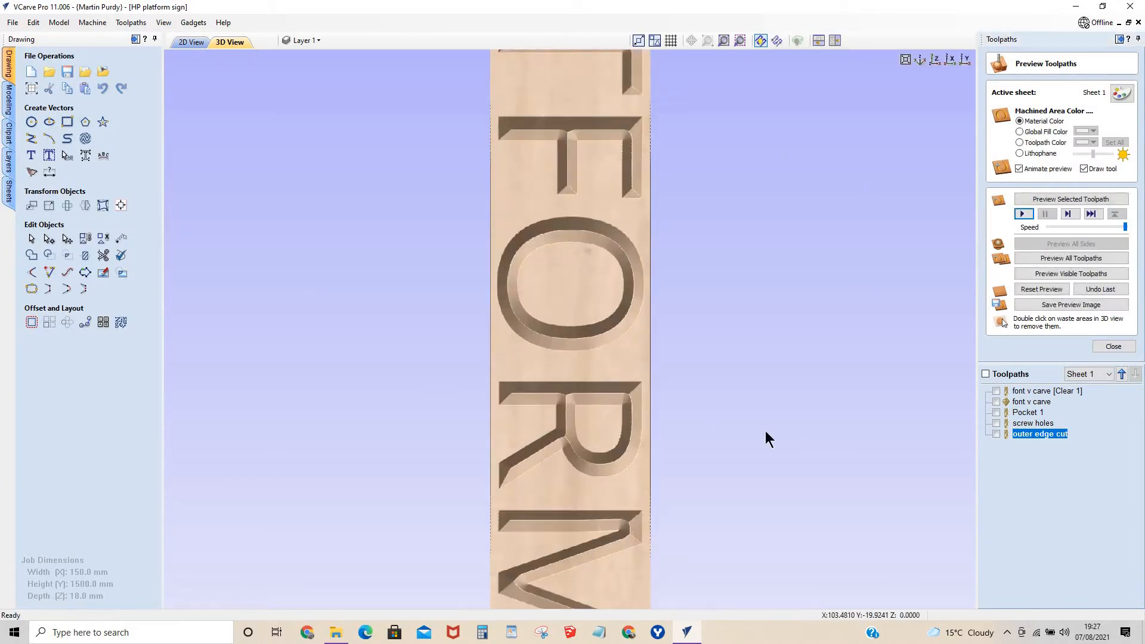
# Set the outer edge cut's depth to 18.5 mm and recalculate it, accepting the cut through the material.
pyautogui.doubleClick(1026, 433)
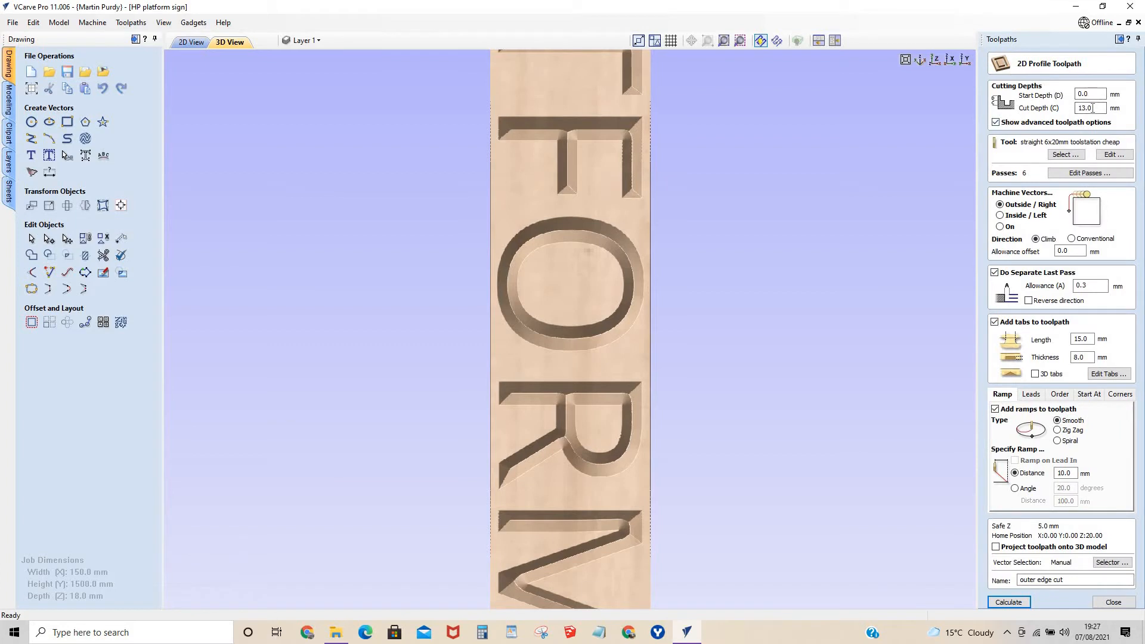
pyautogui.moveTo(1094, 108); pyautogui.dragTo(1054, 107)
pyautogui.write('18')
pyautogui.click(1010, 602)
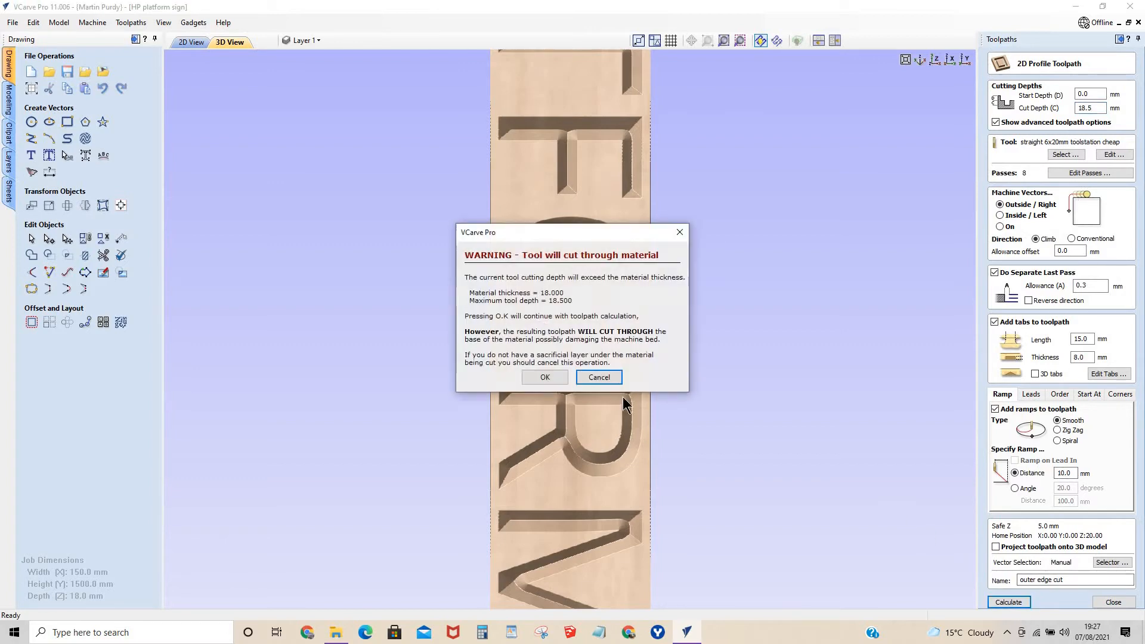
pyautogui.click(541, 377)
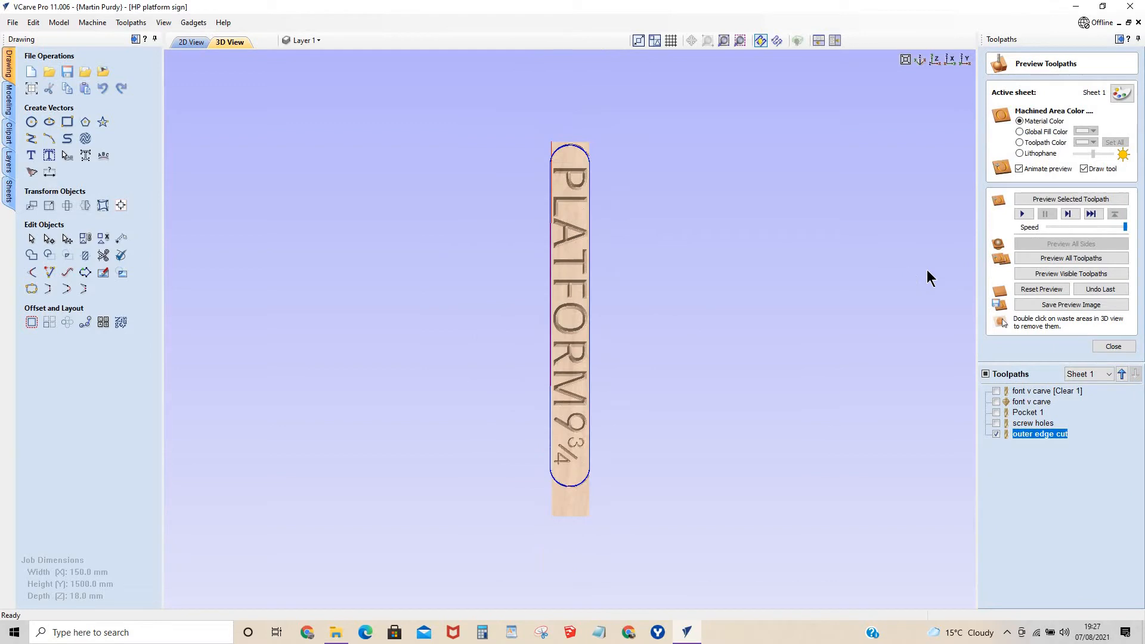
# Show all the toolpaths, reset the material preview and simulate every toolpath on the sign.
pyautogui.click(985, 373)
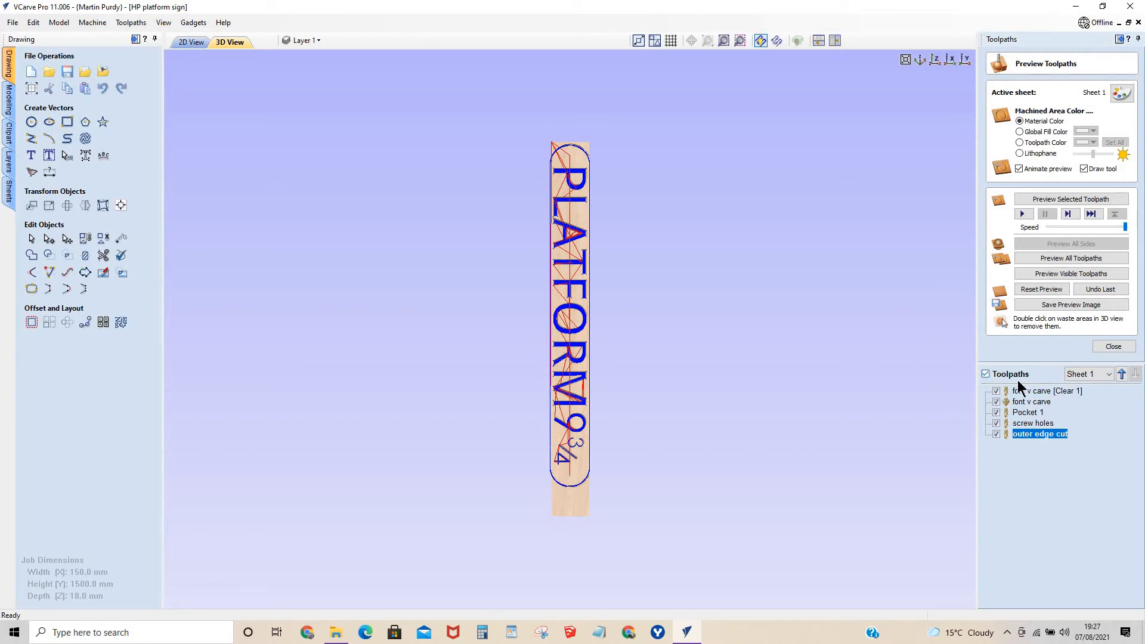
pyautogui.click(1040, 288)
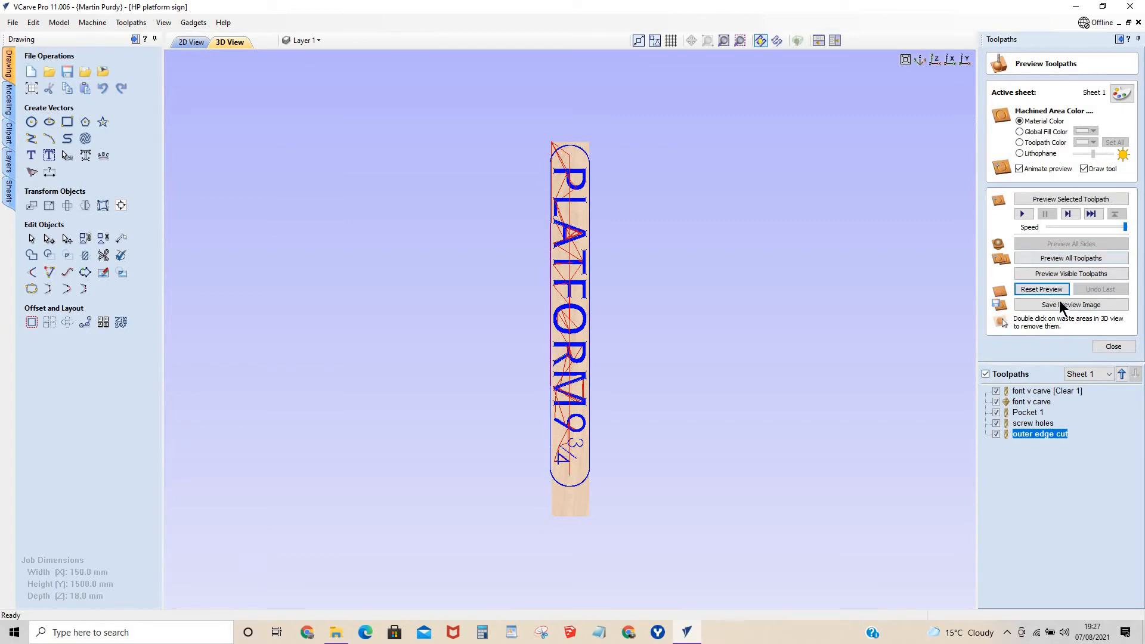
pyautogui.click(1056, 257)
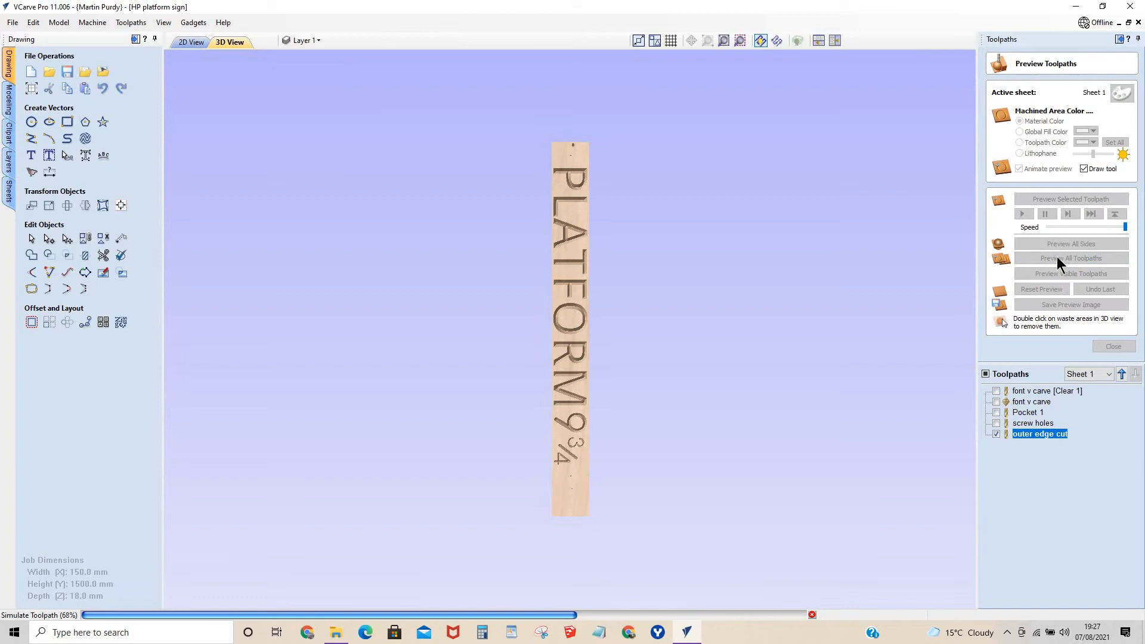
pyautogui.scroll(5, 566, 482)
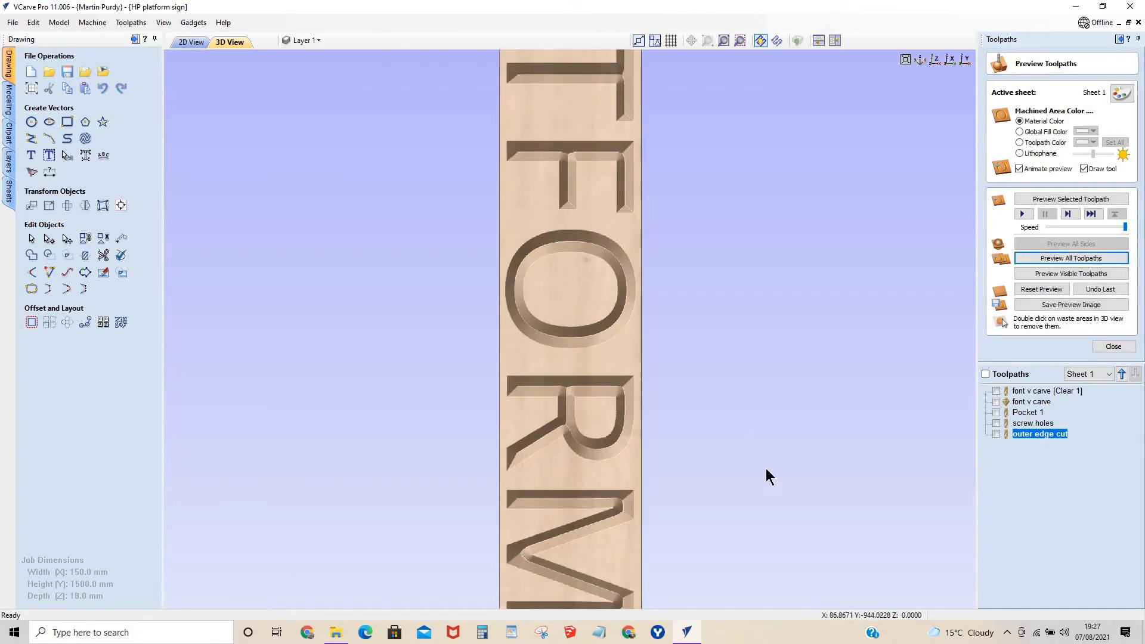
pyautogui.scroll(-5, 613, 165)
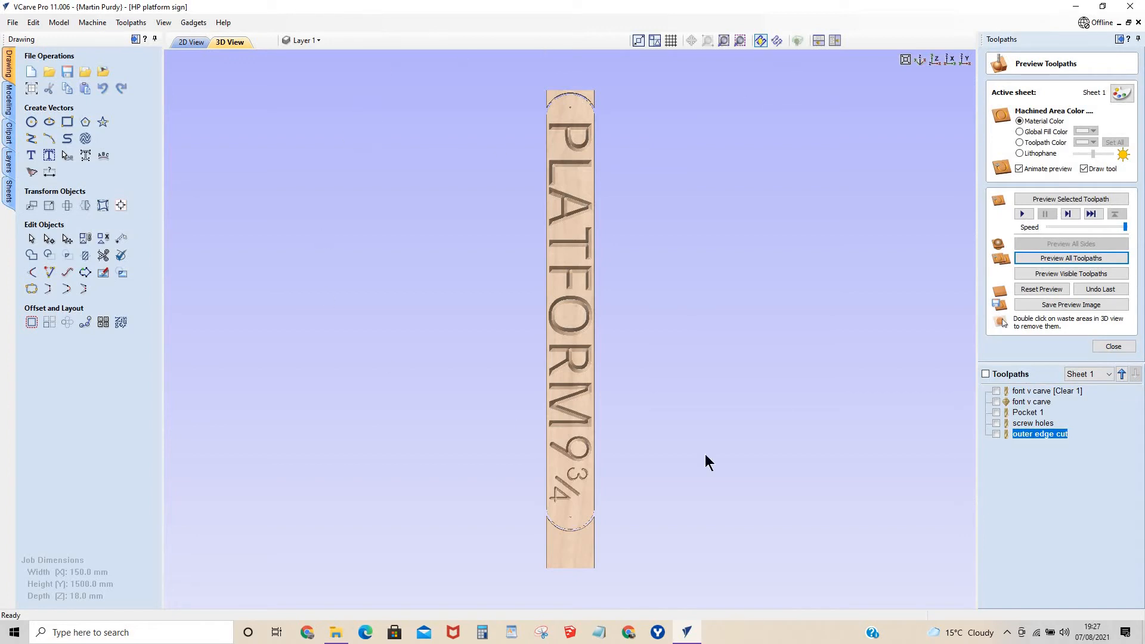
# Try to remove the waste material beyond the rounded end above the letter P from the preview.
pyautogui.doubleClick(555, 92)
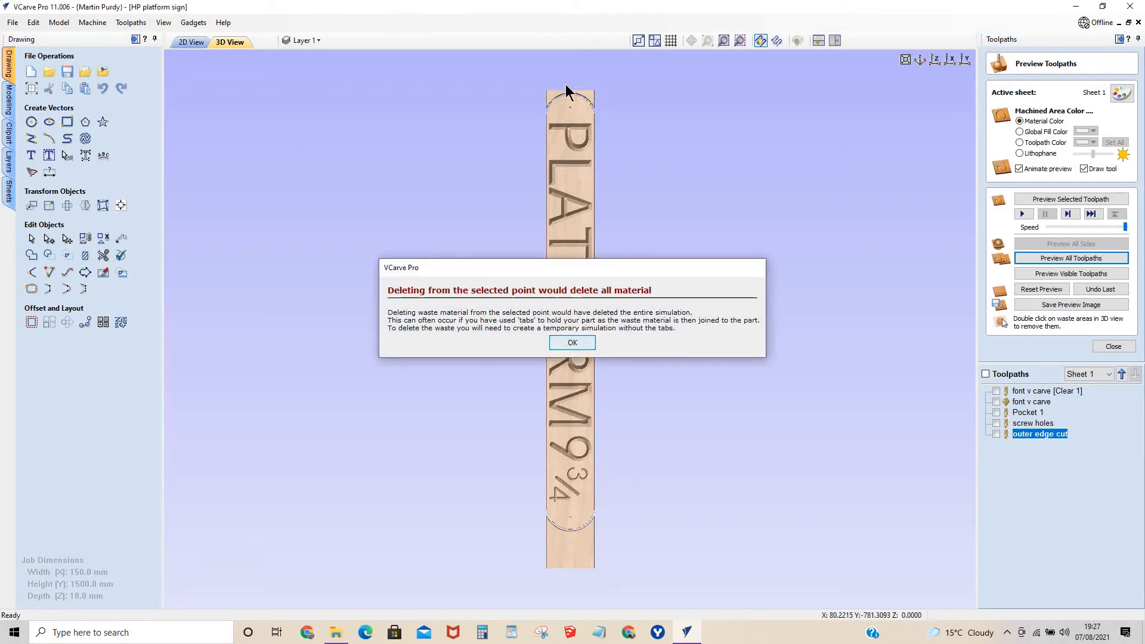
pyautogui.press('Return')
# Examine the simulated sign's lettering, outer edge cut and tabs at both rounded ends from several angles.
pyautogui.scroll(5, 552, 105)
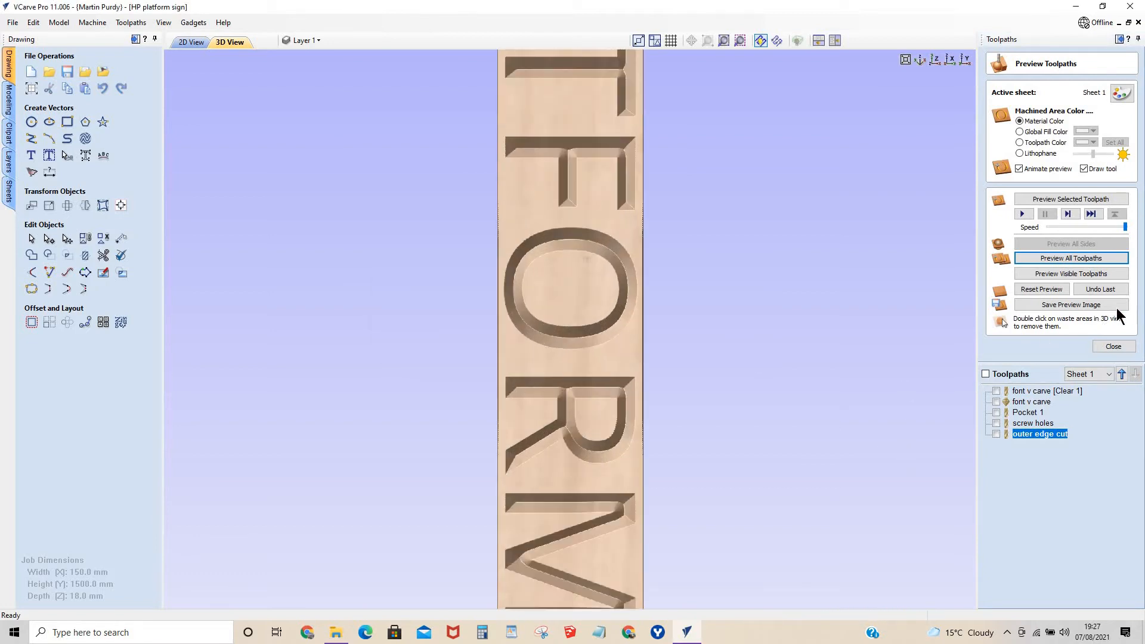
pyautogui.scroll(-5, 624, 456)
pyautogui.scroll(3, 563, 465)
pyautogui.scroll(-3, 564, 403)
pyautogui.scroll(5, 564, 393)
pyautogui.scroll(-5, 560, 393)
pyautogui.moveTo(579, 567); pyautogui.dragTo(460, 429)
pyautogui.scroll(3, 831, 413)
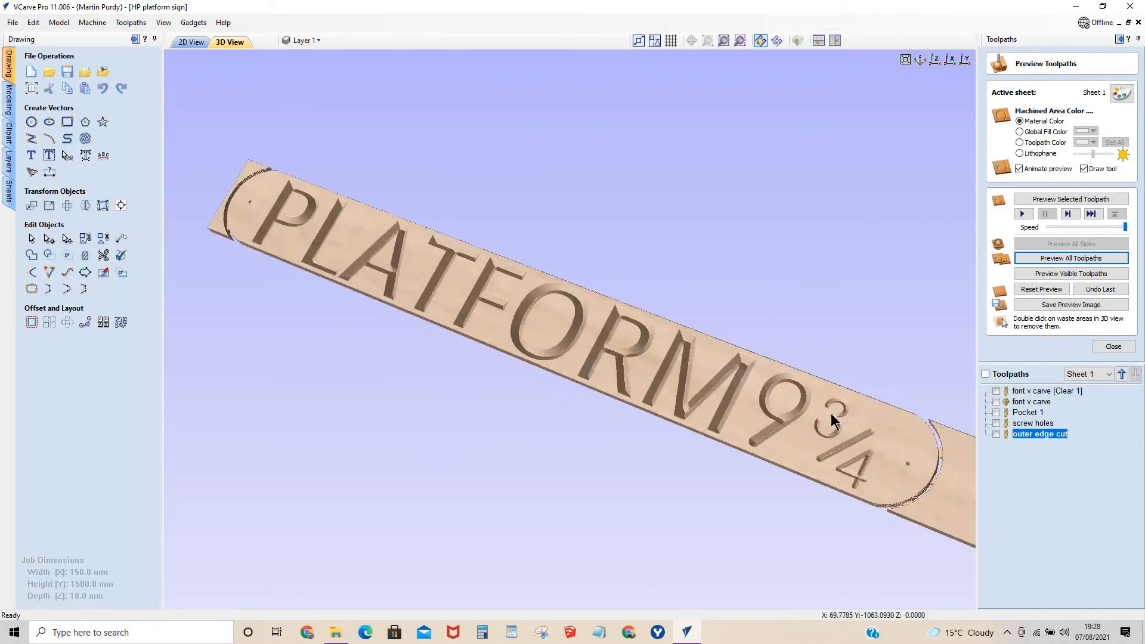
pyautogui.scroll(2, 831, 413)
pyautogui.scroll(-3, 846, 461)
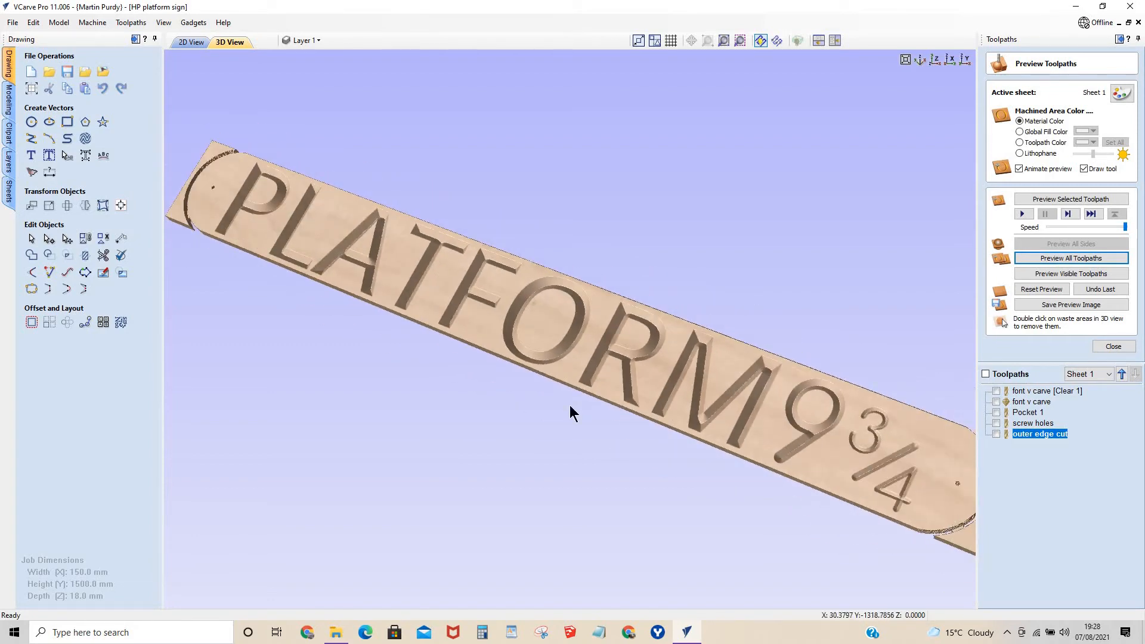
pyautogui.moveTo(777, 446); pyautogui.dragTo(506, 356)
pyautogui.scroll(-2, 506, 356)
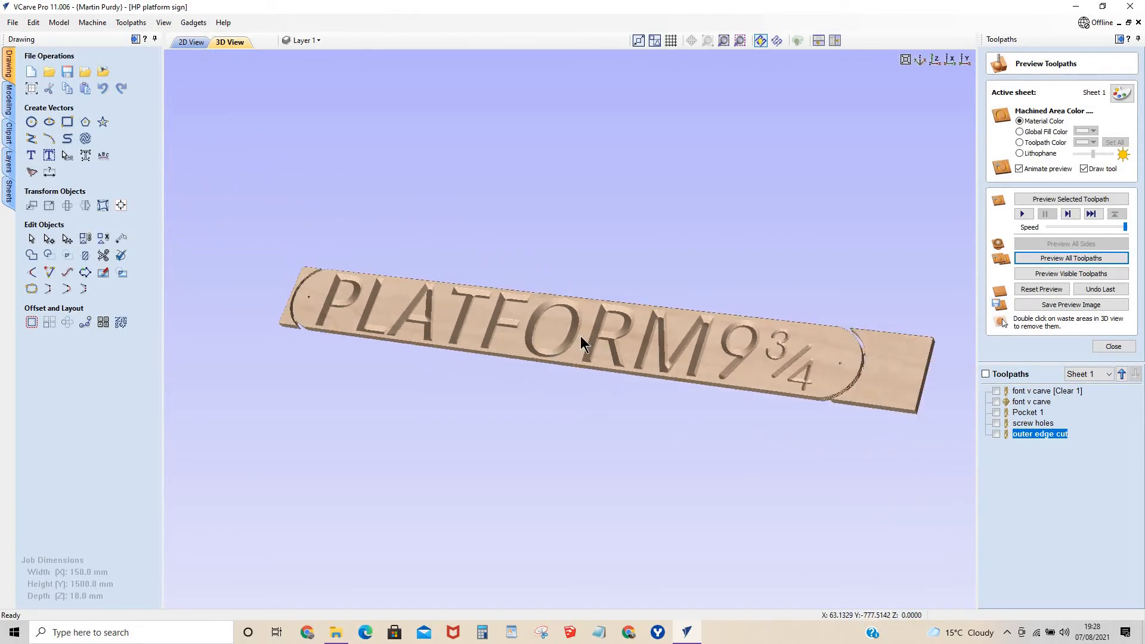
# Leave the toolpath preview, show only the outer edge cut and choose it as the toolpath to save.
pyautogui.click(1113, 346)
pyautogui.click(995, 316)
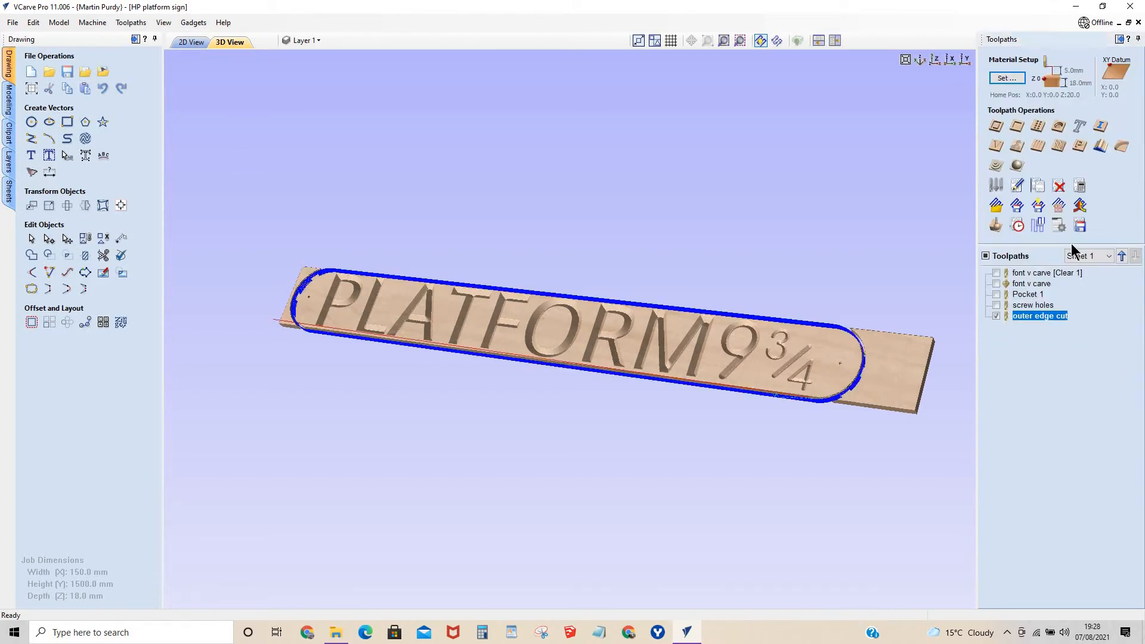
pyautogui.click(1079, 225)
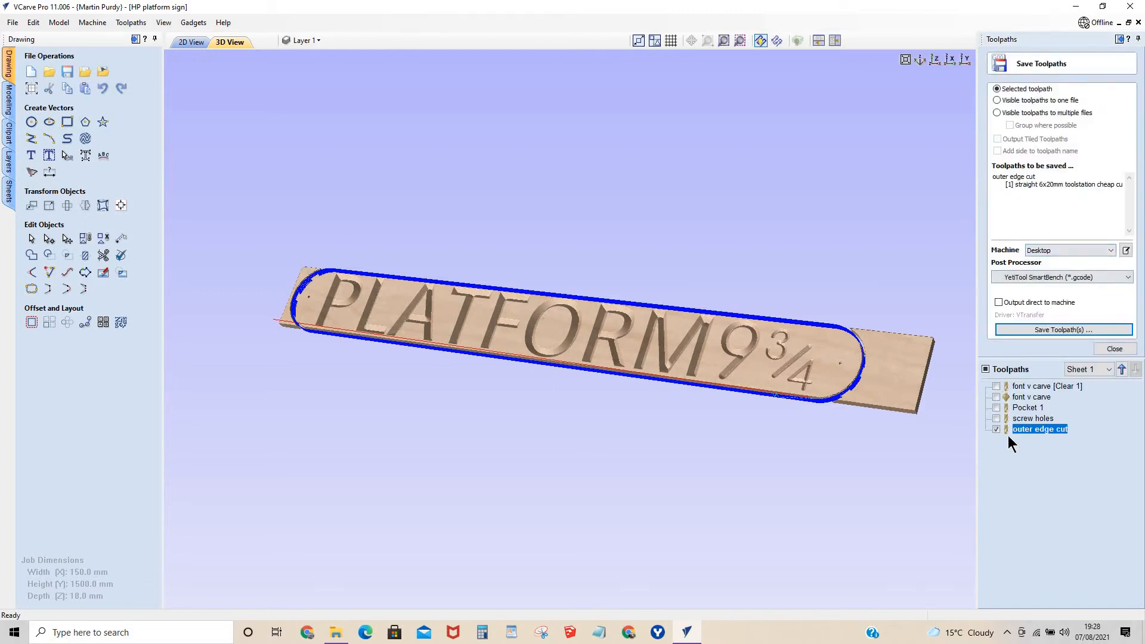
pyautogui.moveTo(1027, 436)
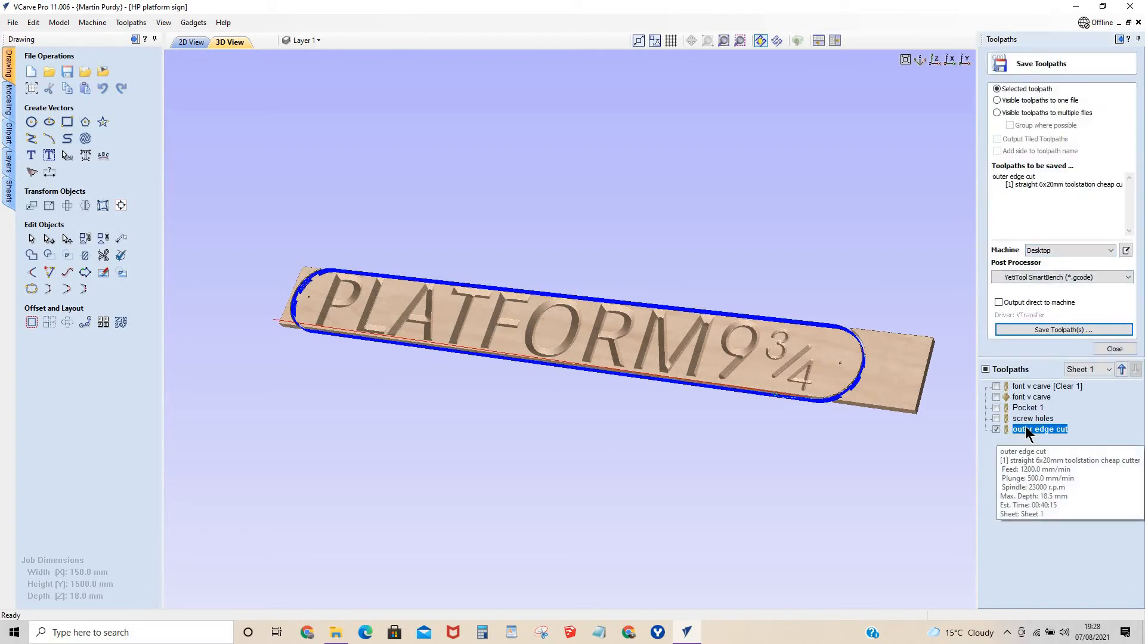
pyautogui.click(1109, 369)
pyautogui.click(1109, 369)
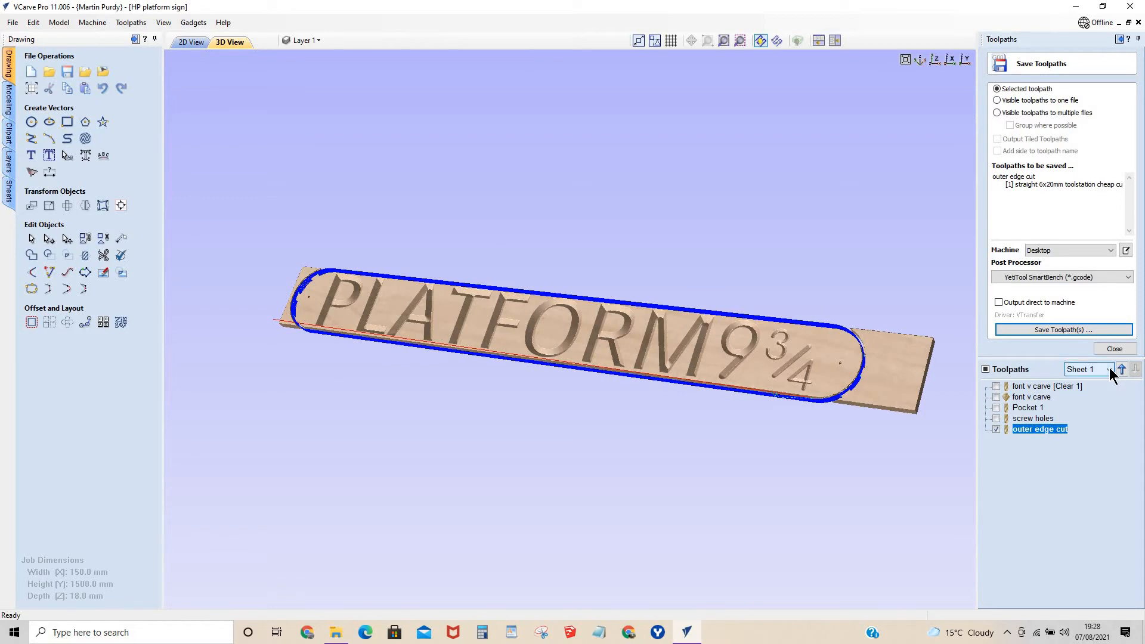
pyautogui.click(985, 369)
pyautogui.click(986, 369)
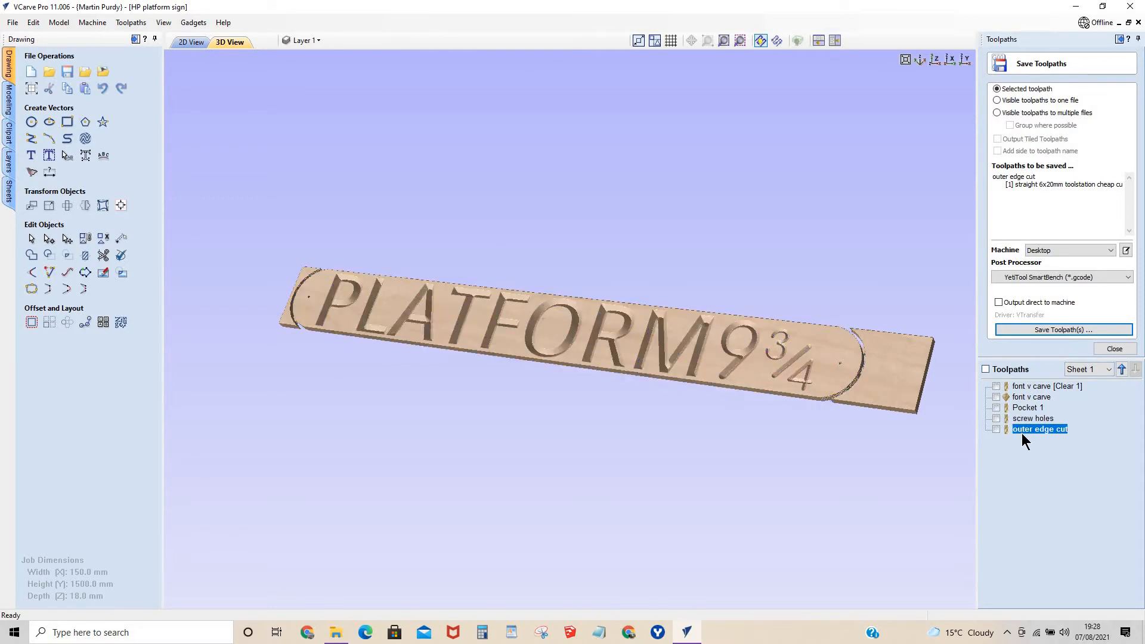
pyautogui.click(996, 428)
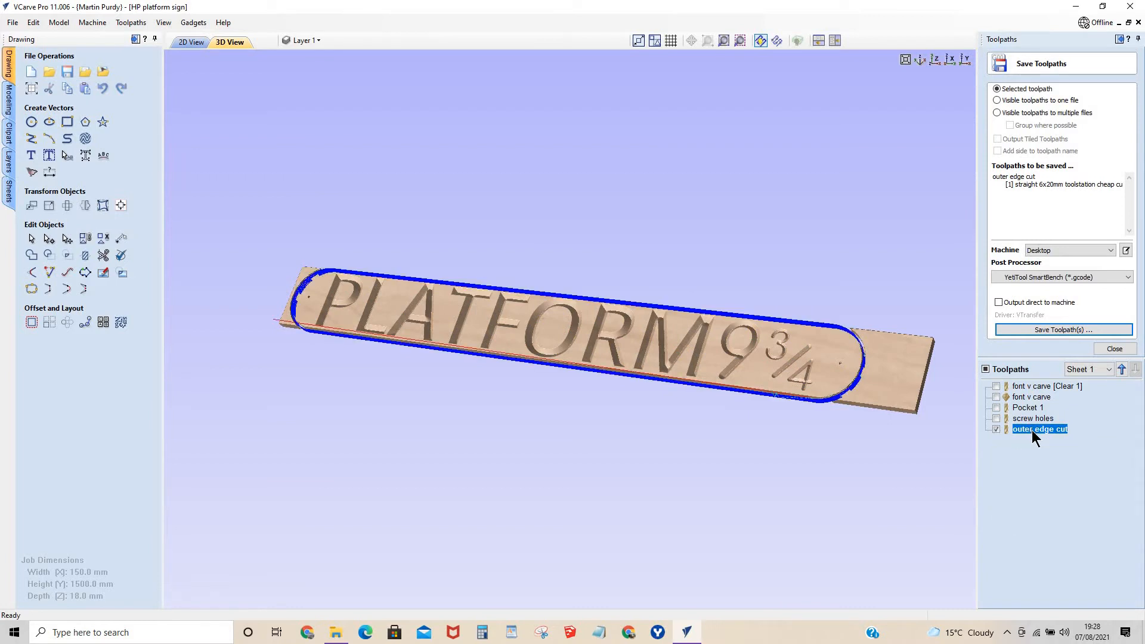
# Move the outer edge cut up in the toolpath order and return it to the end of the list.
pyautogui.click(1123, 368)
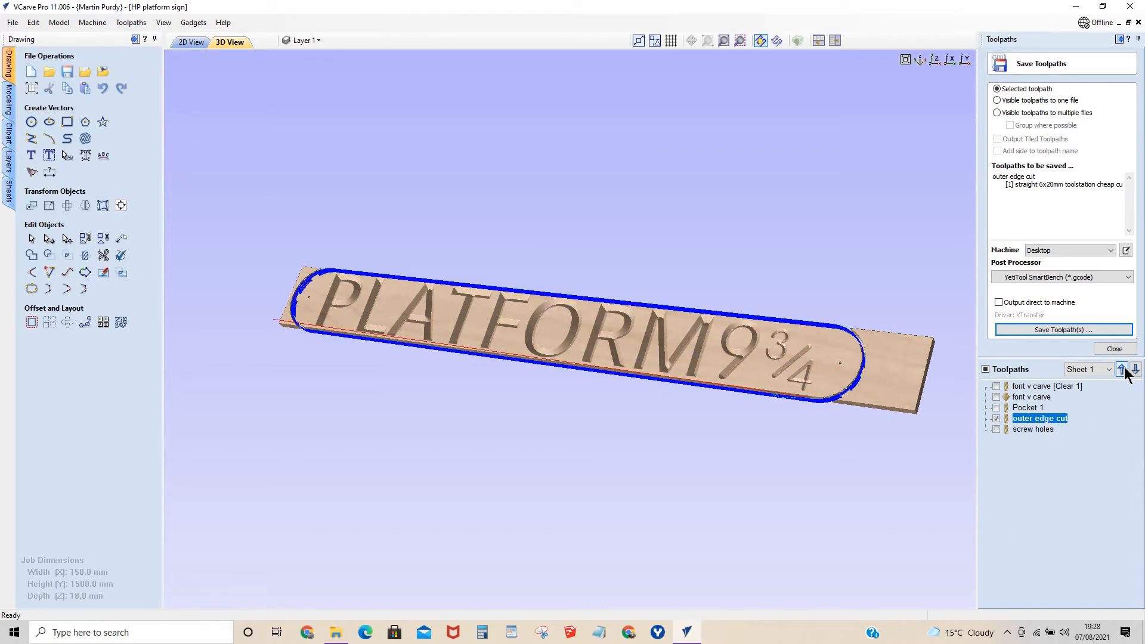
pyautogui.click(1124, 368)
pyautogui.click(1133, 369)
pyautogui.click(1133, 370)
pyautogui.click(1109, 370)
pyautogui.click(1097, 389)
pyautogui.click(1041, 418)
pyautogui.click(1038, 407)
pyautogui.click(1106, 369)
pyautogui.click(1080, 391)
pyautogui.moveTo(1020, 412)
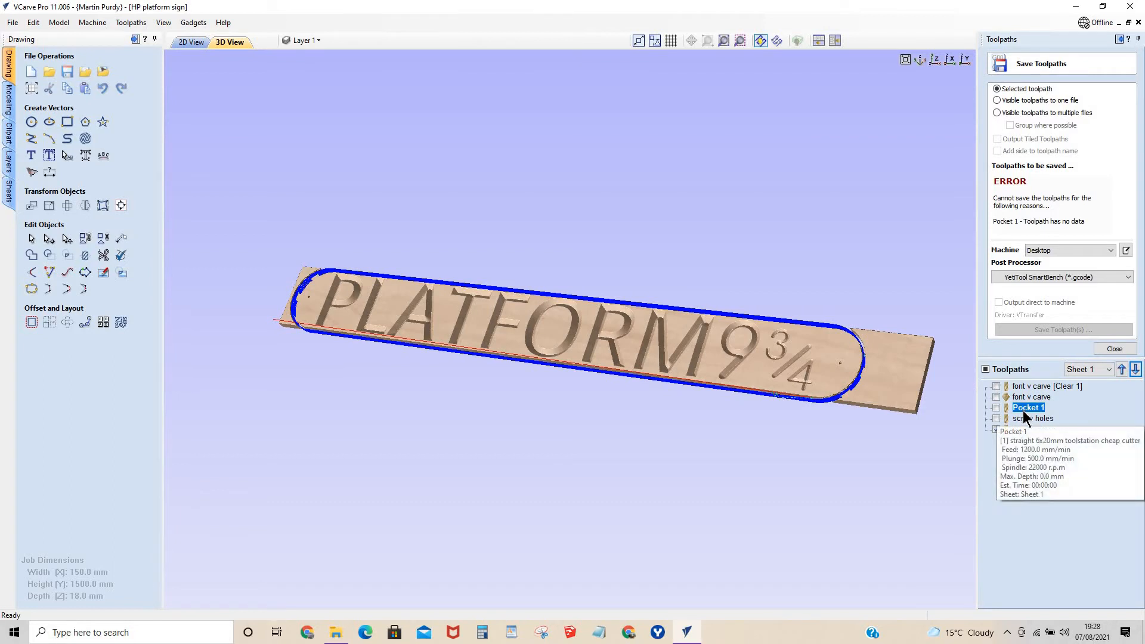
# Try to combine Pocket 1, screw holes and outer edge cut into one output file as visible toolpaths.
pyautogui.click(996, 418)
pyautogui.click(995, 407)
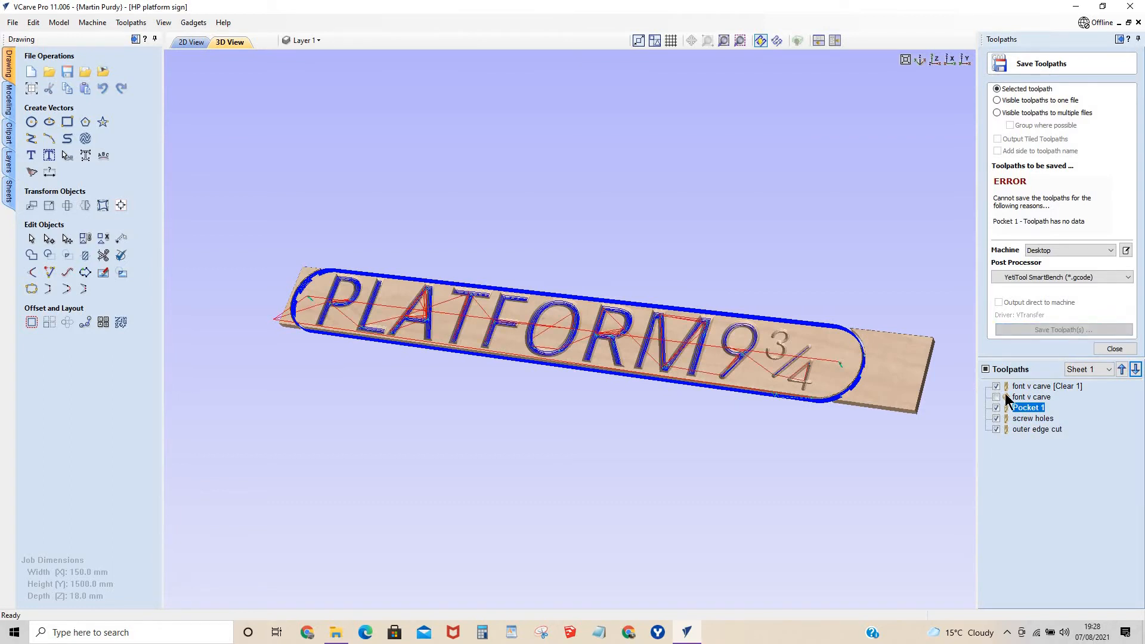
pyautogui.click(997, 100)
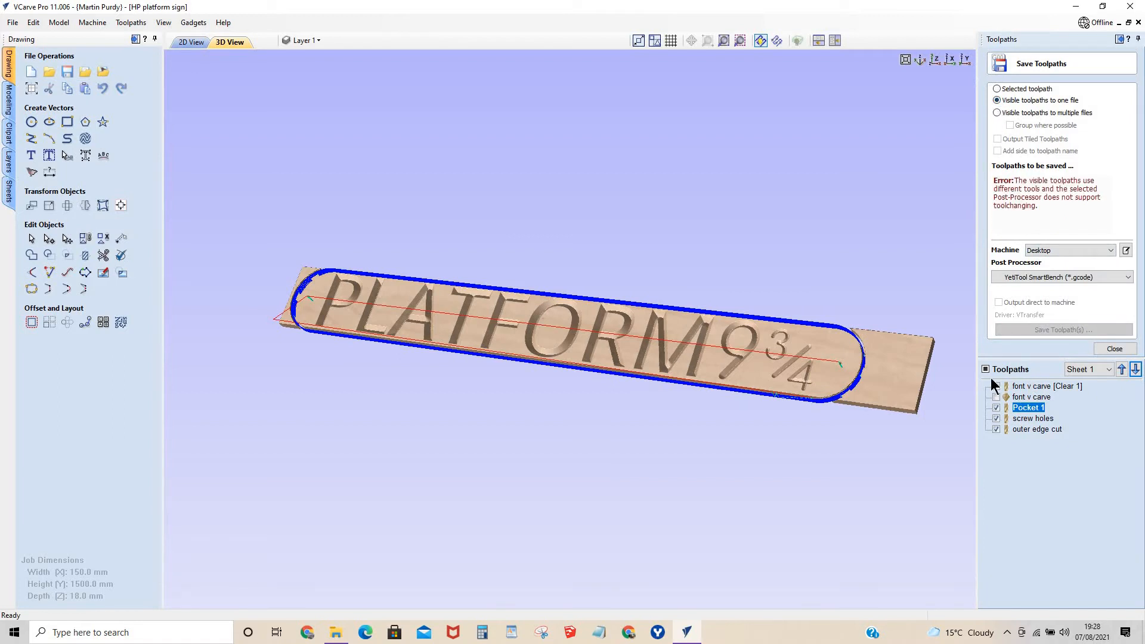
pyautogui.click(997, 89)
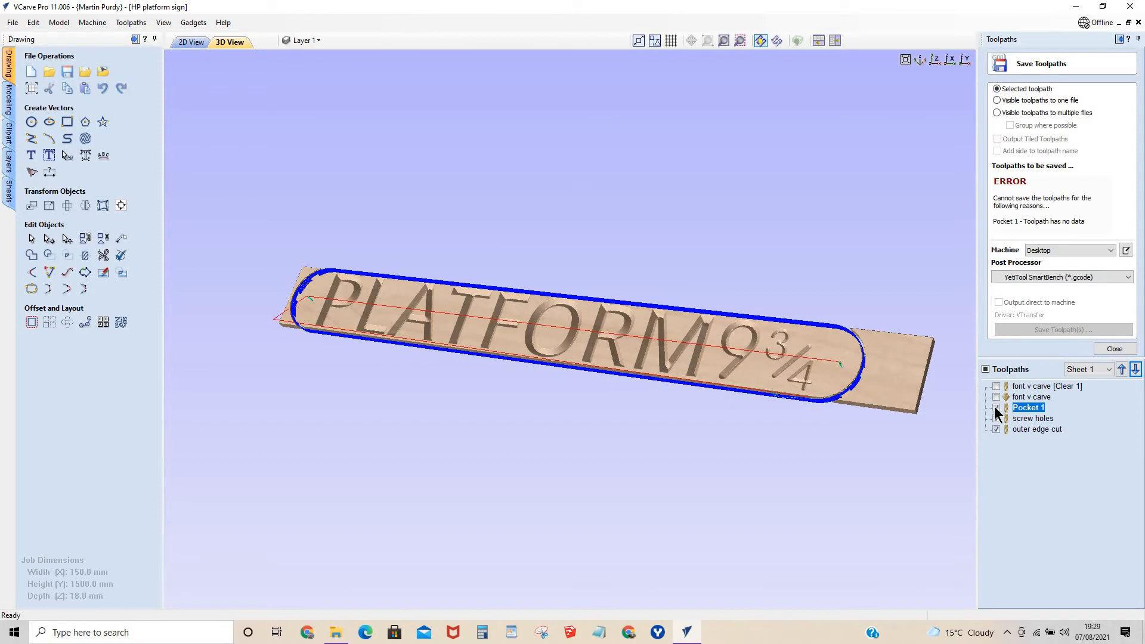
pyautogui.moveTo(1023, 411)
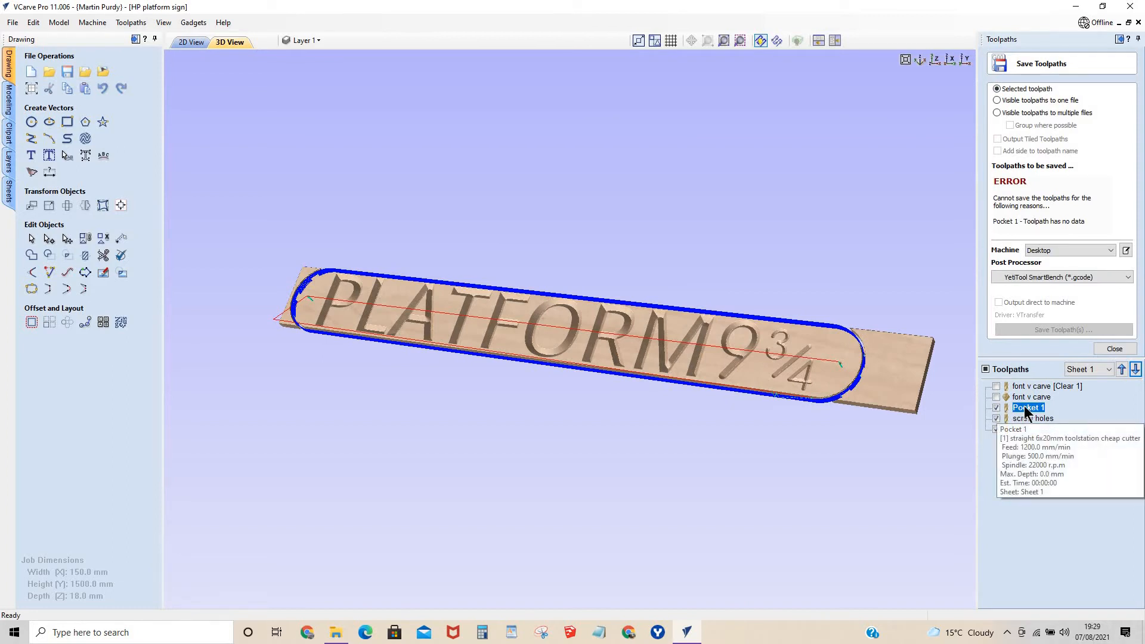
pyautogui.click(996, 428)
pyautogui.click(996, 418)
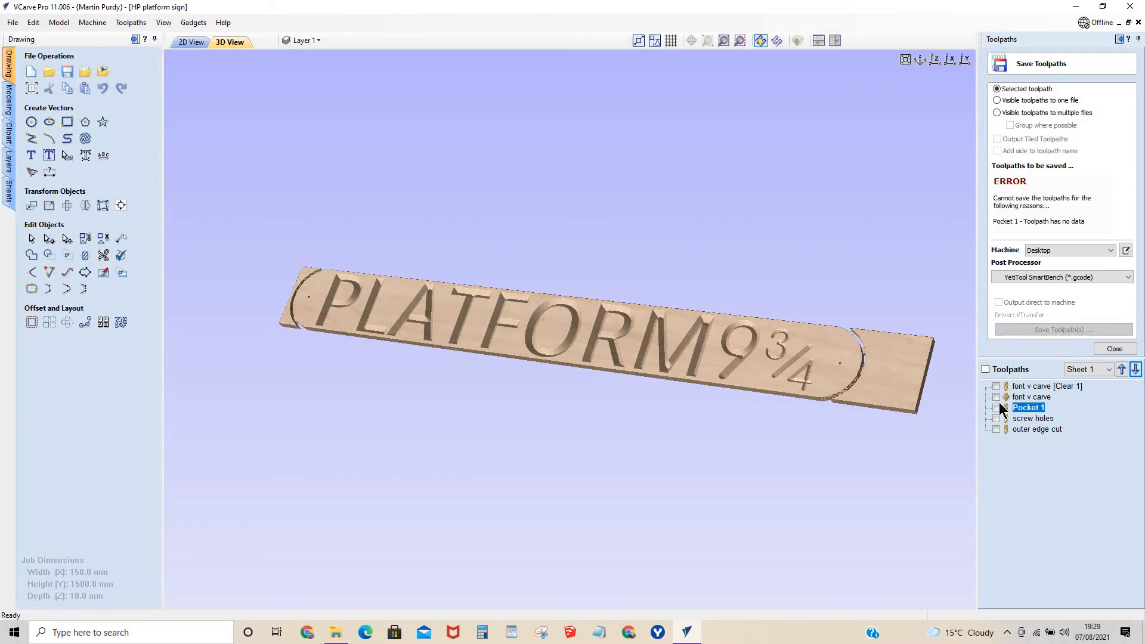
pyautogui.click(996, 407)
# Check the settings of the Pocket 1 toolpath and delete that toolpath.
pyautogui.moveTo(1035, 410)
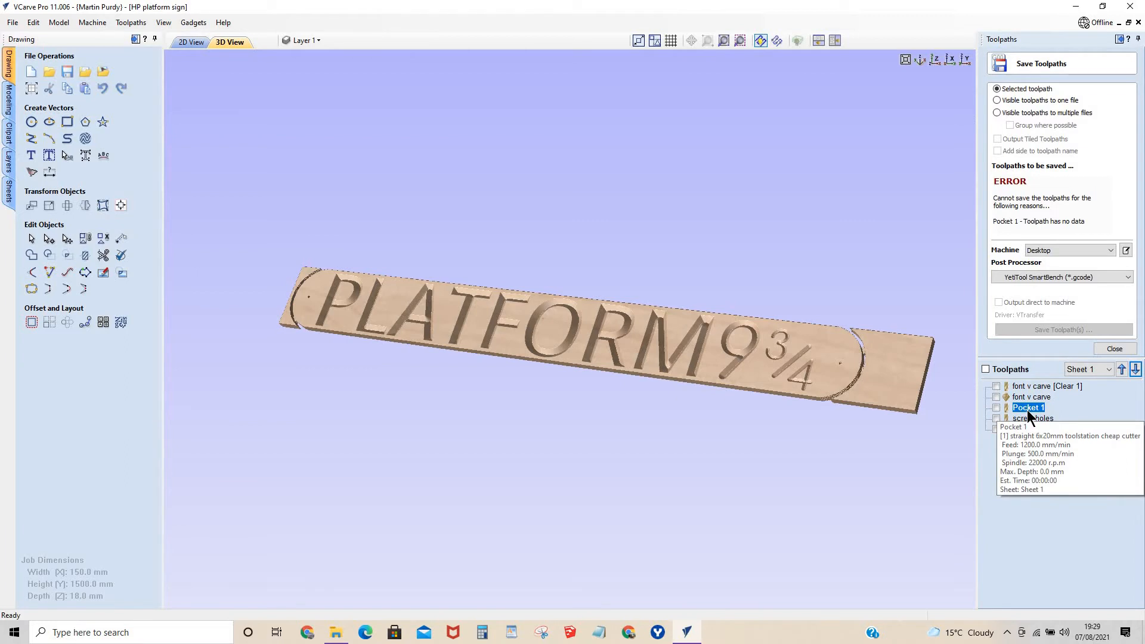
pyautogui.doubleClick(1027, 411)
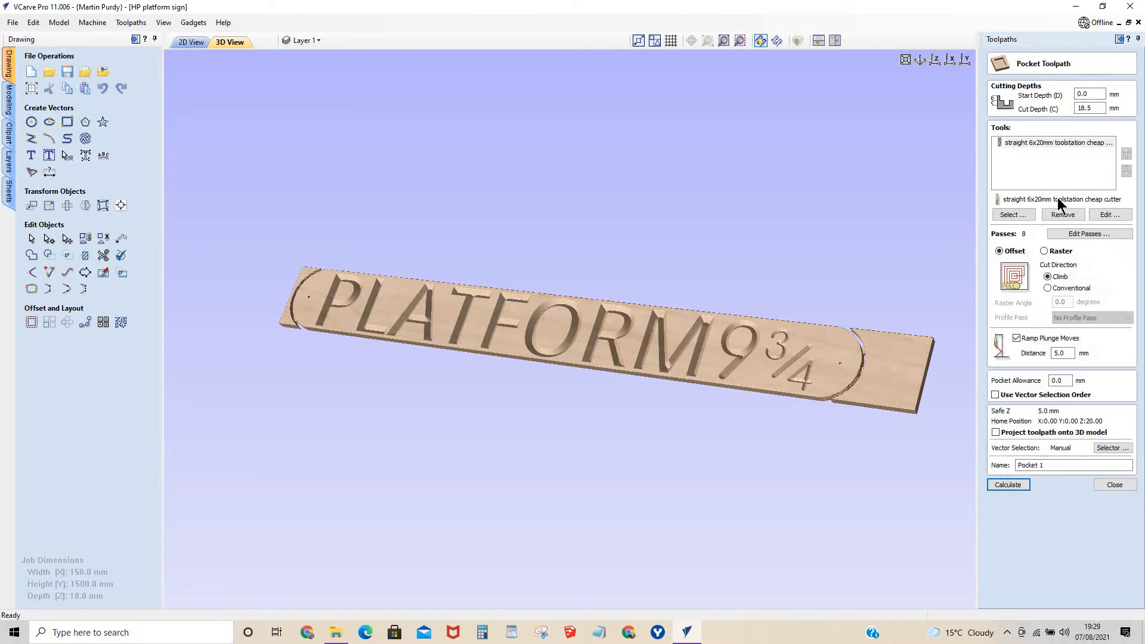
pyautogui.click(1114, 485)
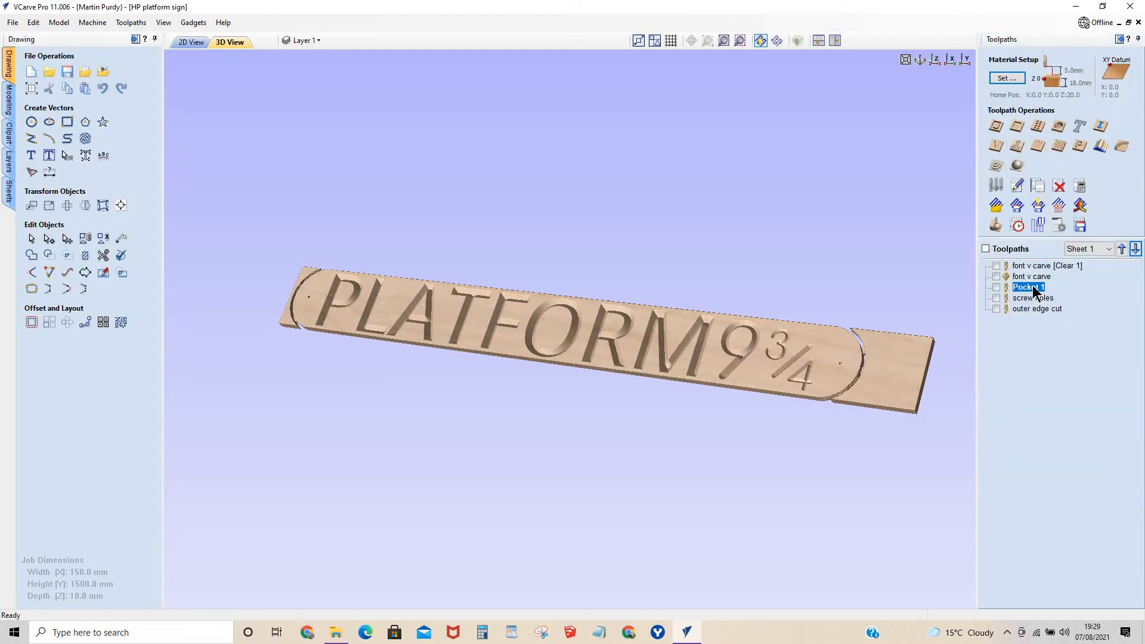
pyautogui.rightClick(1034, 292)
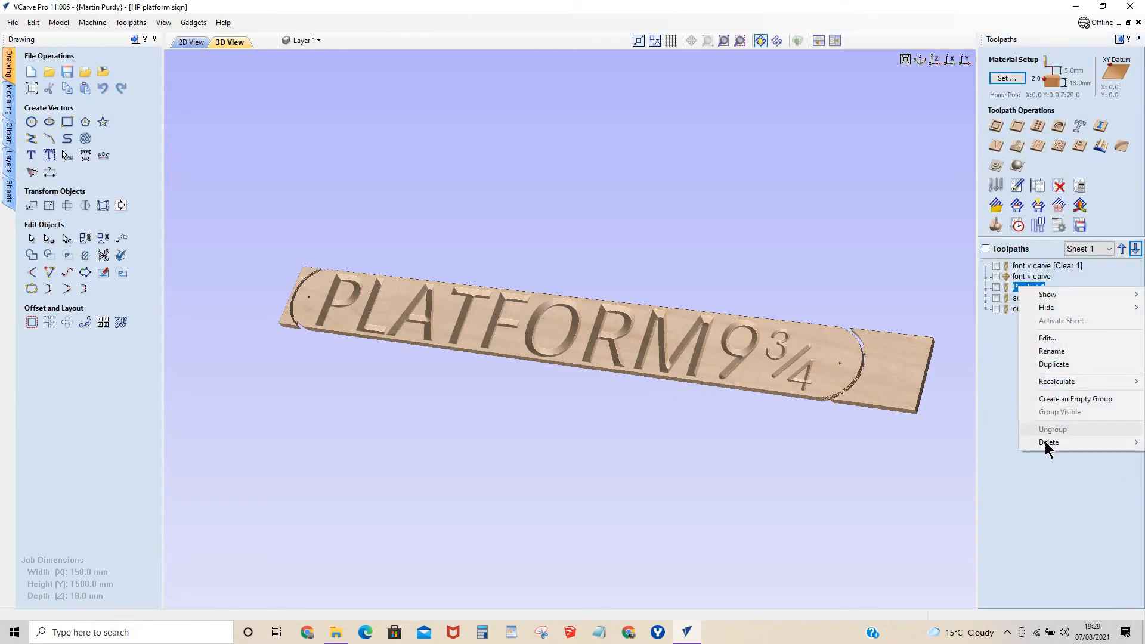
pyautogui.moveTo(1044, 442)
pyautogui.click(974, 442)
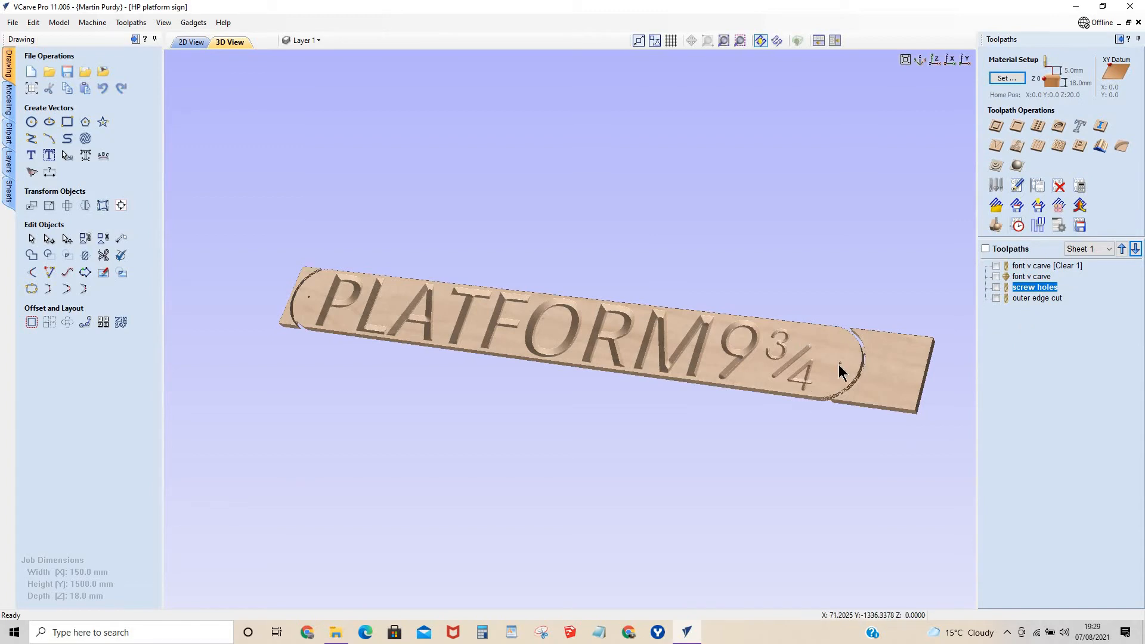
# Check the outer edge cut's settings and save it as the YetiTool SmartBench G-code file "outer edge cut platform".
pyautogui.scroll(3, 838, 363)
pyautogui.scroll(-3, 961, 360)
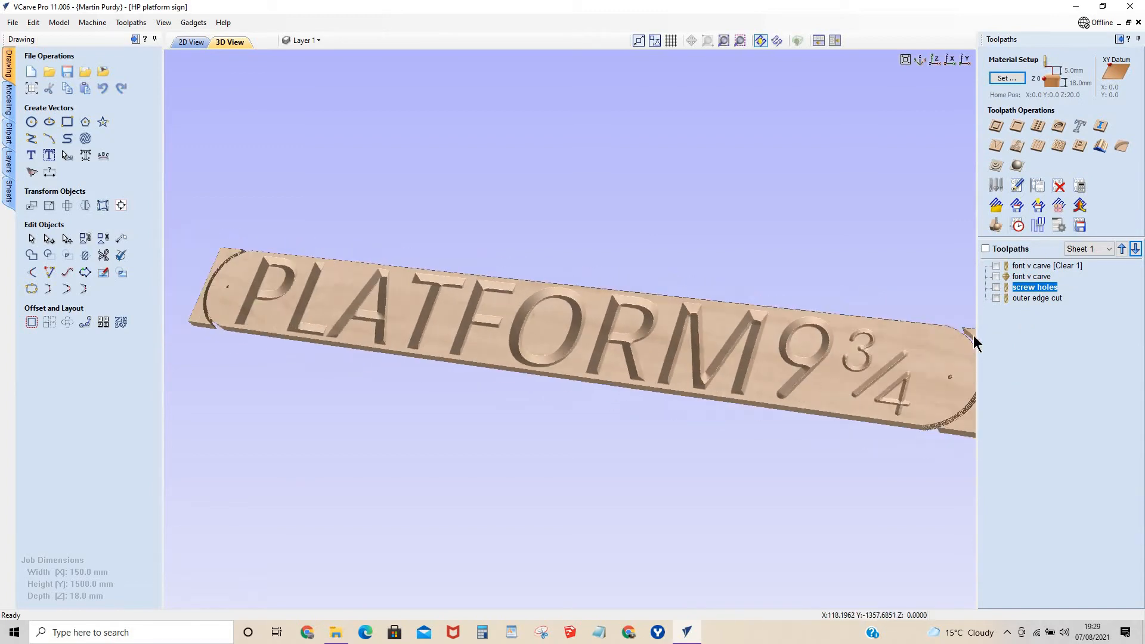
pyautogui.doubleClick(1036, 298)
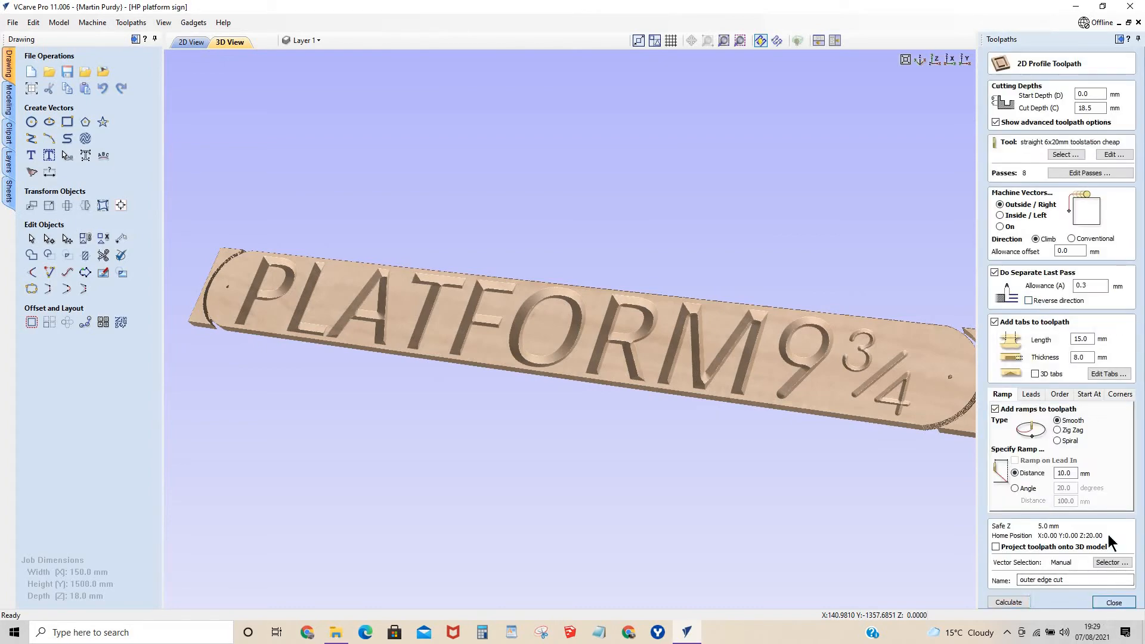
pyautogui.click(1112, 602)
pyautogui.click(996, 298)
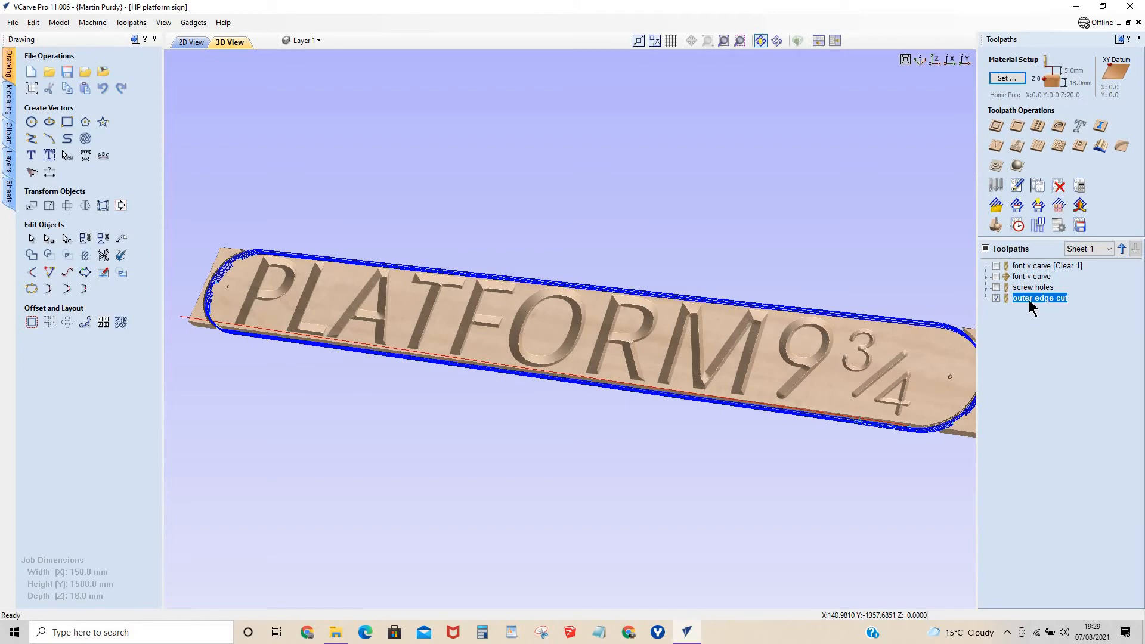
pyautogui.click(1079, 225)
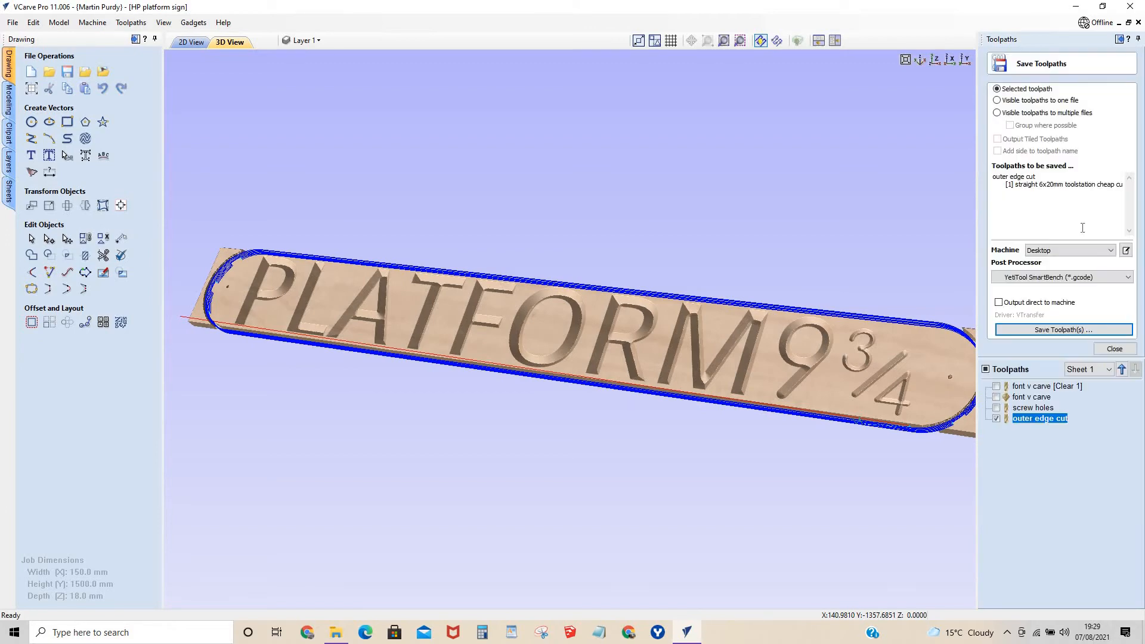
pyautogui.click(1041, 330)
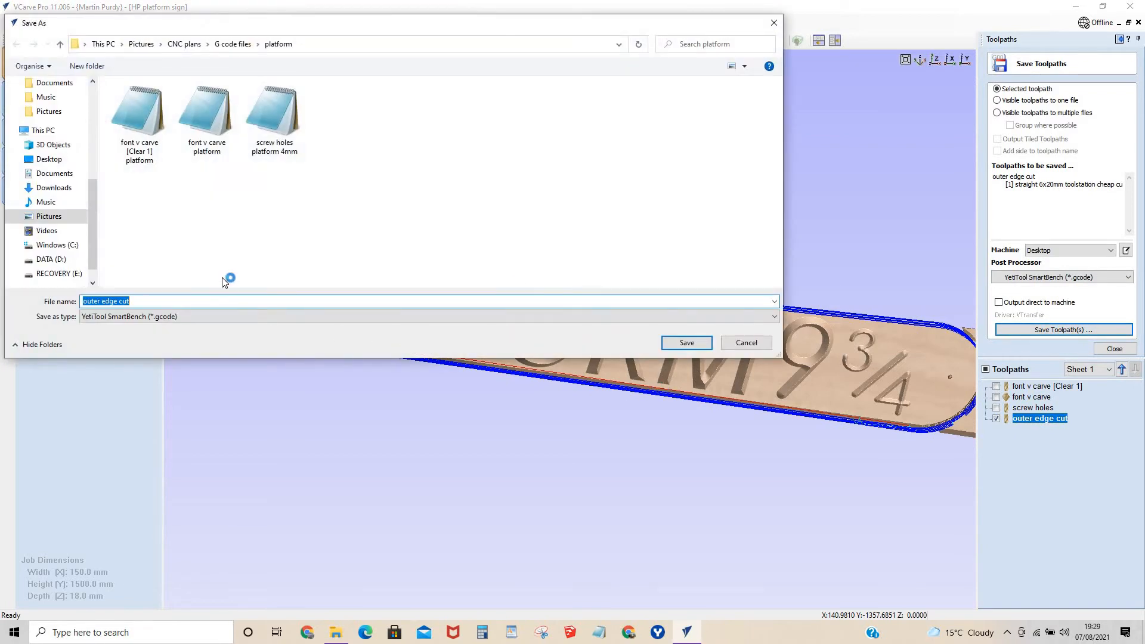
pyautogui.click(146, 300)
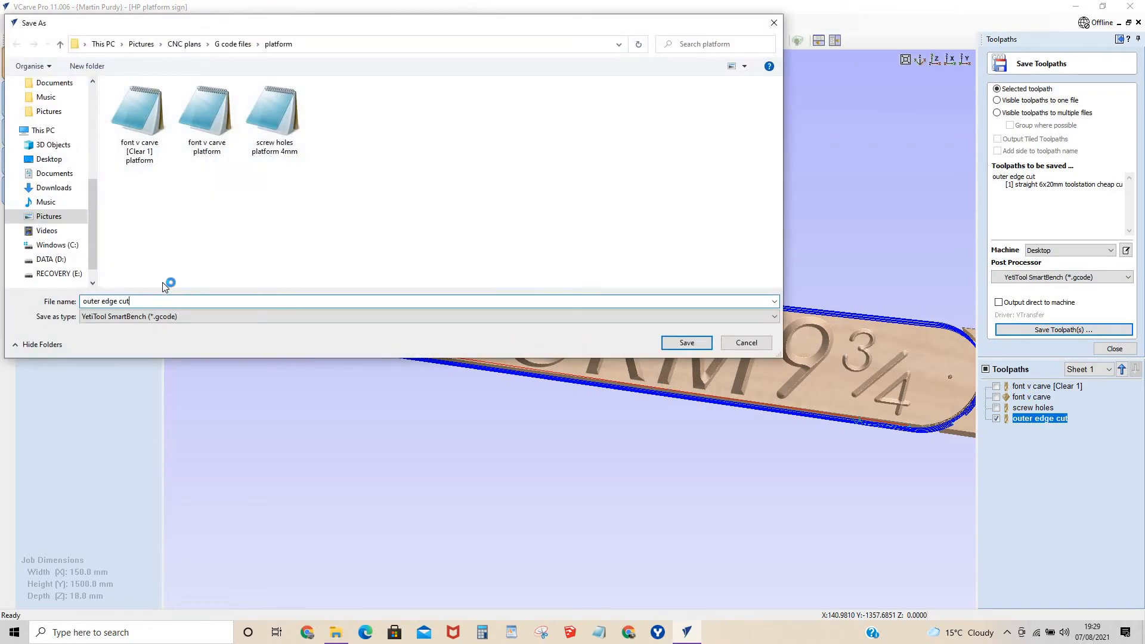
pyautogui.write('platform')
pyautogui.click(689, 343)
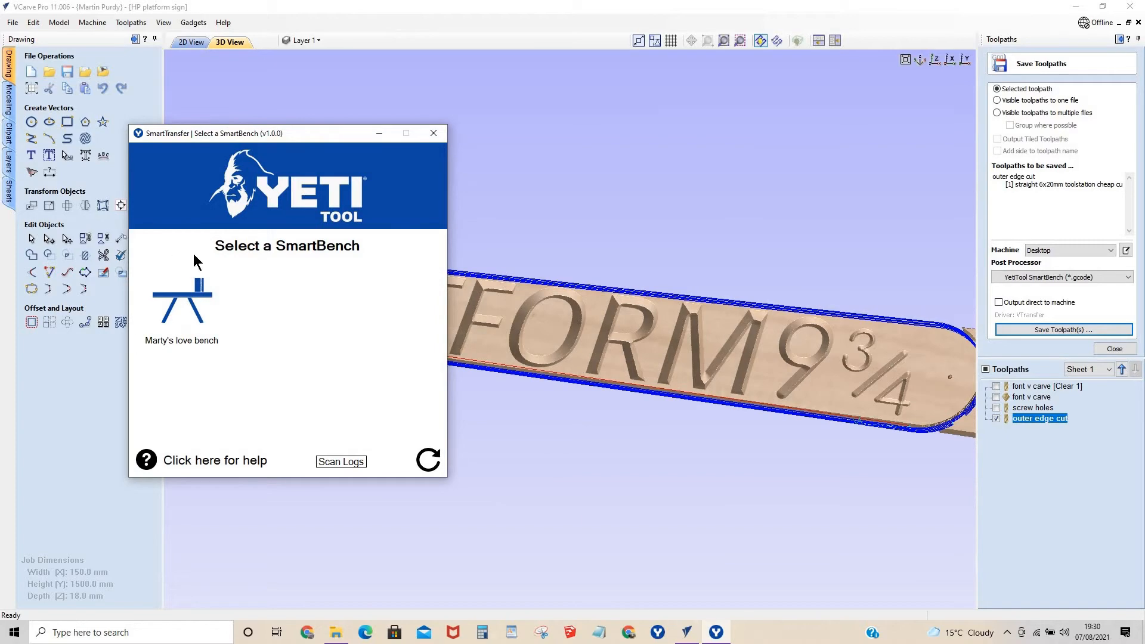
# Select the listed SmartBench in SmartTransfer and open the platform folder within G code files in File Explorer.
pyautogui.click(180, 296)
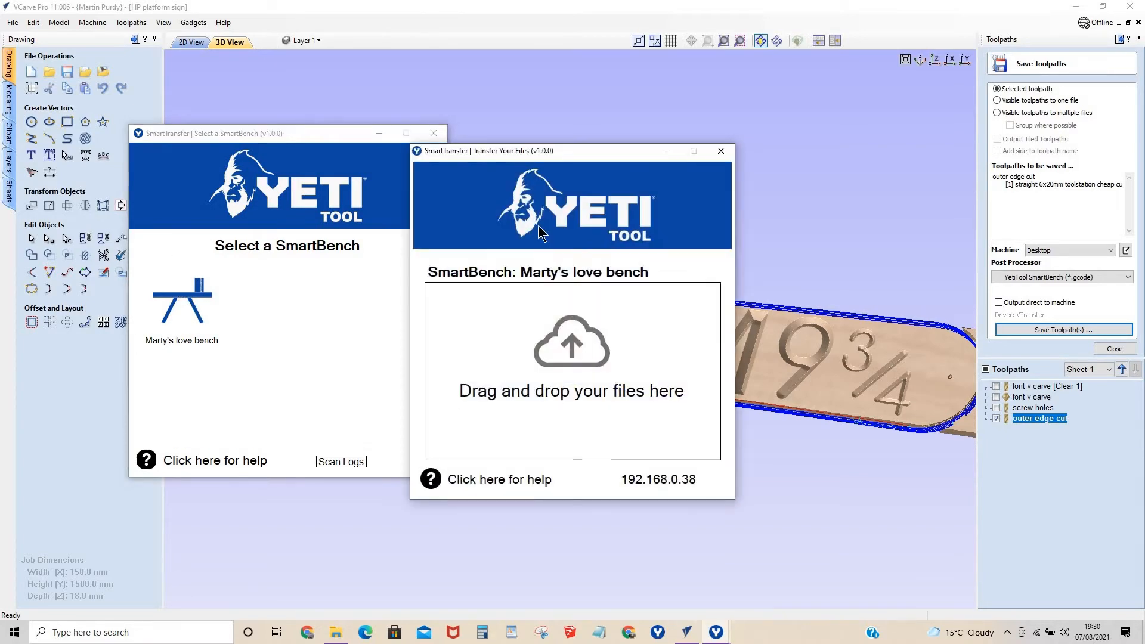
pyautogui.moveTo(541, 152)
pyautogui.mouseDown()
pyautogui.moveTo(529, 128)
pyautogui.moveTo(526, 139)
pyautogui.mouseUp()
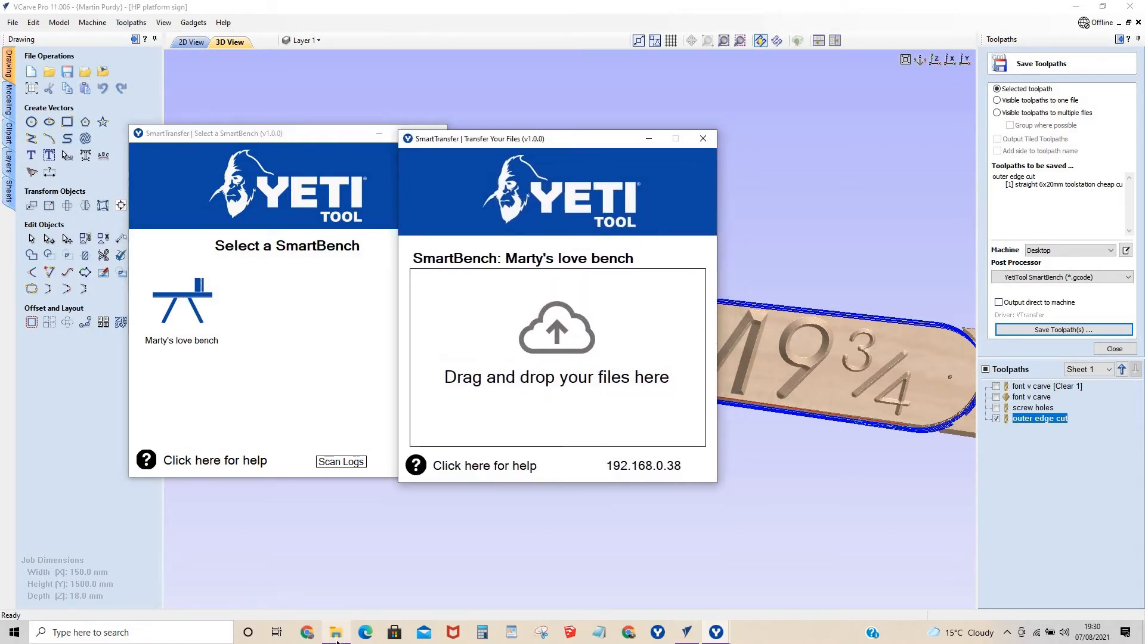
pyautogui.click(336, 632)
pyautogui.scroll(5, 671, 343)
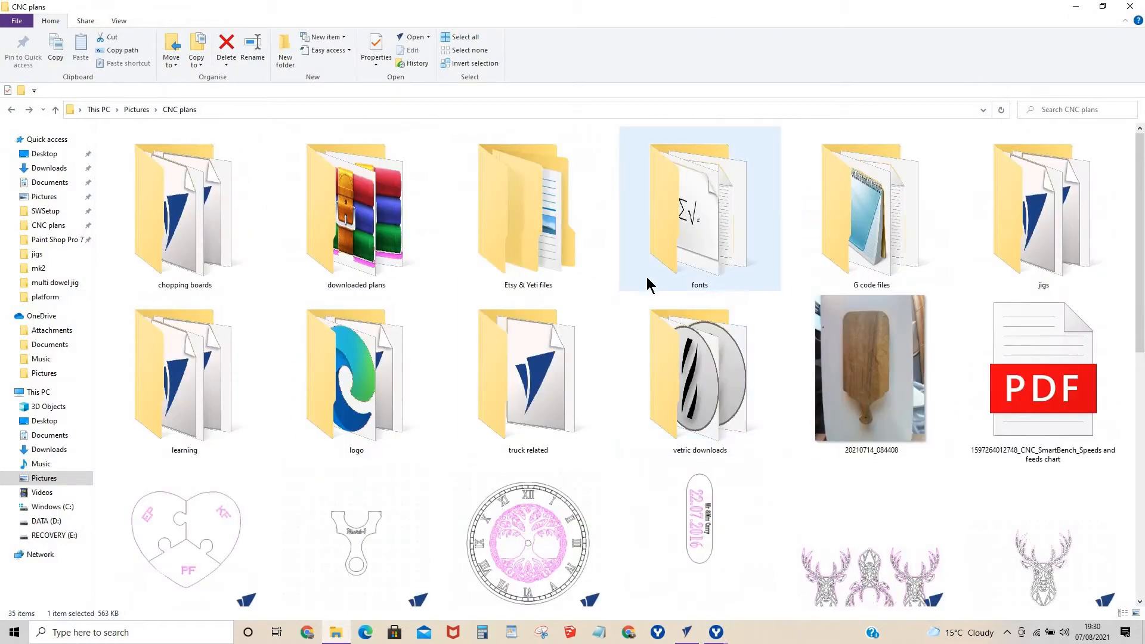
pyautogui.doubleClick(883, 252)
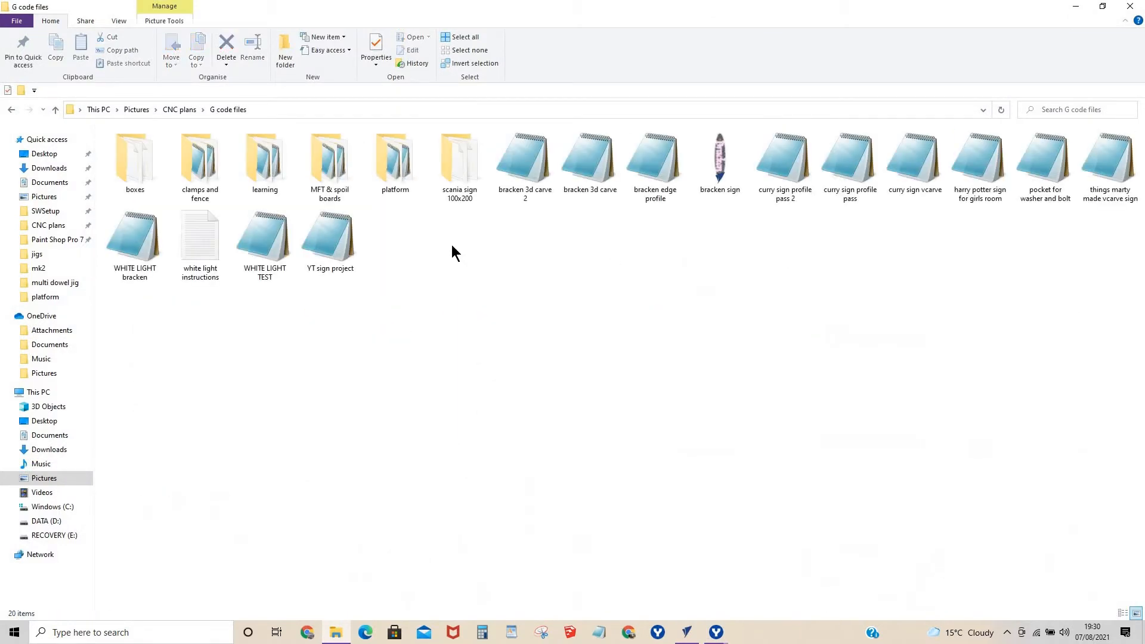
pyautogui.doubleClick(403, 170)
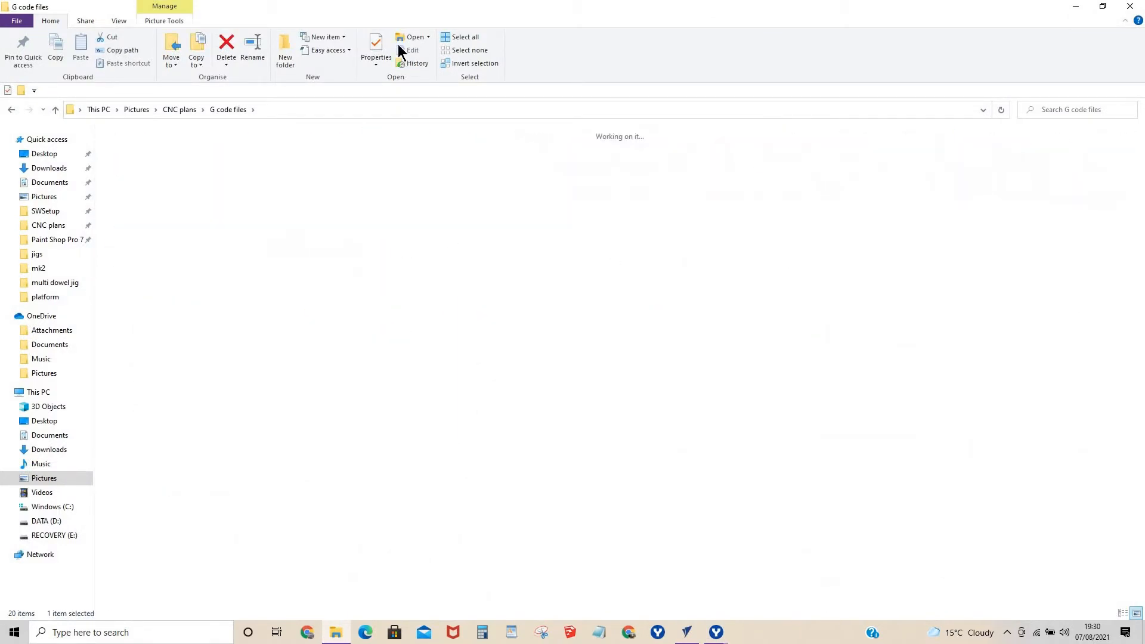
# Arrange the folder and SmartTransfer windows side by side and transfer all four platform G-code files to the SmartBench.
pyautogui.moveTo(525, 12); pyautogui.dragTo(1007, 240)
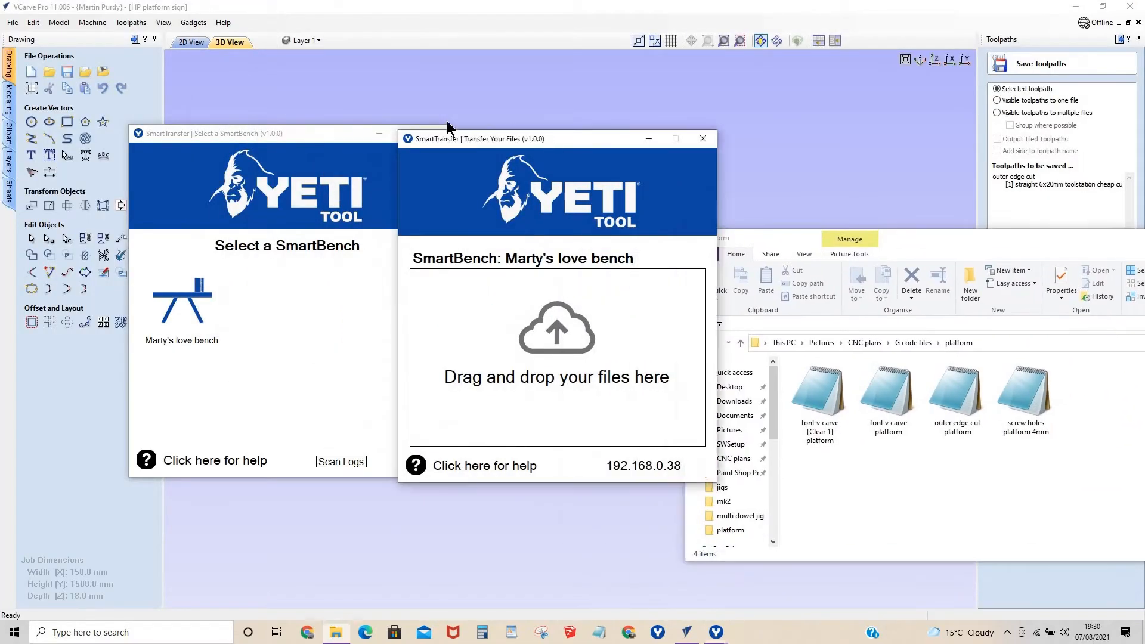
pyautogui.moveTo(454, 137); pyautogui.dragTo(327, 101)
pyautogui.moveTo(989, 241); pyautogui.dragTo(938, 143)
pyautogui.click(949, 286)
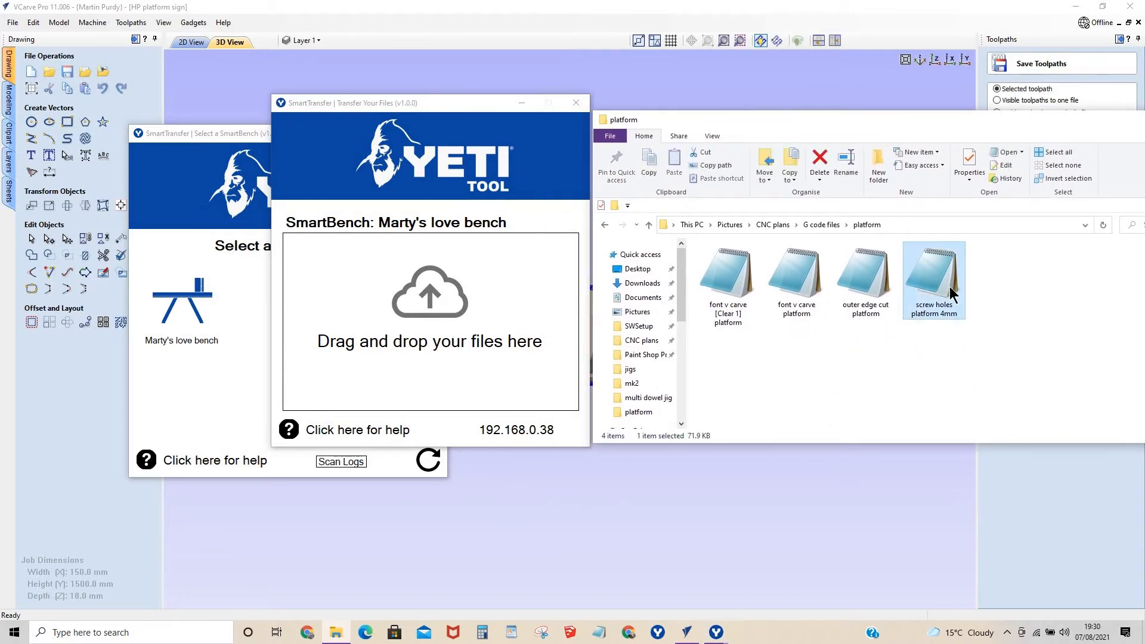
pyautogui.hotkey('shift', 'Left')
pyautogui.hotkey('shift', 'Left')
pyautogui.hotkey('shift', 'Left')
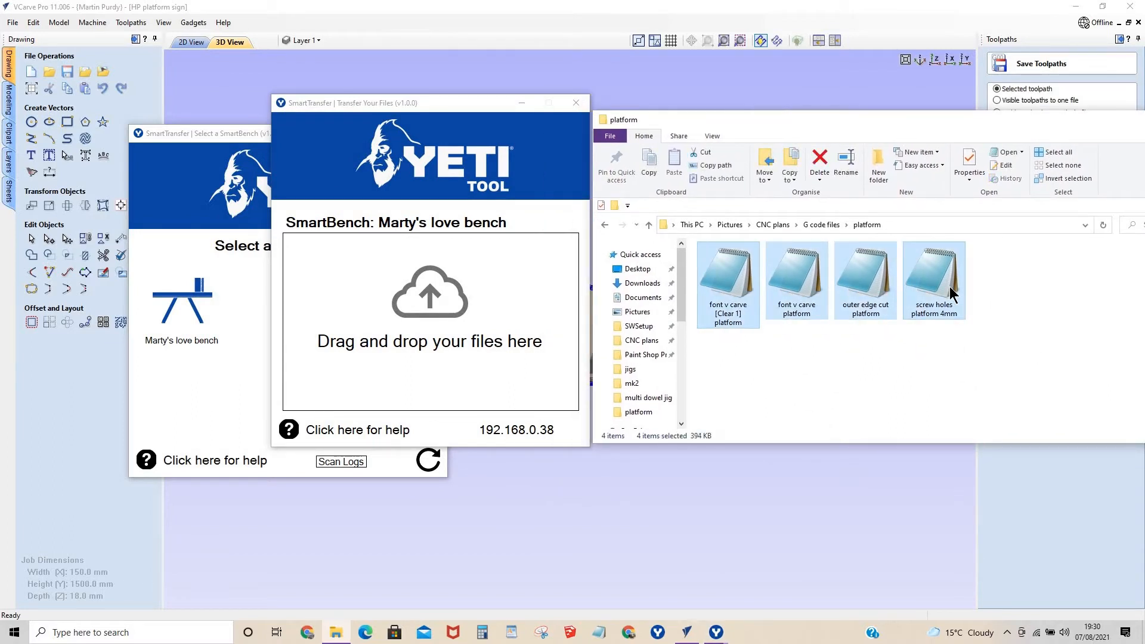
pyautogui.moveTo(934, 286); pyautogui.dragTo(399, 312)
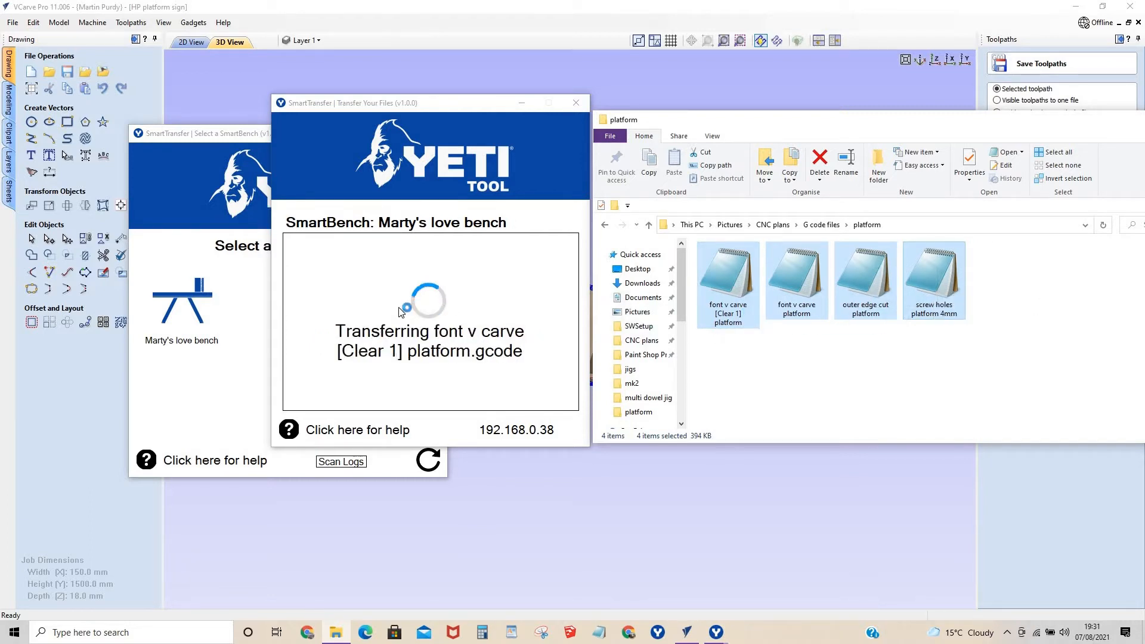